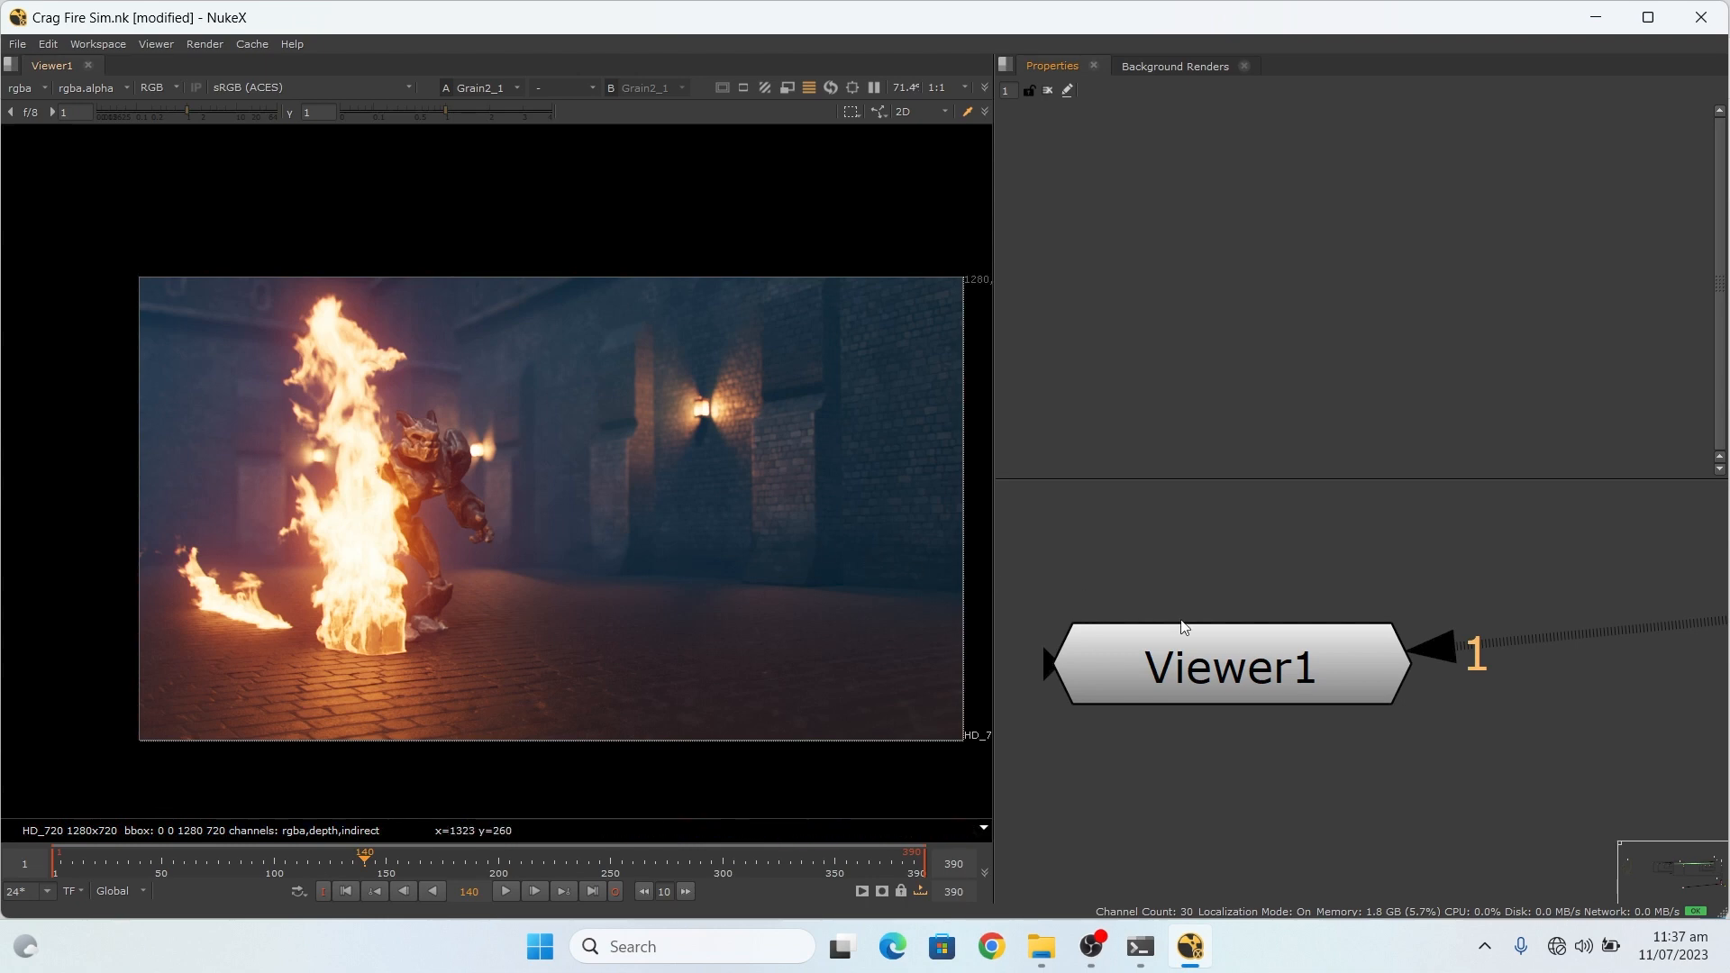
Step: Open the project settings and review the root options, including frame range, fps and full size format
{"action": "left_click", "coordinate": [1245, 681]}
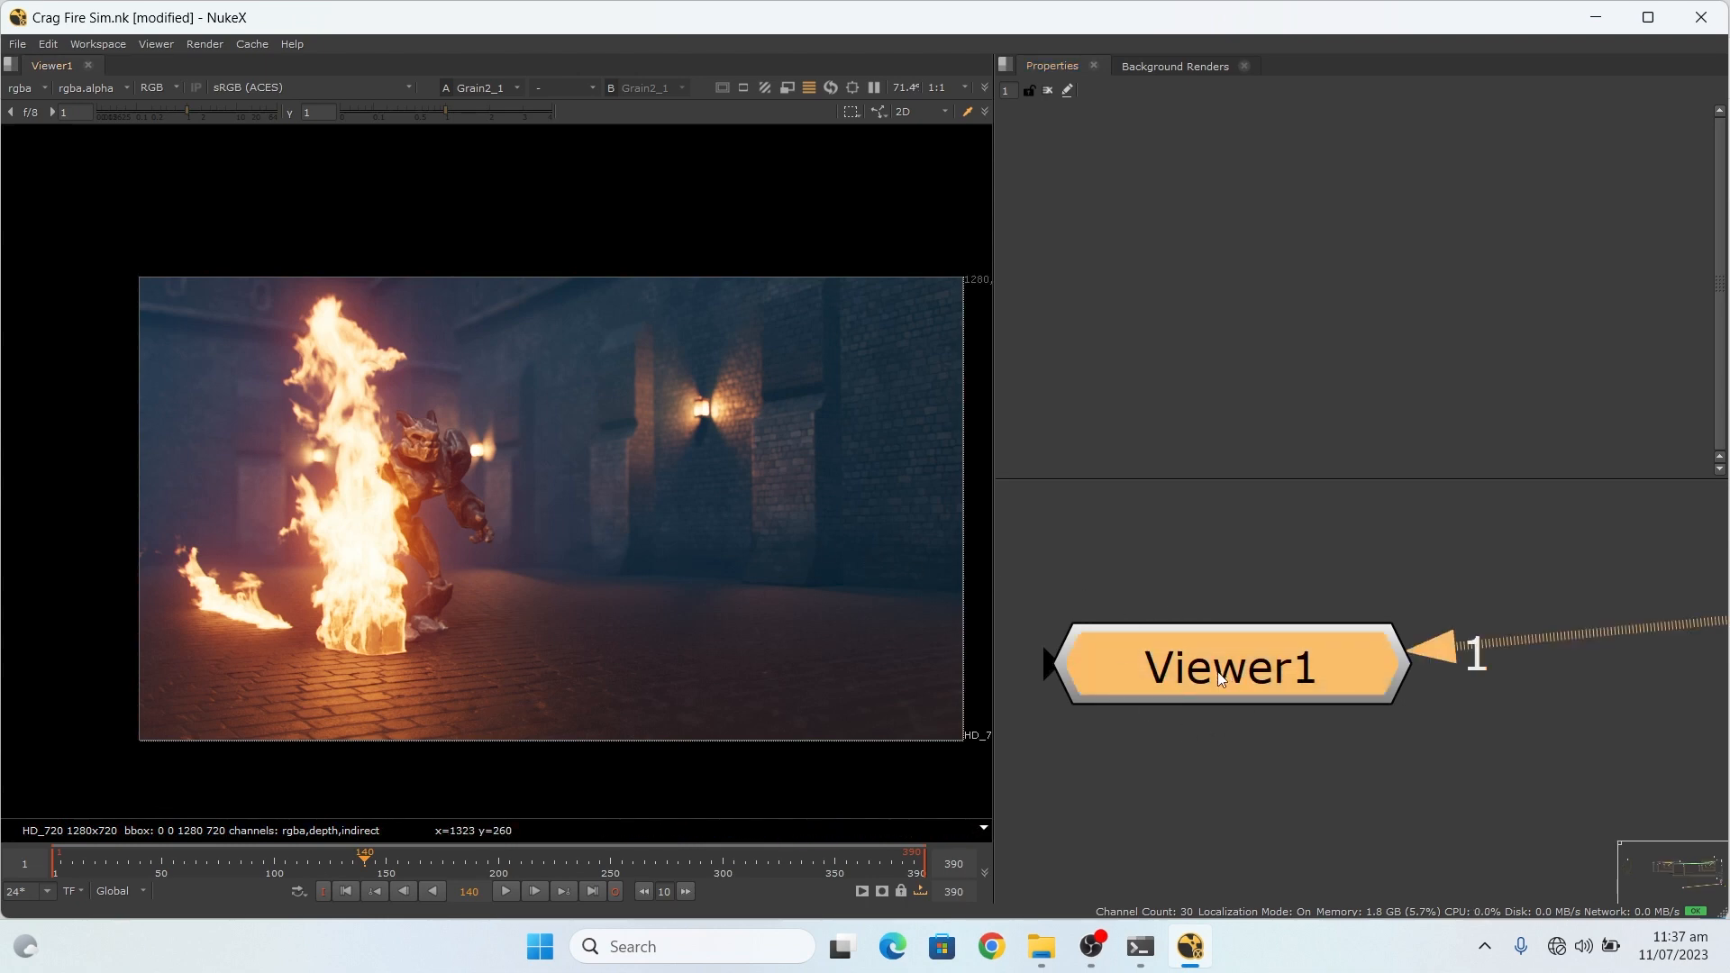
{"action": "key", "text": "s"}
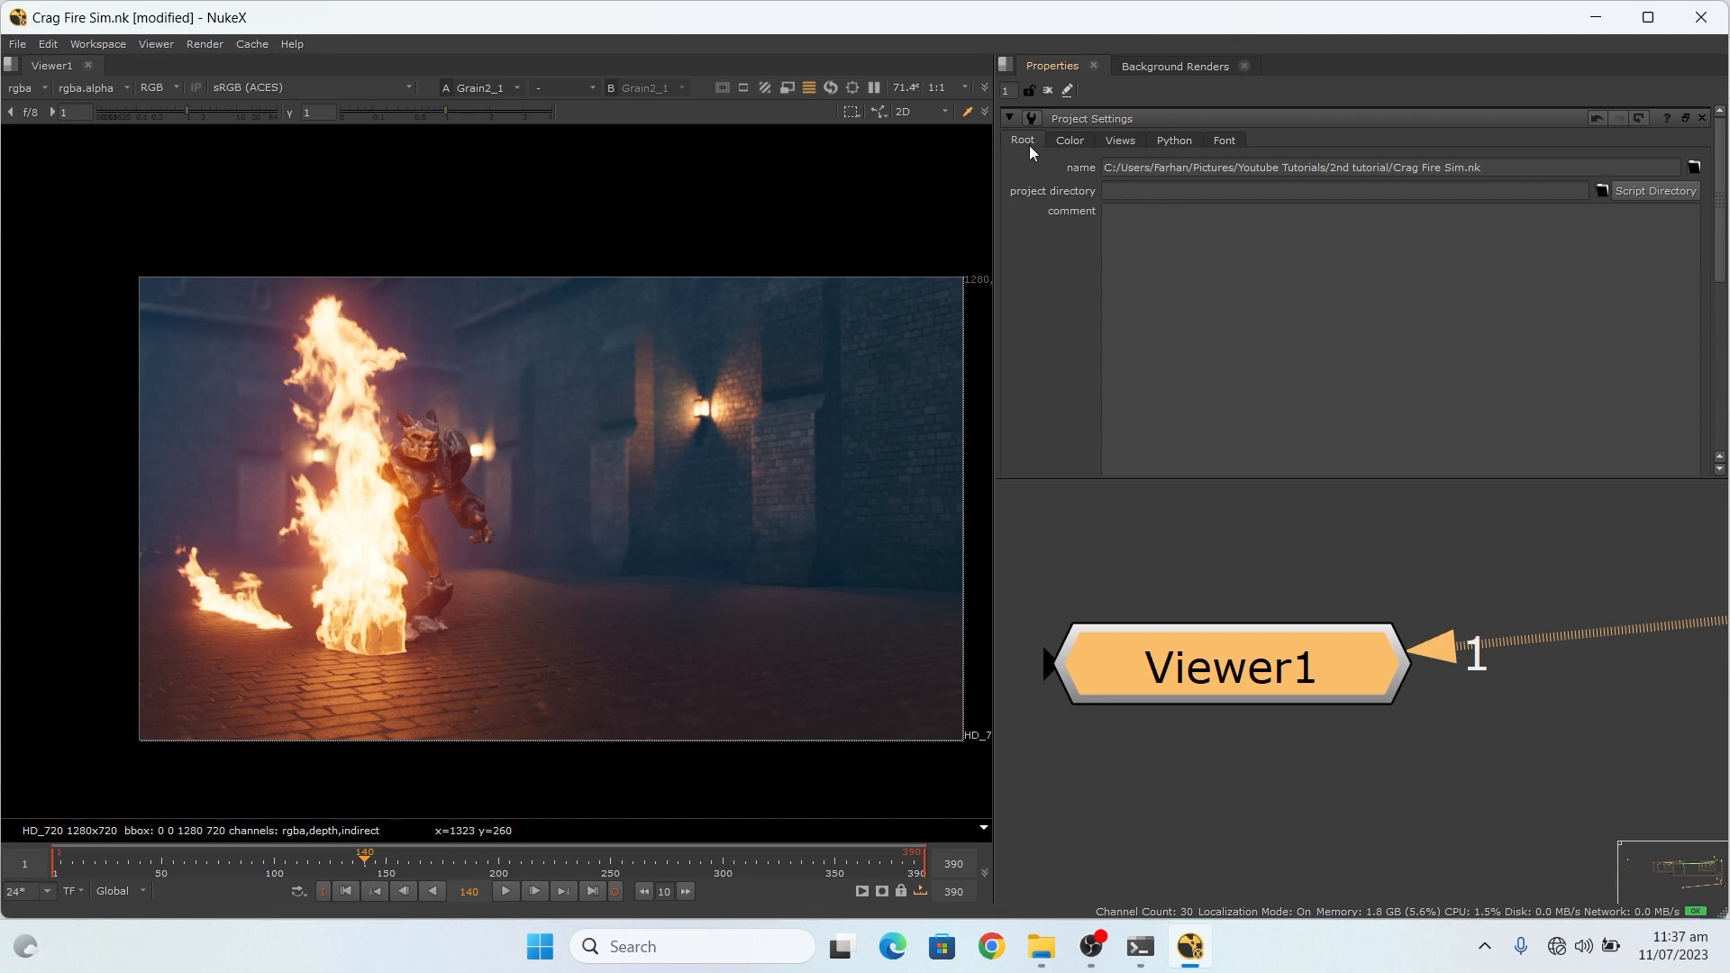
{"action": "scroll", "coordinate": [1059, 279], "scroll_direction": "down", "scroll_amount": 5}
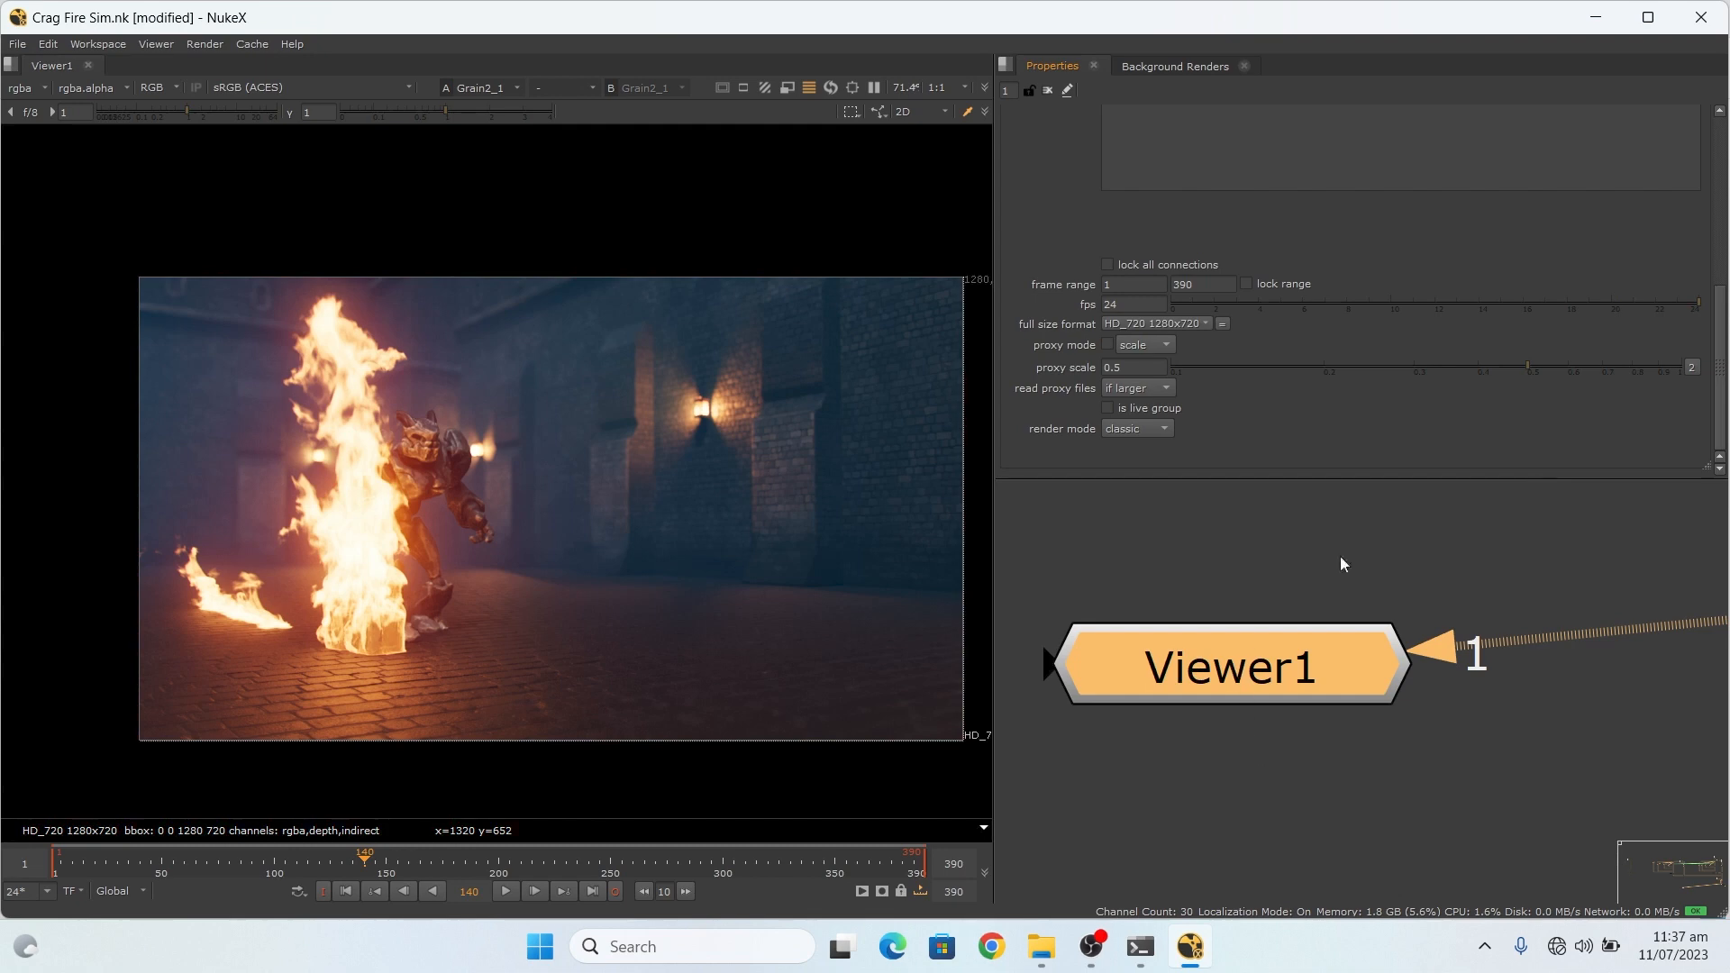
{"action": "left_click_drag", "start_coordinate": [1721, 355], "coordinate": [1725, 180]}
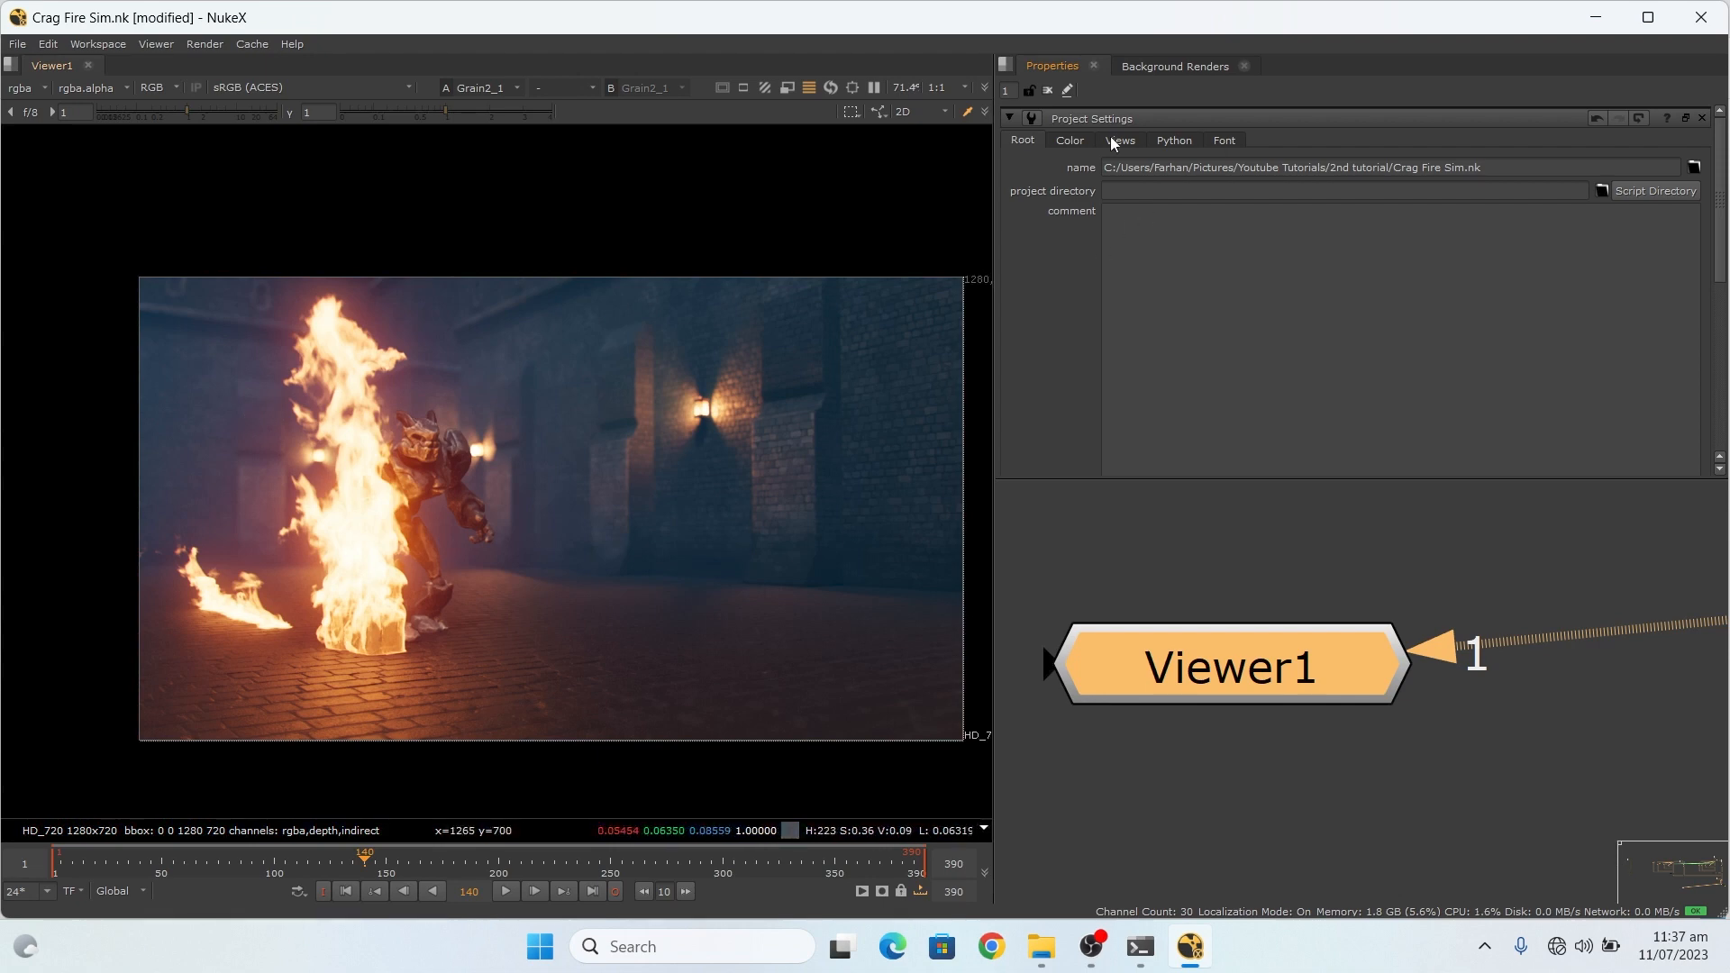
Step: Set the project's color management to OCIO and its OCIO config to aces_1.2
{"action": "left_click", "coordinate": [1077, 143]}
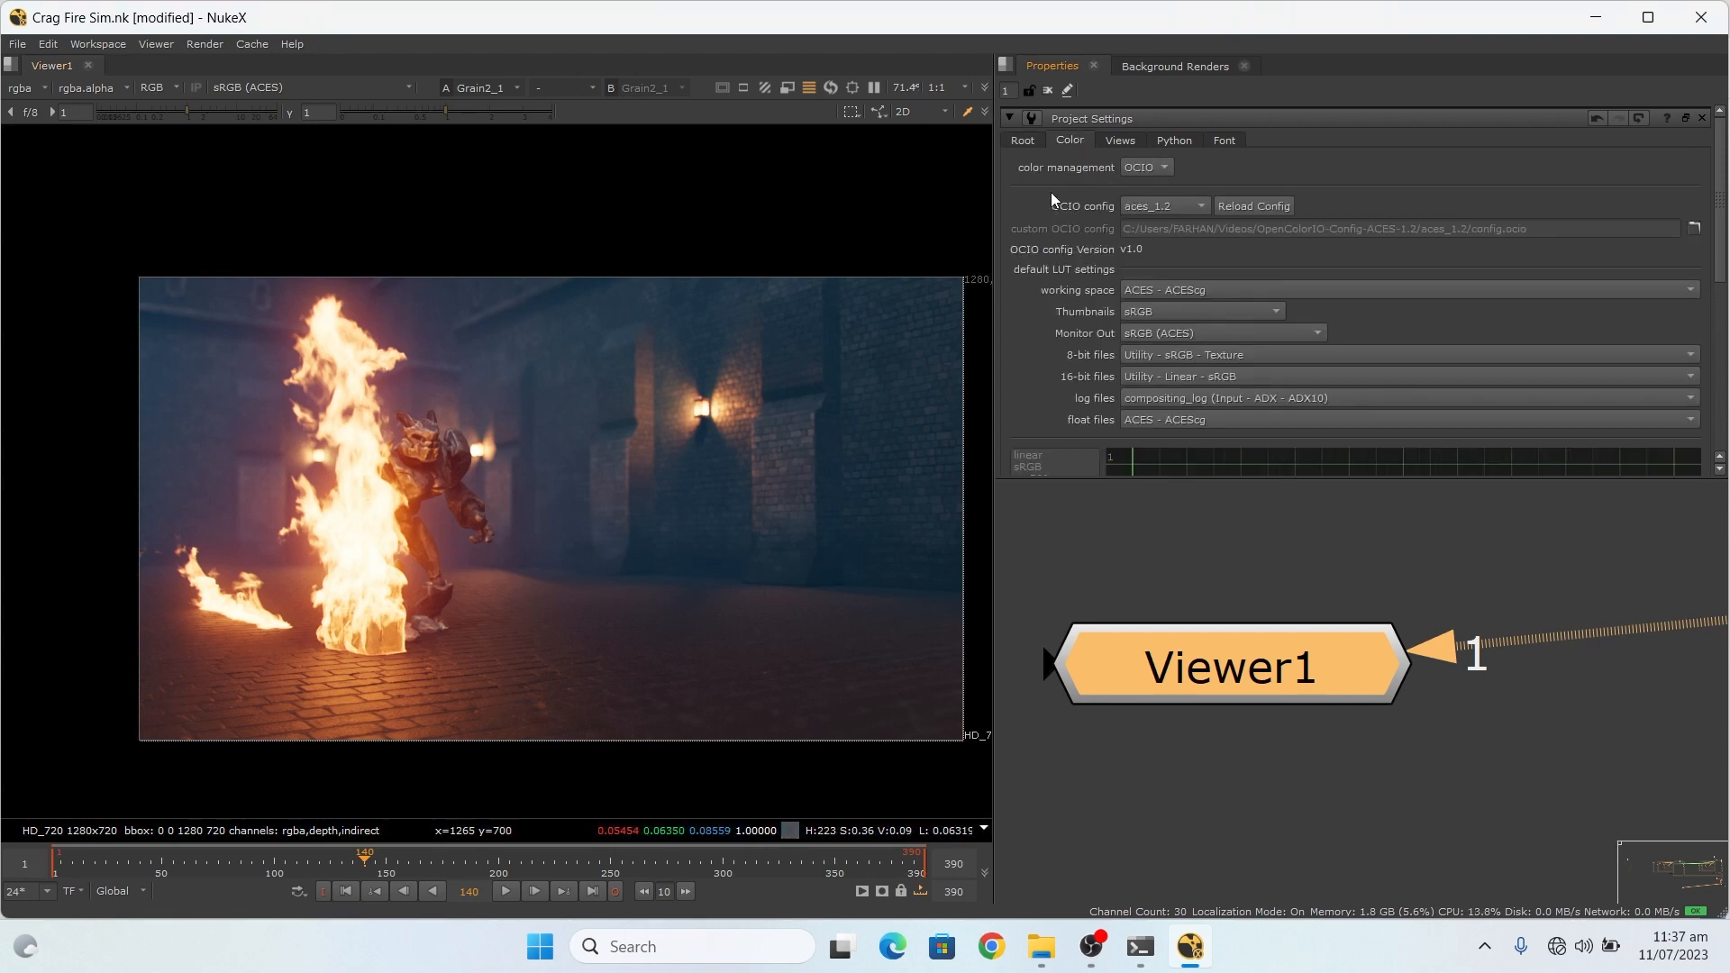
{"action": "left_click", "coordinate": [1156, 172]}
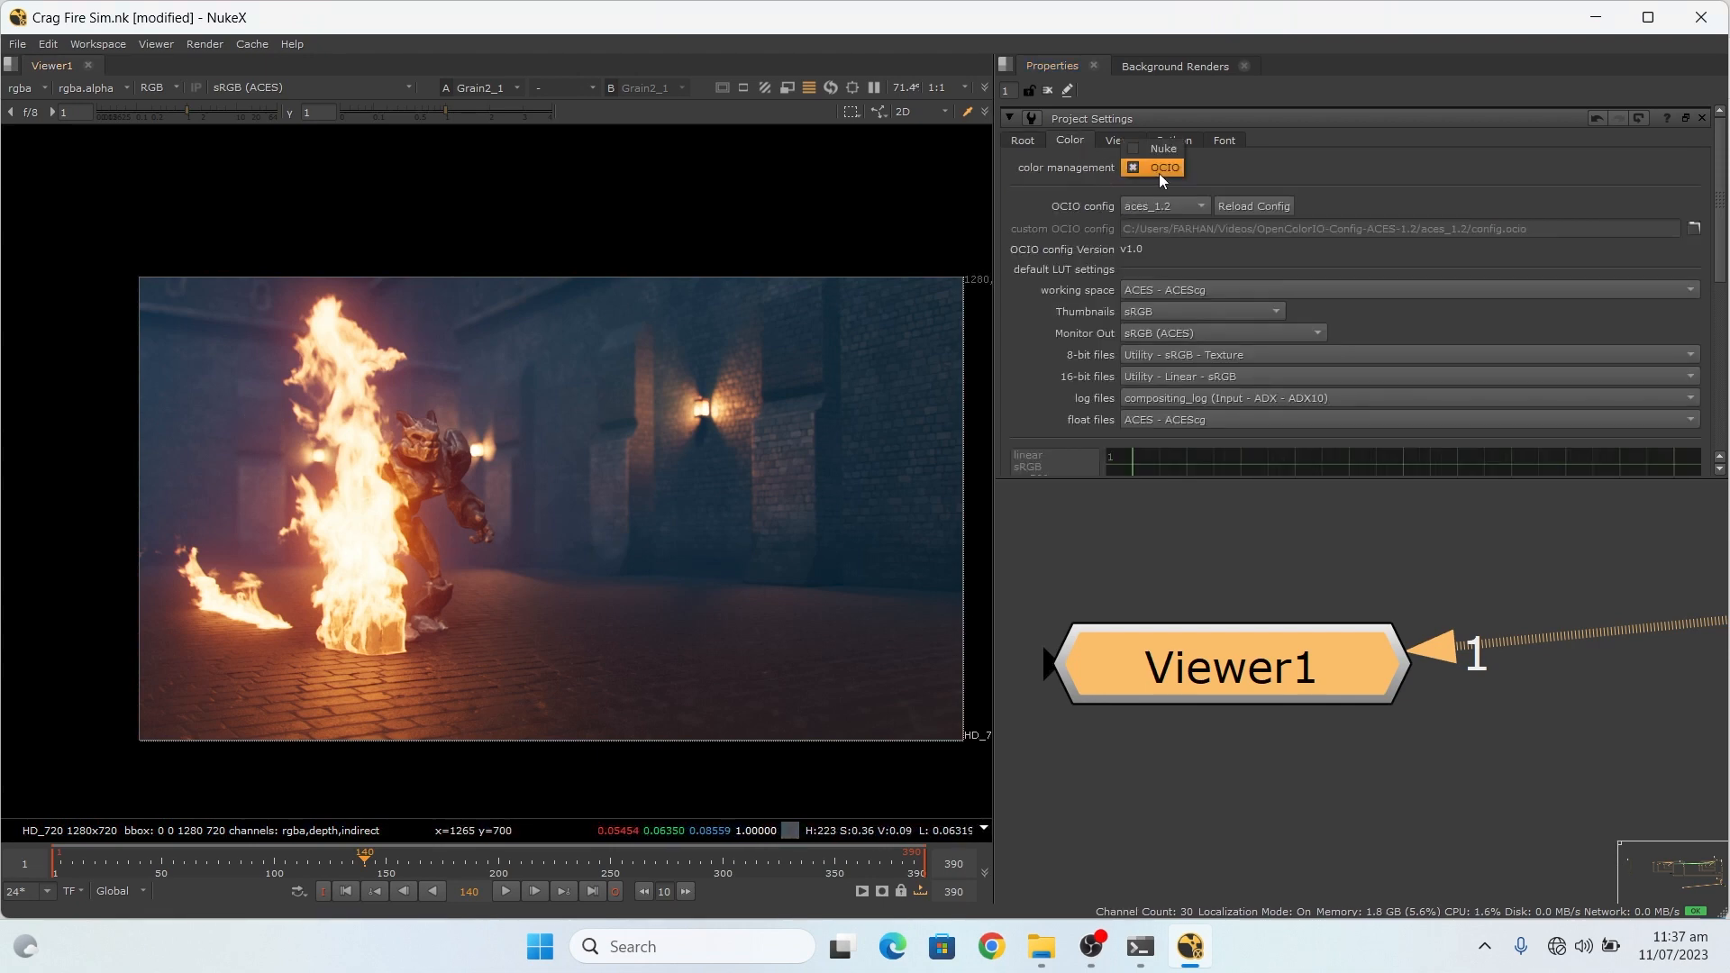
{"action": "left_click", "coordinate": [1161, 177]}
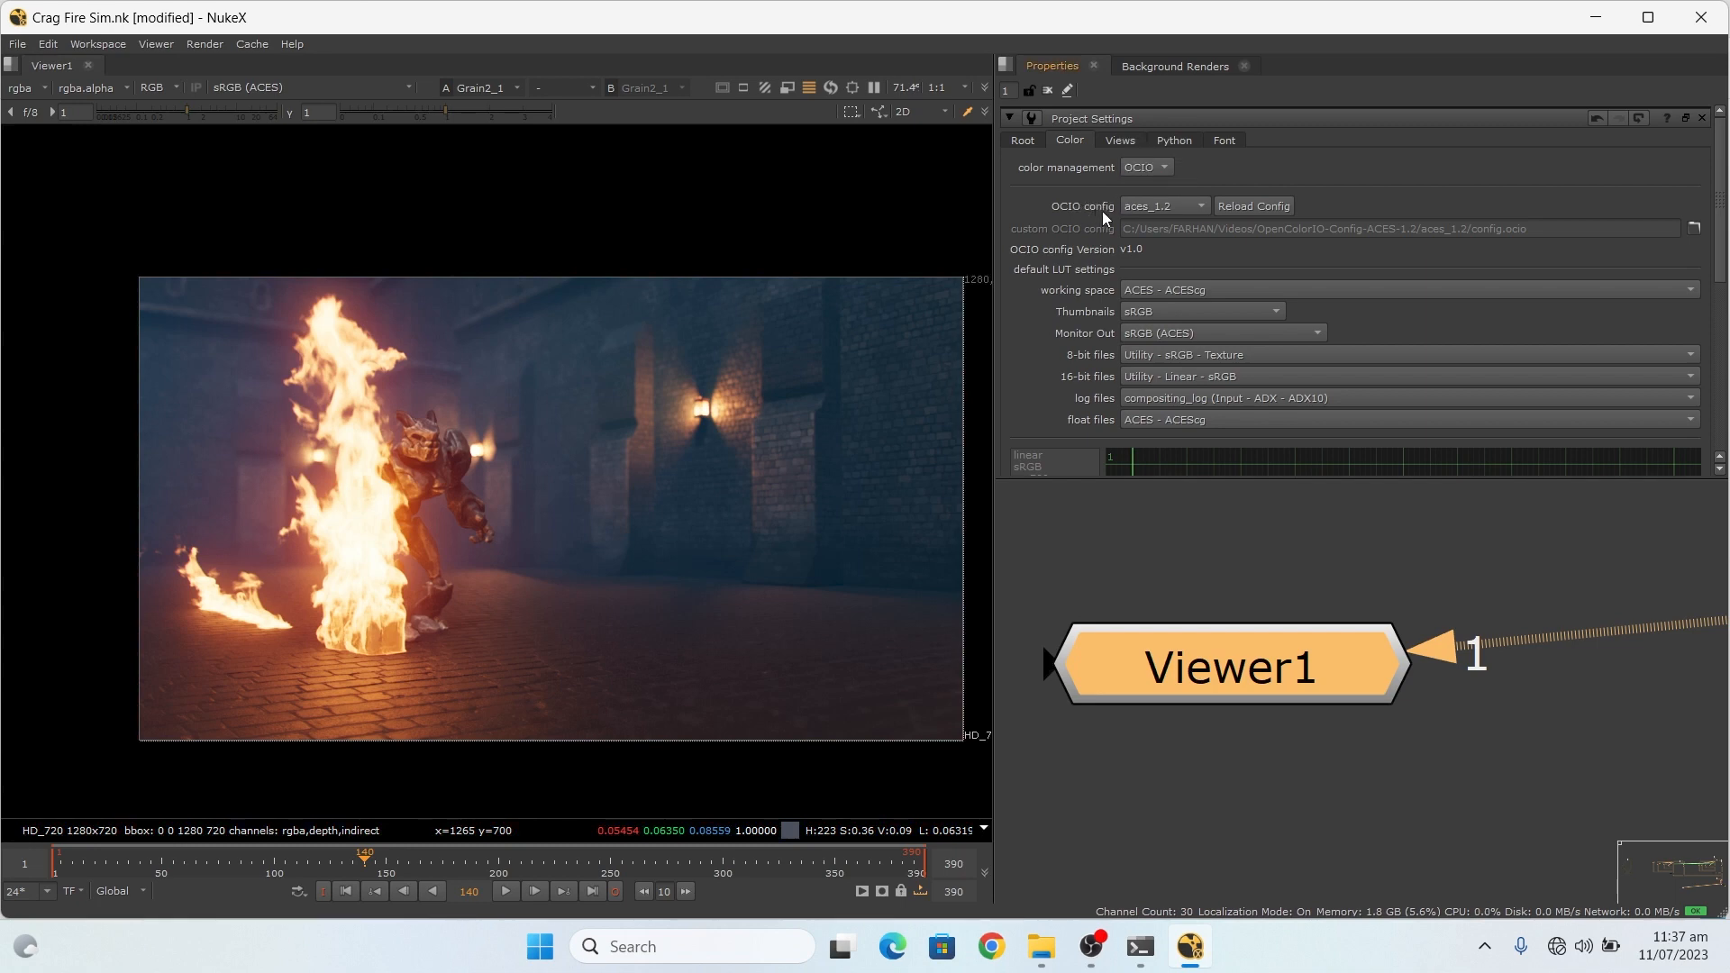
{"action": "left_click", "coordinate": [1171, 207]}
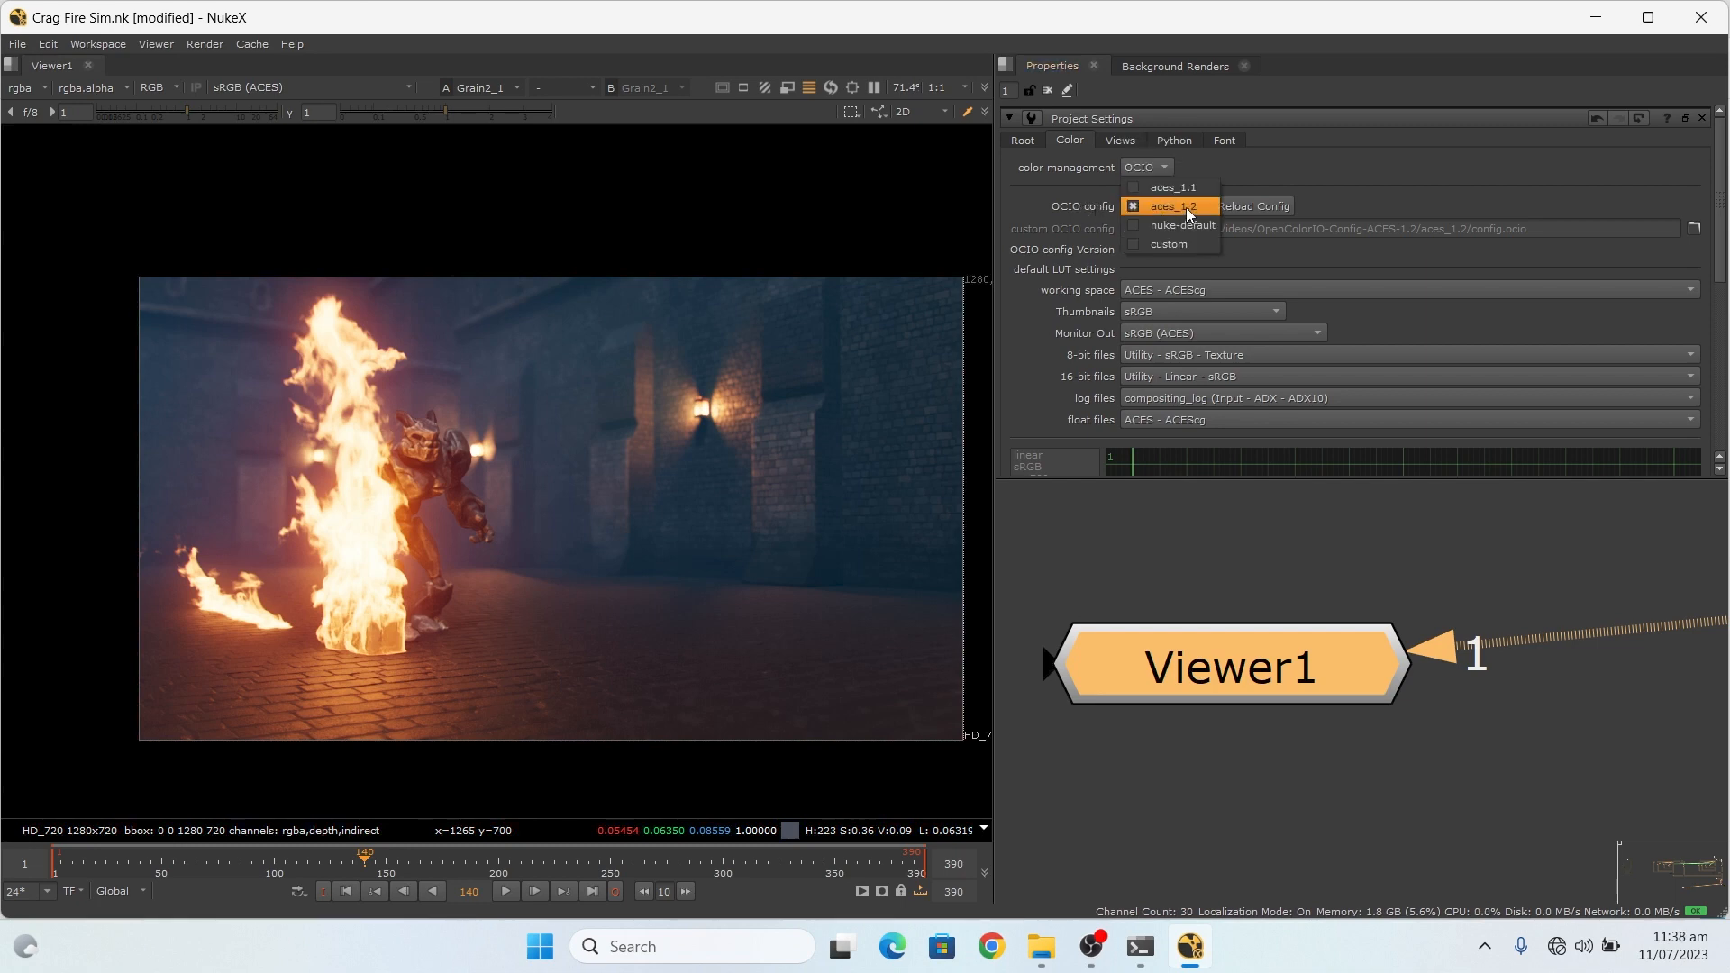
{"action": "left_click", "coordinate": [1188, 212]}
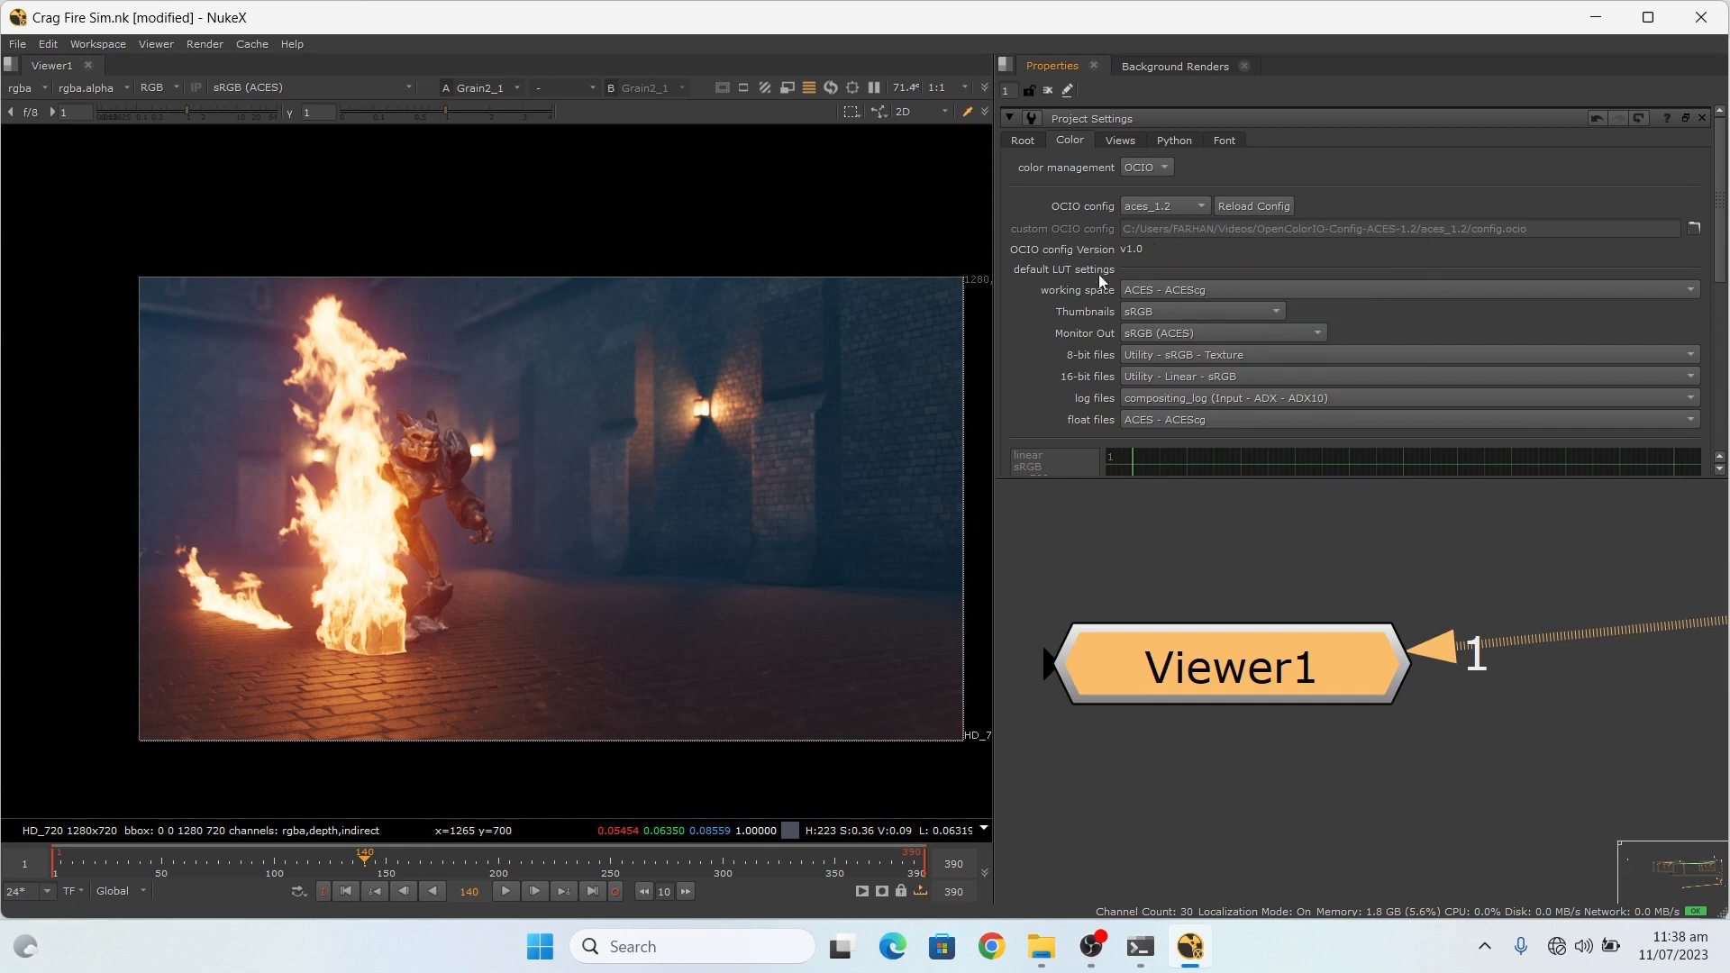
{"action": "scroll", "coordinate": [1576, 225], "scroll_direction": "down", "scroll_amount": 5}
Step: Display the Read2 fire simulation render in the viewer and inspect the image up close
{"action": "scroll", "coordinate": [1306, 793], "scroll_direction": "down", "scroll_amount": 10}
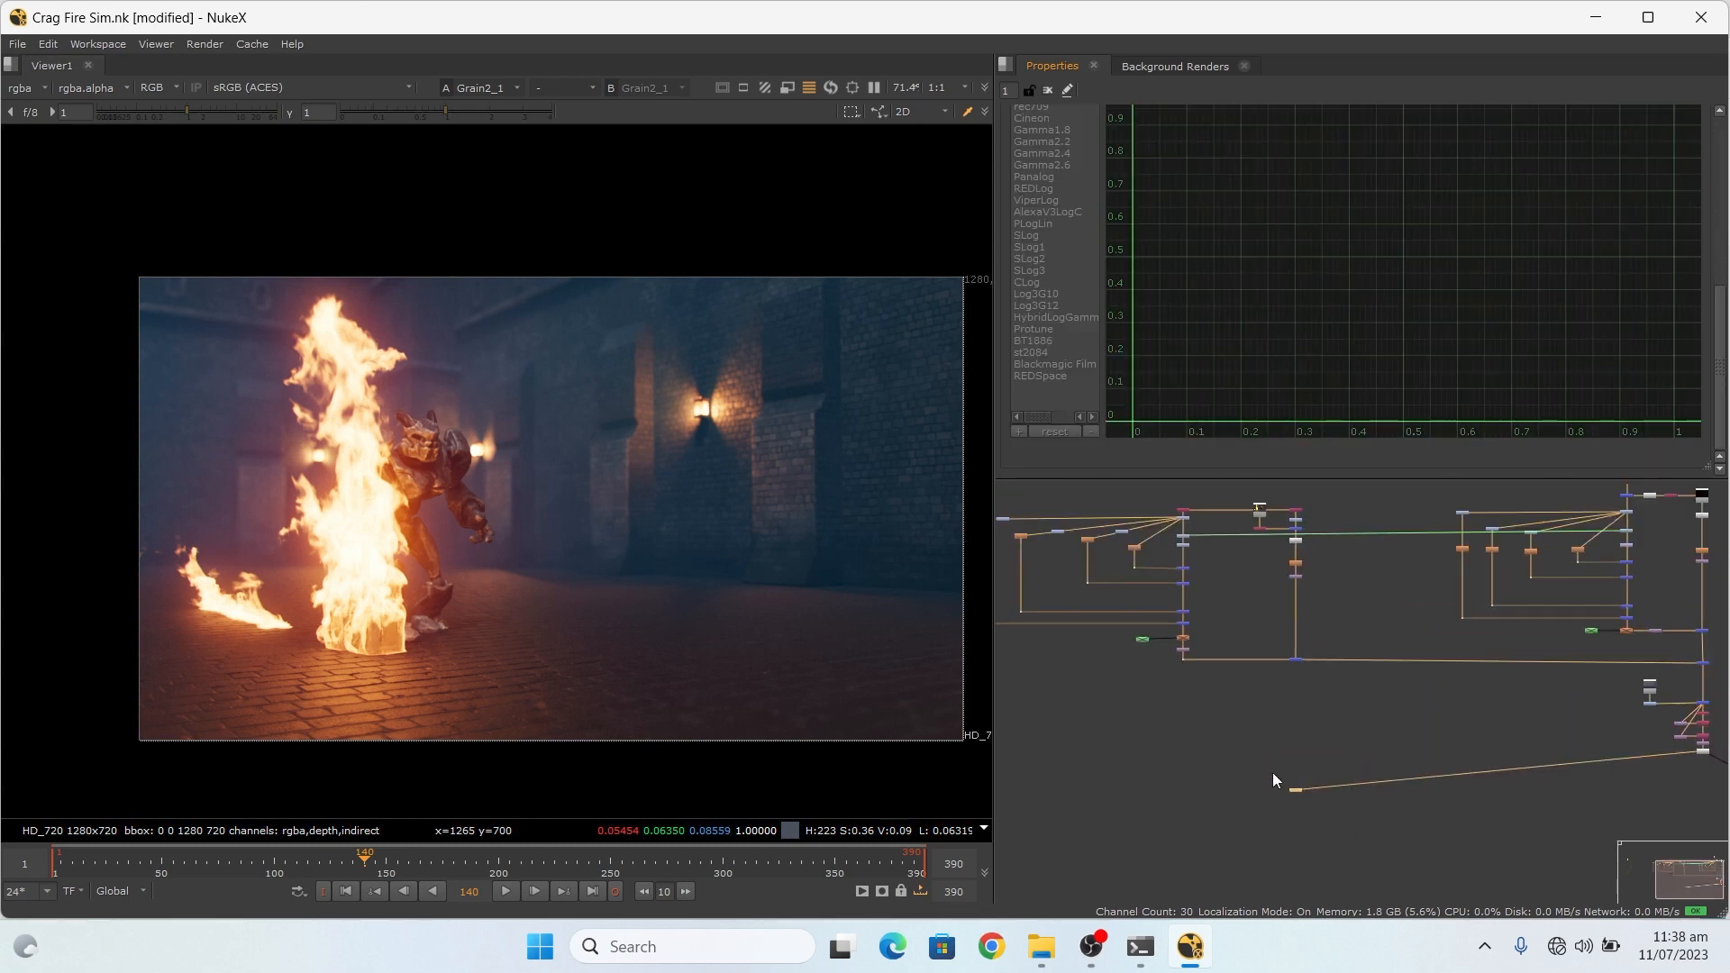
{"action": "scroll", "coordinate": [1351, 777], "scroll_direction": "down", "scroll_amount": 3}
{"action": "scroll", "coordinate": [1154, 603], "scroll_direction": "up", "scroll_amount": 3}
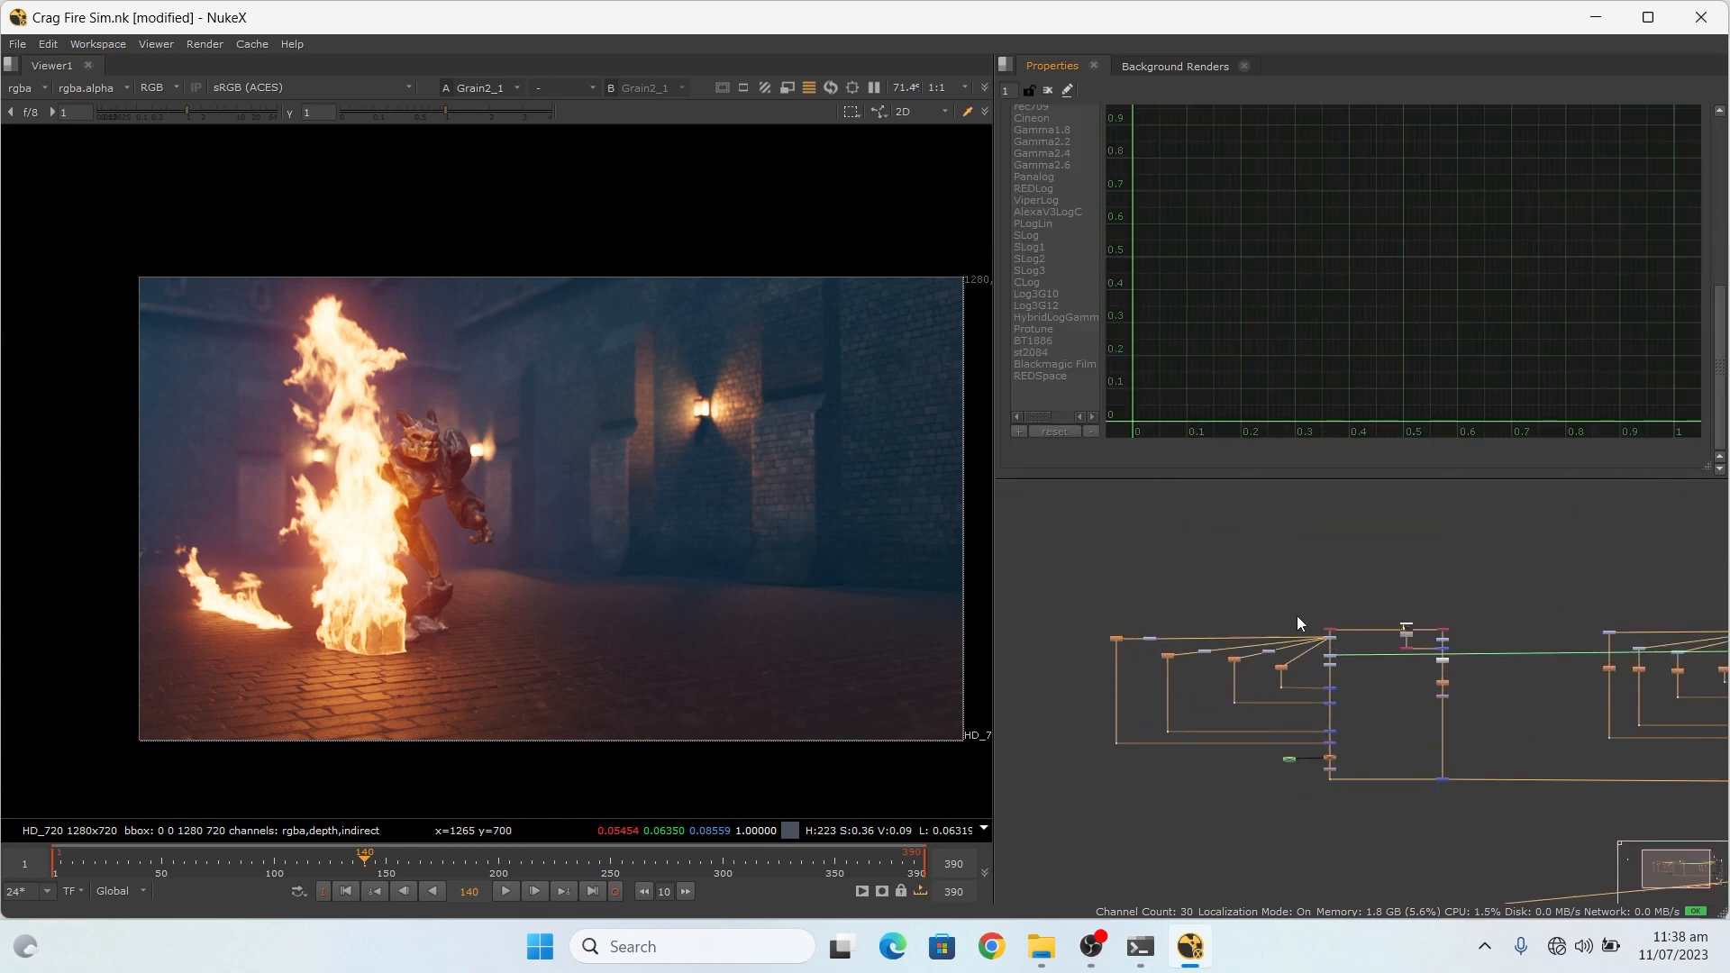
{"action": "scroll", "coordinate": [1342, 608], "scroll_direction": "up", "scroll_amount": 6}
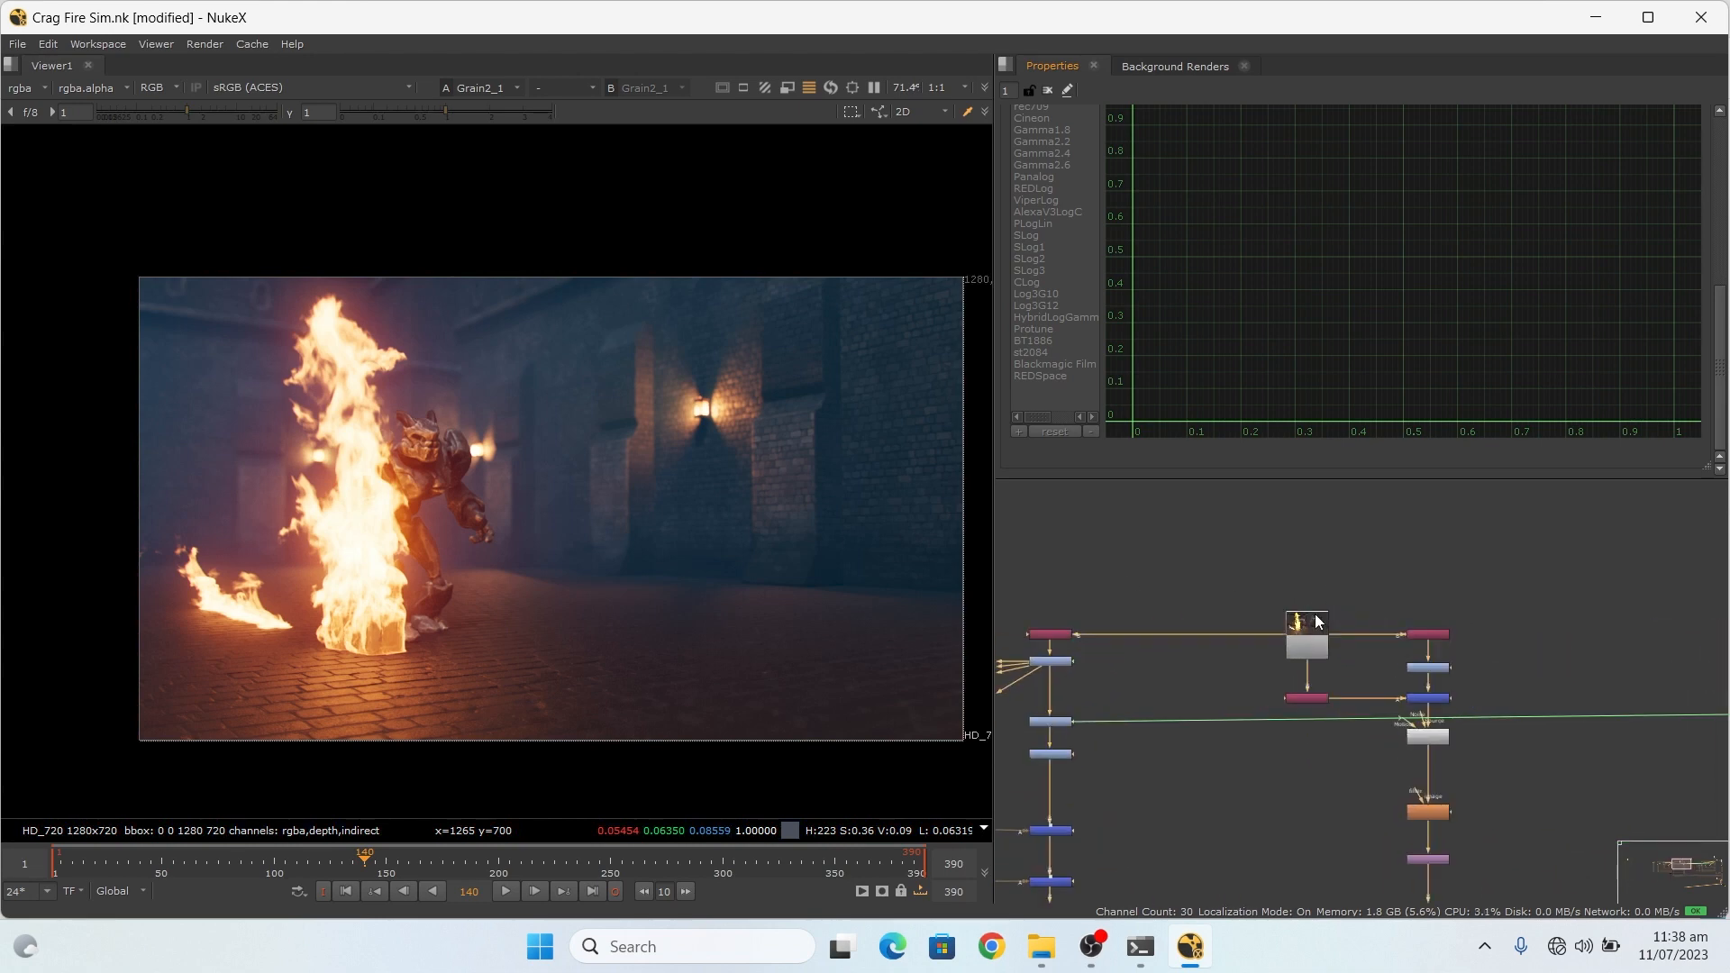
{"action": "scroll", "coordinate": [1316, 621], "scroll_direction": "up", "scroll_amount": 8}
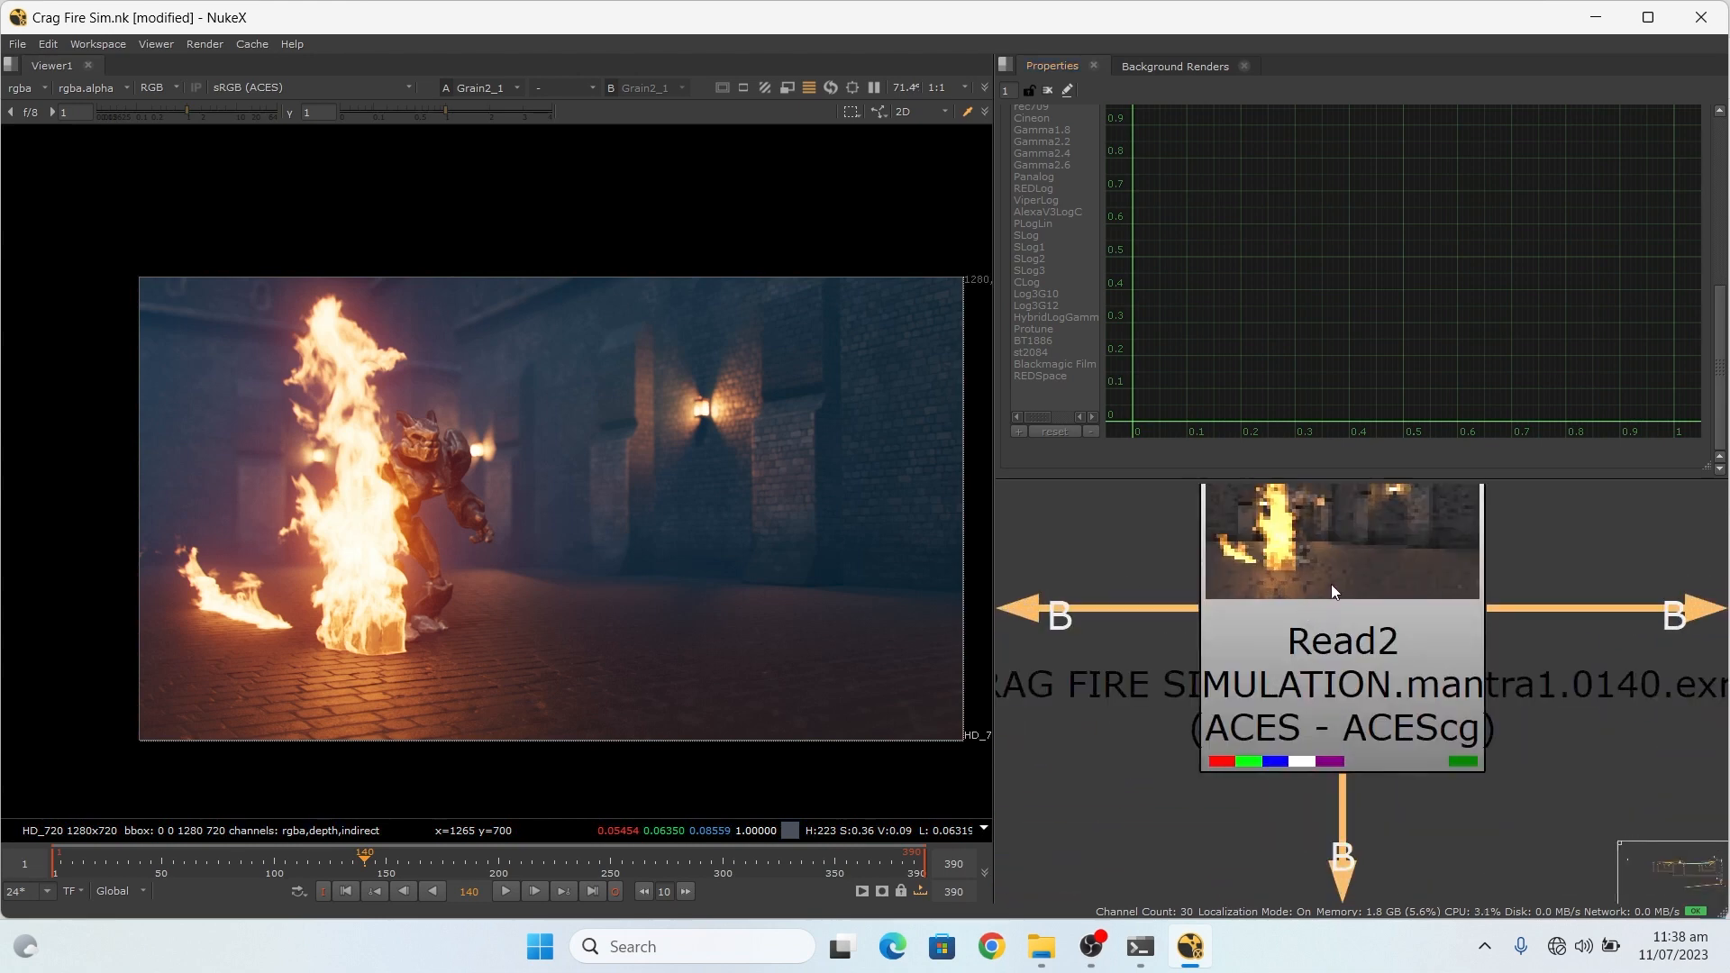
{"action": "key", "text": "1"}
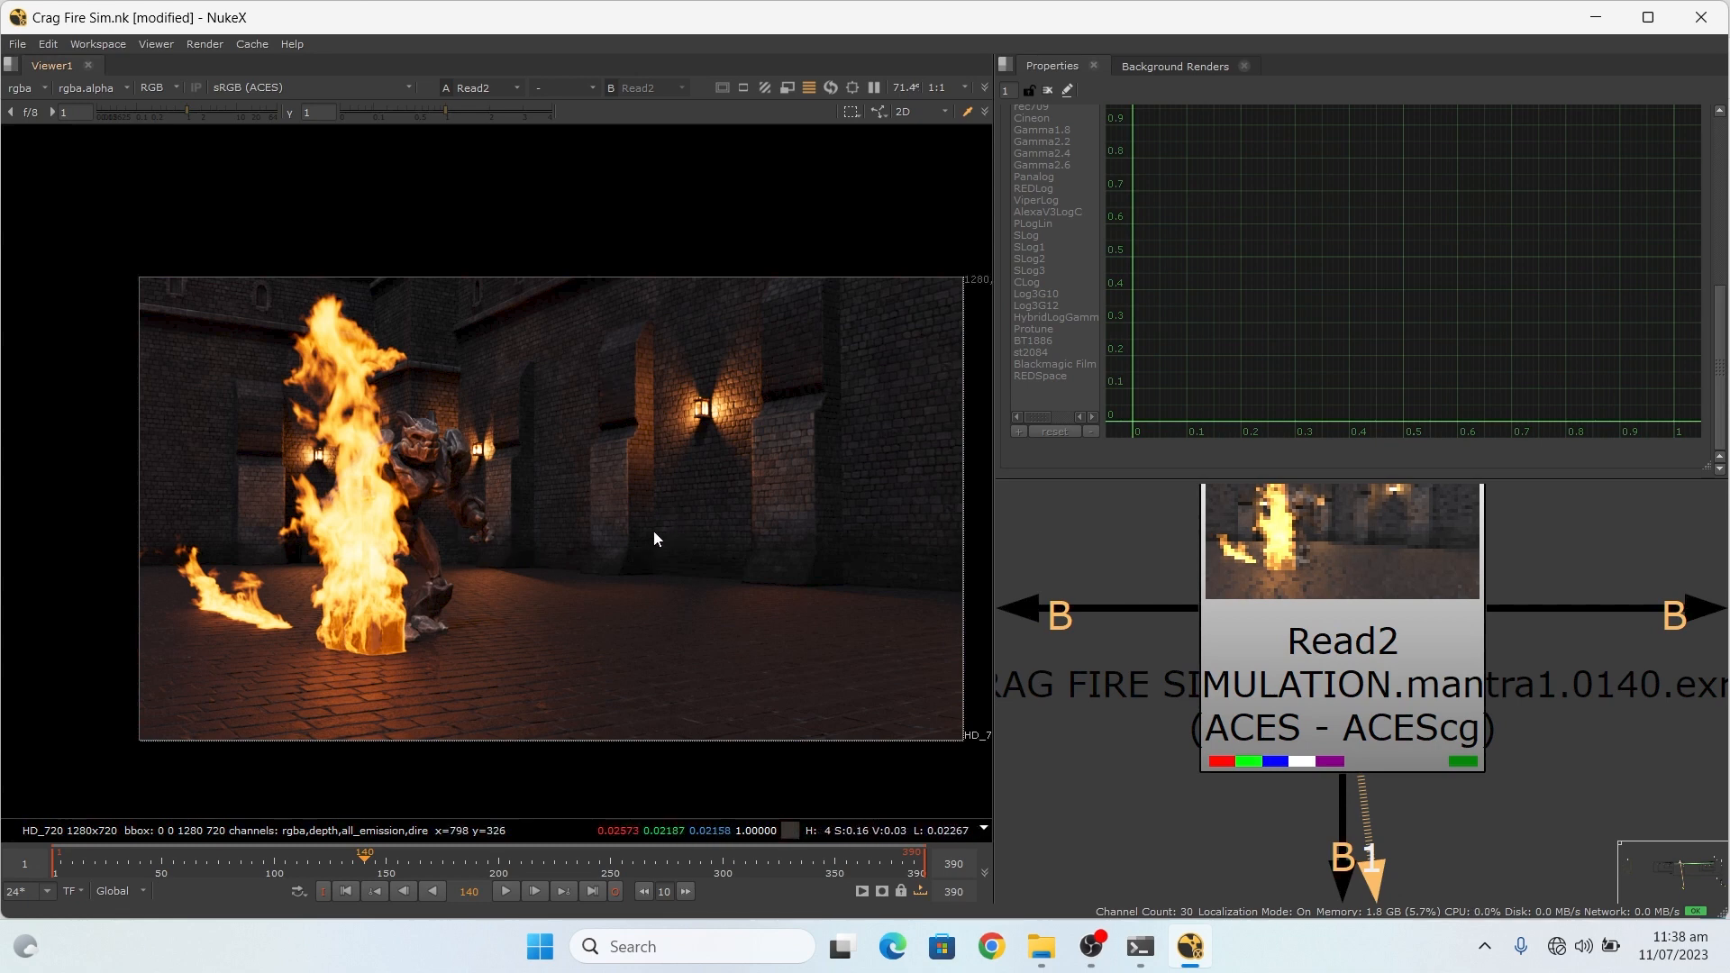
{"action": "scroll", "coordinate": [753, 465], "scroll_direction": "down", "scroll_amount": 2}
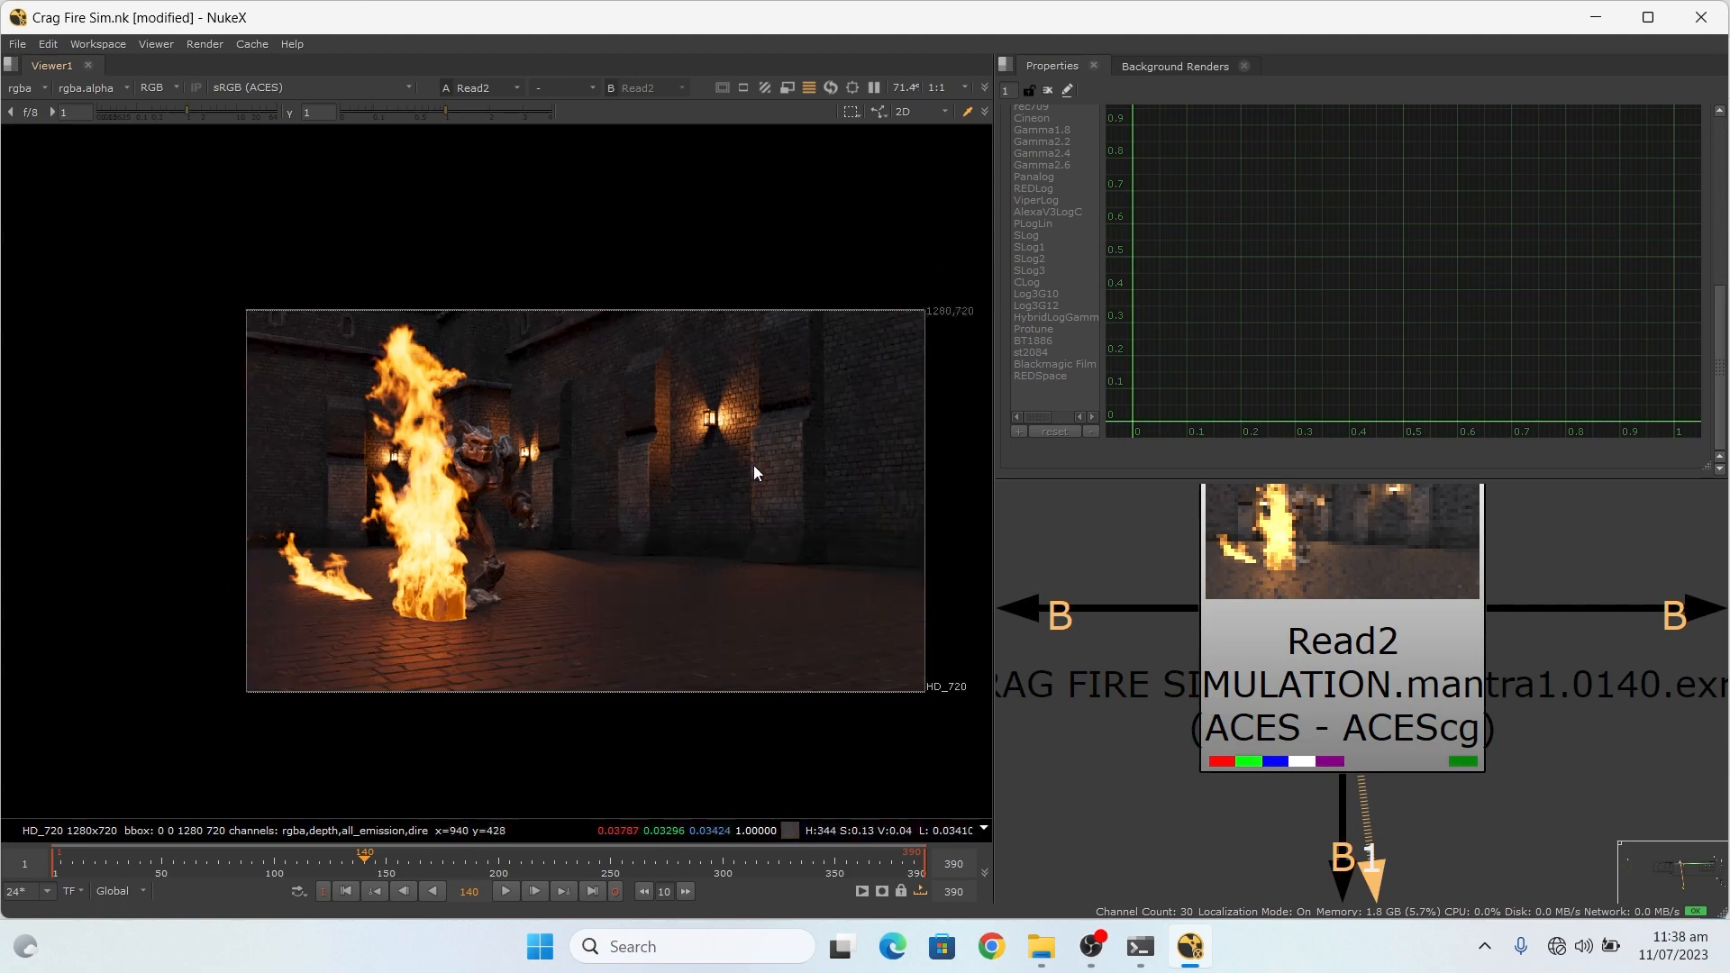
{"action": "scroll", "coordinate": [454, 512], "scroll_direction": "up", "scroll_amount": 6}
{"action": "scroll", "coordinate": [452, 511], "scroll_direction": "down", "scroll_amount": 2}
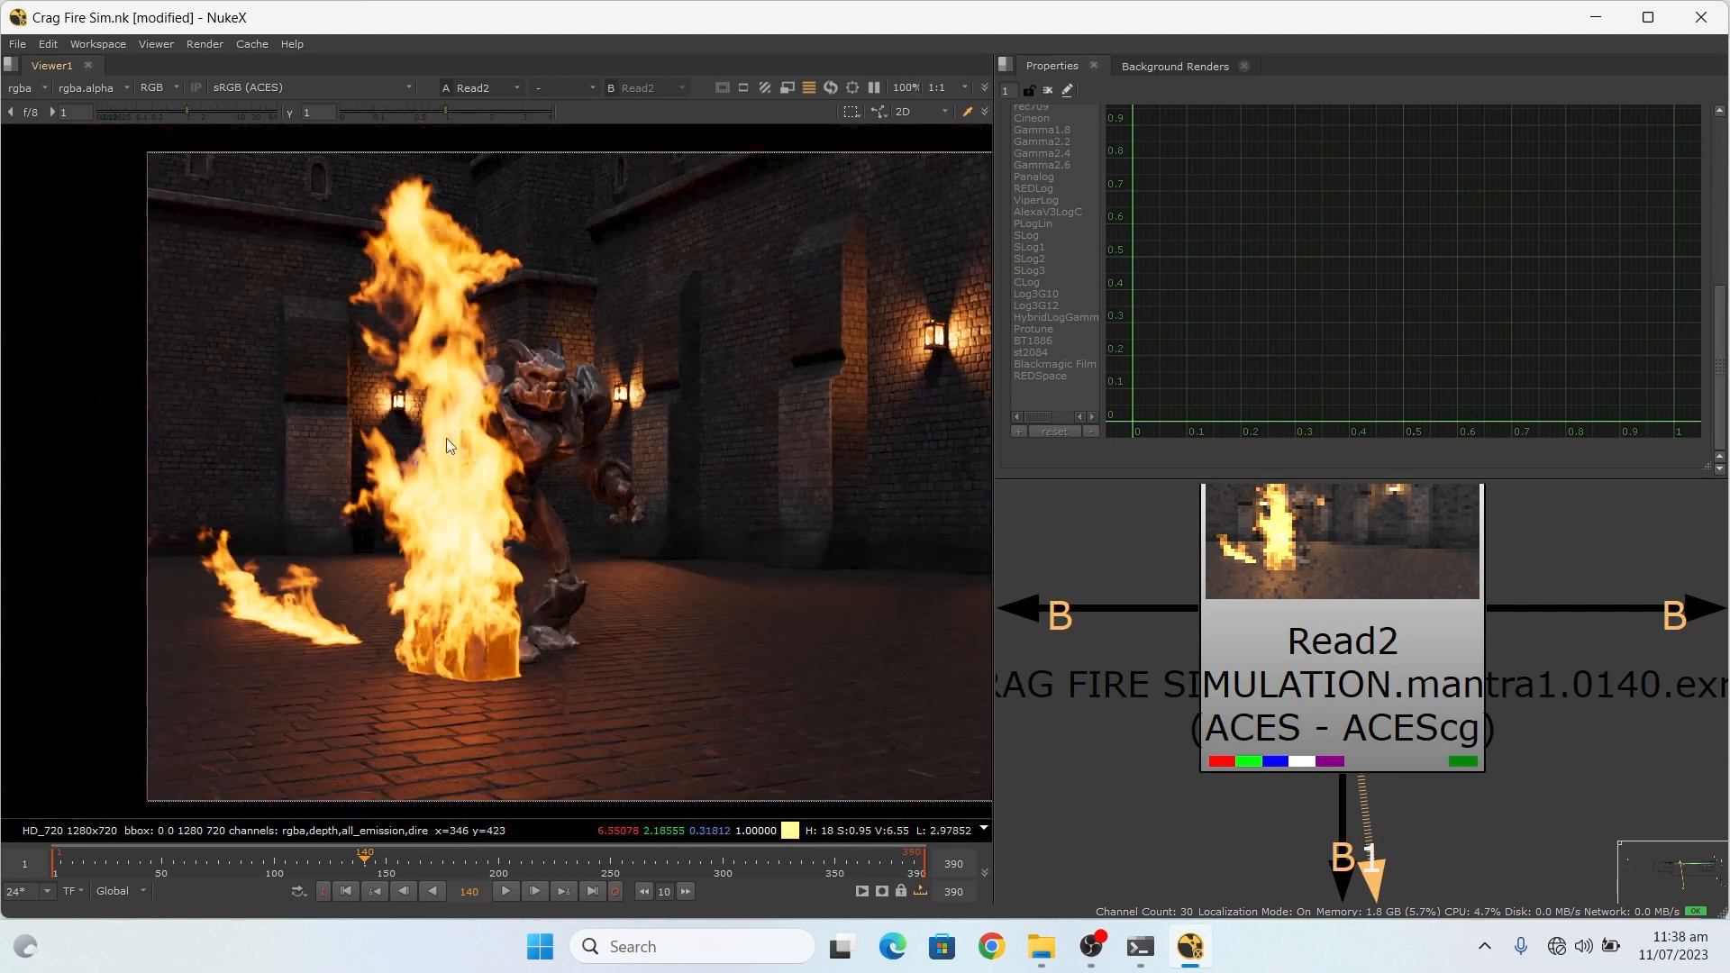
Step: Open the all_emission1 Shuffle node's properties and choose all_emission as its input layer
{"action": "scroll", "coordinate": [1416, 622], "scroll_direction": "down", "scroll_amount": 5}
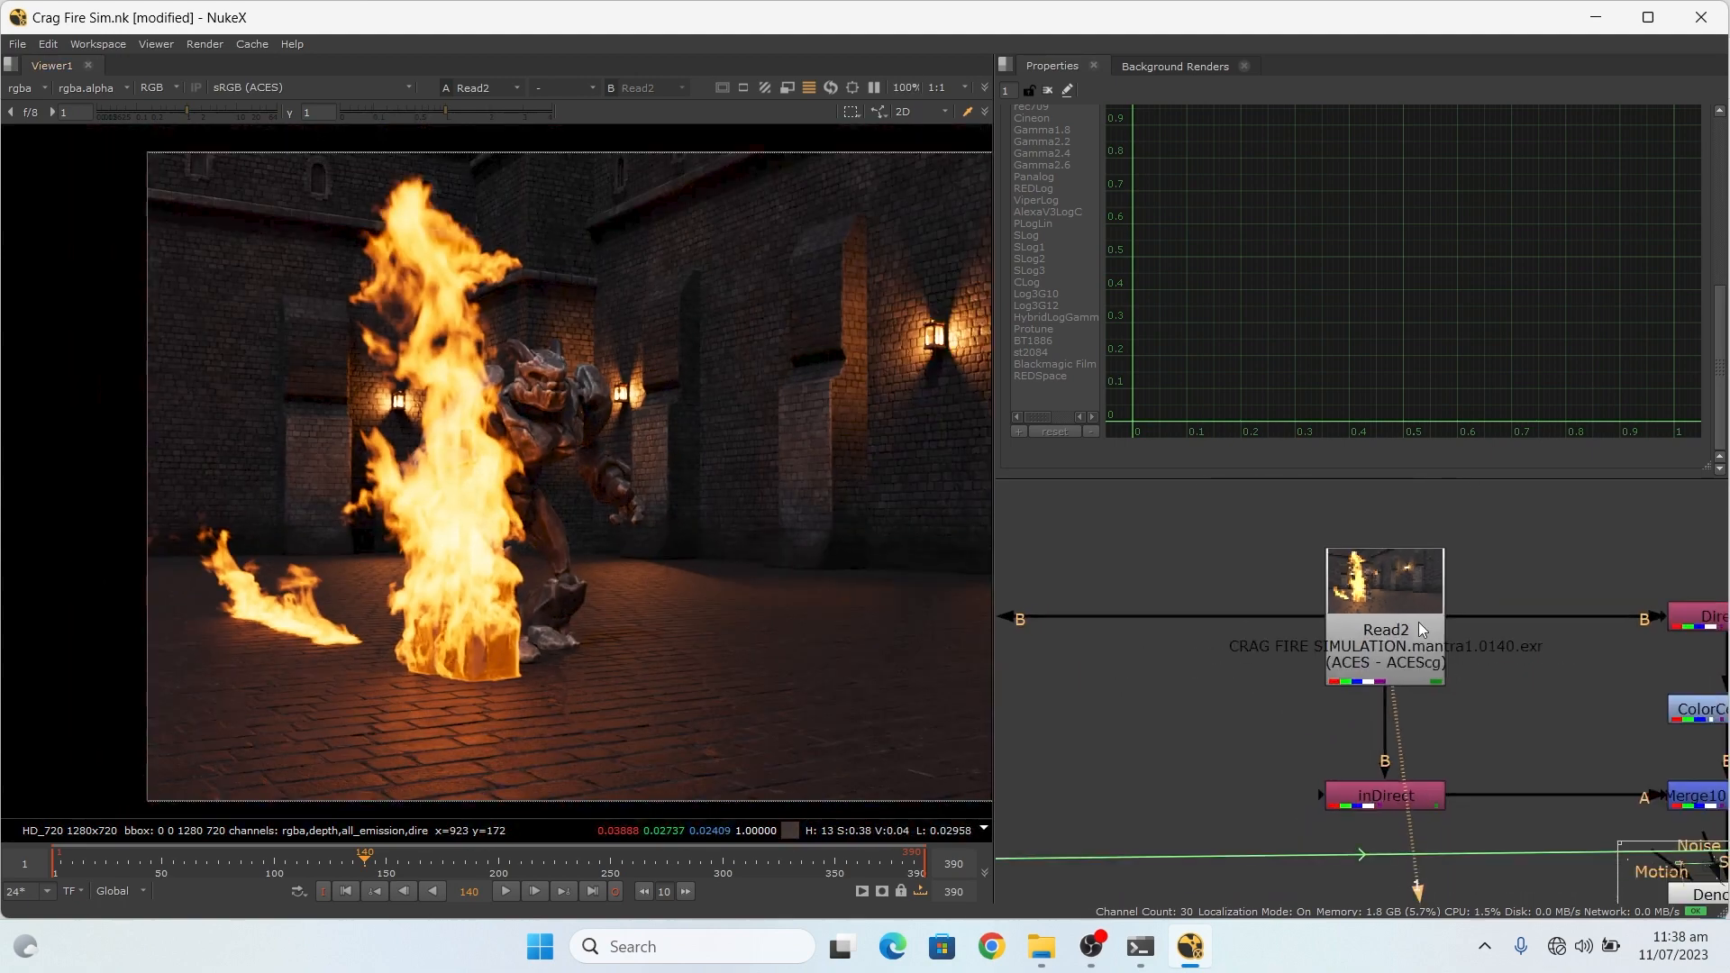
{"action": "scroll", "coordinate": [1379, 639], "scroll_direction": "up", "scroll_amount": 5}
{"action": "left_click", "coordinate": [1400, 636]}
{"action": "scroll", "coordinate": [1400, 636], "scroll_direction": "down", "scroll_amount": 5}
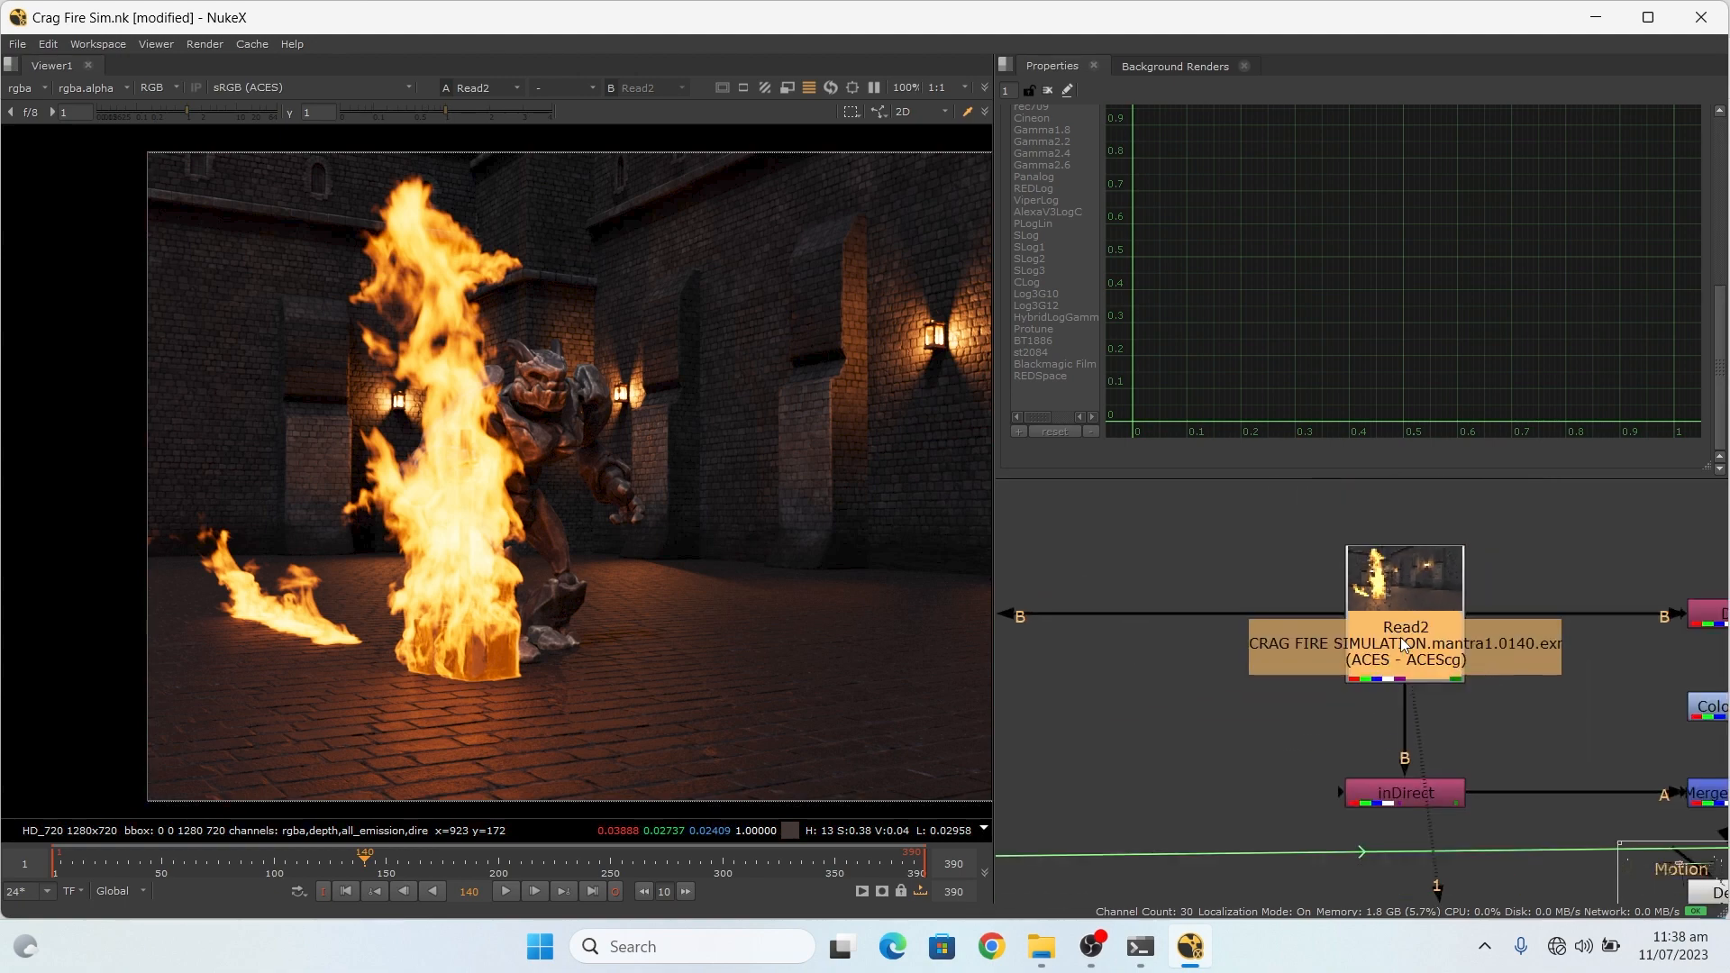
{"action": "scroll", "coordinate": [1279, 647], "scroll_direction": "down", "scroll_amount": 2}
{"action": "scroll", "coordinate": [1224, 658], "scroll_direction": "up", "scroll_amount": 8}
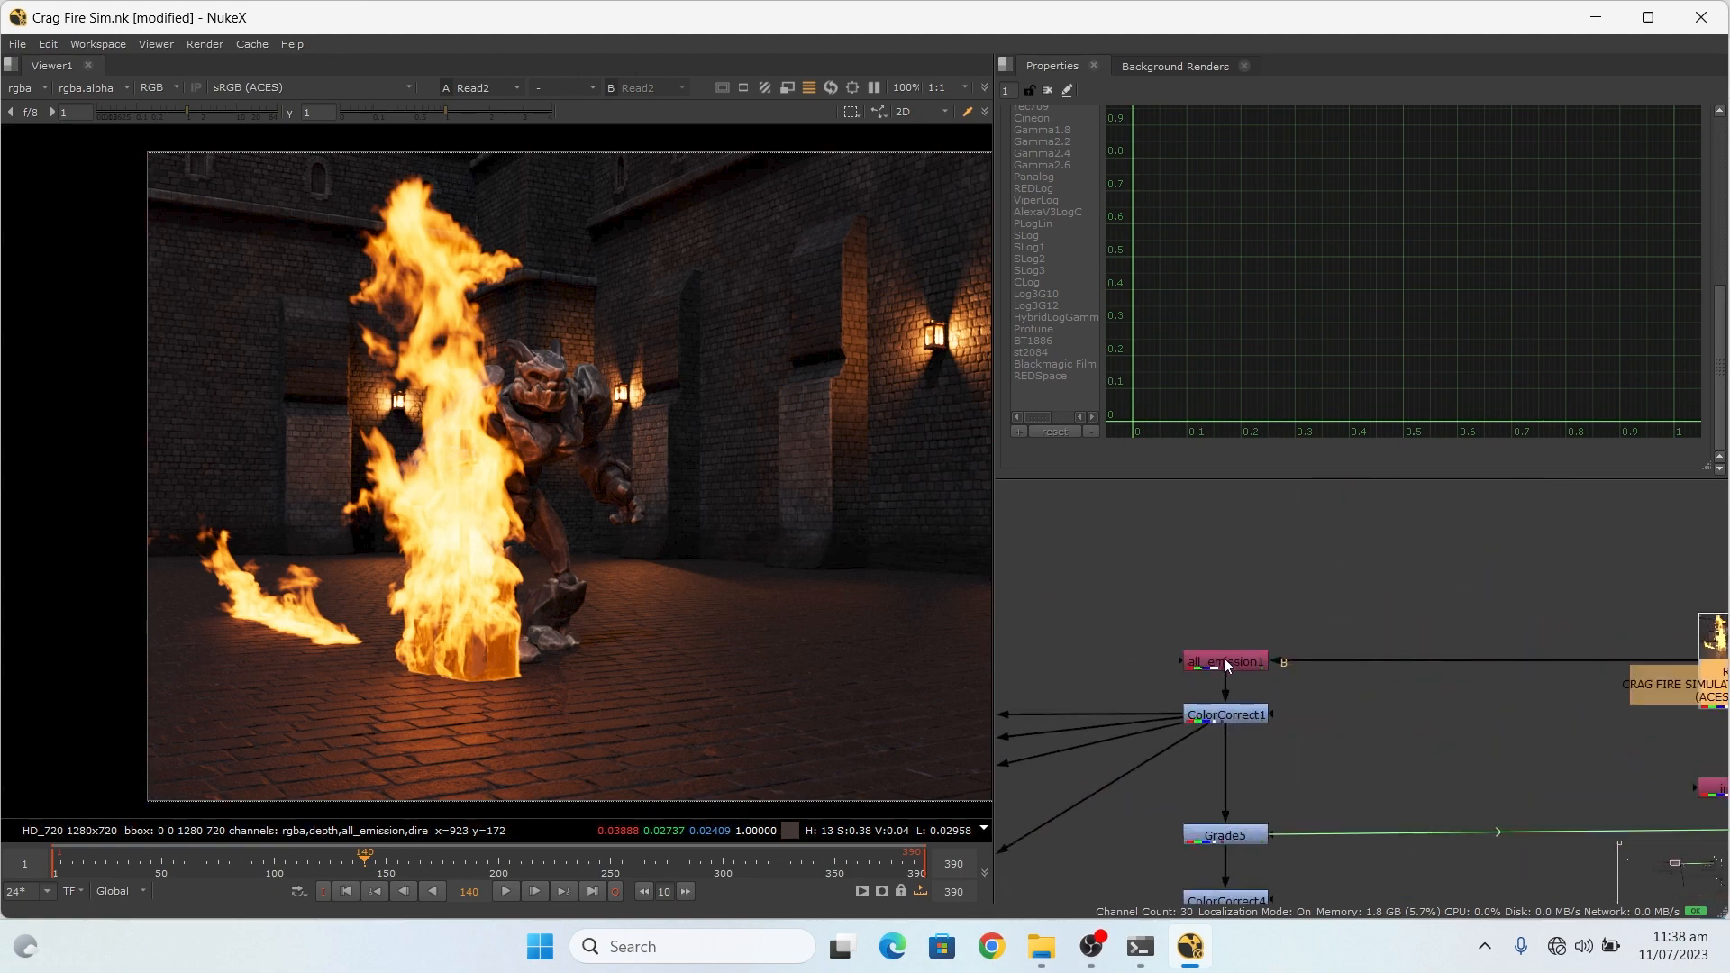
{"action": "left_click", "coordinate": [1212, 674]}
{"action": "double_click", "coordinate": [1212, 674]}
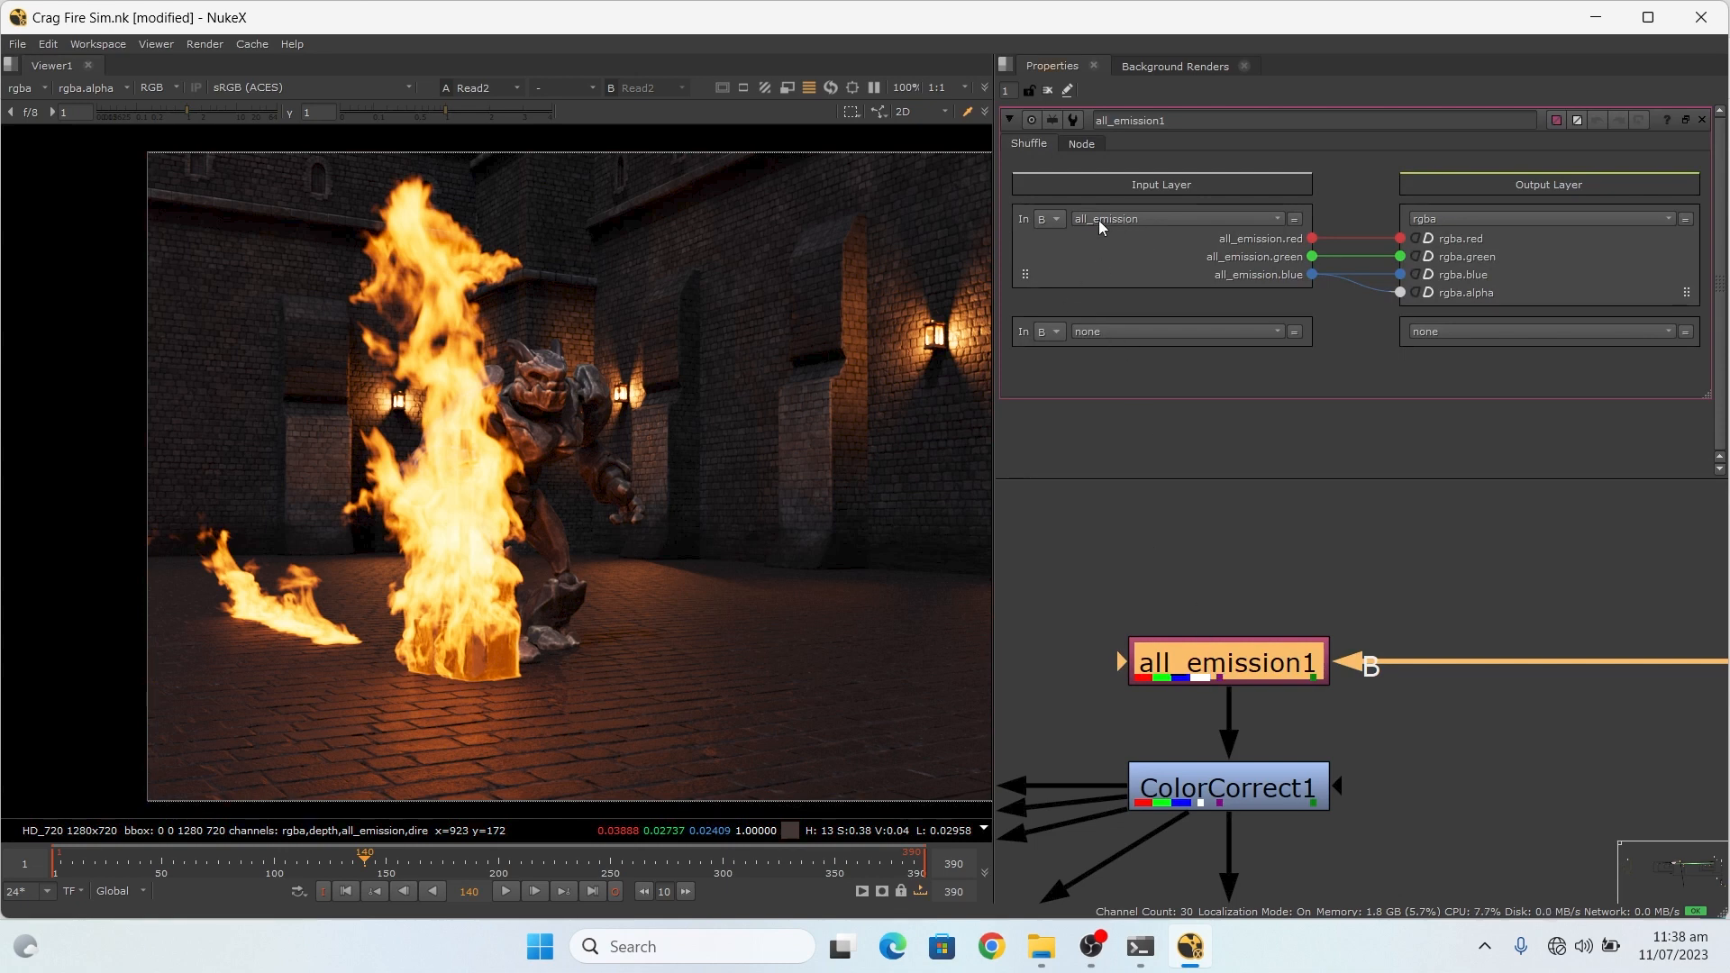
{"action": "left_click", "coordinate": [1116, 225]}
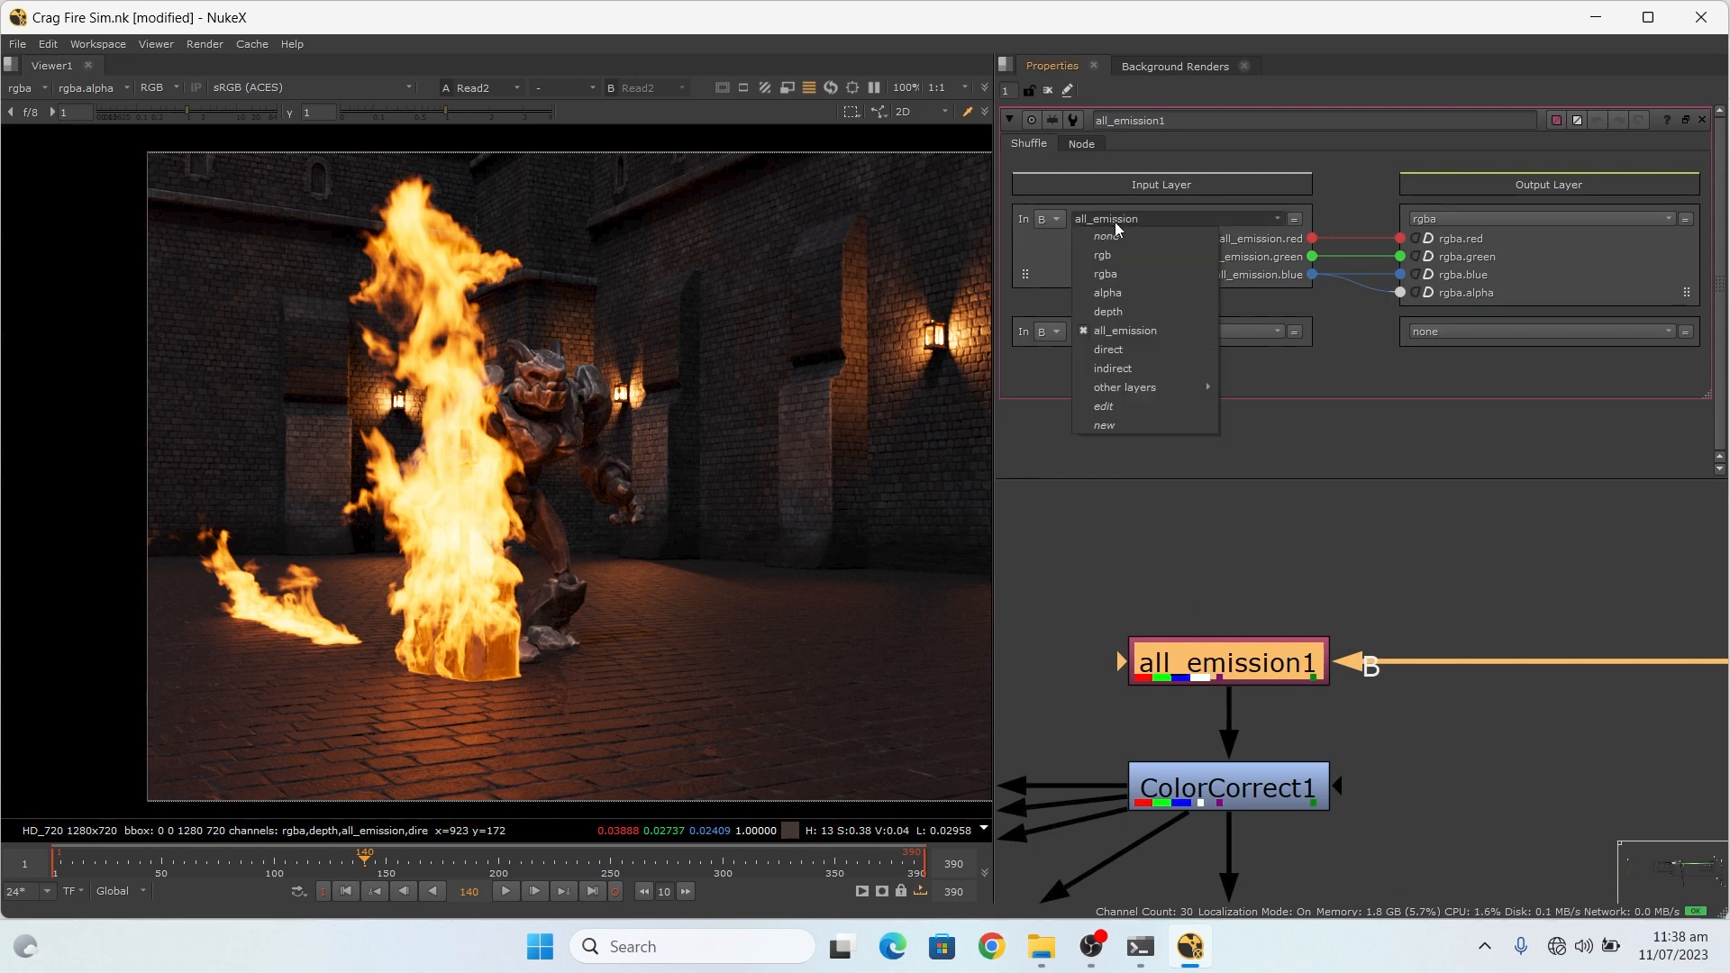
{"action": "left_click", "coordinate": [1122, 333]}
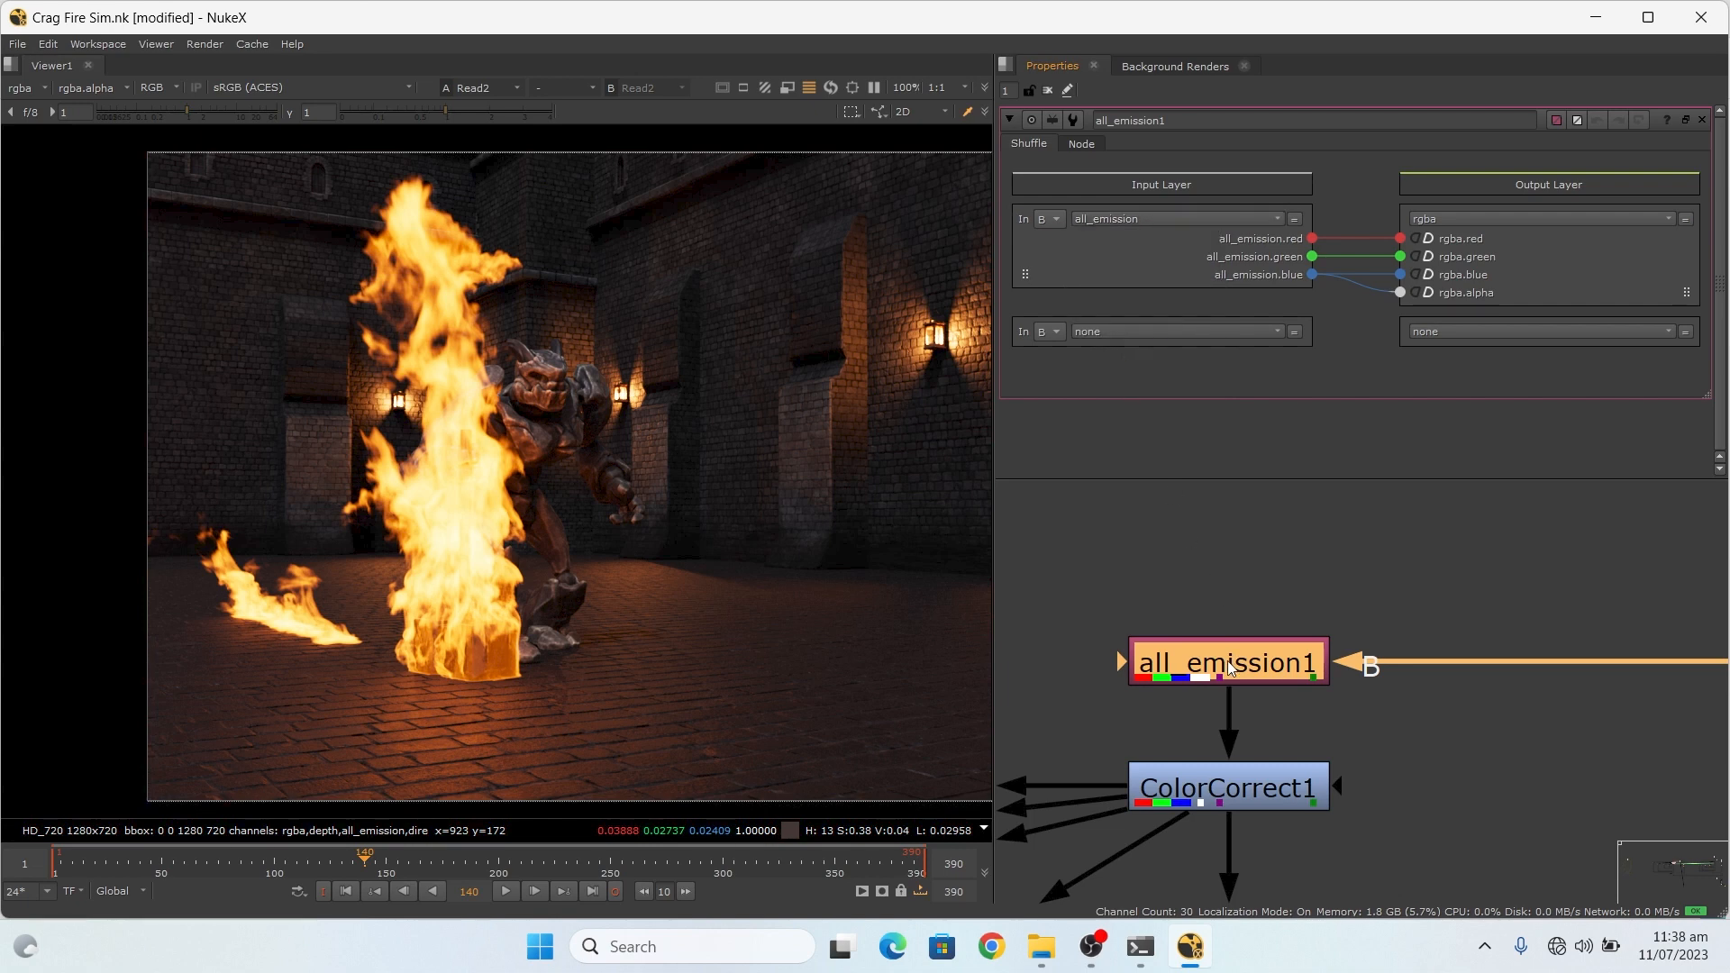
Step: Display the all_emission1 node's output in the viewer and examine the isolated fire emission pass
{"action": "left_click_drag", "start_coordinate": [1230, 668], "coordinate": [1238, 660]}
{"action": "key", "text": "1"}
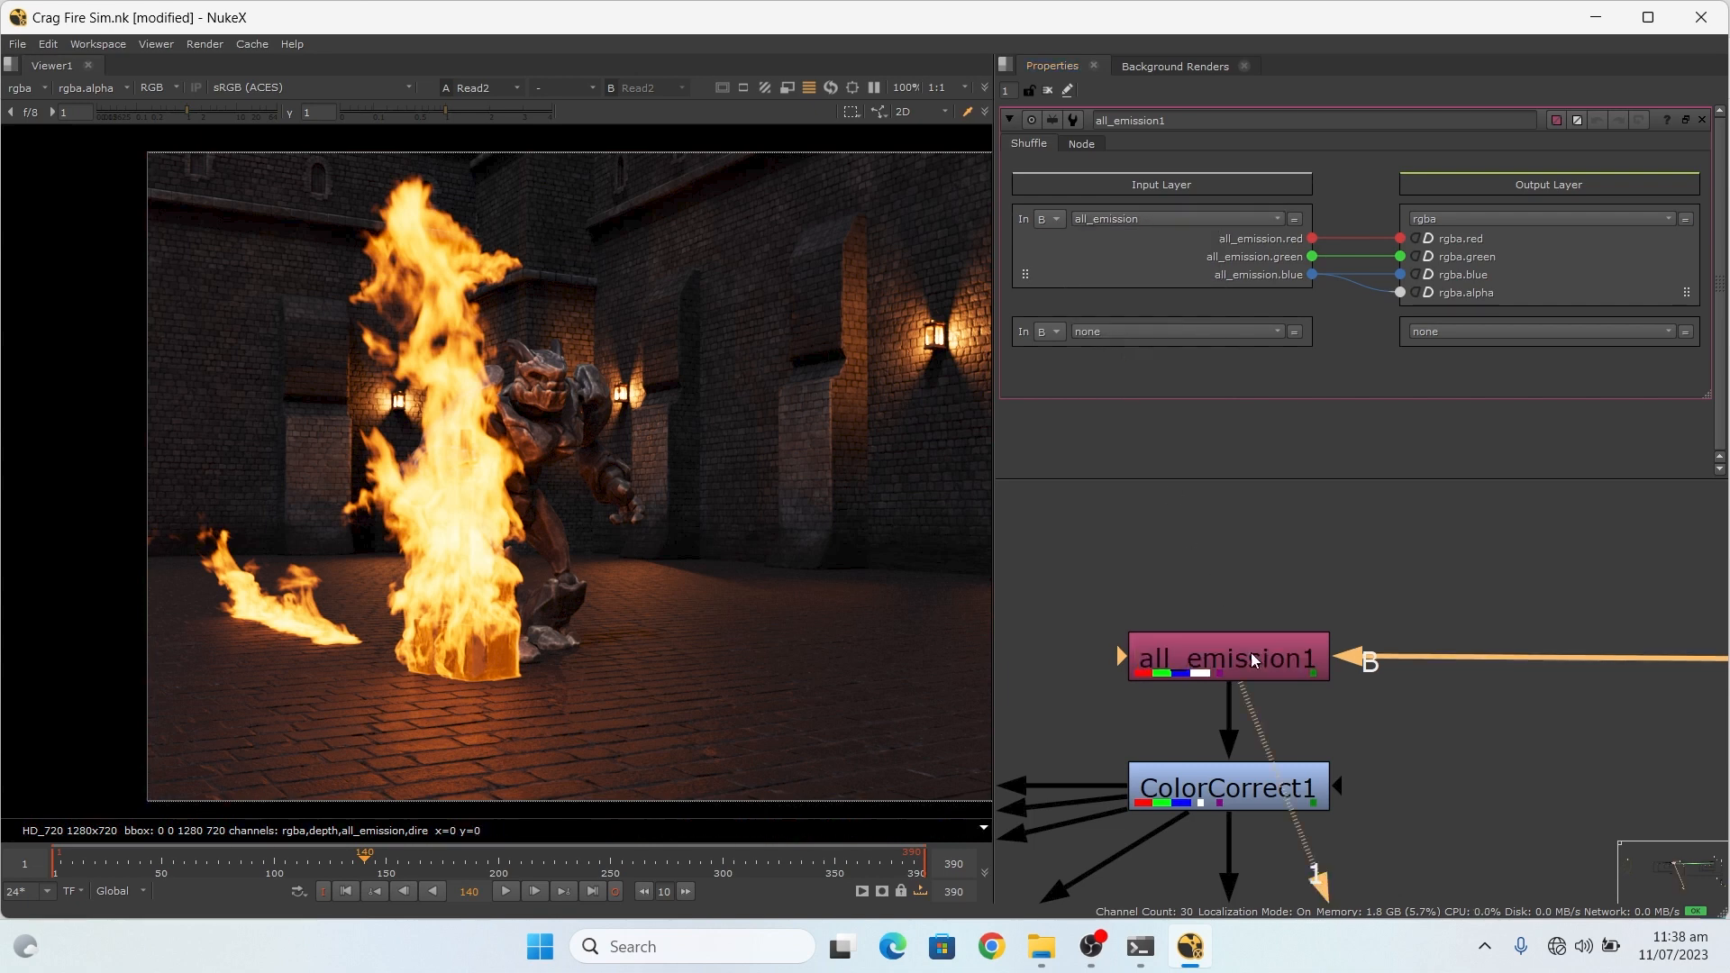
{"action": "scroll", "coordinate": [543, 300], "scroll_direction": "down", "scroll_amount": 1}
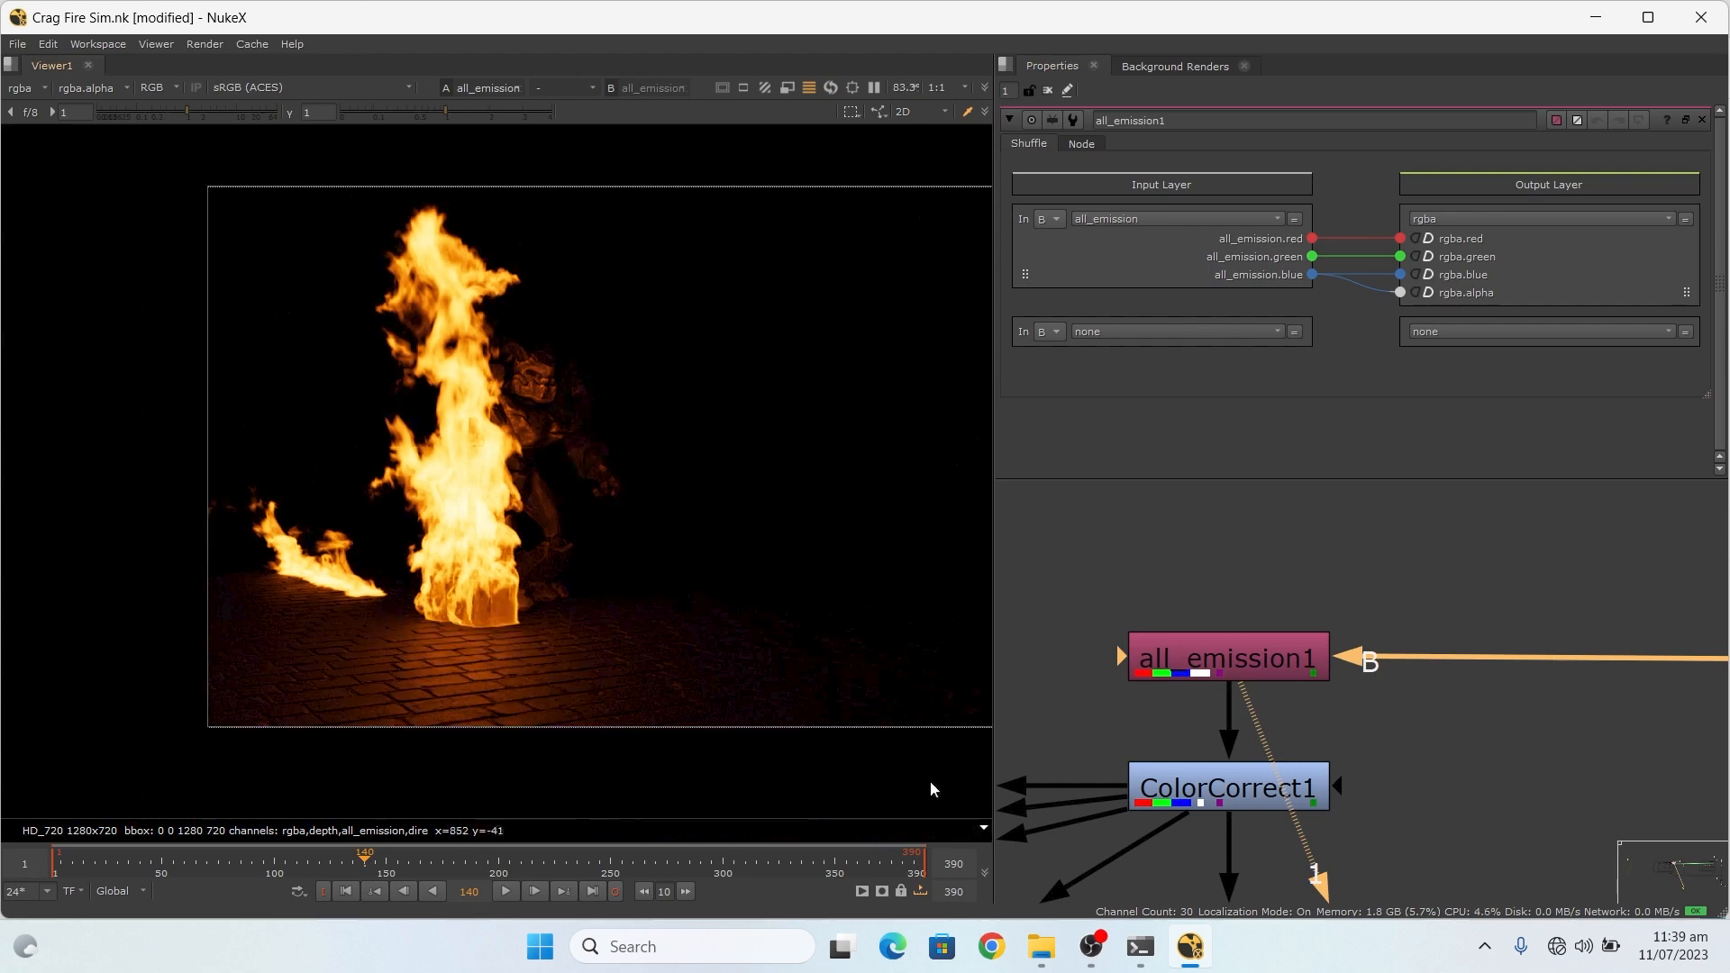
{"action": "scroll", "coordinate": [1035, 642], "scroll_direction": "down", "scroll_amount": 2}
{"action": "scroll", "coordinate": [987, 622], "scroll_direction": "down", "scroll_amount": 3}
{"action": "scroll", "coordinate": [175, 492], "scroll_direction": "down", "scroll_amount": 1}
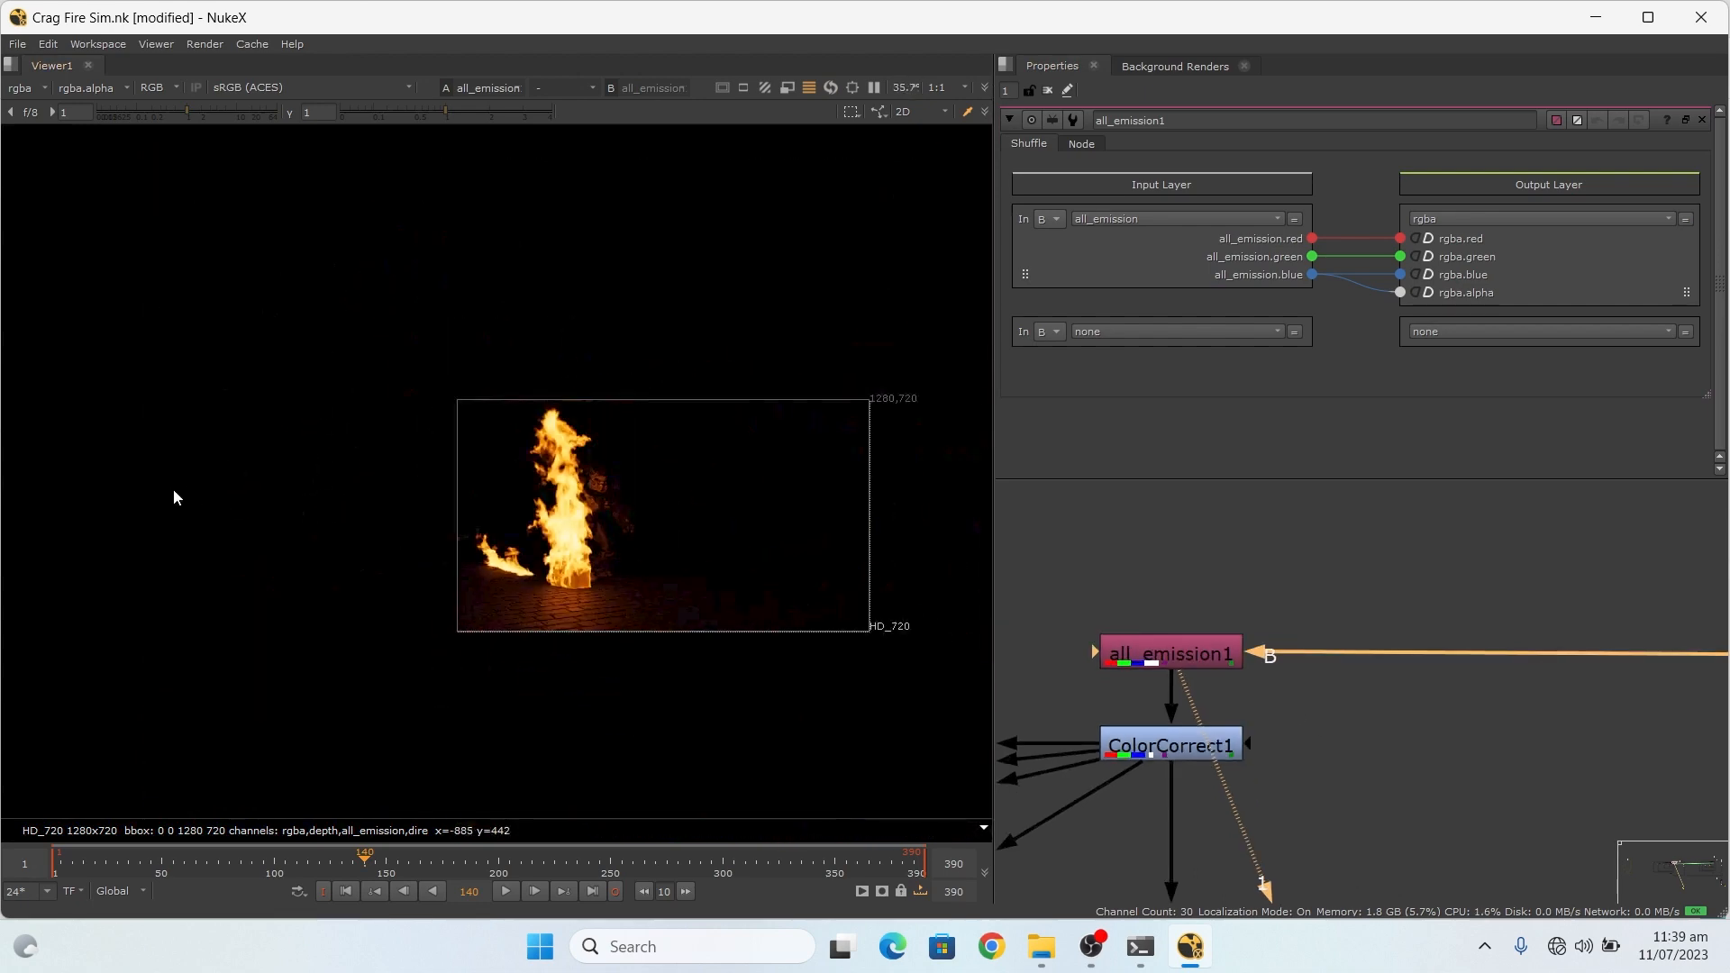
{"action": "scroll", "coordinate": [712, 487], "scroll_direction": "up", "scroll_amount": 4}
Step: Display the Direct1 node's output in the viewer and check the input layer chosen in its Shuffle properties
{"action": "scroll", "coordinate": [1288, 671], "scroll_direction": "down", "scroll_amount": 5}
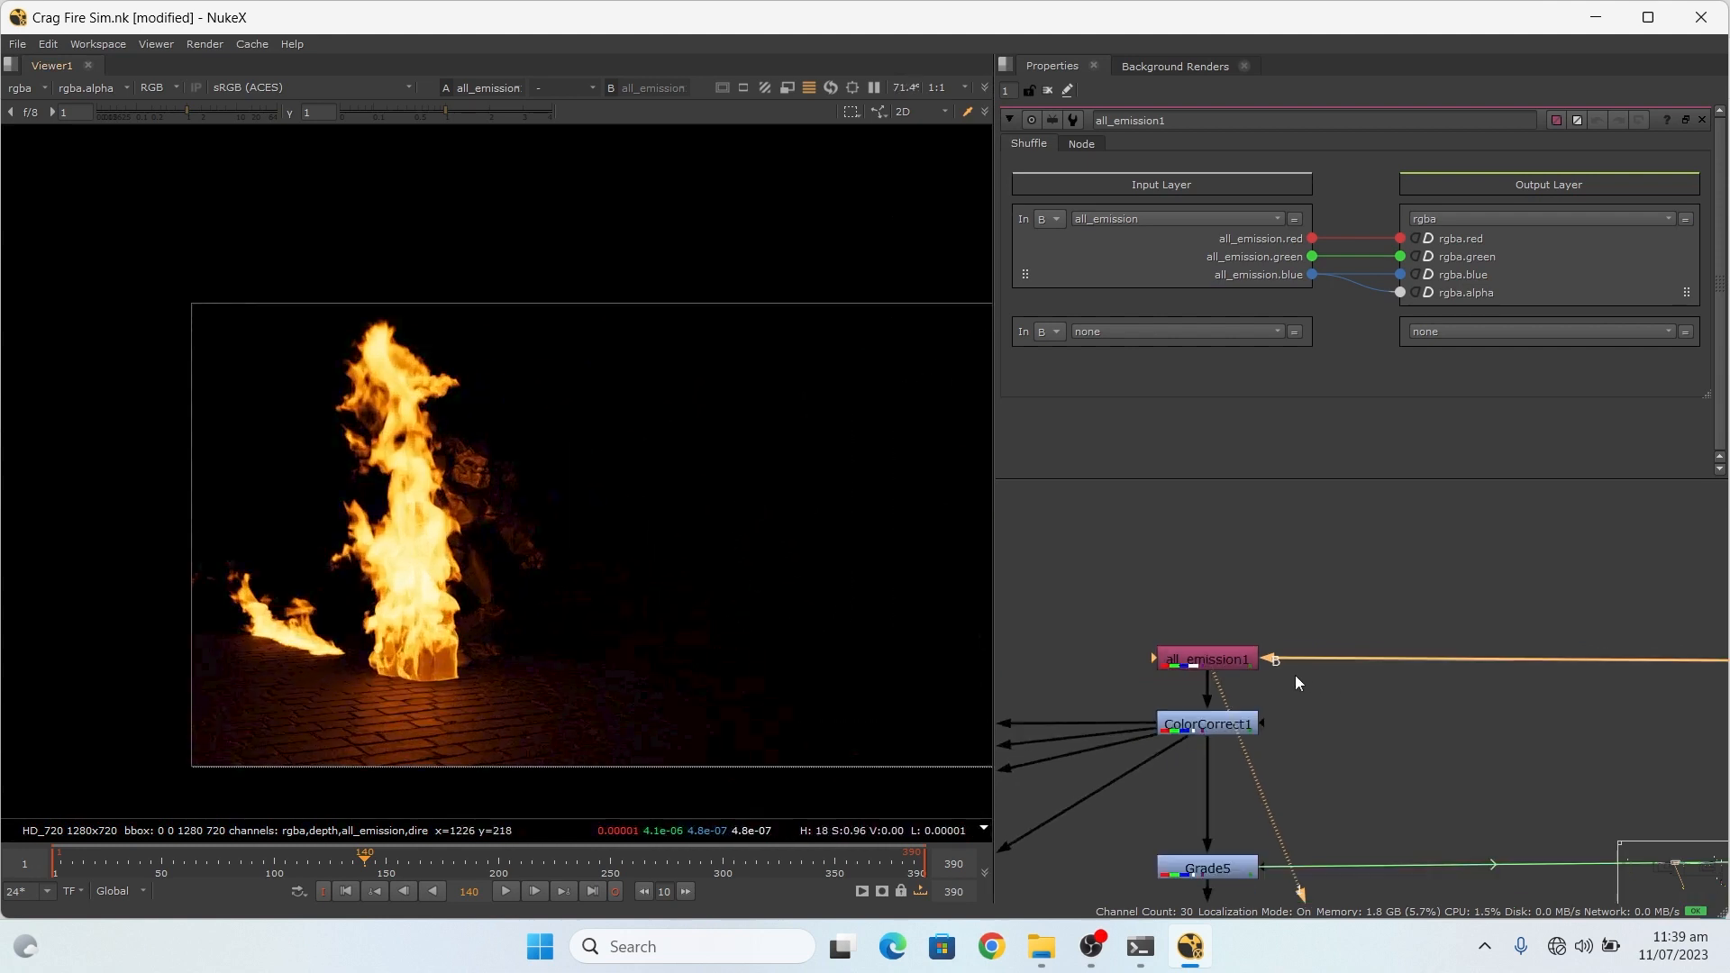
{"action": "scroll", "coordinate": [1318, 690], "scroll_direction": "down", "scroll_amount": 3}
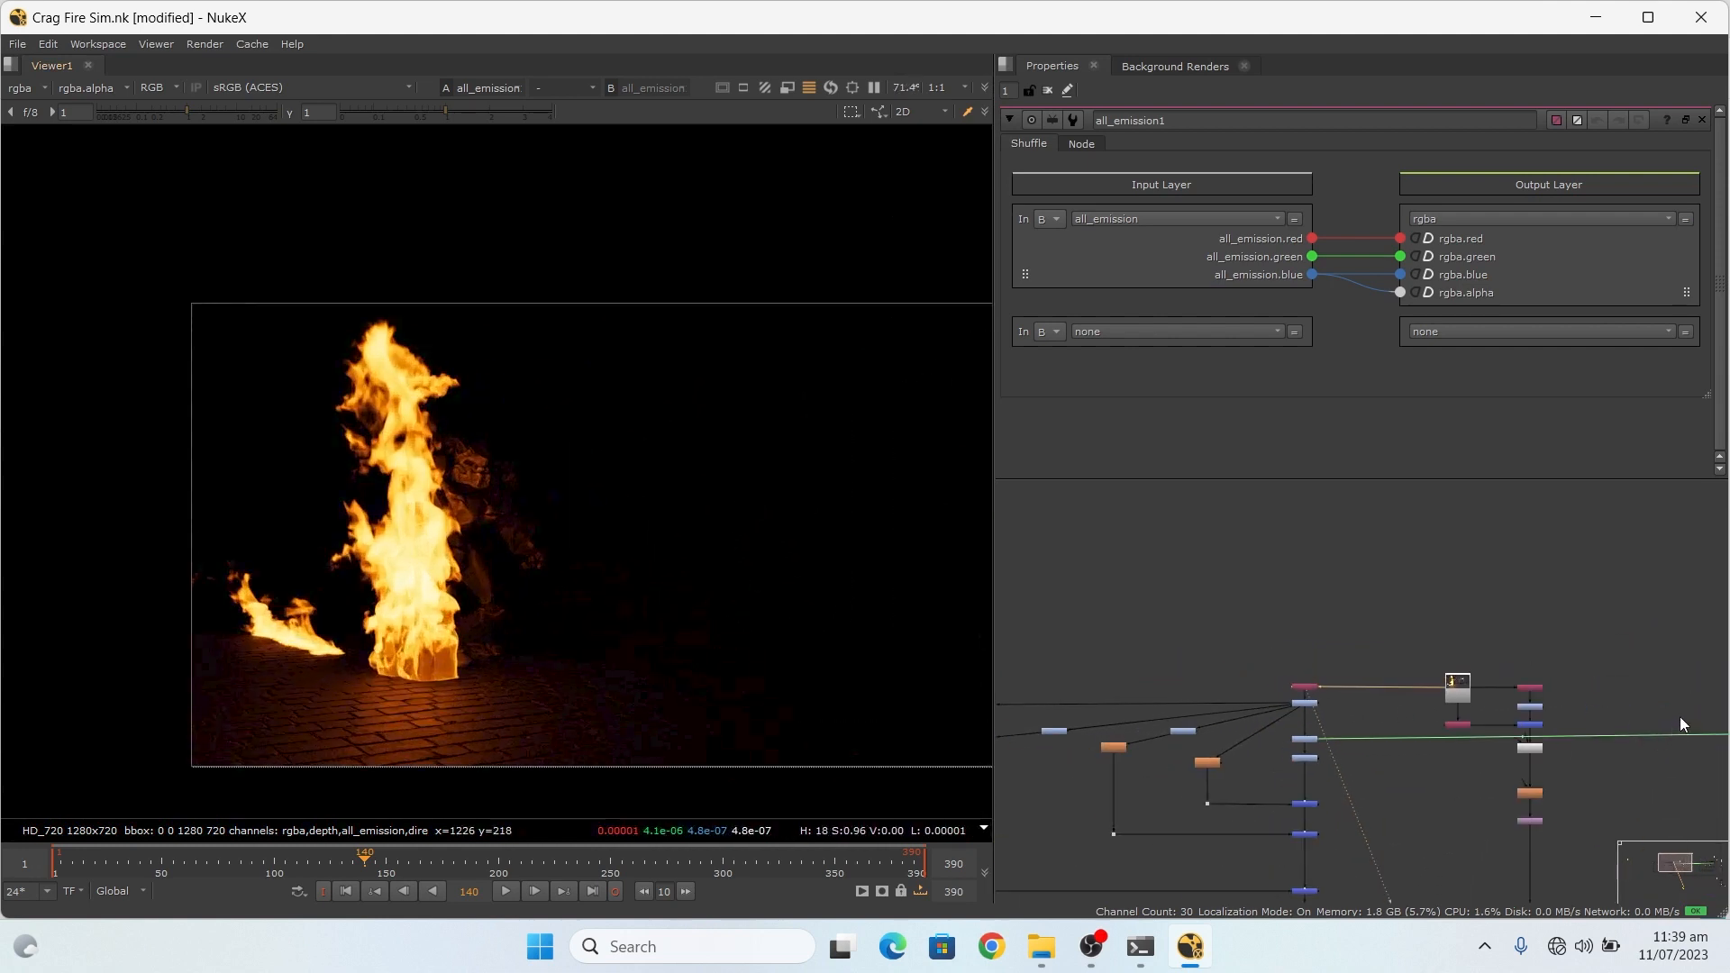
{"action": "scroll", "coordinate": [1393, 652], "scroll_direction": "up", "scroll_amount": 10}
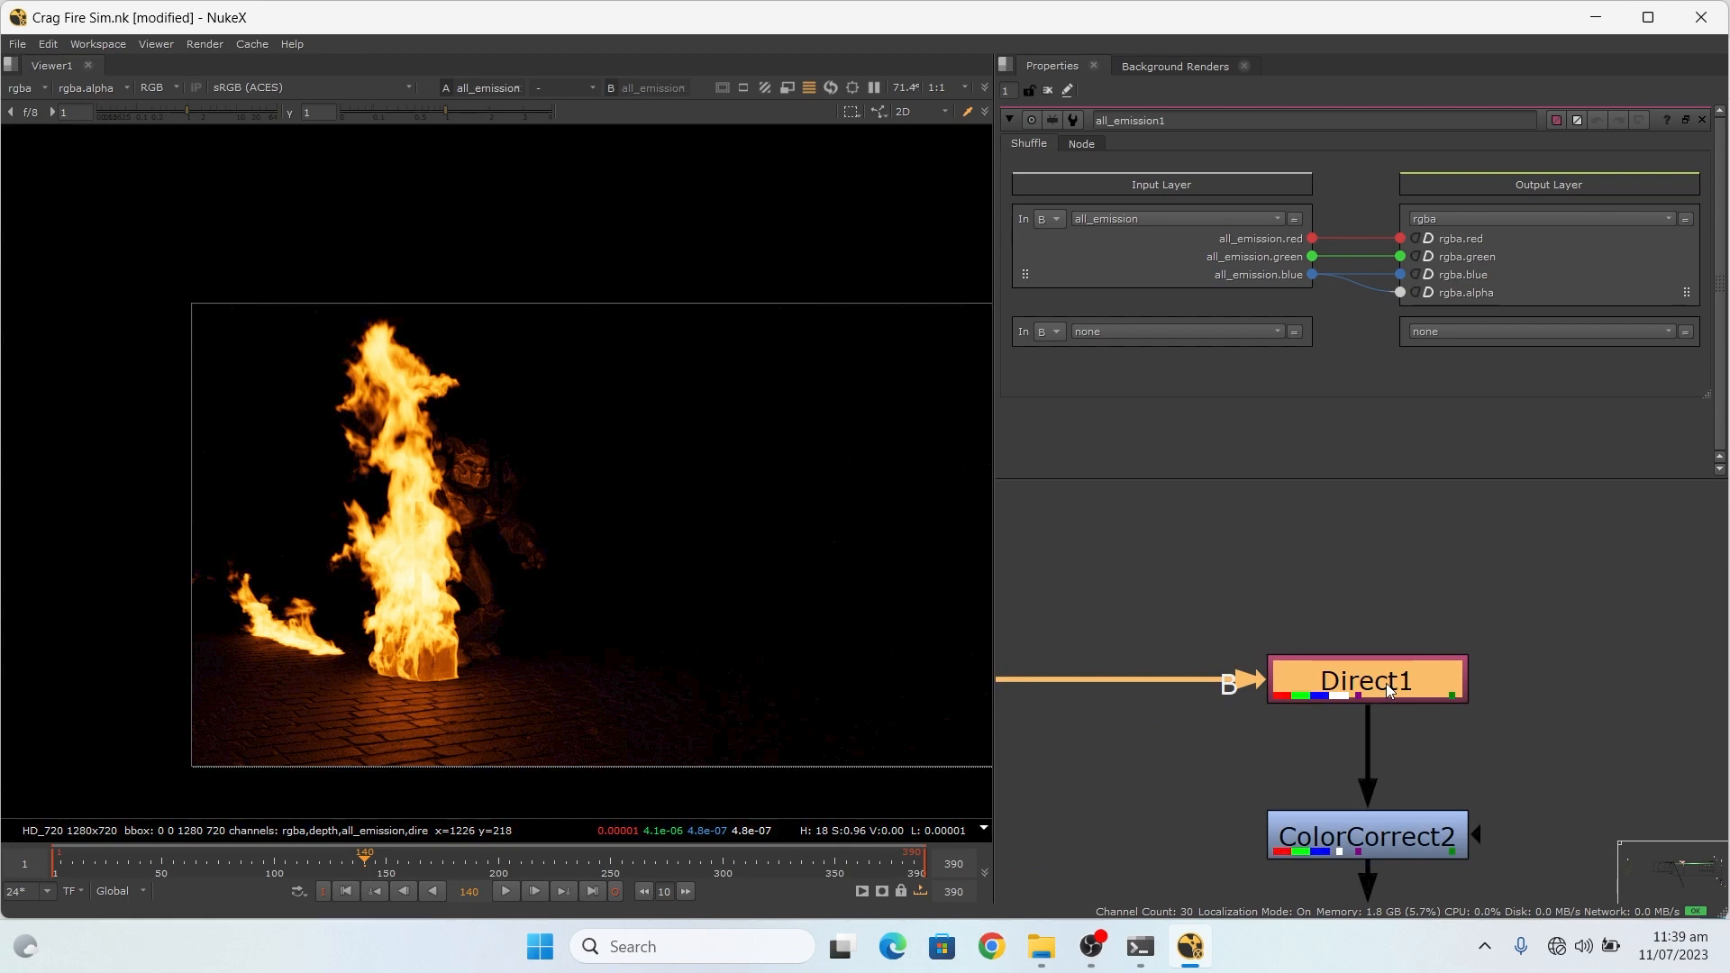
{"action": "key", "text": "1"}
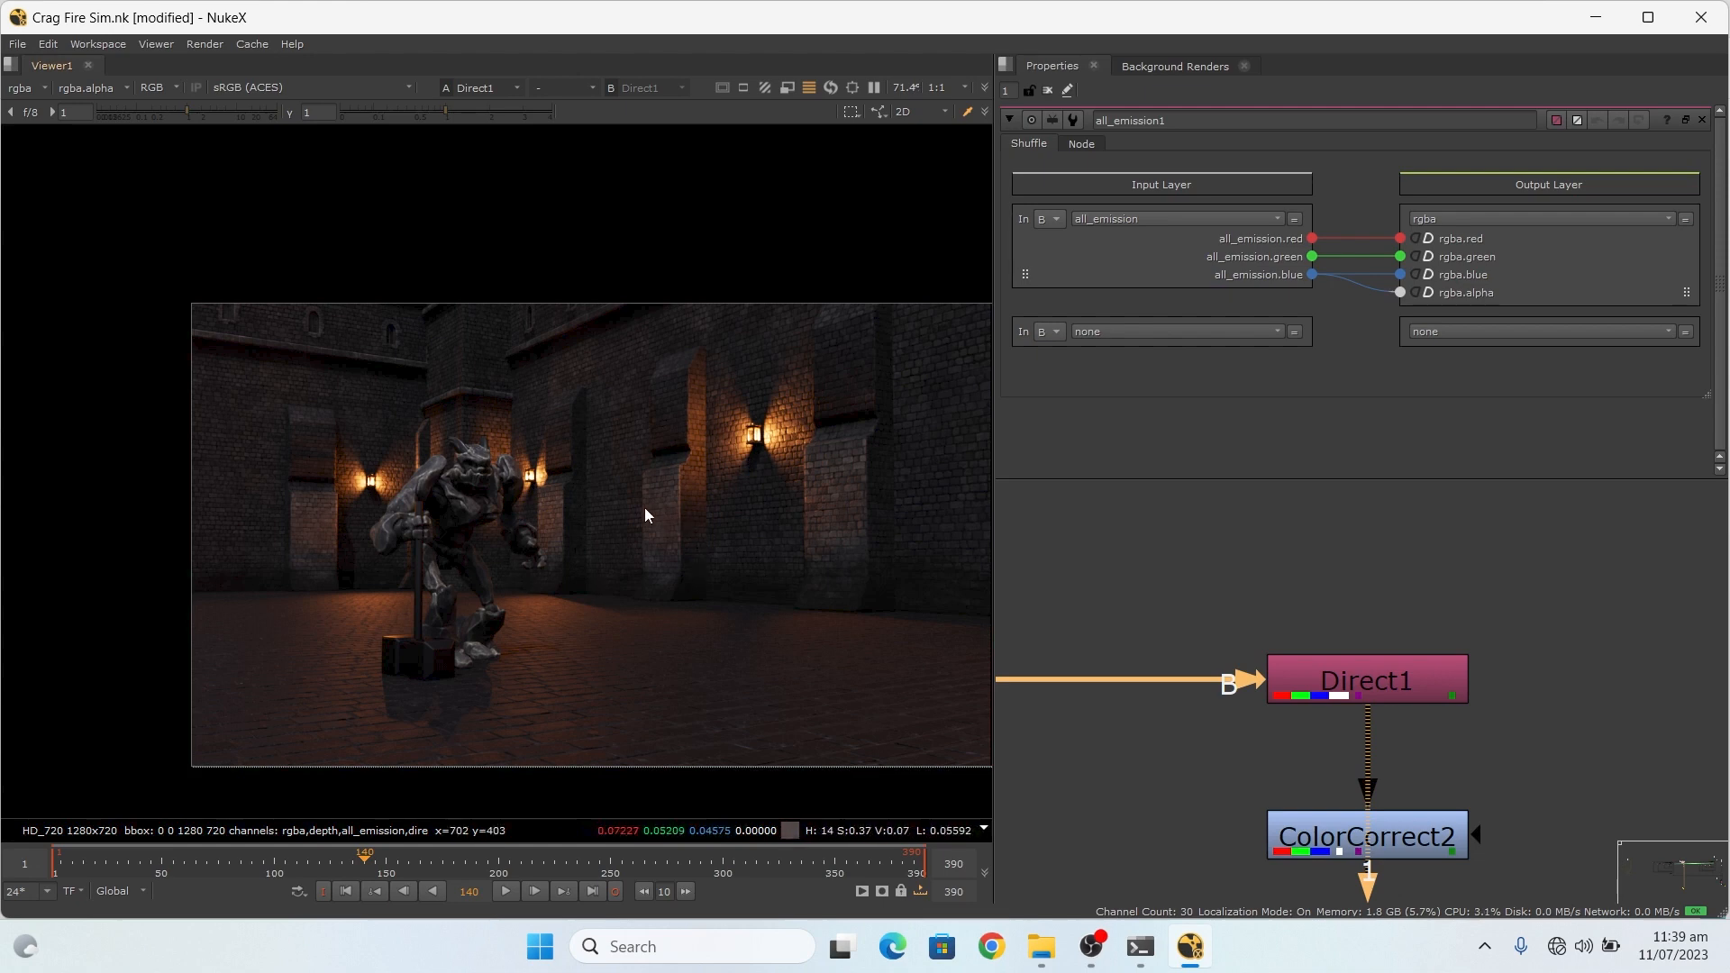
{"action": "double_click", "coordinate": [1355, 668]}
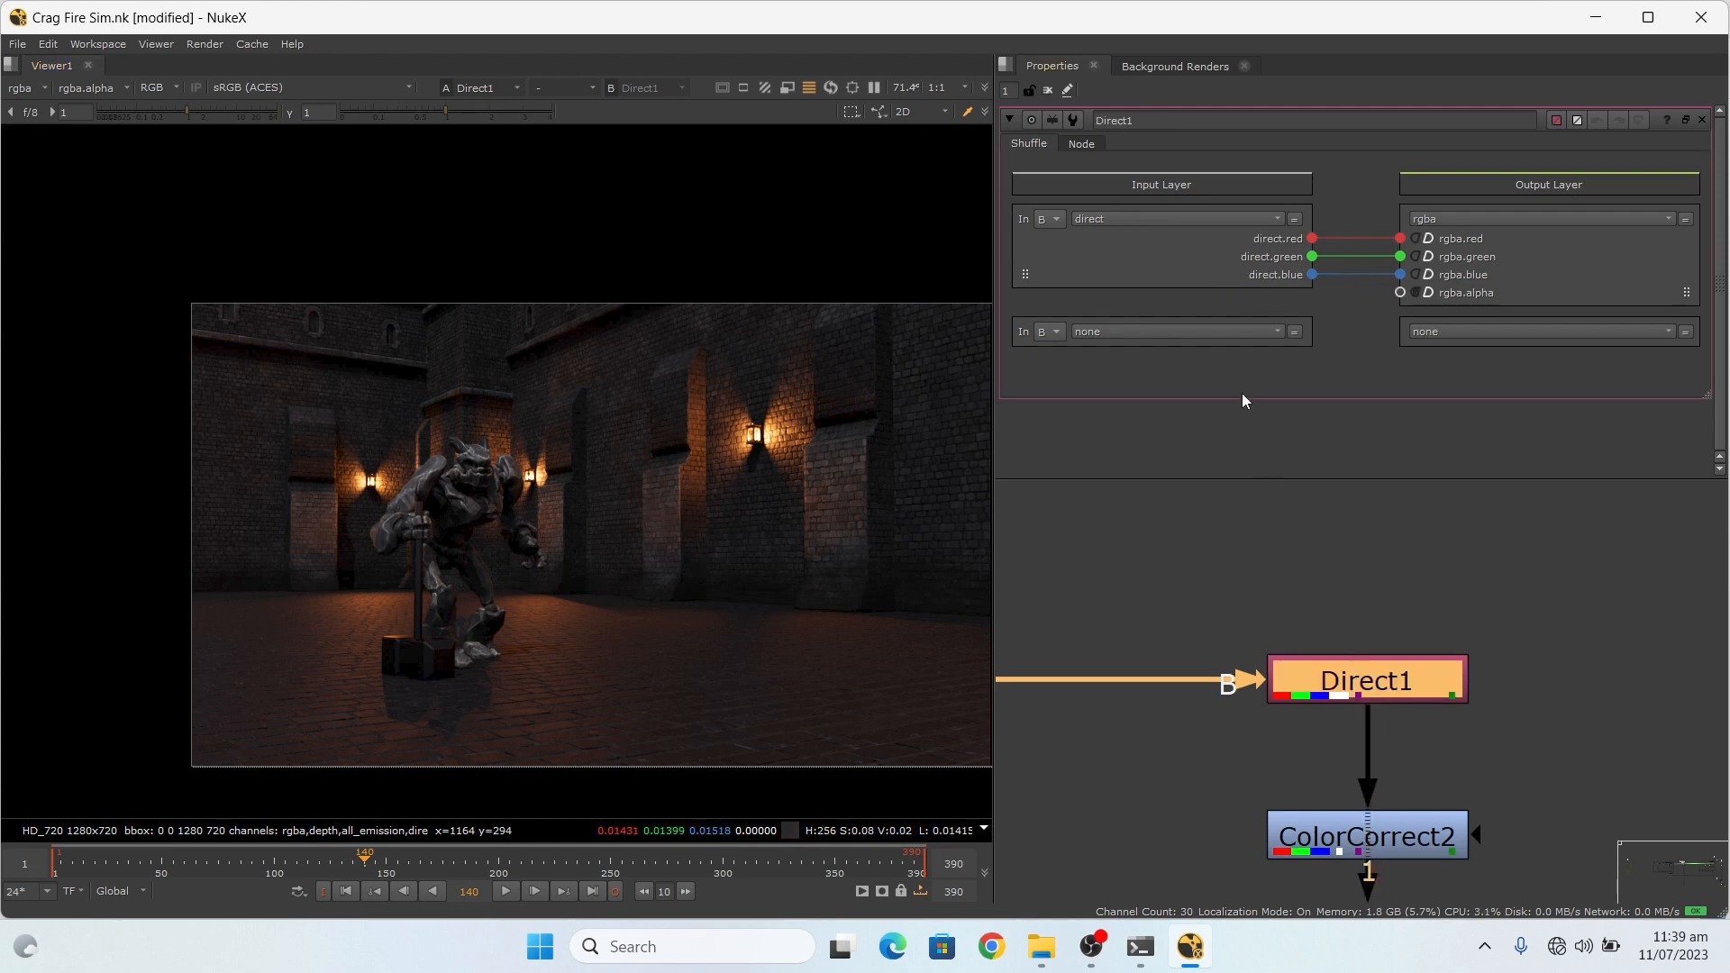
{"action": "left_click", "coordinate": [1198, 221]}
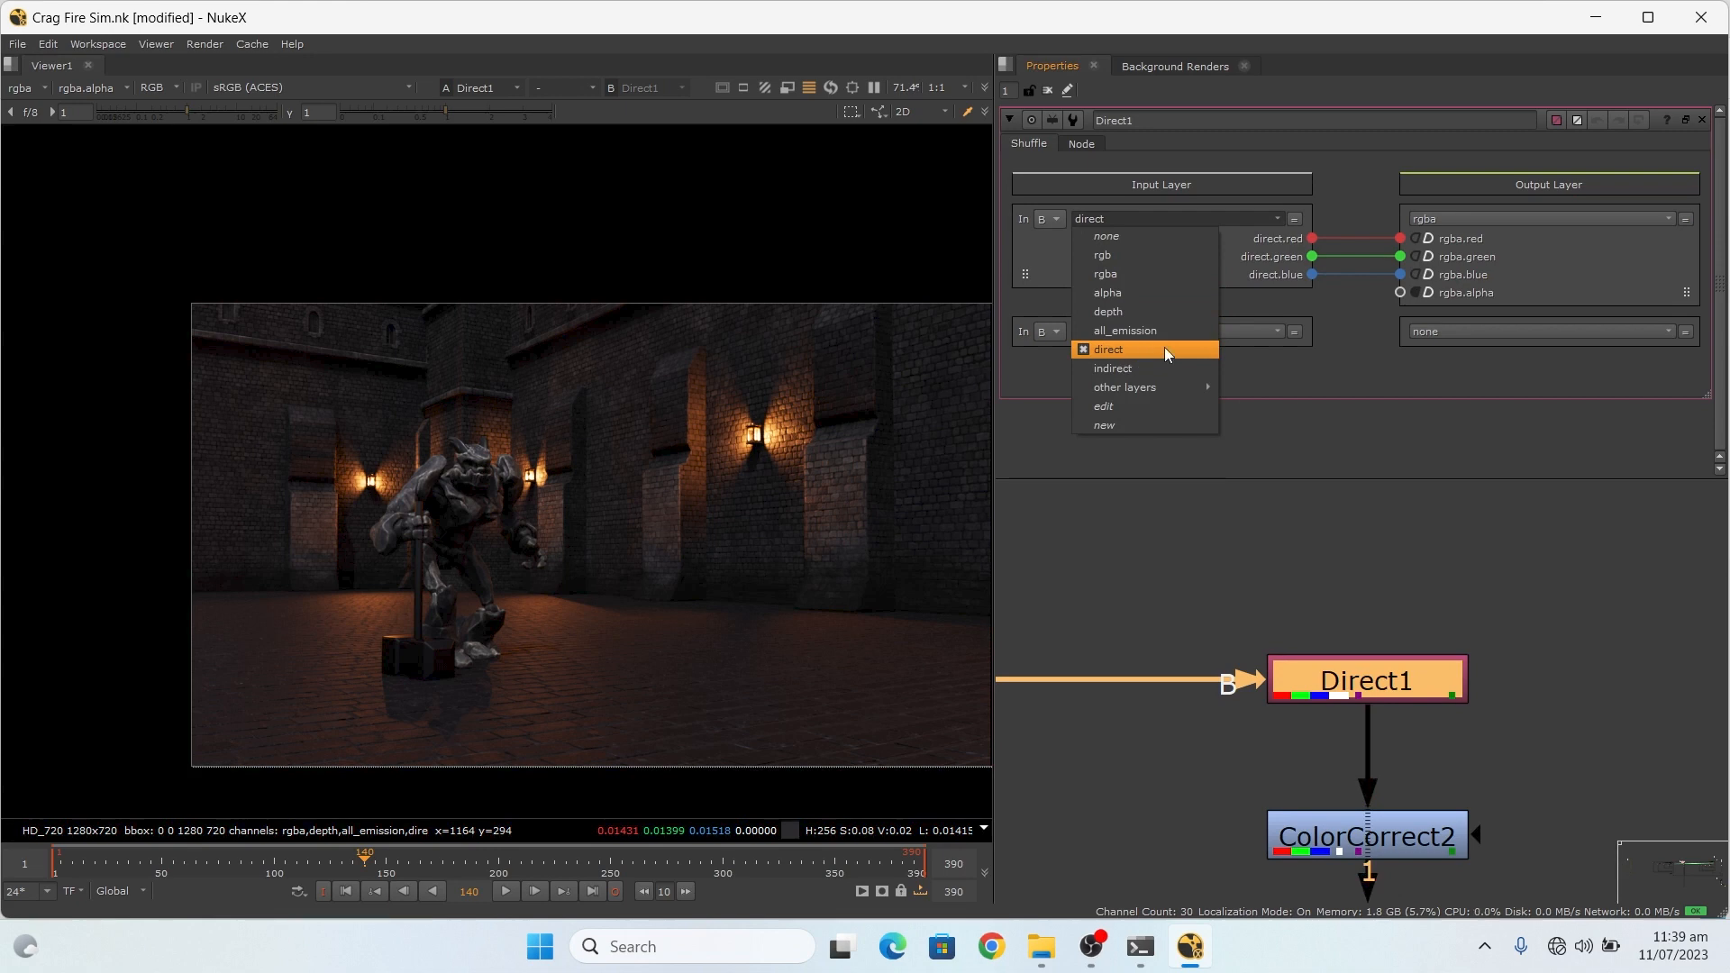
{"action": "left_click", "coordinate": [1549, 573]}
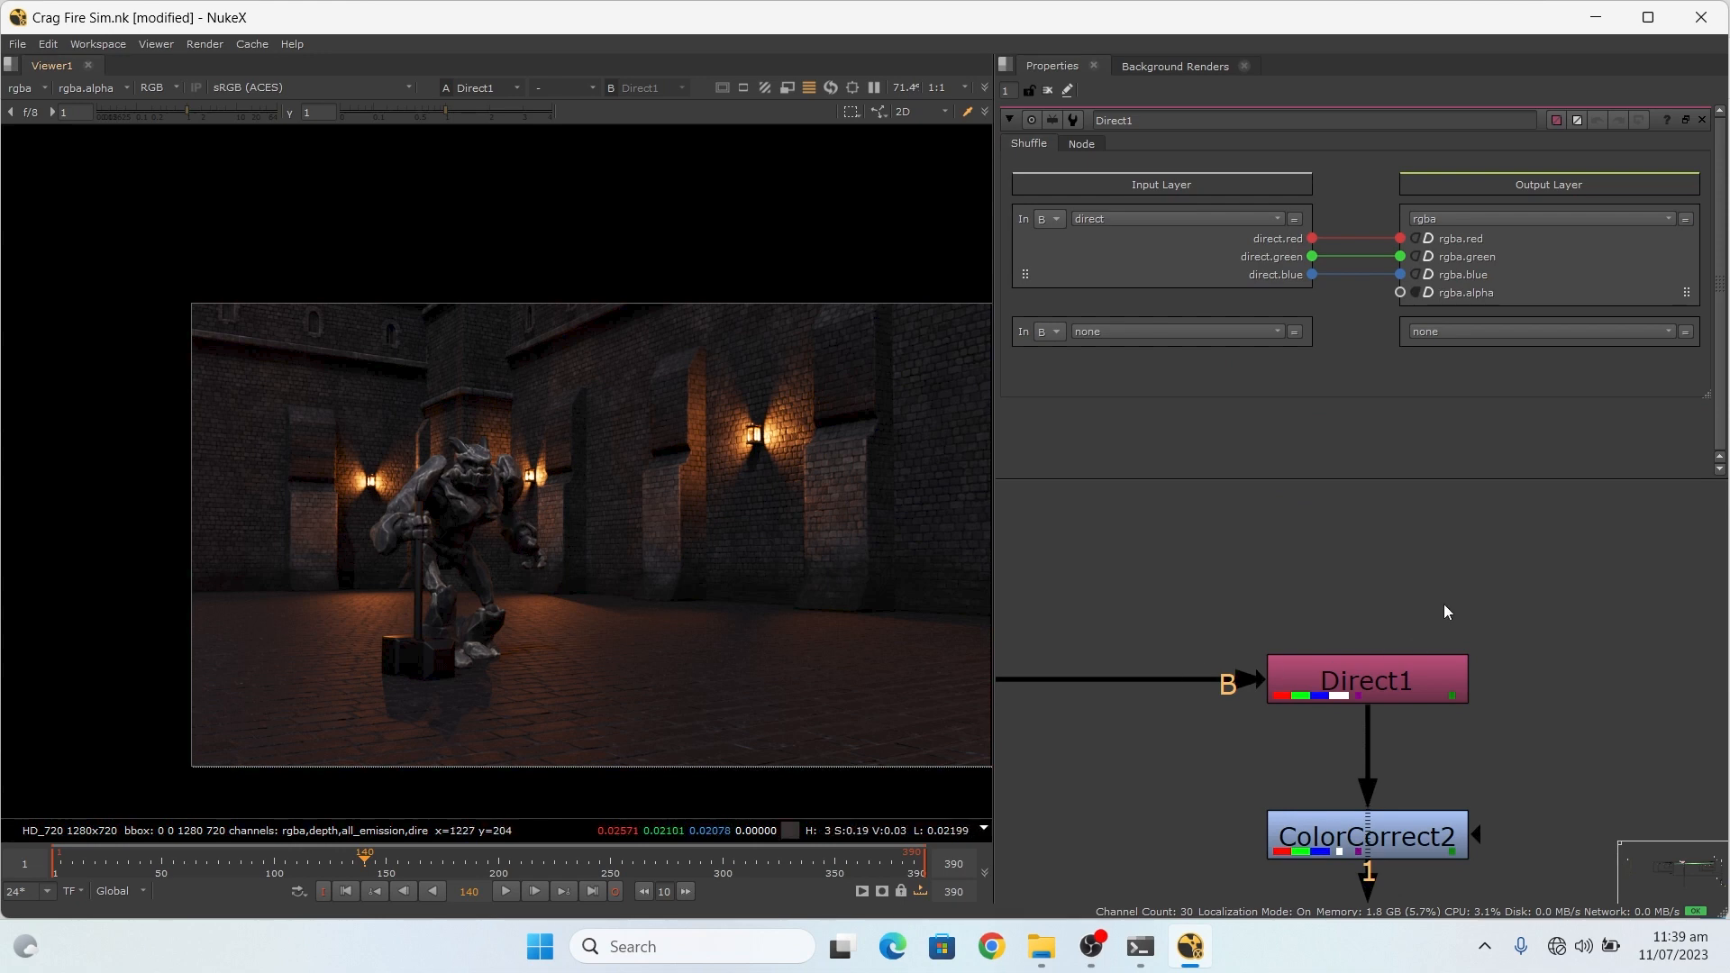
{"action": "scroll", "coordinate": [1444, 603], "scroll_direction": "down", "scroll_amount": 10}
{"action": "scroll", "coordinate": [1386, 607], "scroll_direction": "up", "scroll_amount": 4}
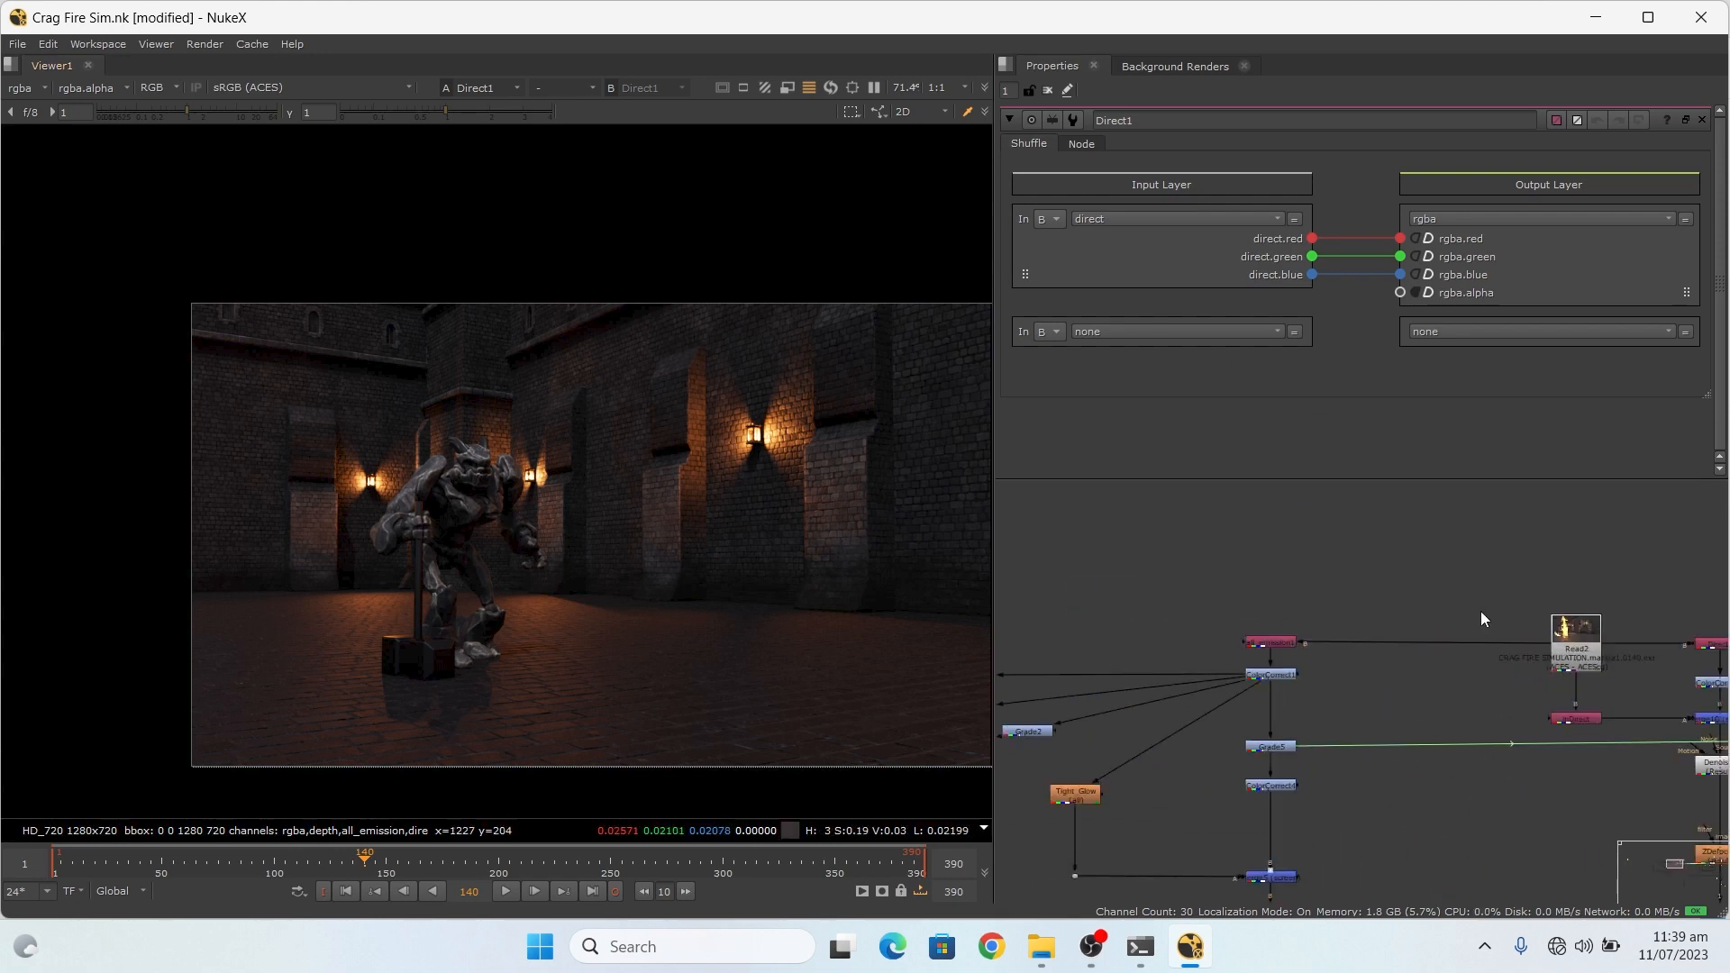
{"action": "scroll", "coordinate": [1568, 615], "scroll_direction": "up", "scroll_amount": 1}
{"action": "scroll", "coordinate": [1647, 699], "scroll_direction": "down", "scroll_amount": 3}
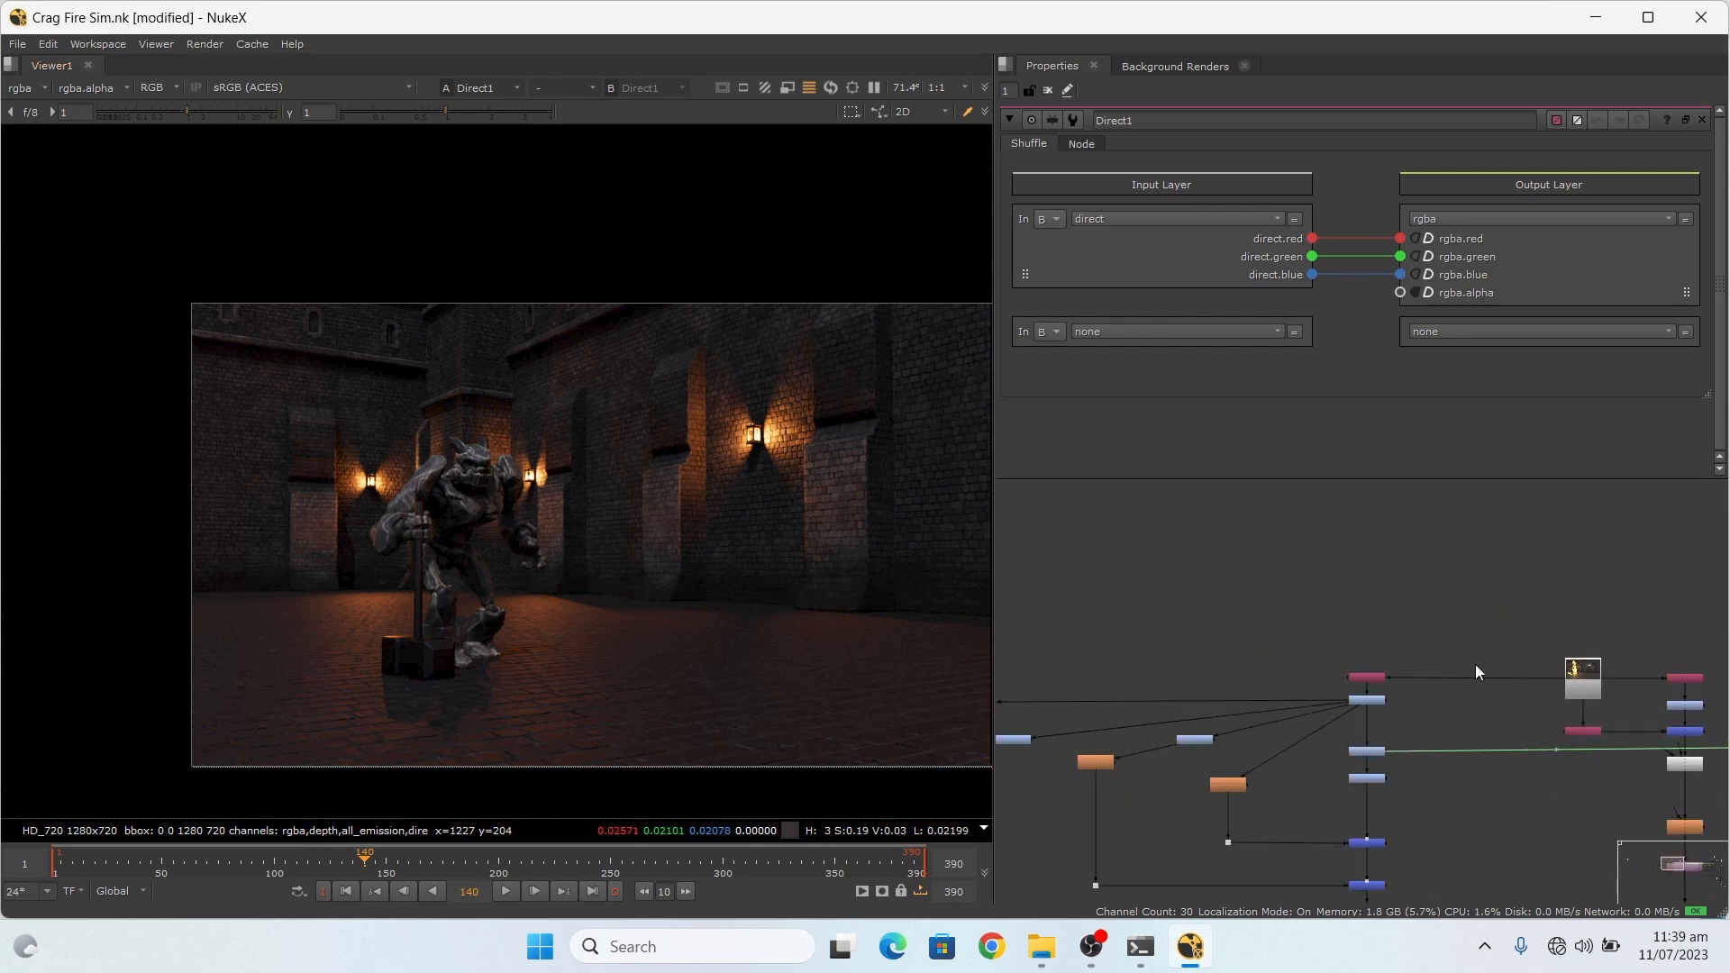
{"action": "scroll", "coordinate": [1410, 639], "scroll_direction": "down", "scroll_amount": 2}
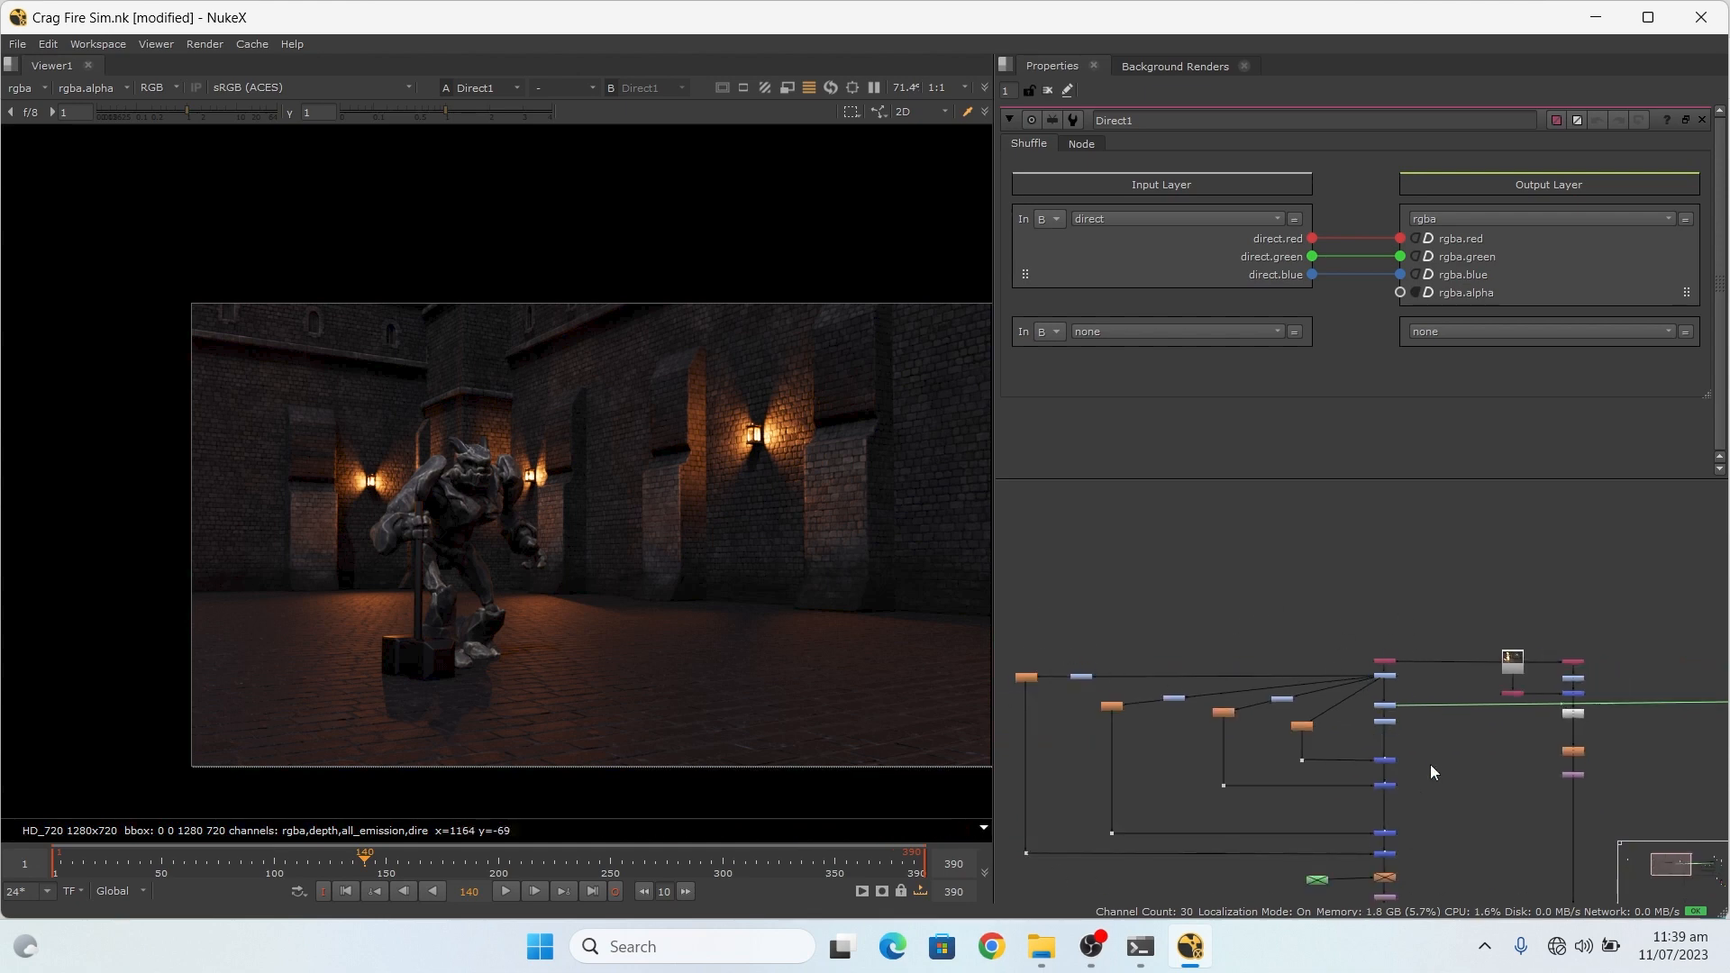
Step: Display the all_emission1 node's output in the viewer and inspect the flames up close
{"action": "scroll", "coordinate": [1316, 607], "scroll_direction": "up", "scroll_amount": 8}
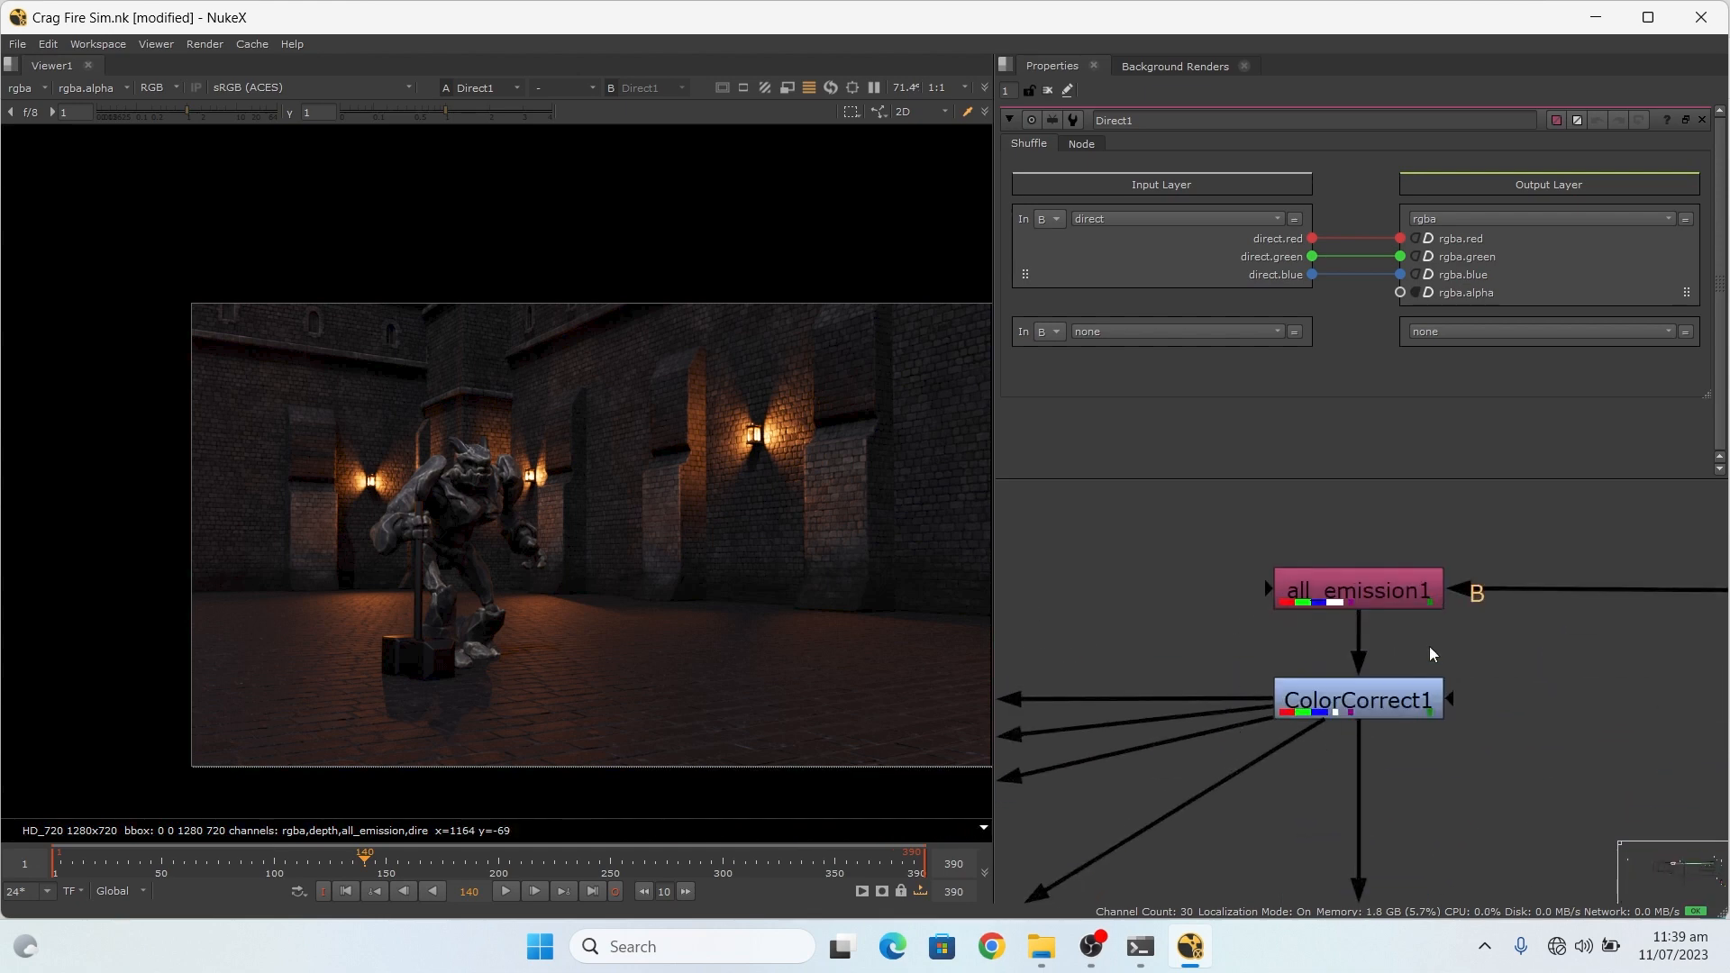
{"action": "scroll", "coordinate": [1433, 654], "scroll_direction": "up", "scroll_amount": 4}
{"action": "scroll", "coordinate": [1436, 622], "scroll_direction": "down", "scroll_amount": 2}
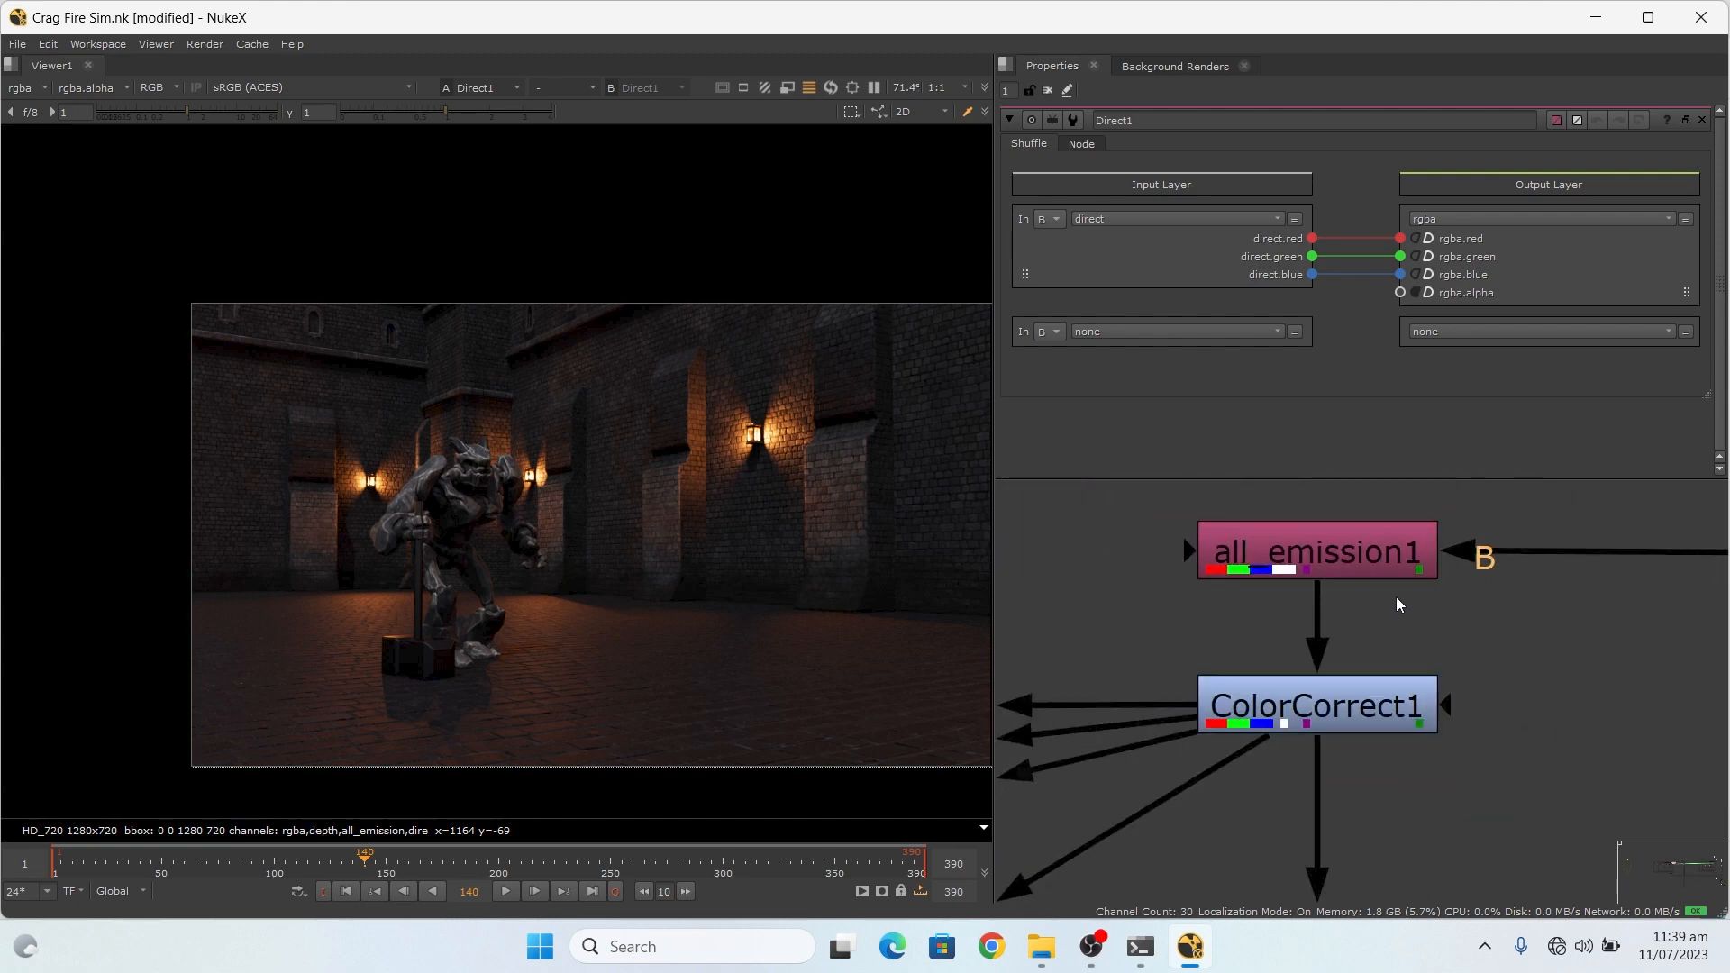
{"action": "left_click", "coordinate": [1290, 547]}
{"action": "key", "text": "1"}
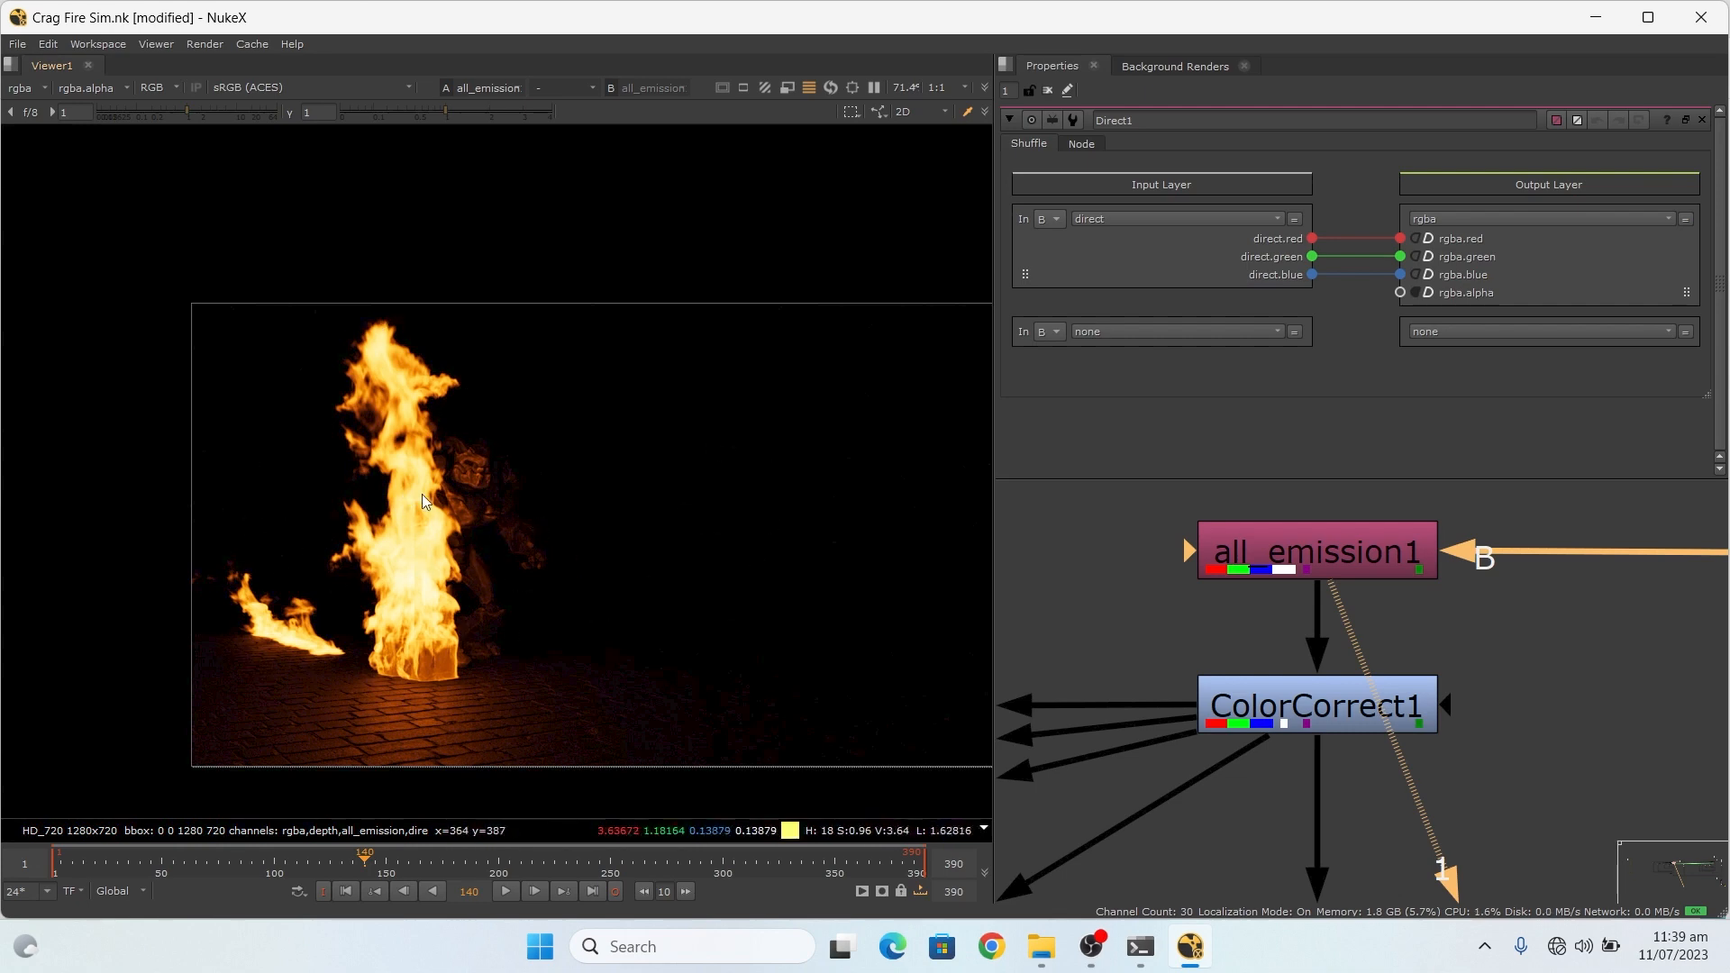
{"action": "left_click_drag", "start_coordinate": [404, 495], "coordinate": [386, 492]}
{"action": "scroll", "coordinate": [389, 491], "scroll_direction": "up", "scroll_amount": 3}
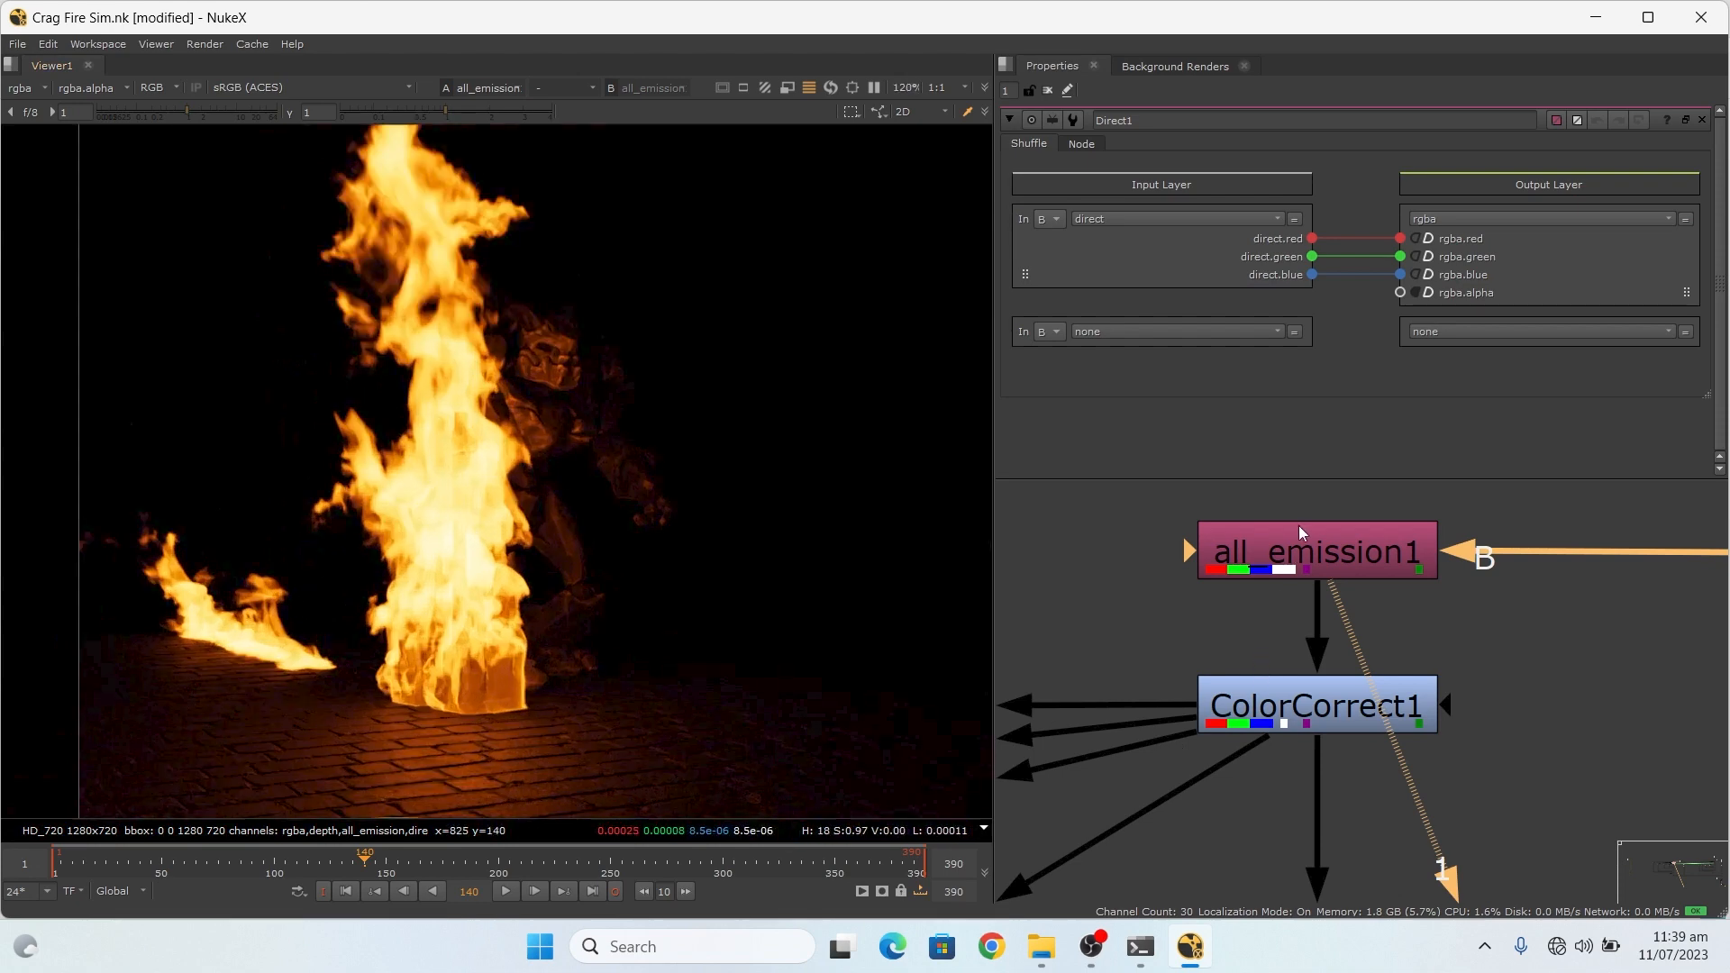
Step: Open the ColorCorrect1 node's properties and compare its output with the uncorrected all_emission1 pass in the viewer
{"action": "left_click", "coordinate": [1322, 716]}
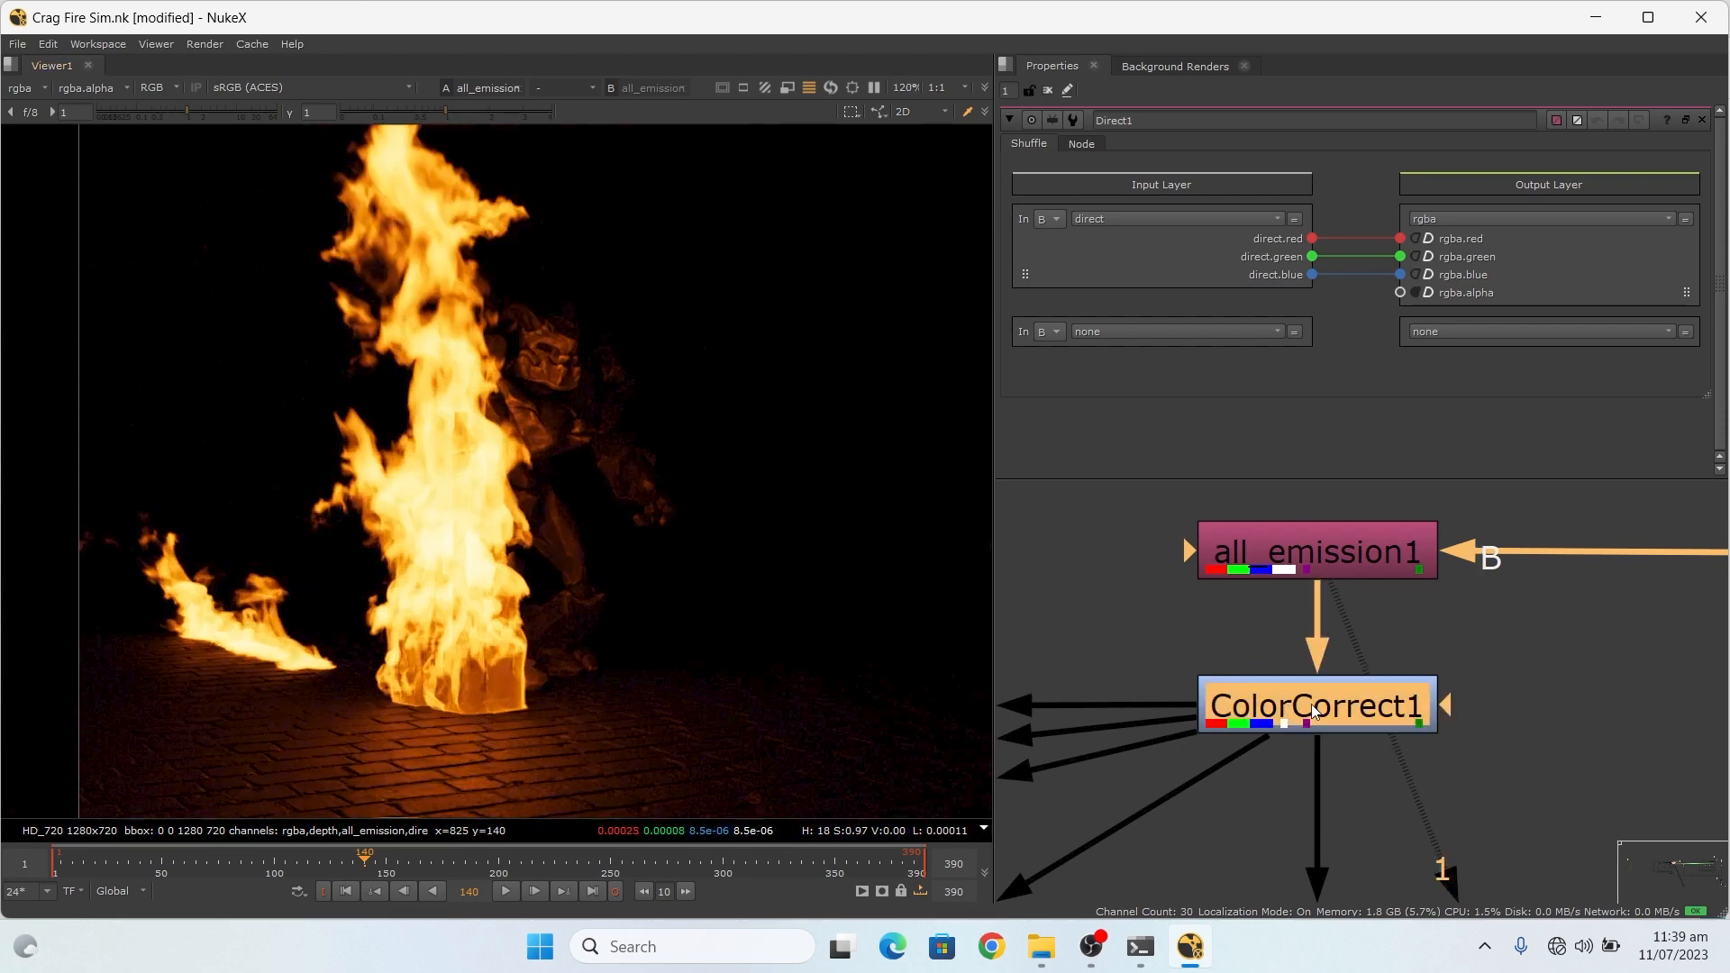
{"action": "double_click", "coordinate": [1367, 716]}
{"action": "key", "text": "1"}
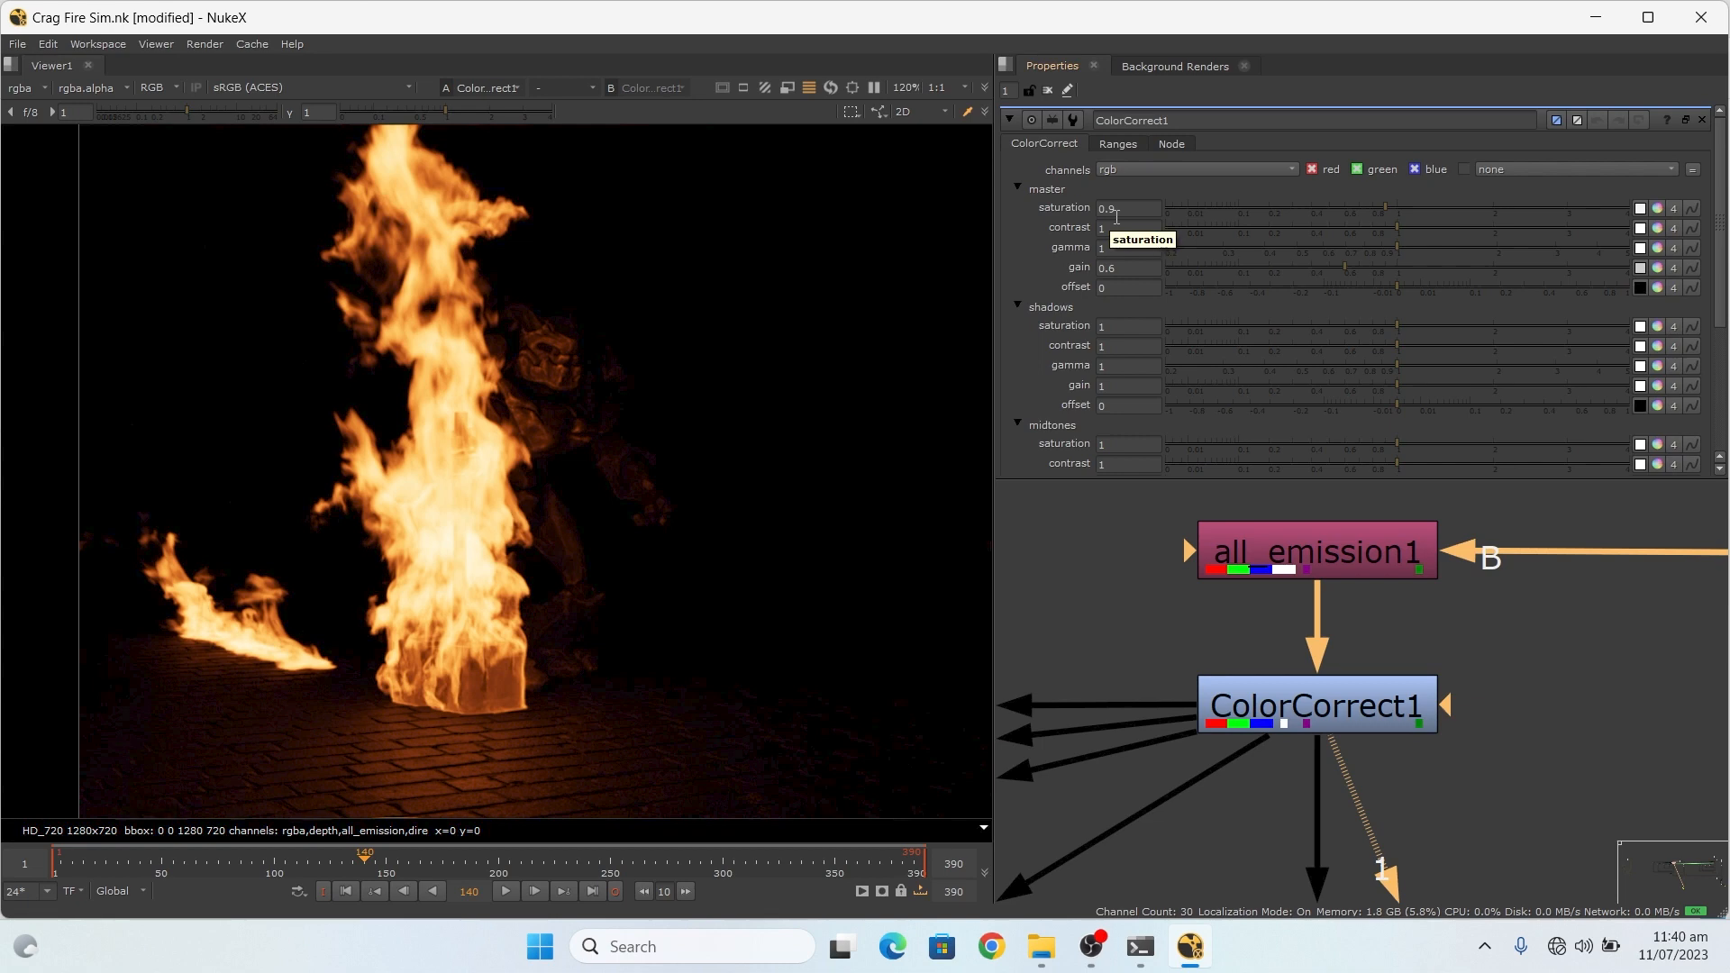
{"action": "left_click", "coordinate": [1325, 552]}
{"action": "key", "text": "1"}
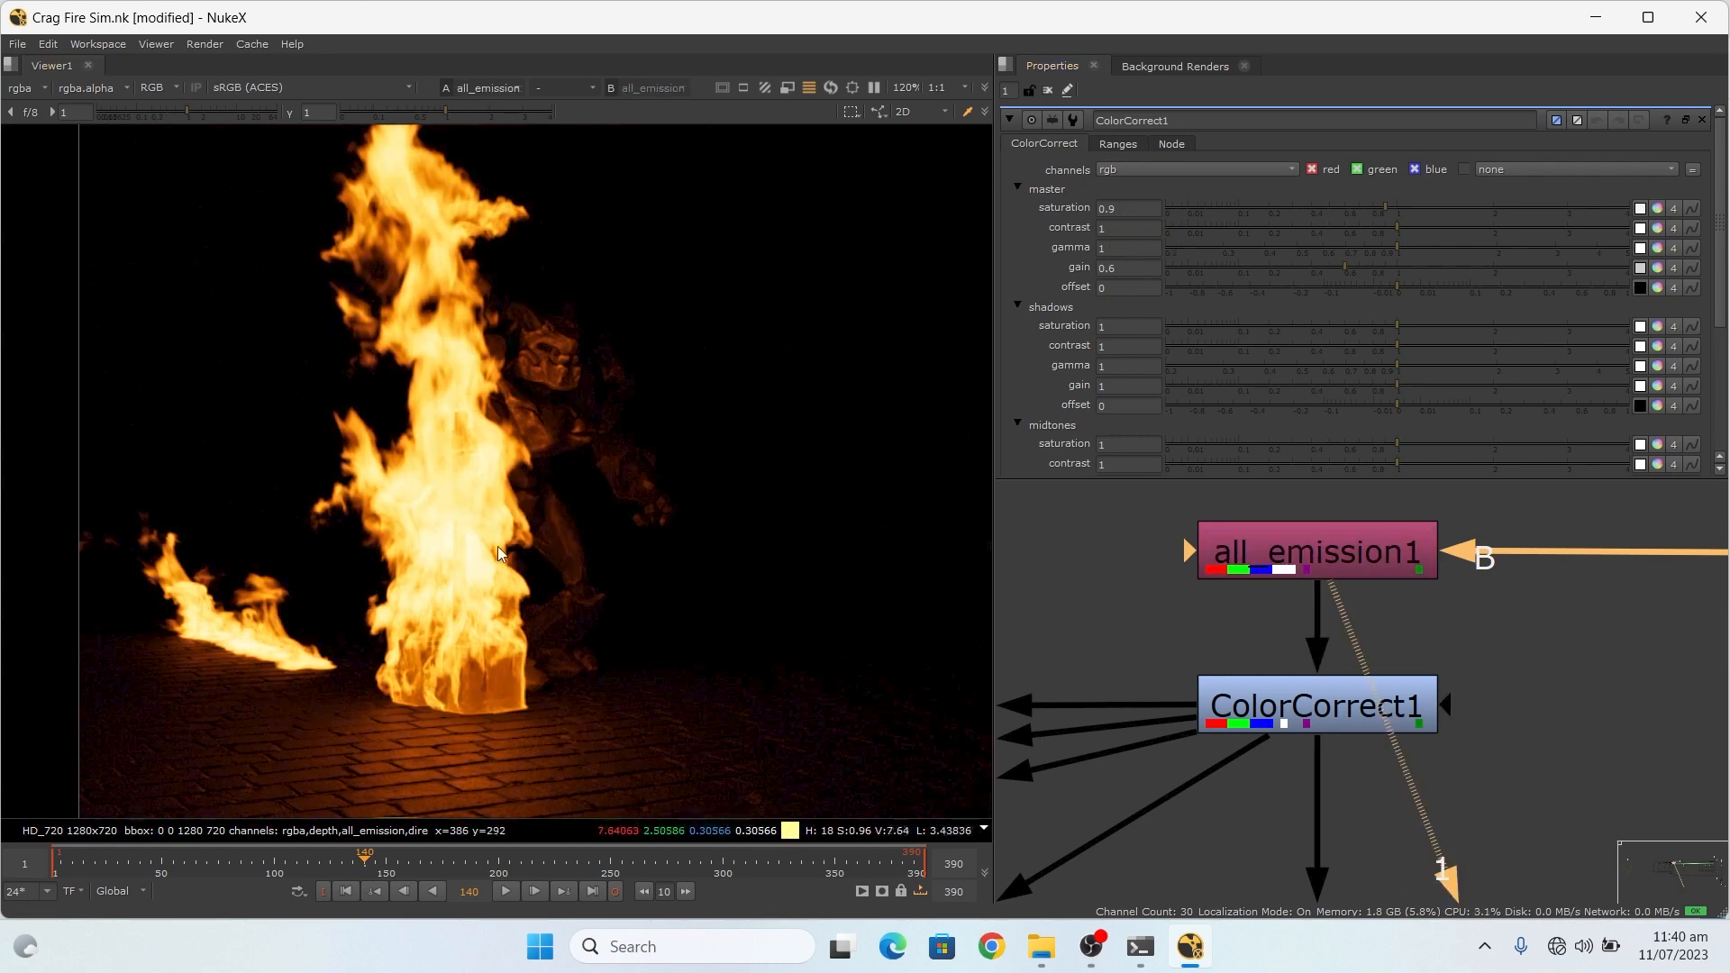
{"action": "left_click", "coordinate": [1322, 716]}
{"action": "key", "text": "1"}
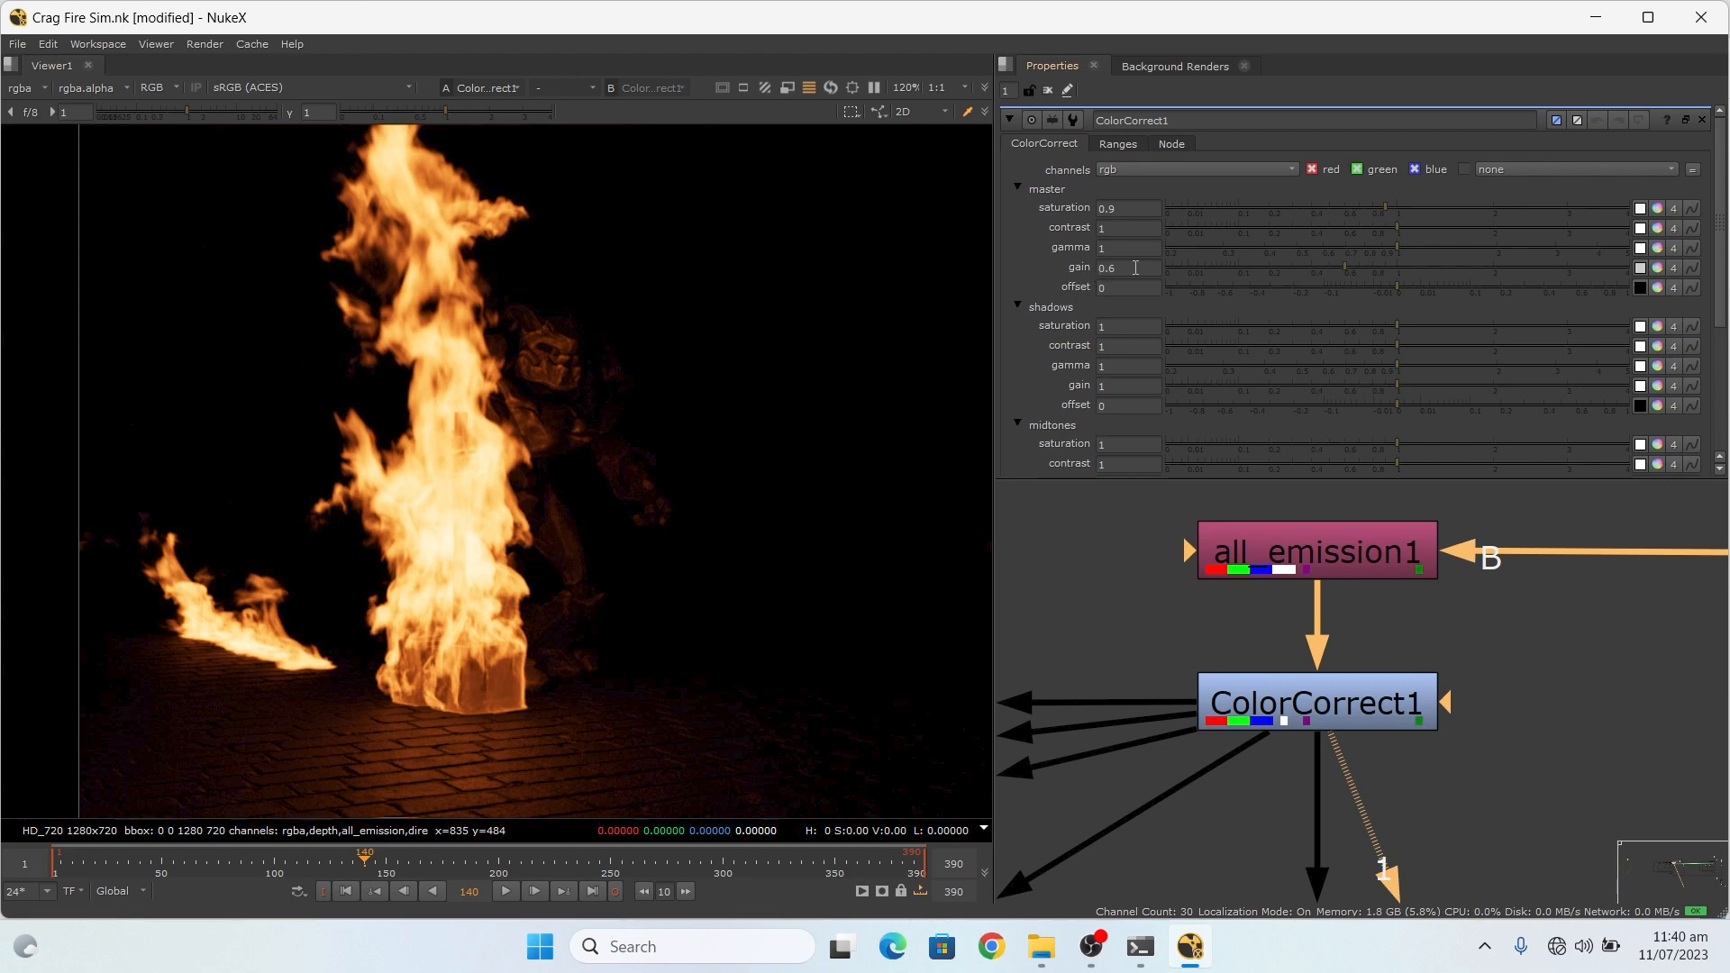
Step: Try a master gain of 1 on ColorCorrect1, then restore it to 0.6
{"action": "left_click", "coordinate": [1134, 268]}
{"action": "type", "text": "1"}
{"action": "key", "text": "Return"}
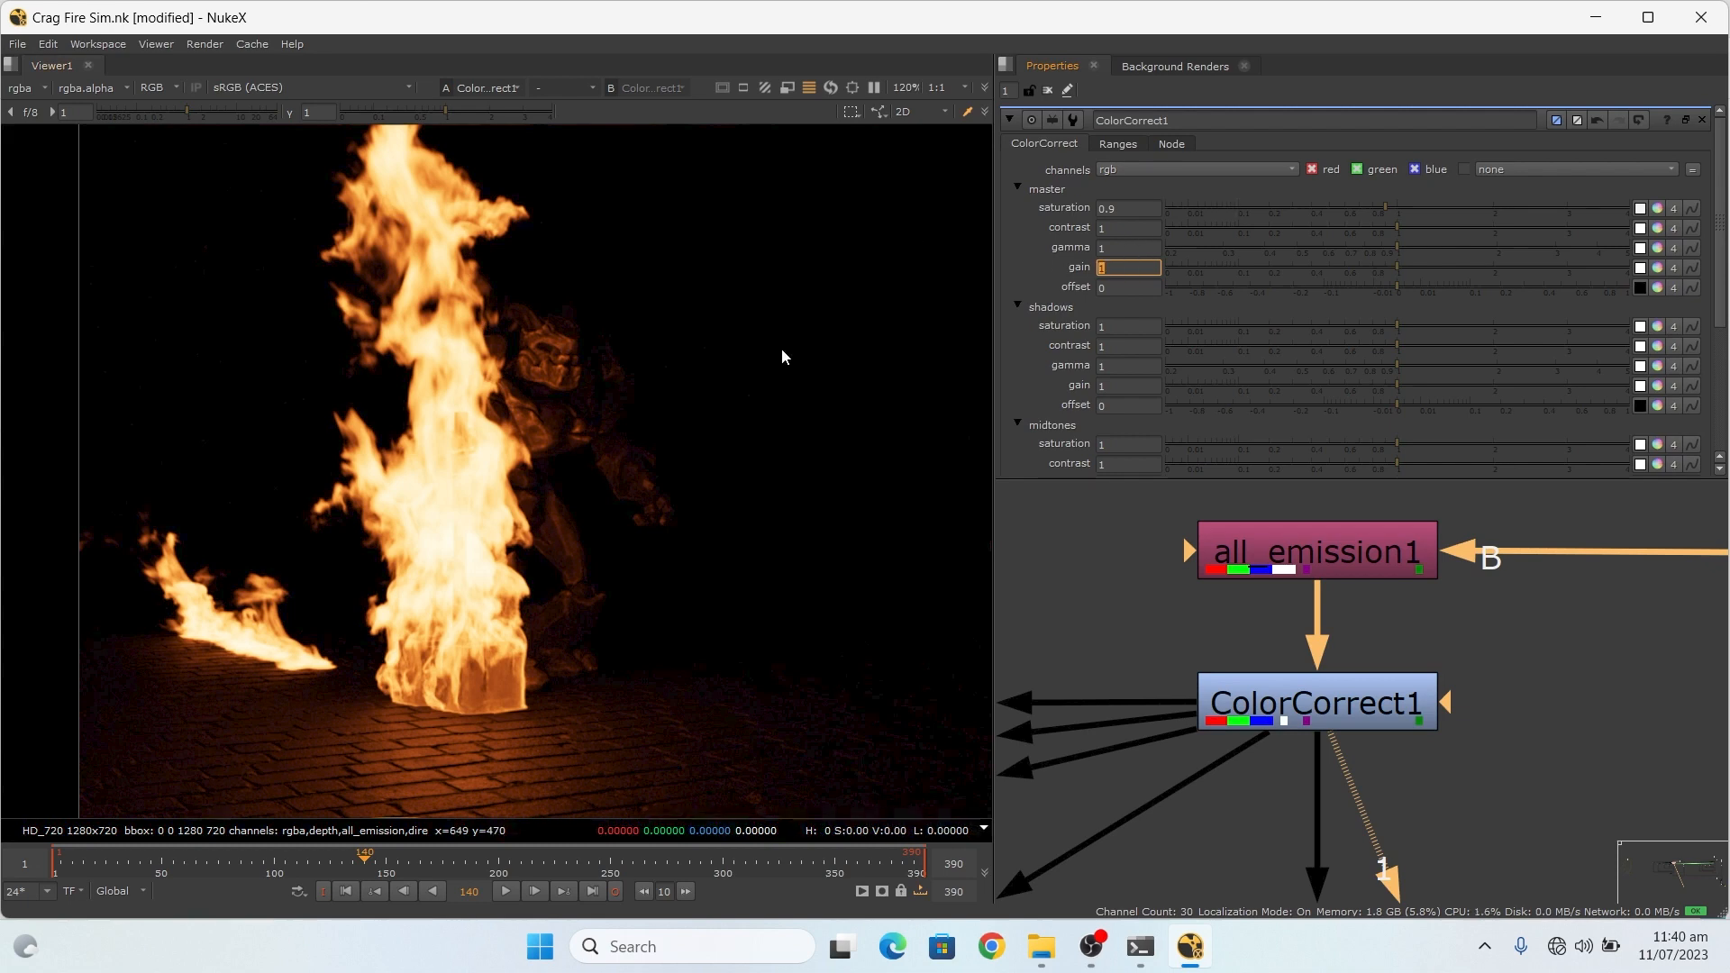
{"action": "type", "text": "0.6"}
{"action": "key", "text": "Return"}
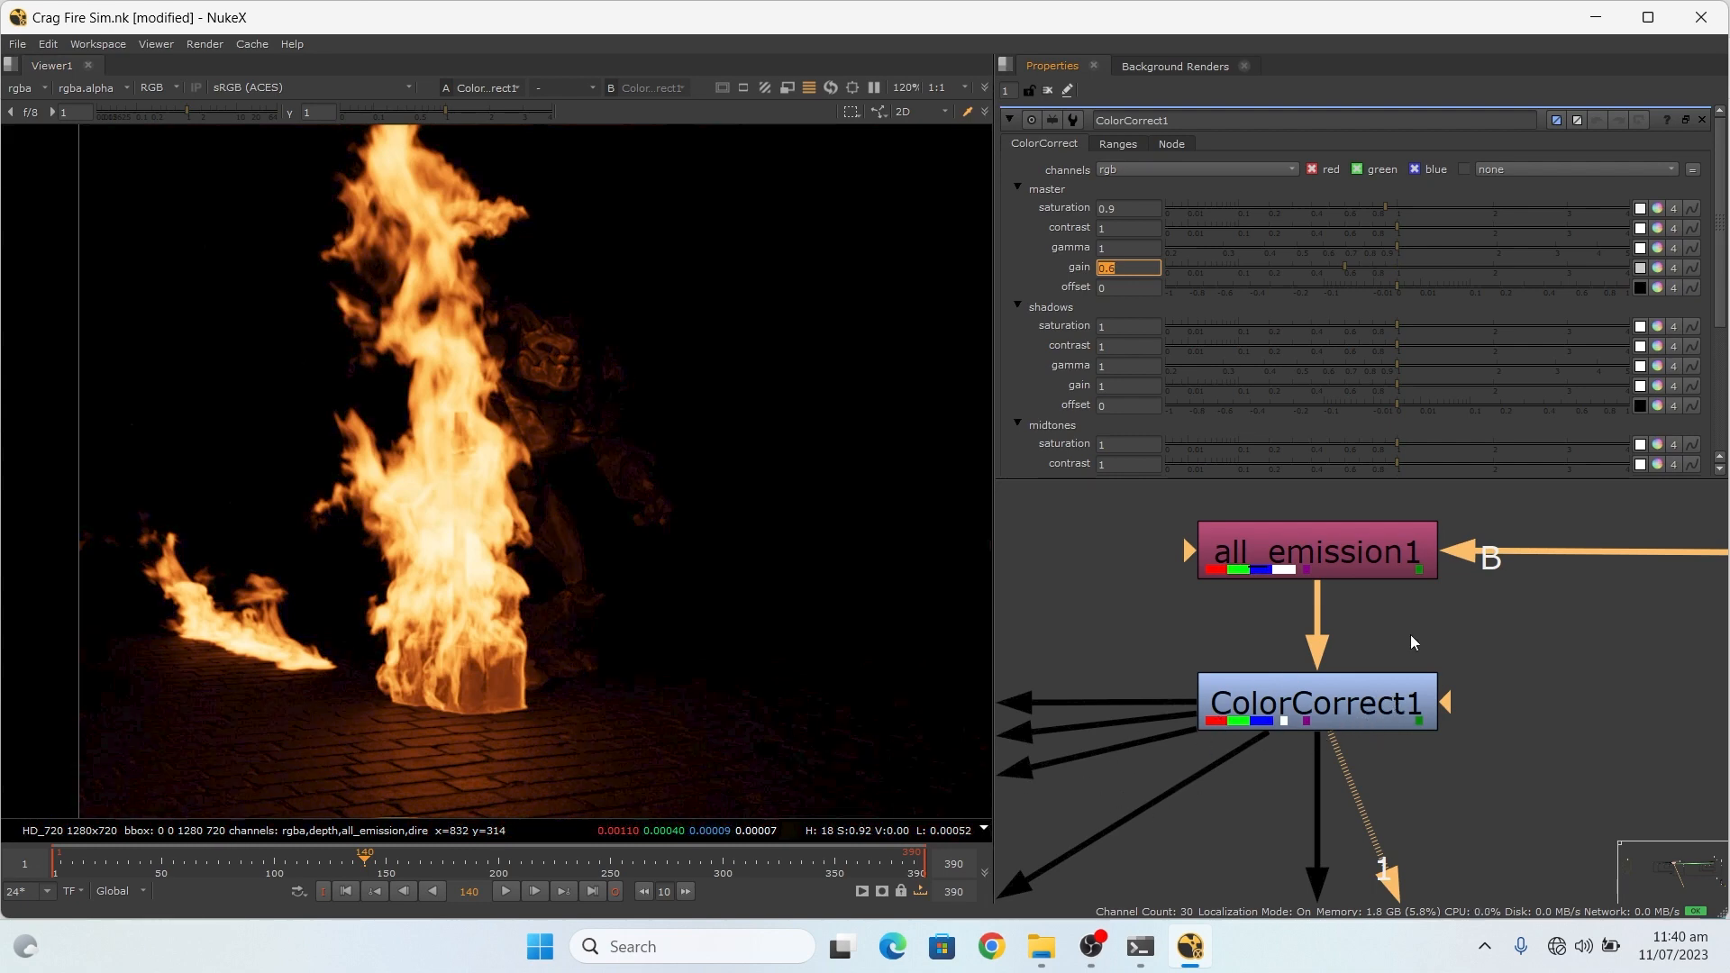
Step: Disable the Grade5 and ColorCorrect4 nodes below ColorCorrect1
{"action": "scroll", "coordinate": [1484, 628], "scroll_direction": "down", "scroll_amount": 5}
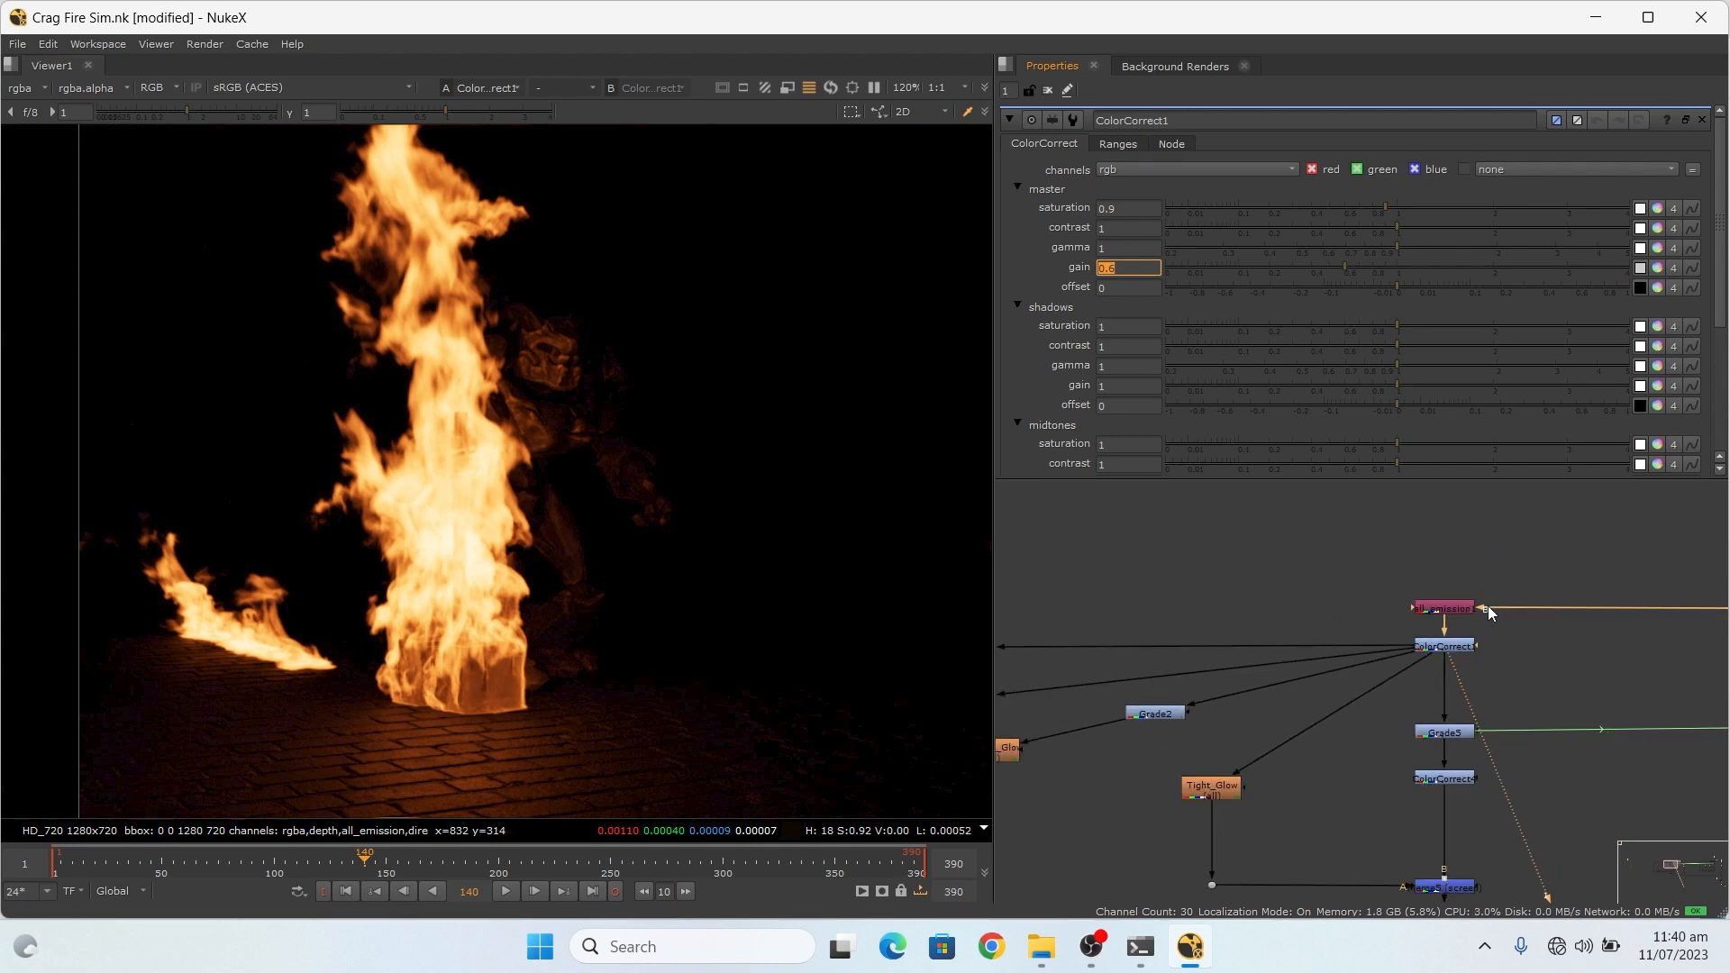
{"action": "left_click_drag", "start_coordinate": [1396, 708], "coordinate": [1495, 807]}
{"action": "key", "text": "d"}
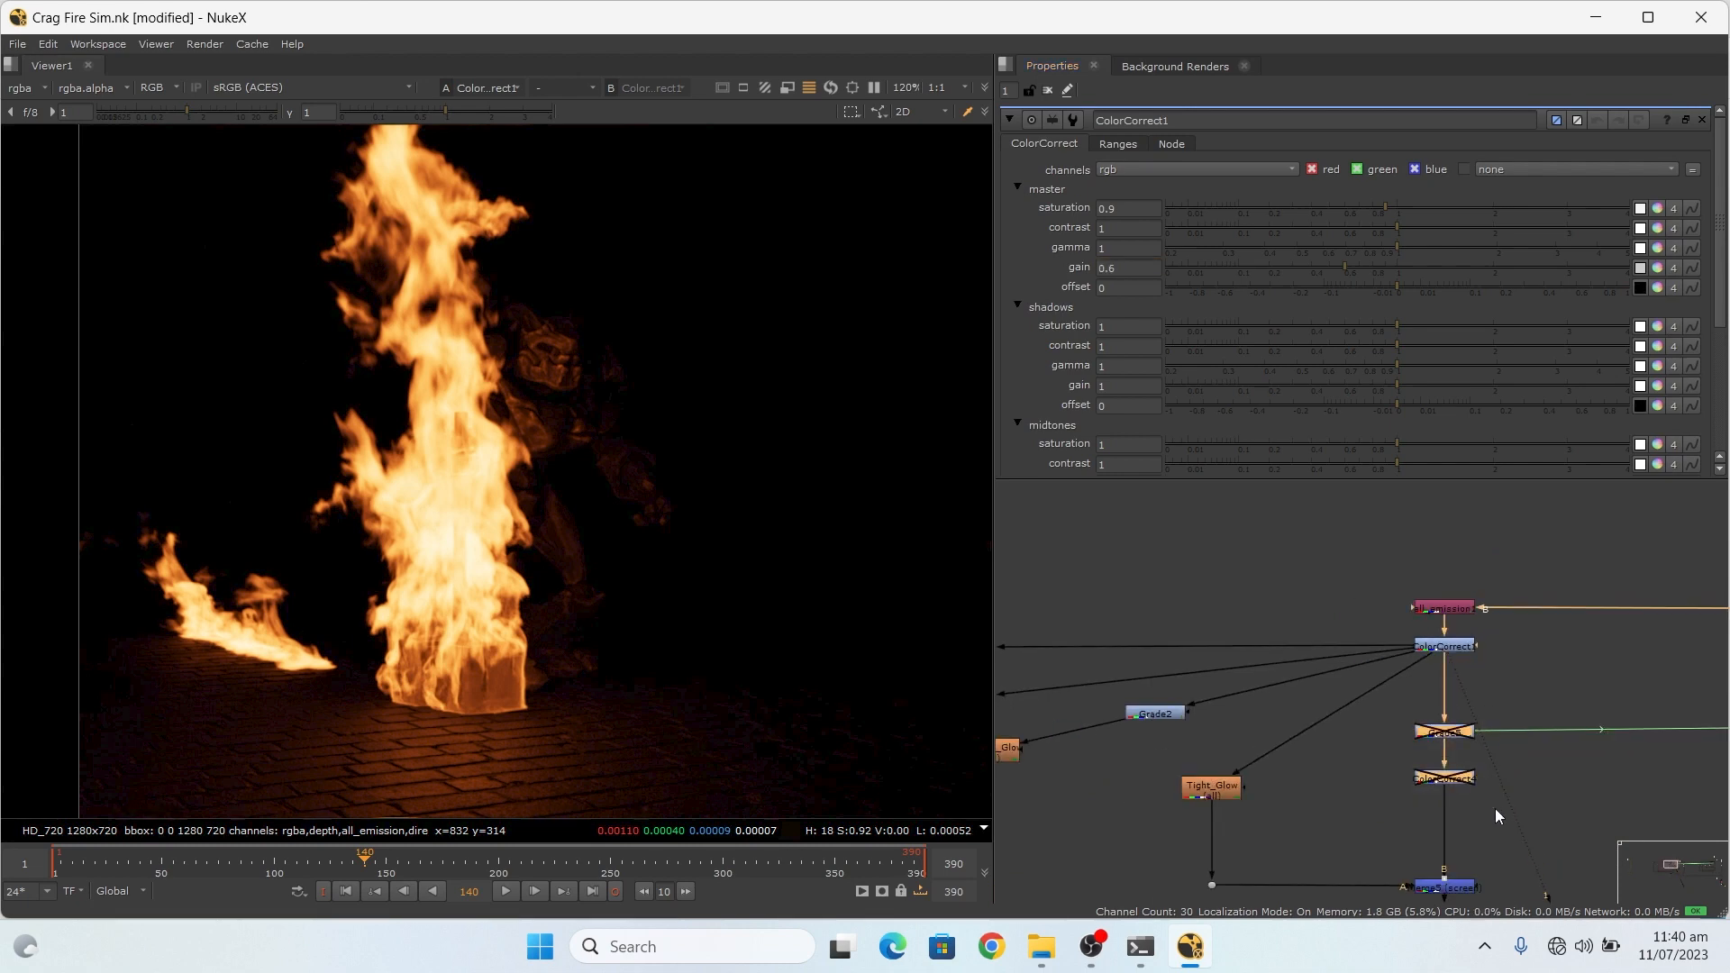
Step: Open the Tight_Glow Blur node's properties and check its blur size
{"action": "scroll", "coordinate": [1564, 793], "scroll_direction": "down", "scroll_amount": 1}
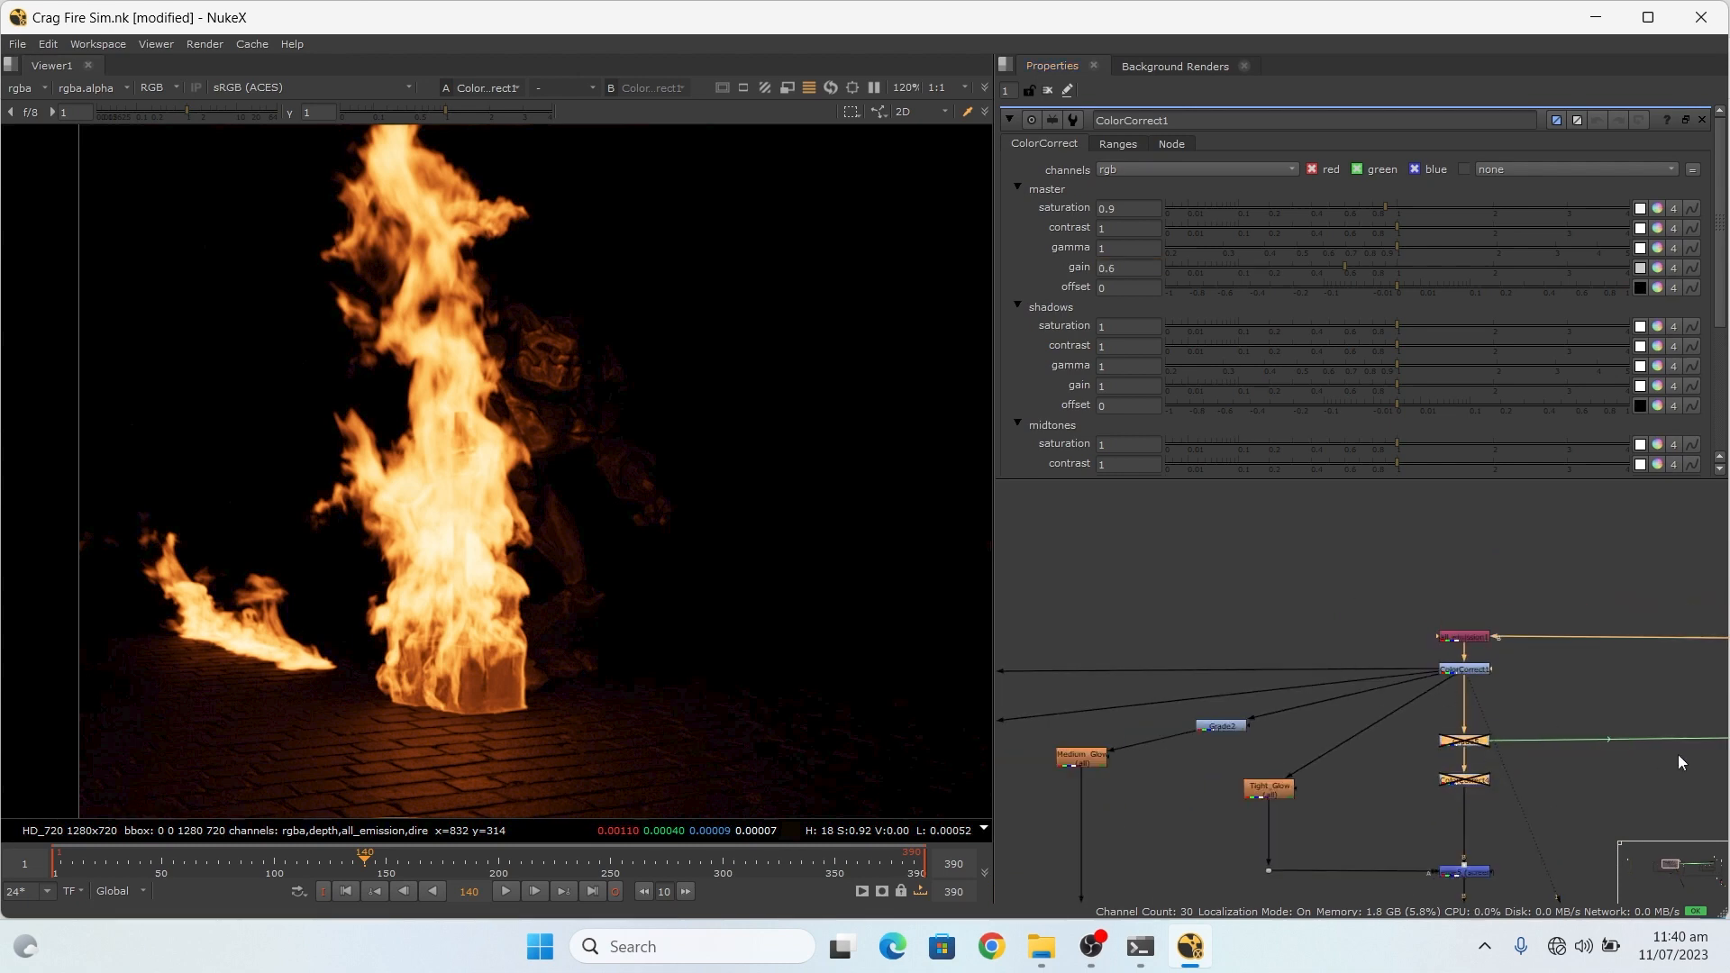
{"action": "scroll", "coordinate": [1443, 721], "scroll_direction": "down", "scroll_amount": 3}
{"action": "scroll", "coordinate": [1401, 692], "scroll_direction": "up", "scroll_amount": 4}
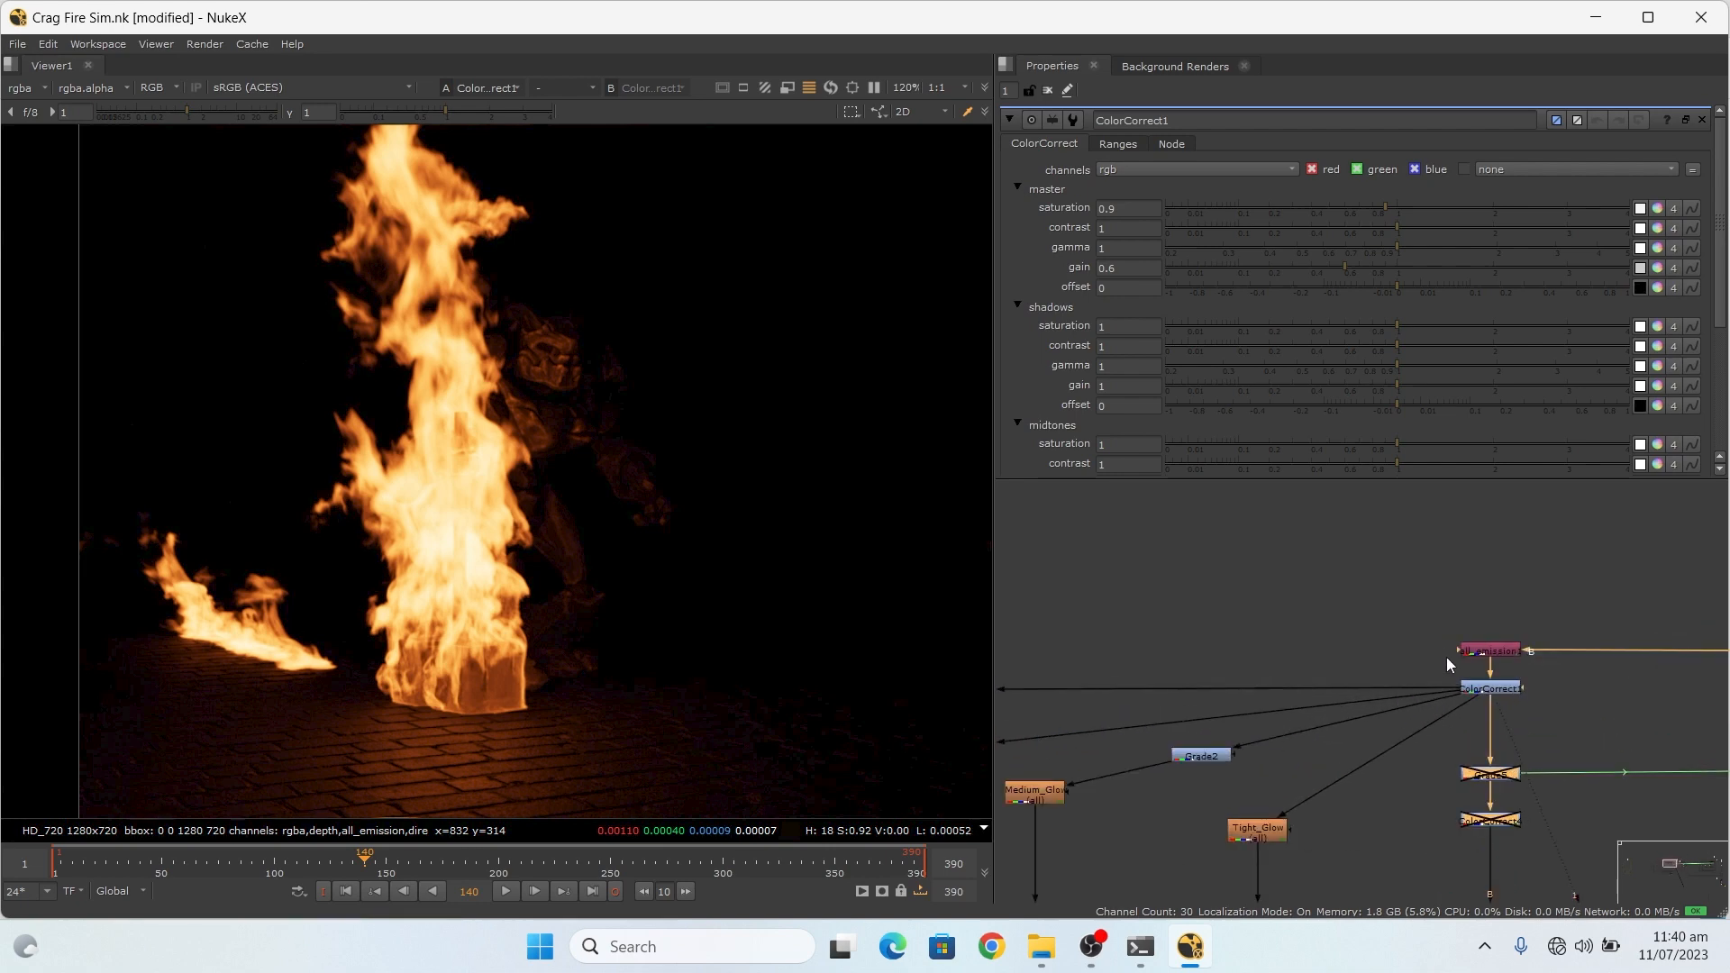
{"action": "scroll", "coordinate": [1446, 640], "scroll_direction": "down", "scroll_amount": 3}
{"action": "scroll", "coordinate": [1452, 629], "scroll_direction": "up", "scroll_amount": 2}
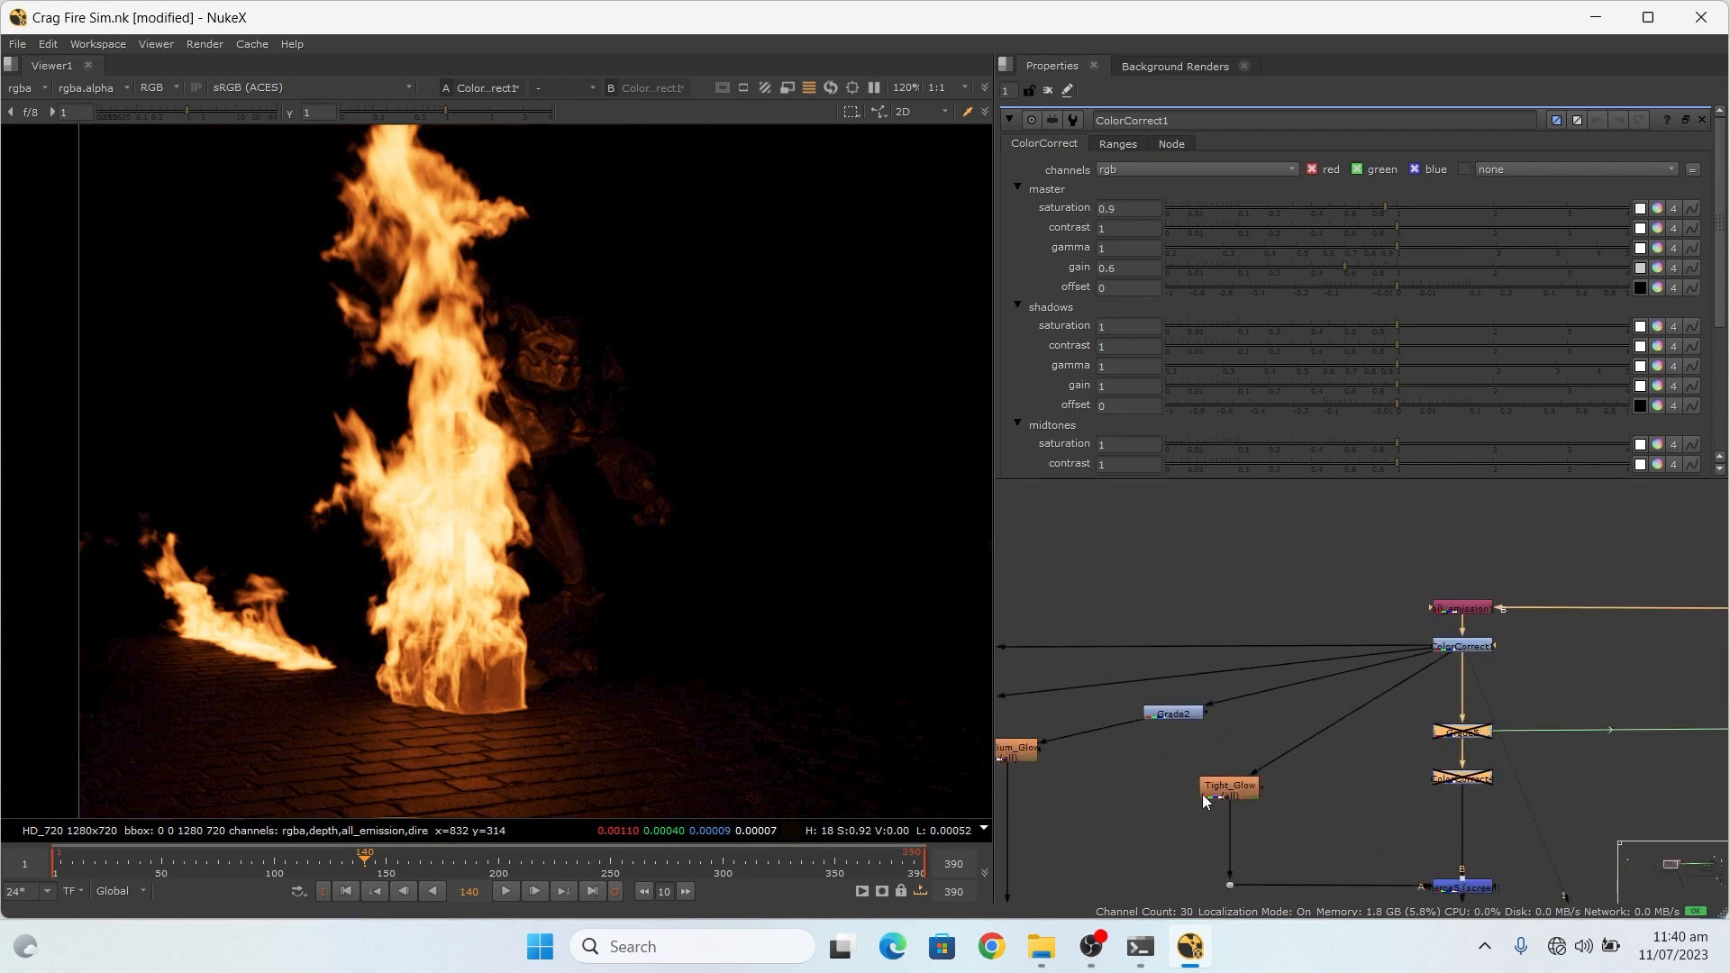
{"action": "double_click", "coordinate": [1230, 790]}
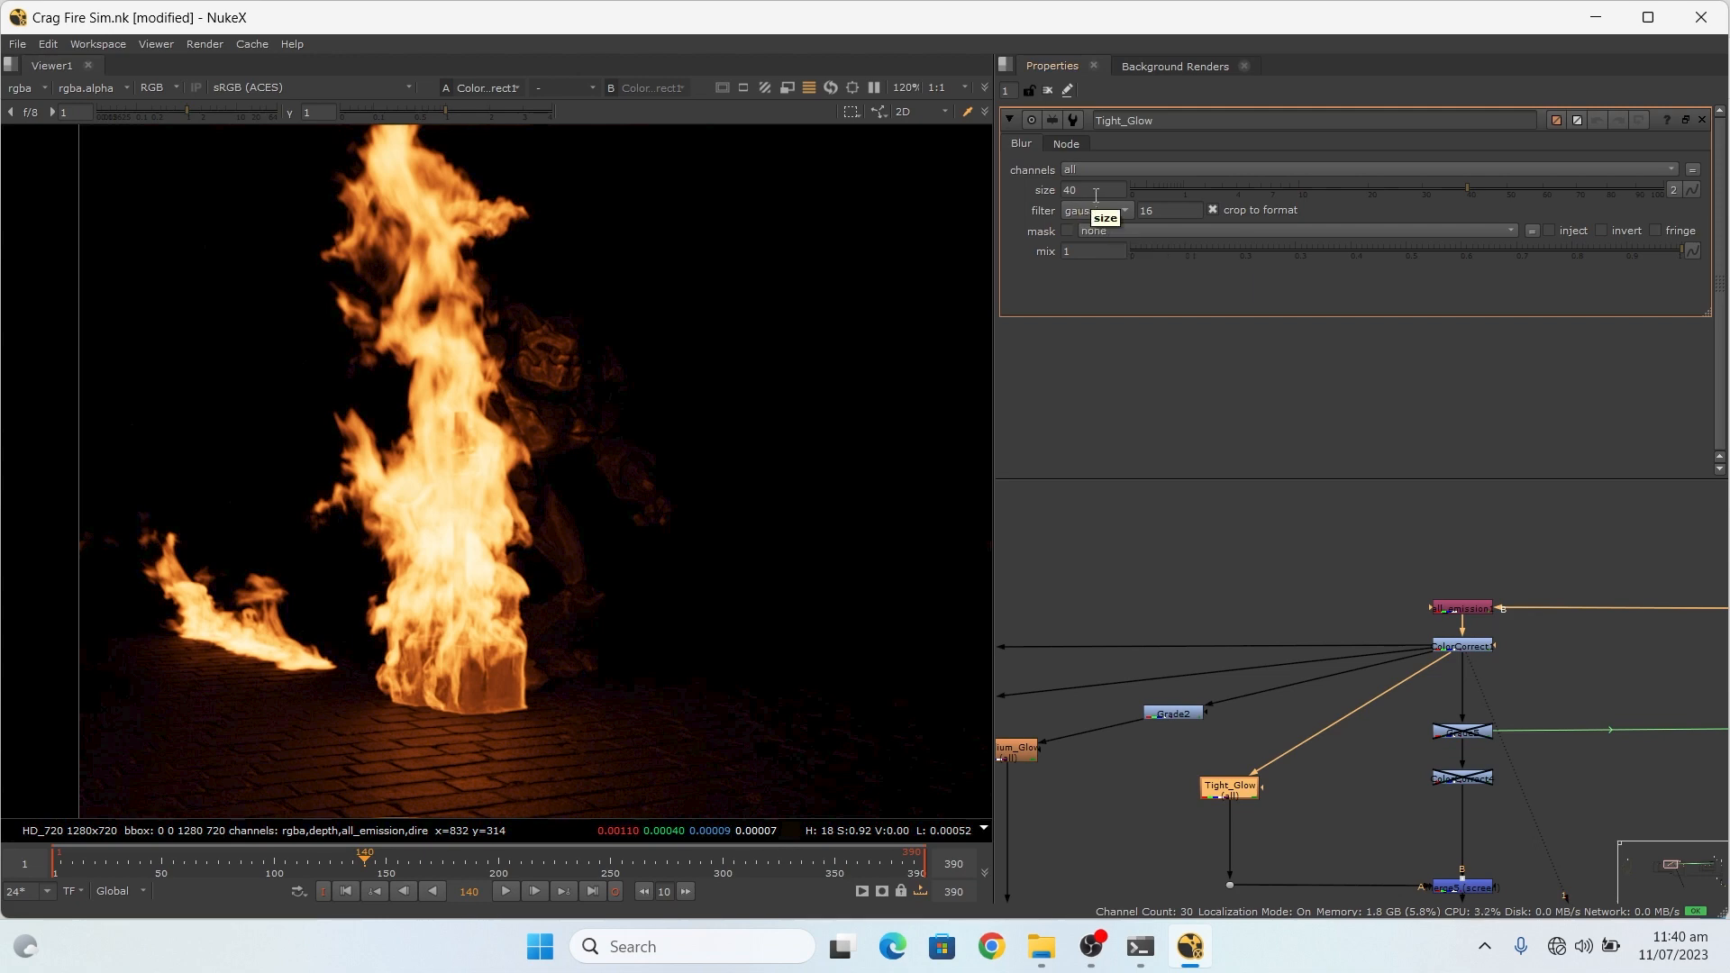
Step: Trace Tight_Glow's connection to ColorCorrect1 and display the node's blurred fire output in the viewer
{"action": "scroll", "coordinate": [1227, 786], "scroll_direction": "up", "scroll_amount": 4}
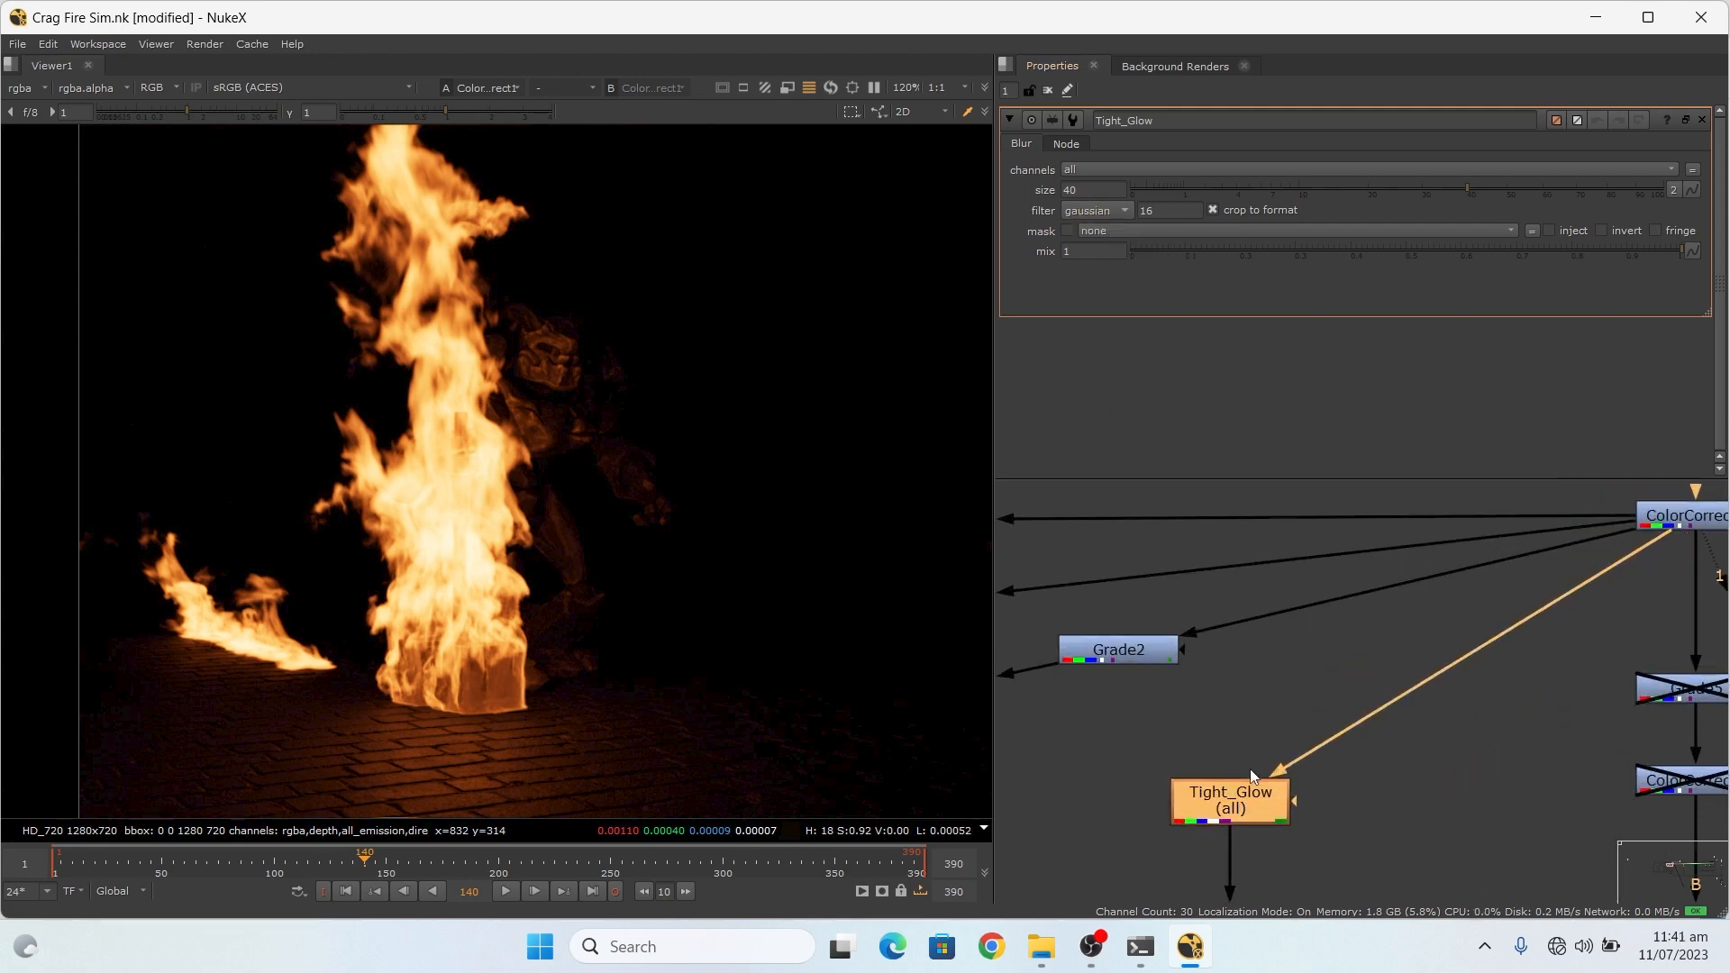
{"action": "scroll", "coordinate": [1225, 801], "scroll_direction": "down", "scroll_amount": 4}
{"action": "scroll", "coordinate": [1499, 654], "scroll_direction": "up", "scroll_amount": 5}
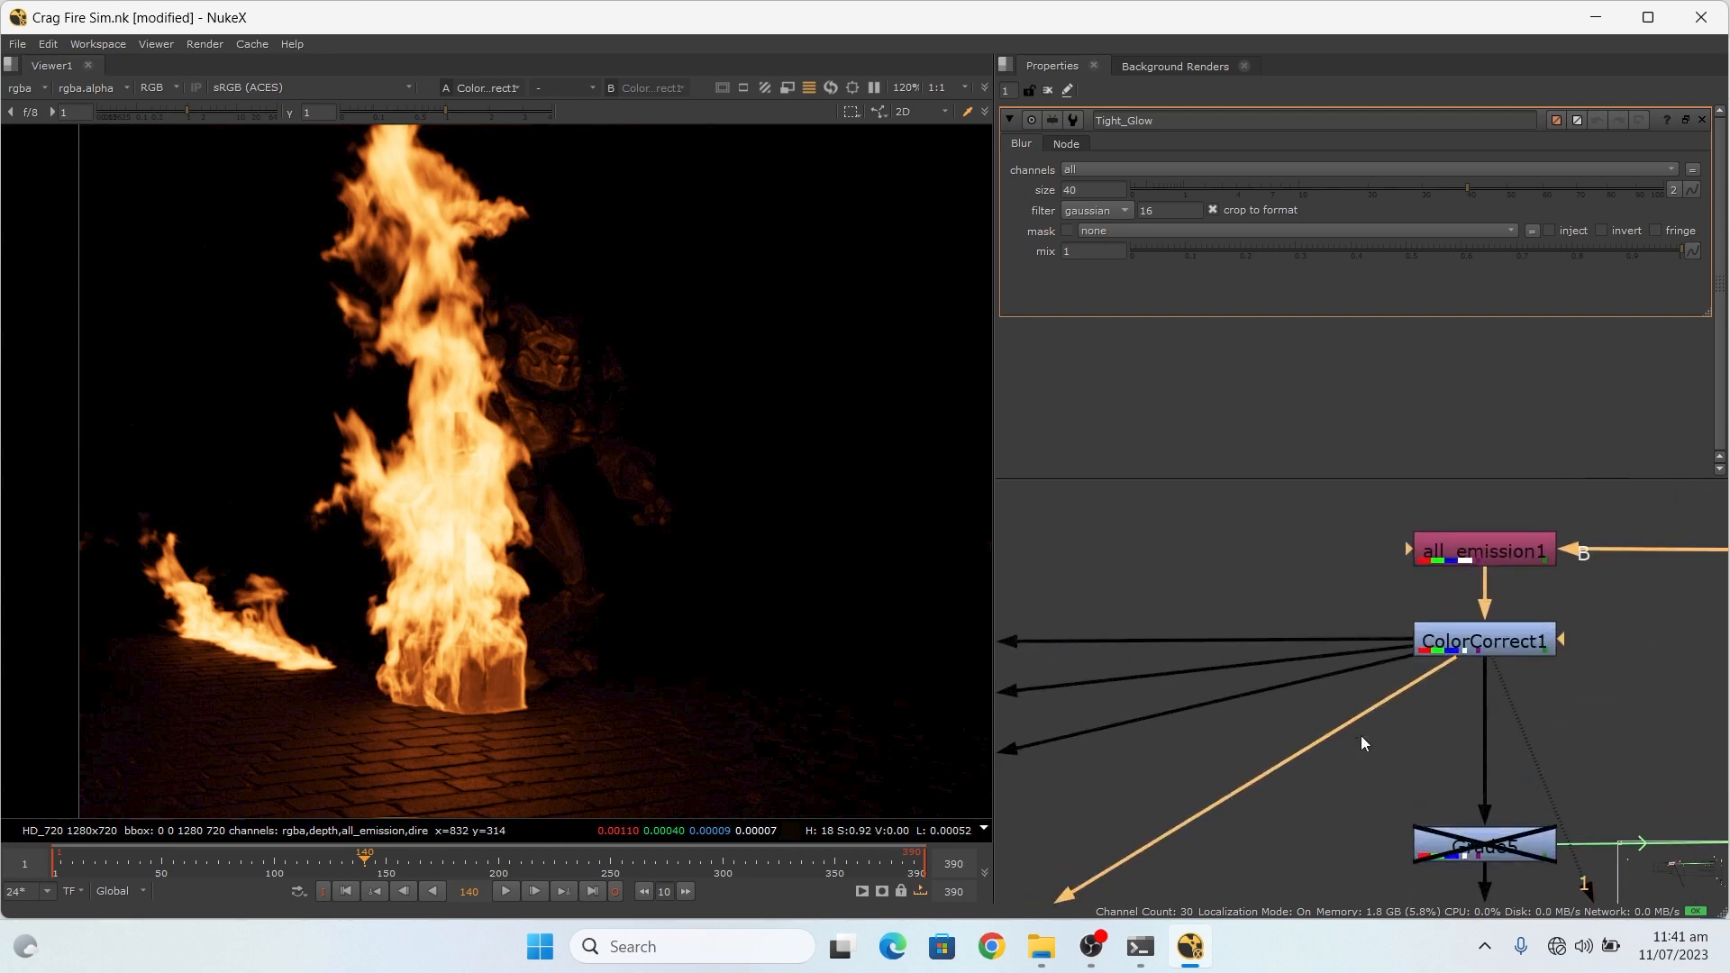
{"action": "scroll", "coordinate": [1132, 892], "scroll_direction": "down", "scroll_amount": 4}
{"action": "scroll", "coordinate": [1209, 775], "scroll_direction": "up", "scroll_amount": 5}
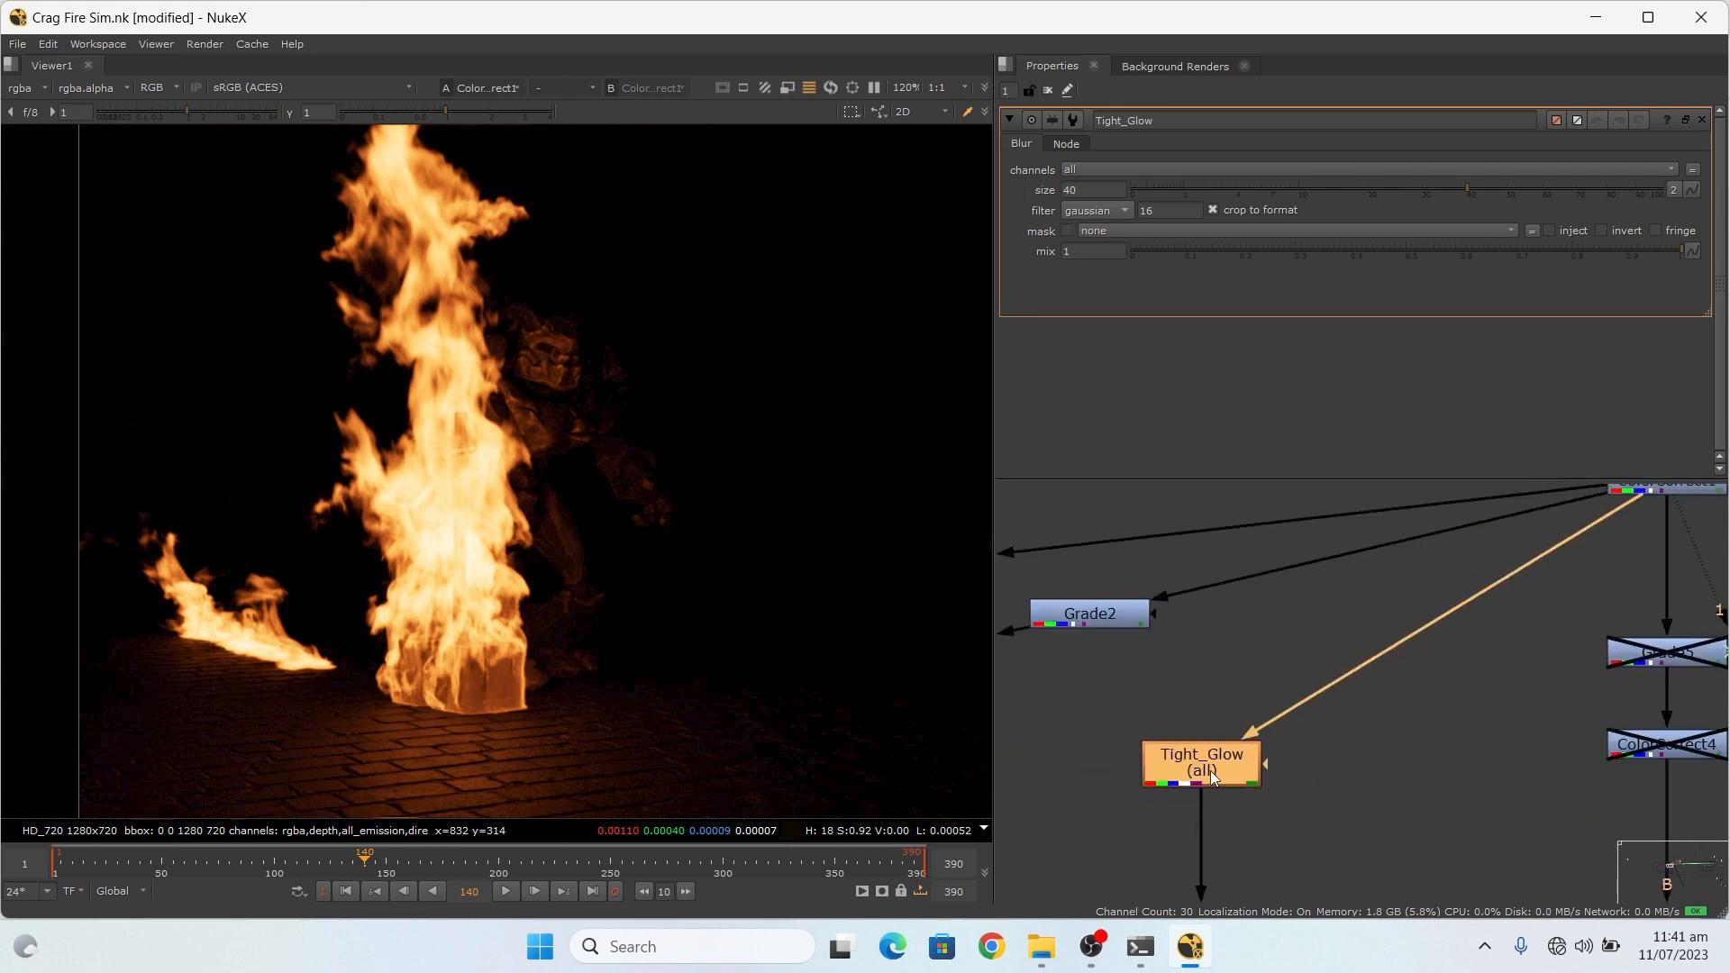
{"action": "key", "text": "1"}
{"action": "scroll", "coordinate": [494, 445], "scroll_direction": "down", "scroll_amount": 3}
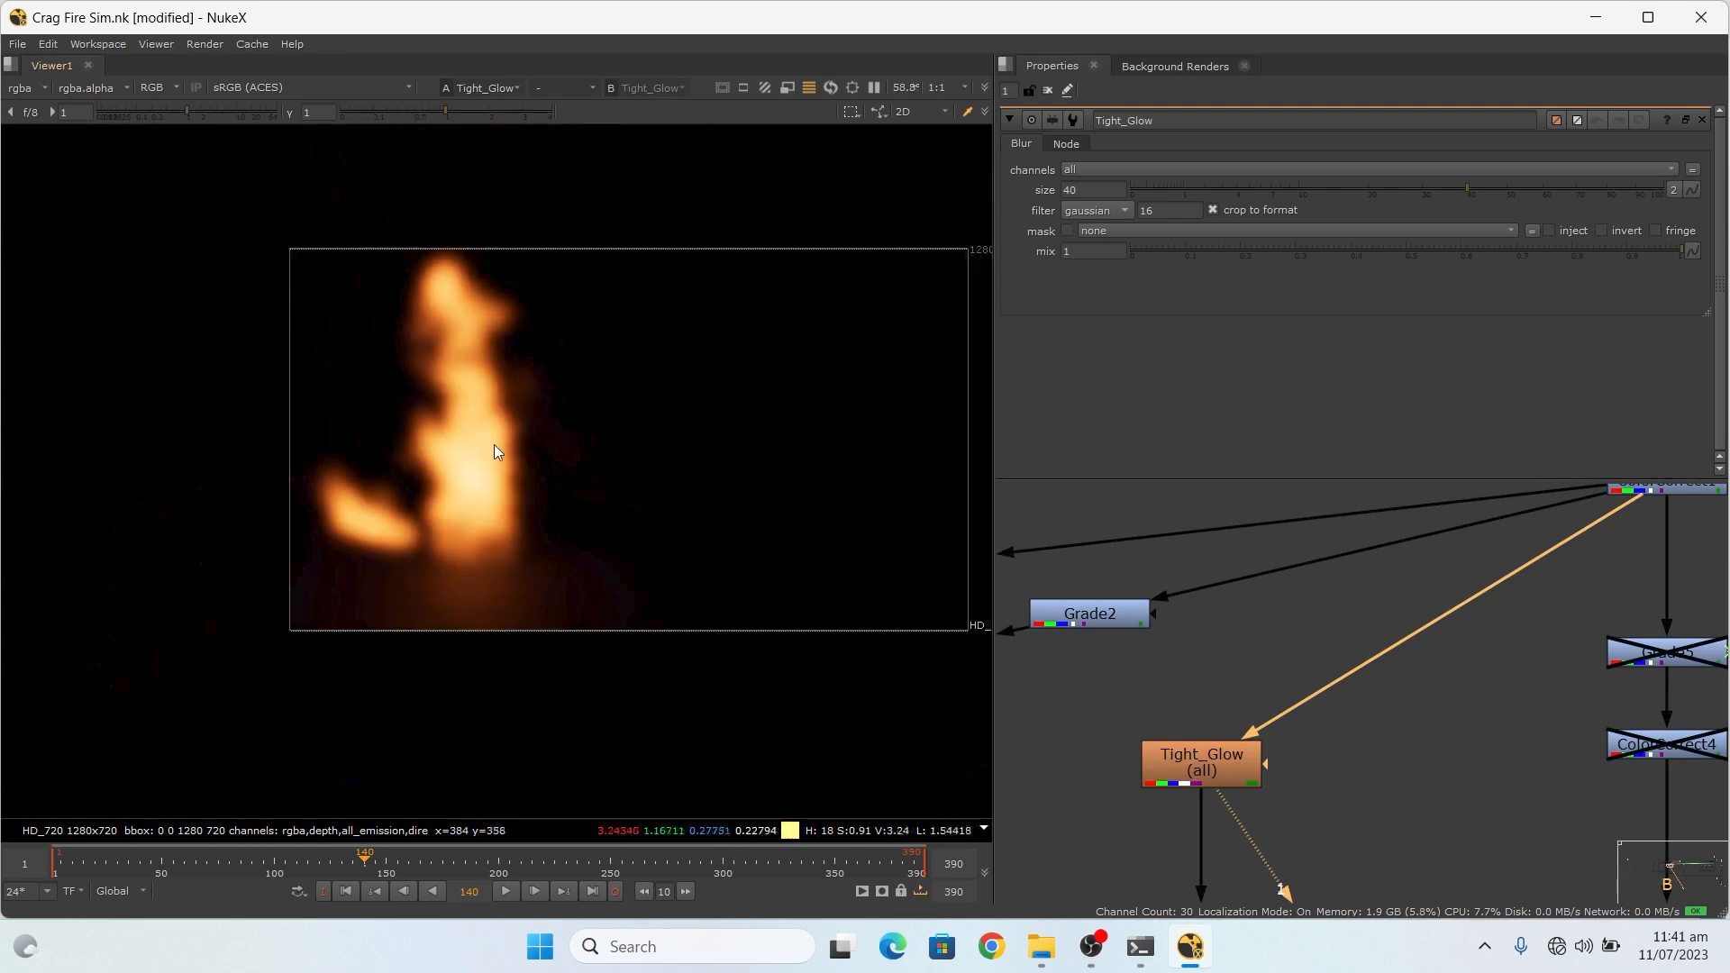
{"action": "scroll", "coordinate": [434, 424], "scroll_direction": "up", "scroll_amount": 6}
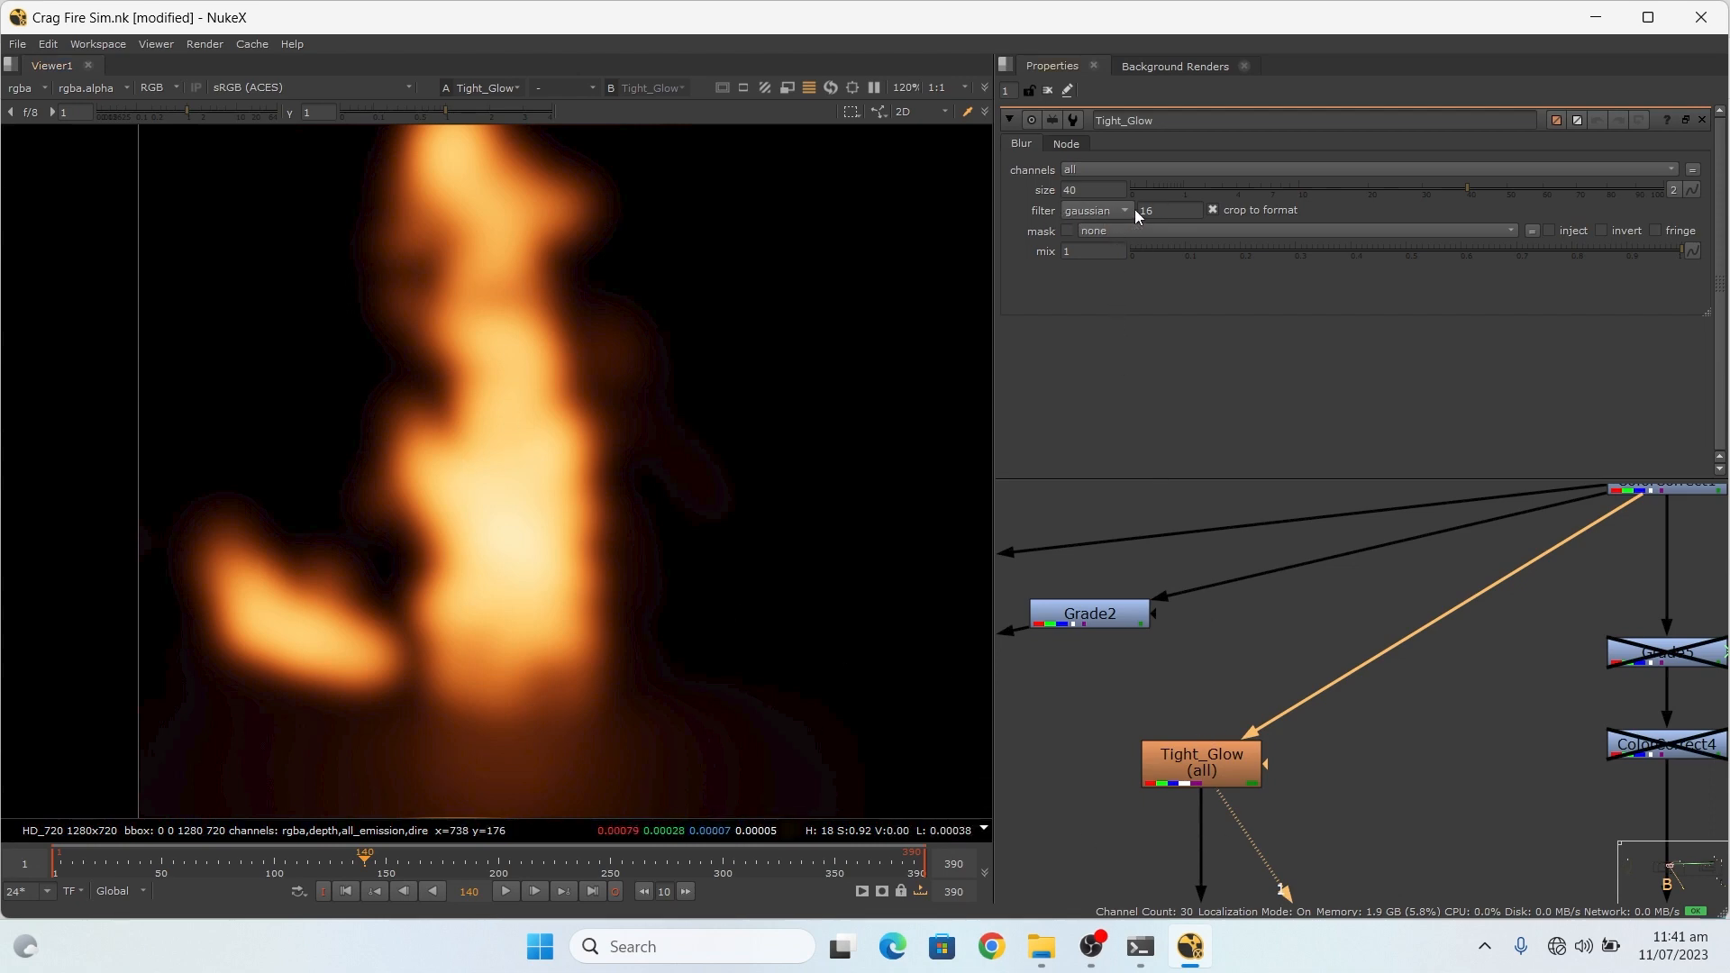
Step: Open the properties of Merge5, which combines Tight_Glow with the main fire branch, and check its operation and mix
{"action": "scroll", "coordinate": [1288, 625], "scroll_direction": "down", "scroll_amount": 5}
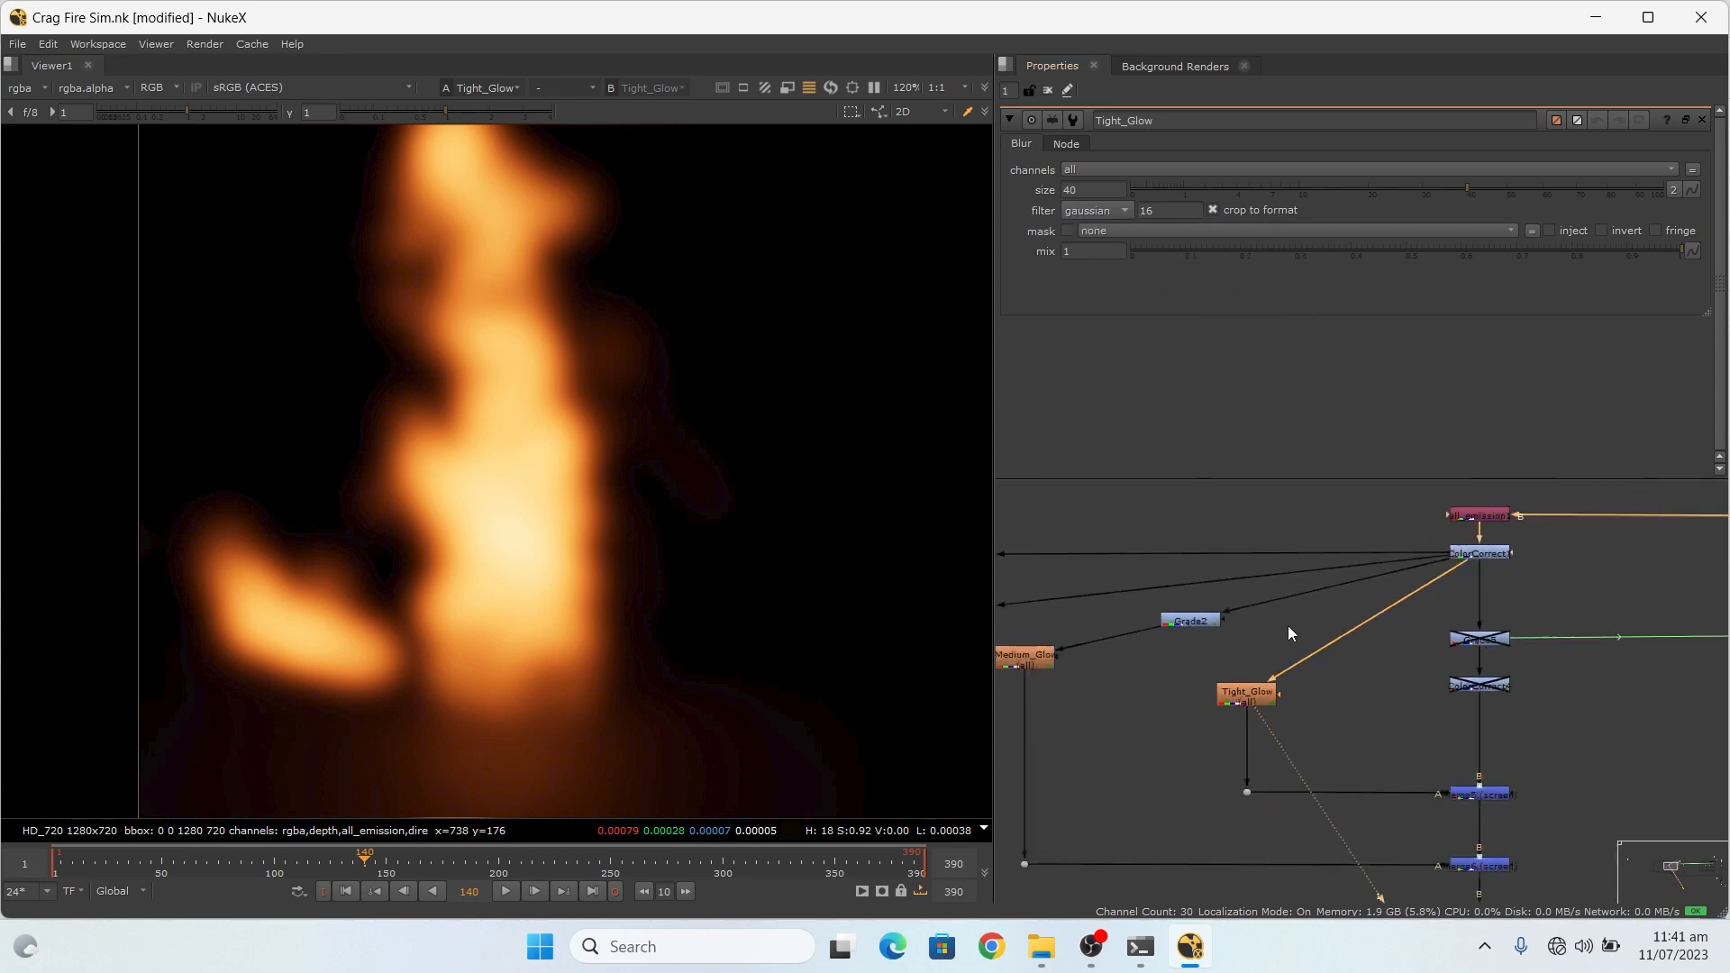
{"action": "scroll", "coordinate": [1274, 699], "scroll_direction": "up", "scroll_amount": 3}
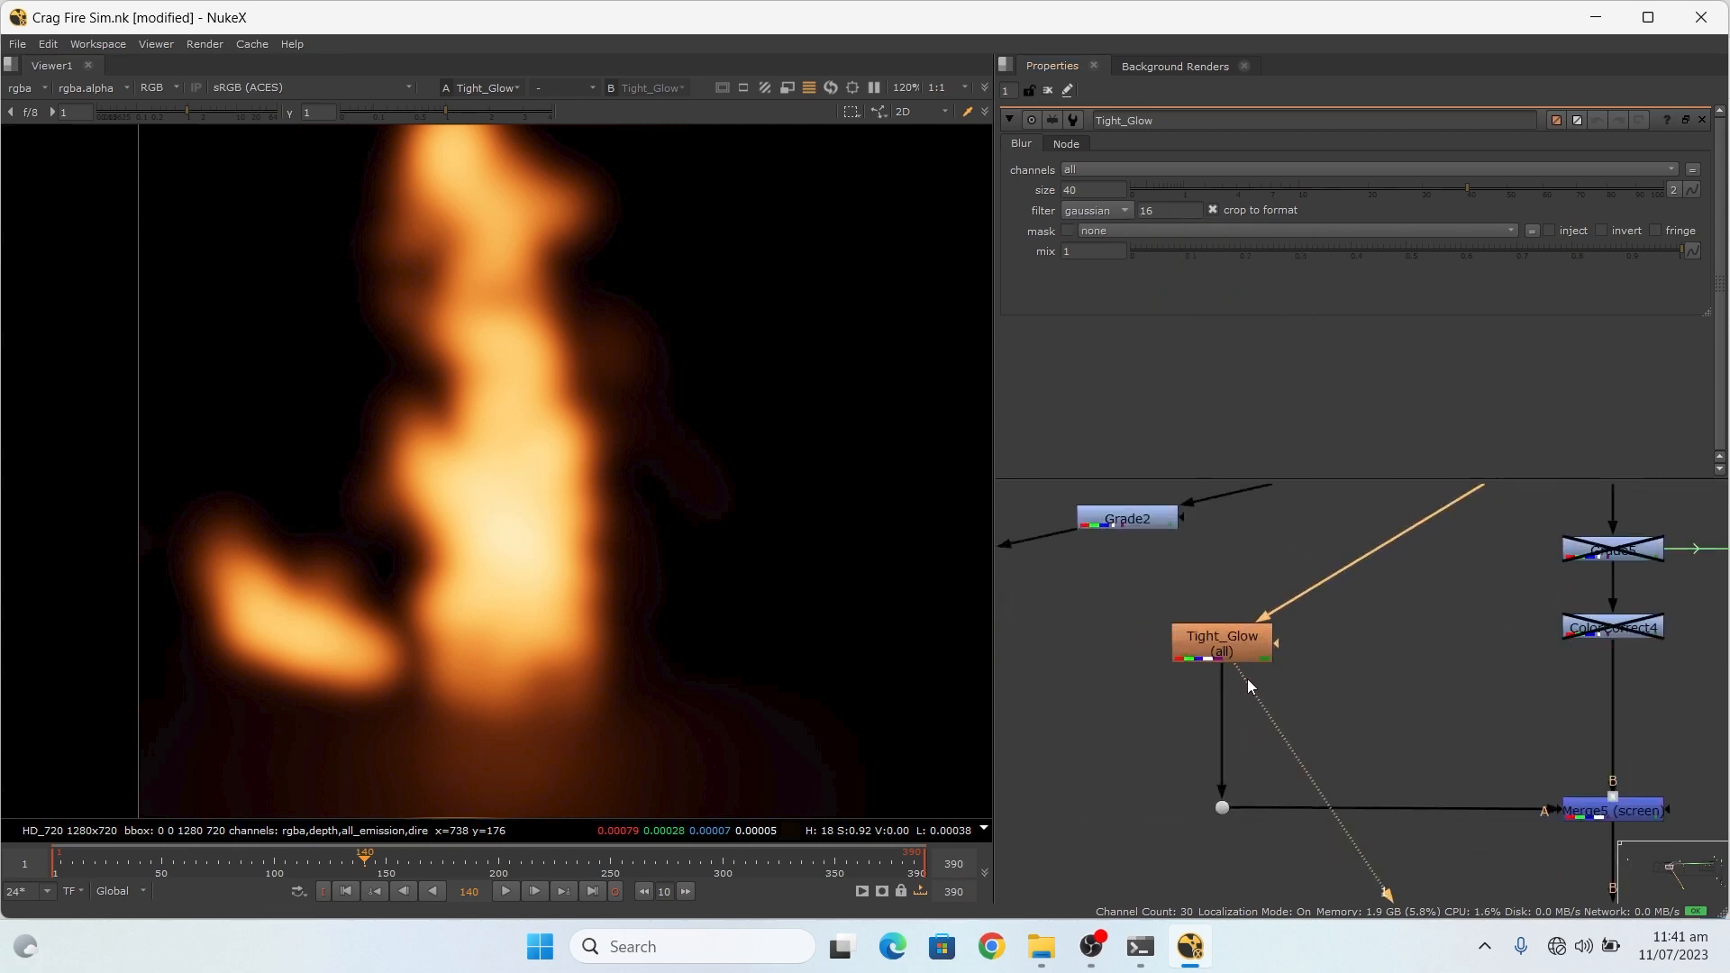
{"action": "left_click", "coordinate": [1617, 815]}
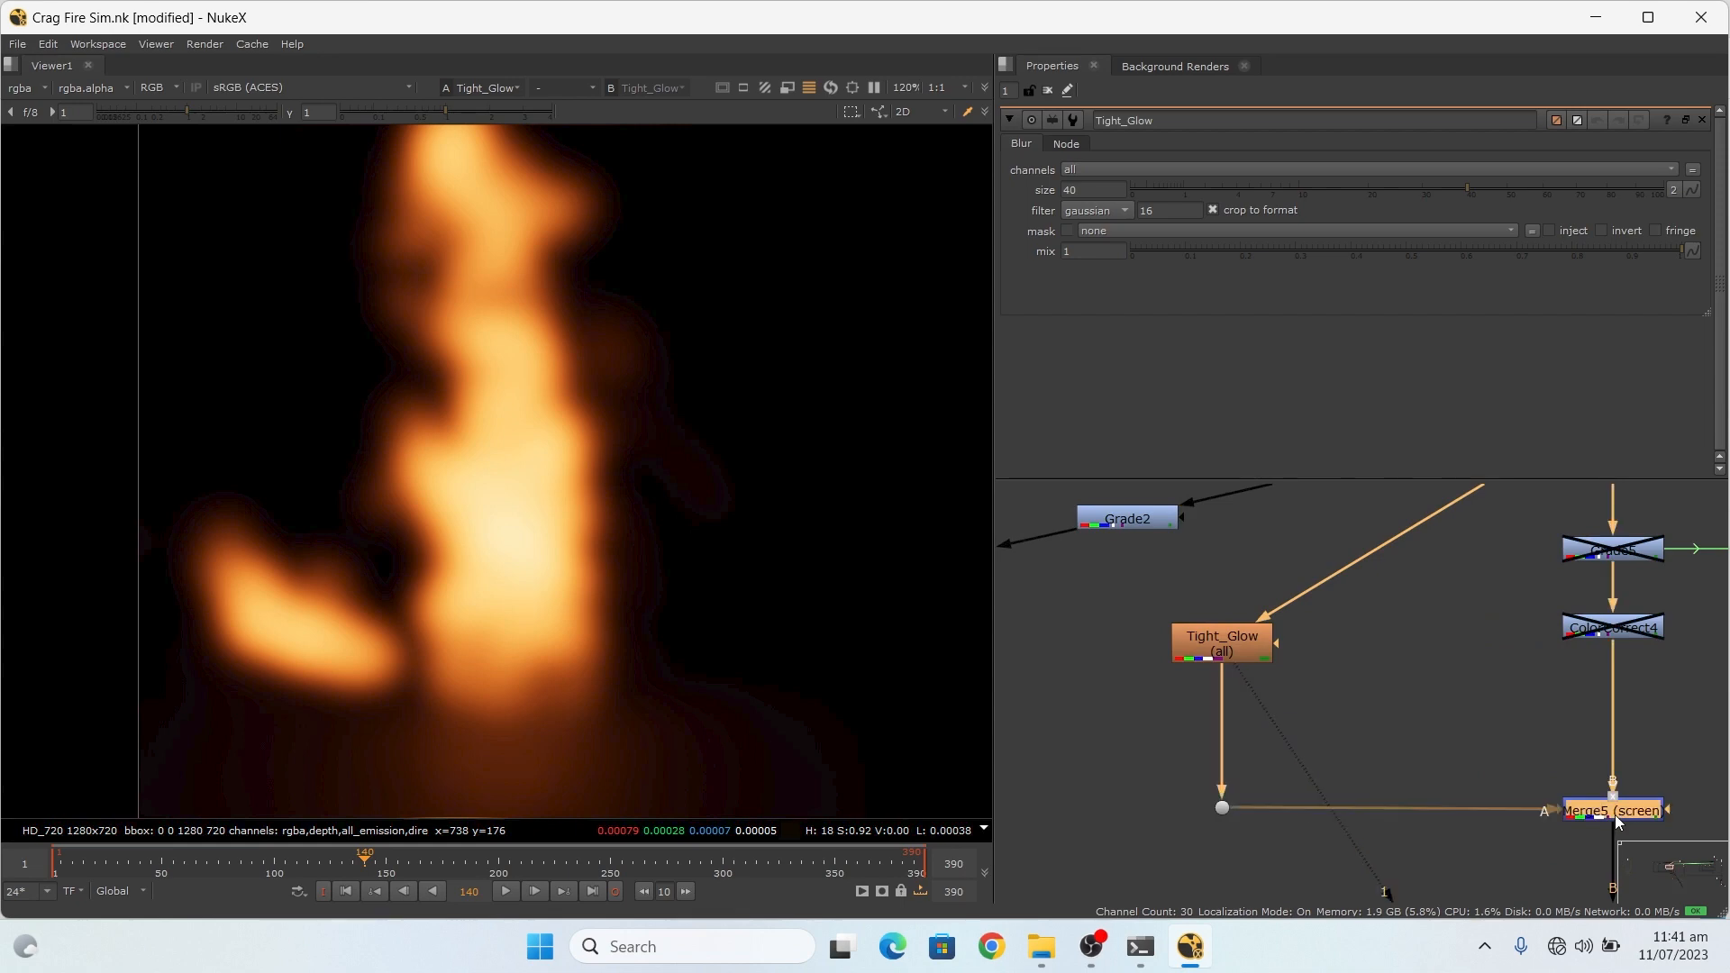
{"action": "double_click", "coordinate": [1617, 815]}
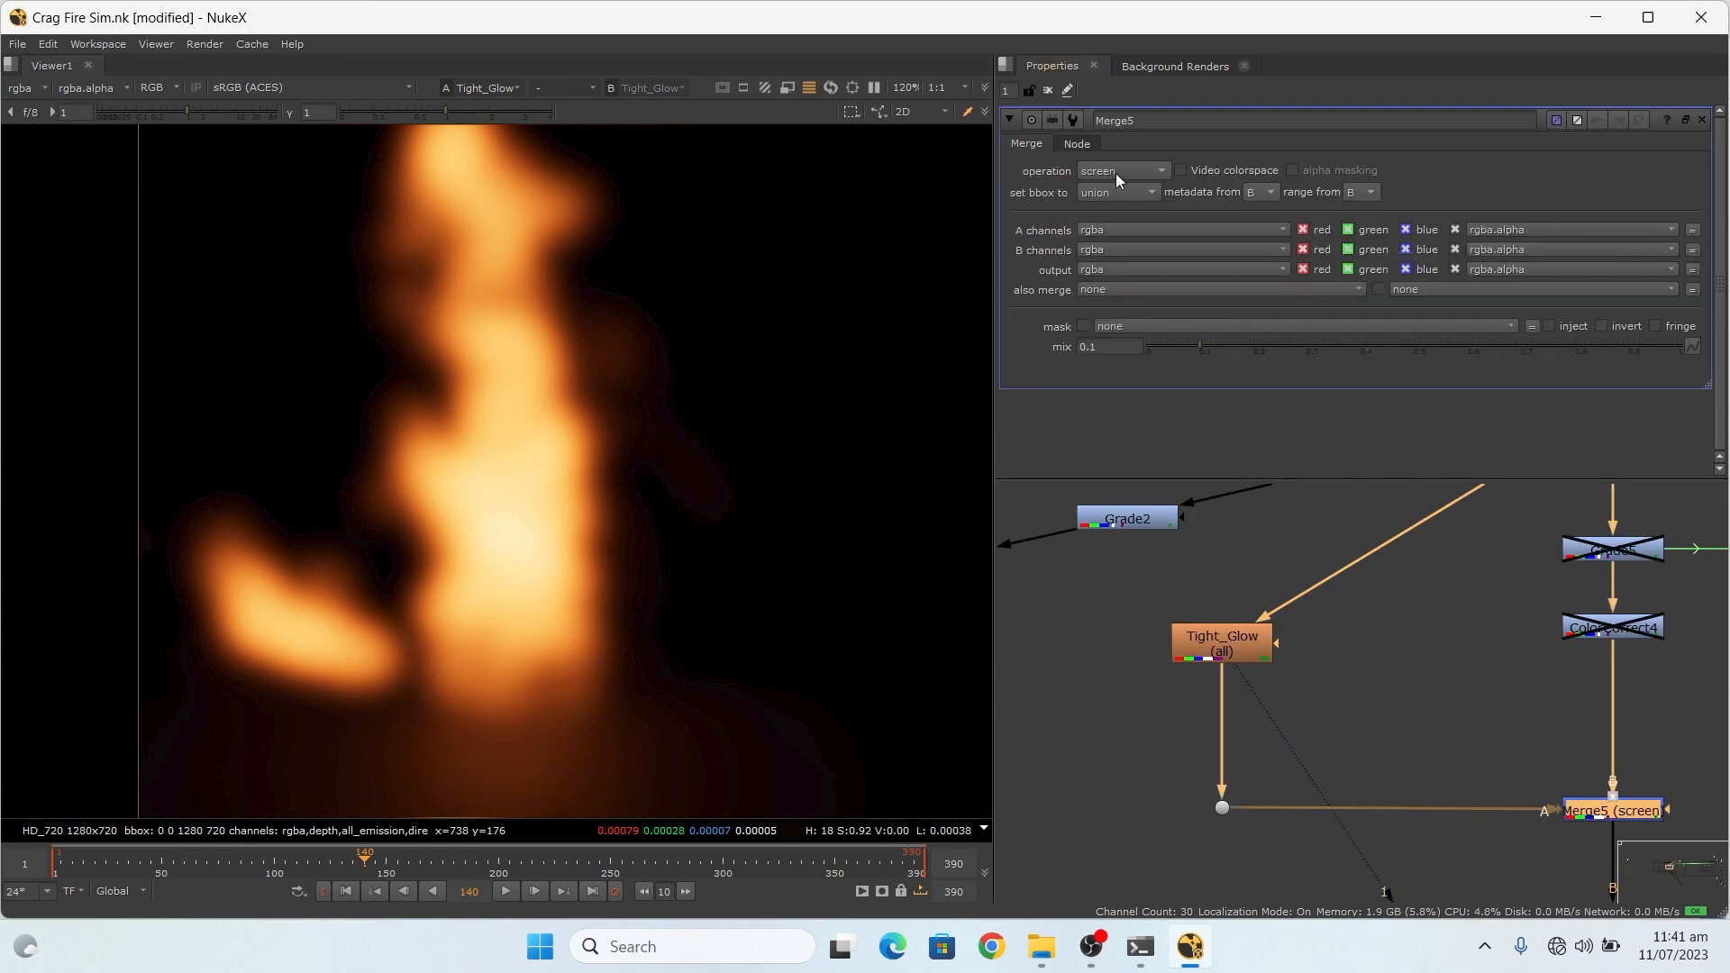
Step: Display the Merge5 node's output in the viewer and examine the fire with the tight glow applied
{"action": "scroll", "coordinate": [1122, 580], "scroll_direction": "down", "scroll_amount": 4}
{"action": "scroll", "coordinate": [1328, 683], "scroll_direction": "up", "scroll_amount": 3}
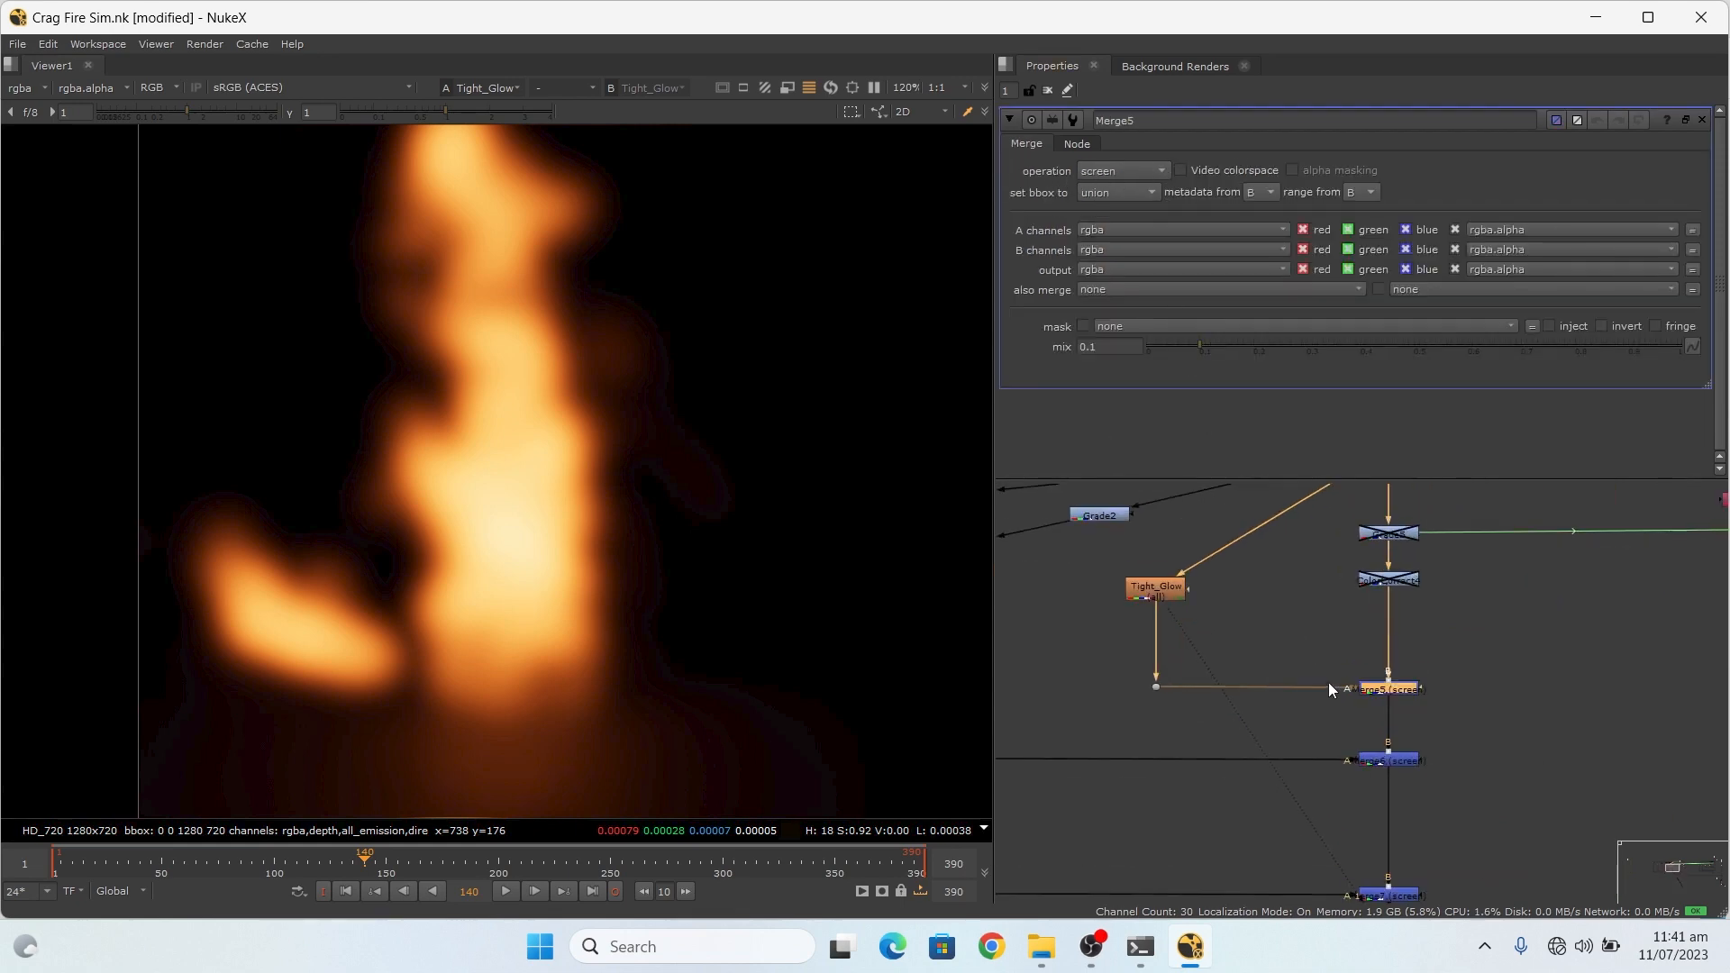
{"action": "scroll", "coordinate": [1379, 680], "scroll_direction": "up", "scroll_amount": 2}
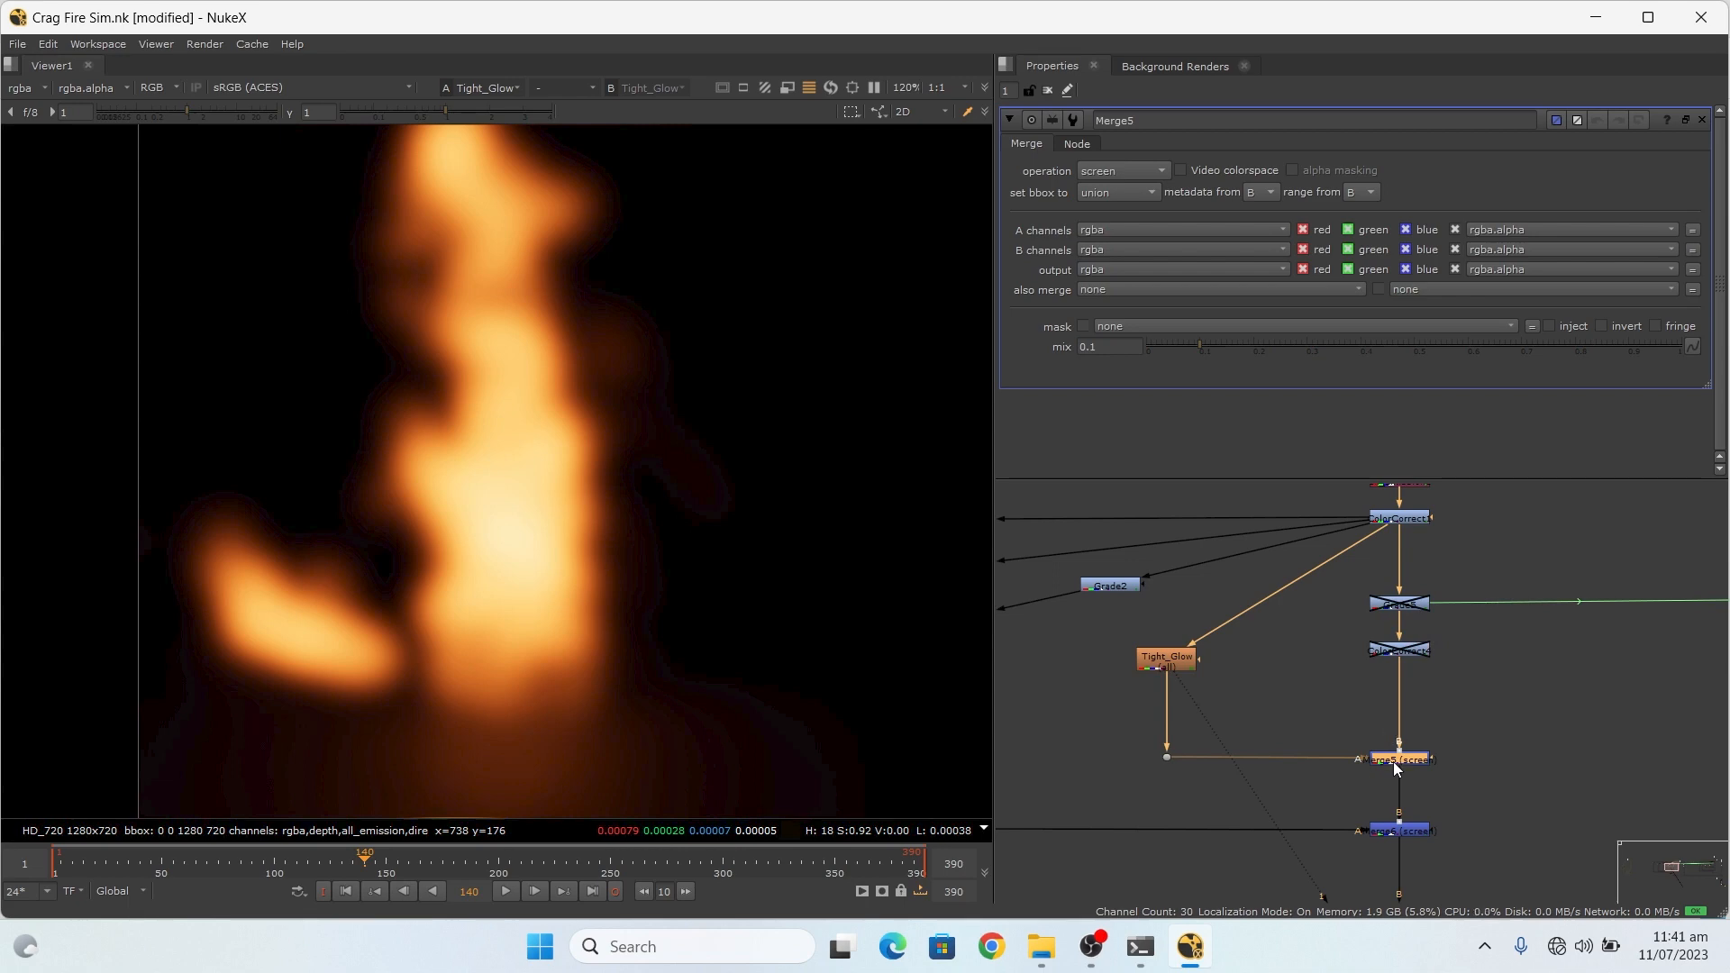
{"action": "key", "text": "1"}
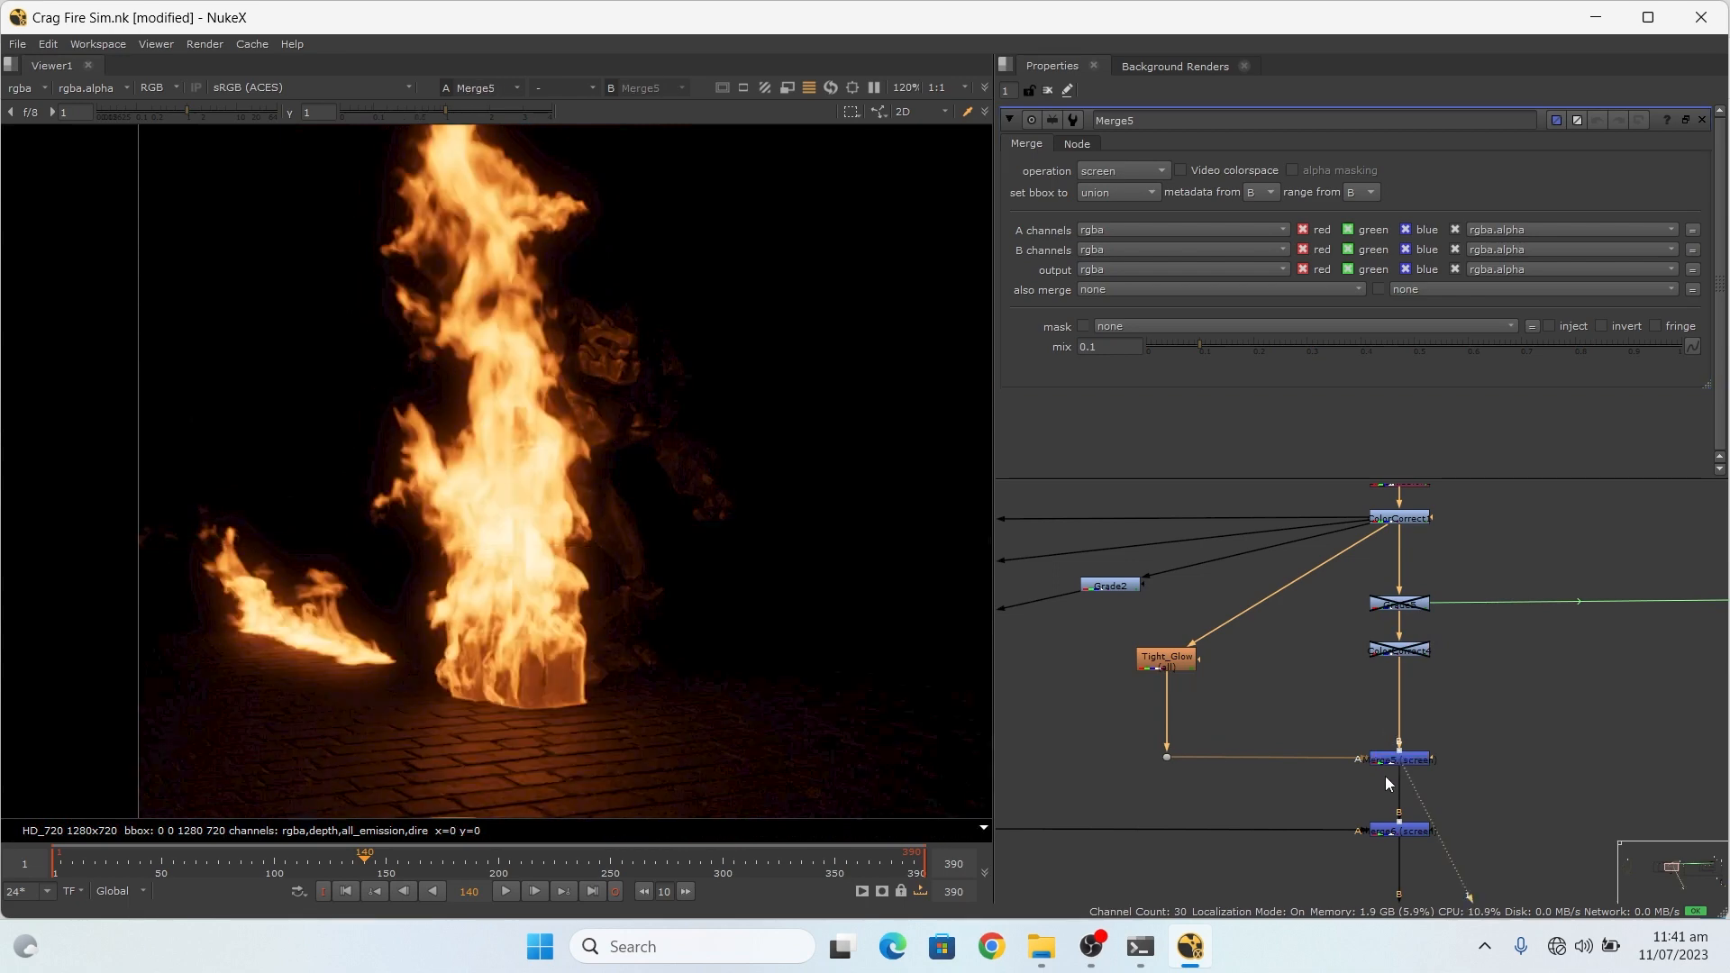
{"action": "scroll", "coordinate": [606, 517], "scroll_direction": "down", "scroll_amount": 1}
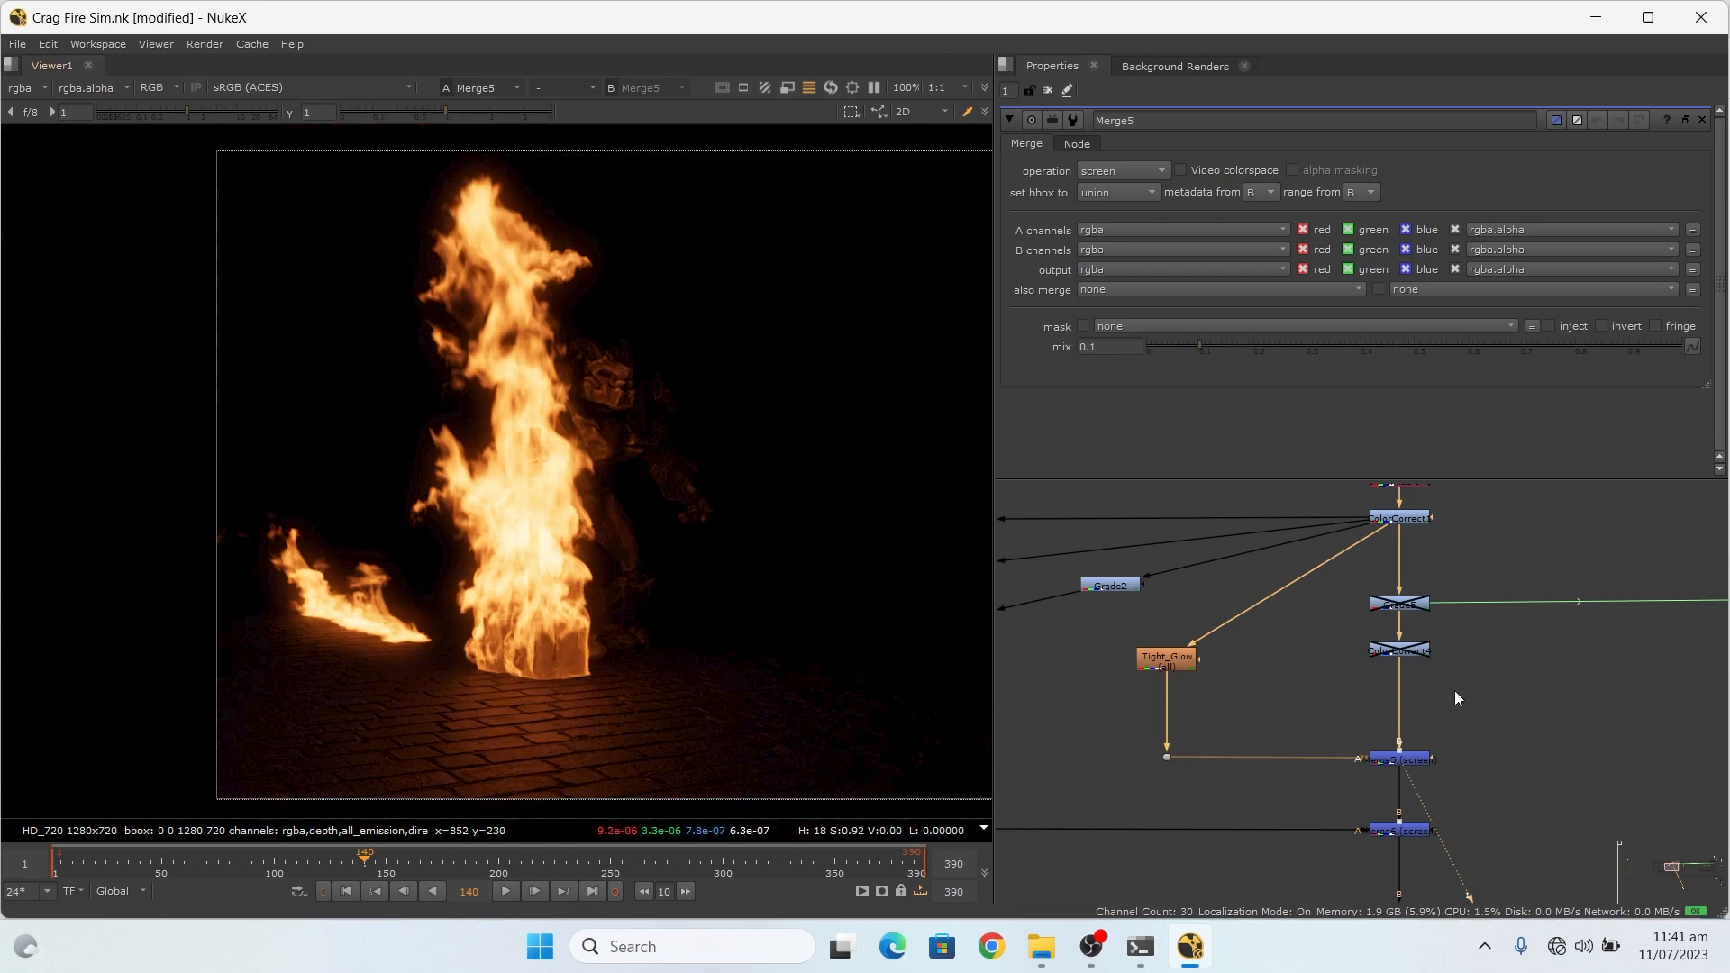
Step: Open the Medium_Glow Blur node's properties and check its blur size
{"action": "scroll", "coordinate": [1474, 709], "scroll_direction": "down", "scroll_amount": 2}
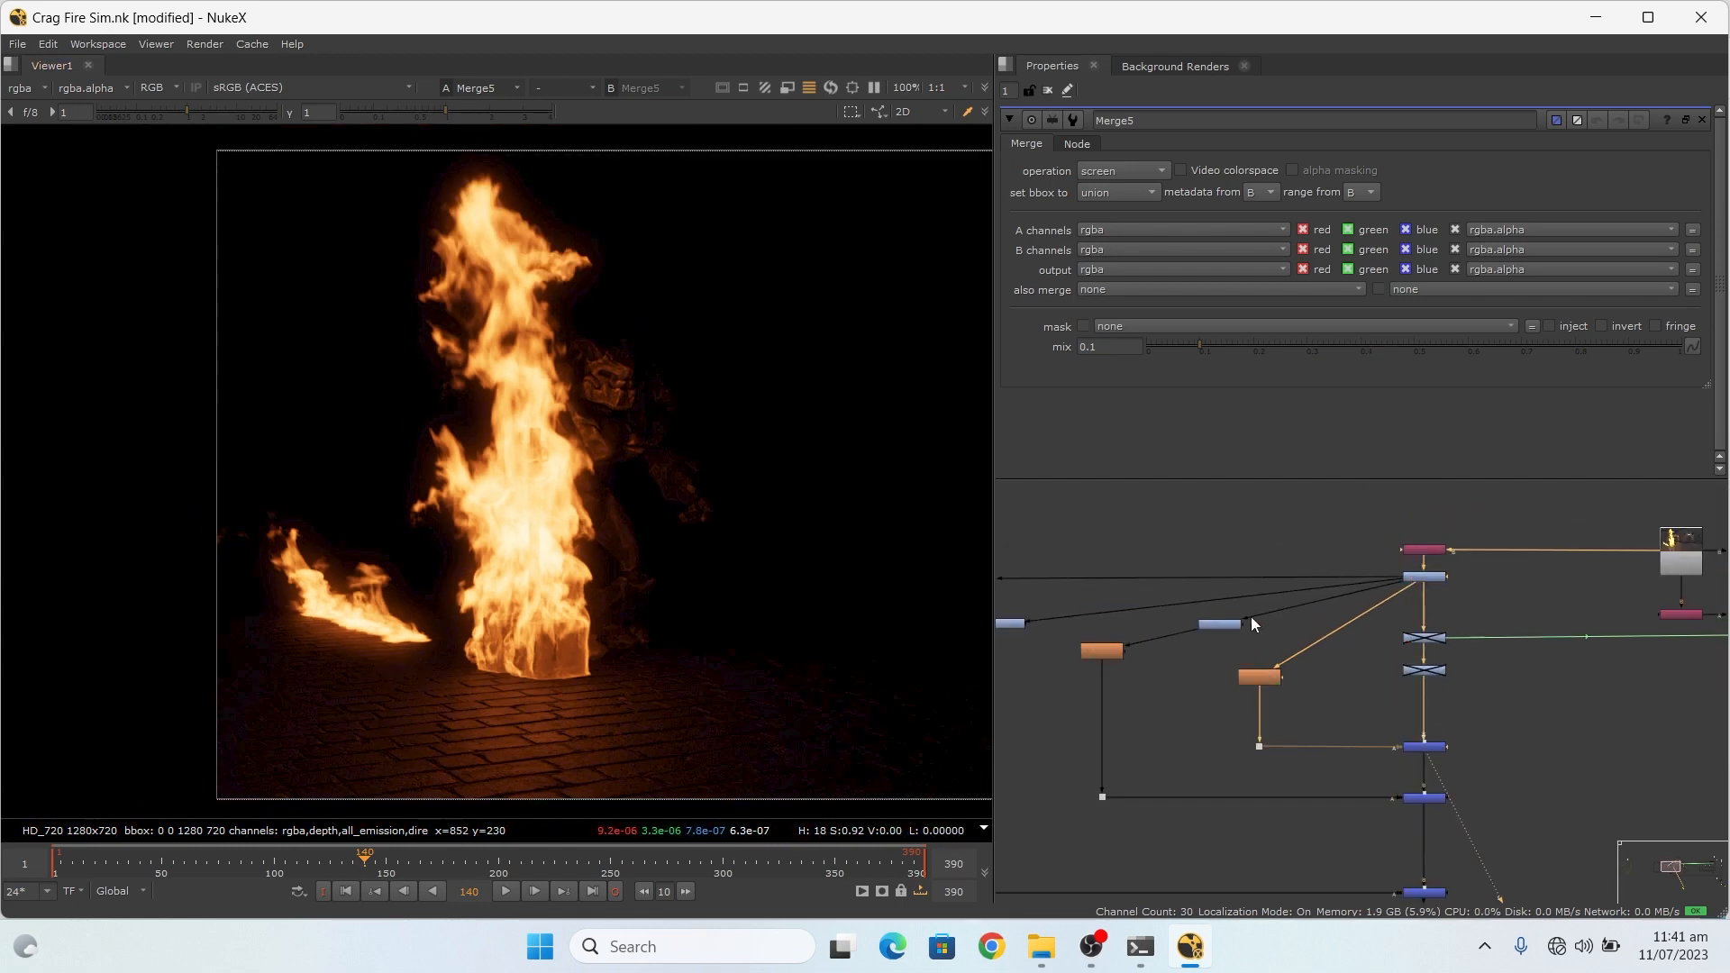
{"action": "scroll", "coordinate": [1250, 616], "scroll_direction": "up", "scroll_amount": 2}
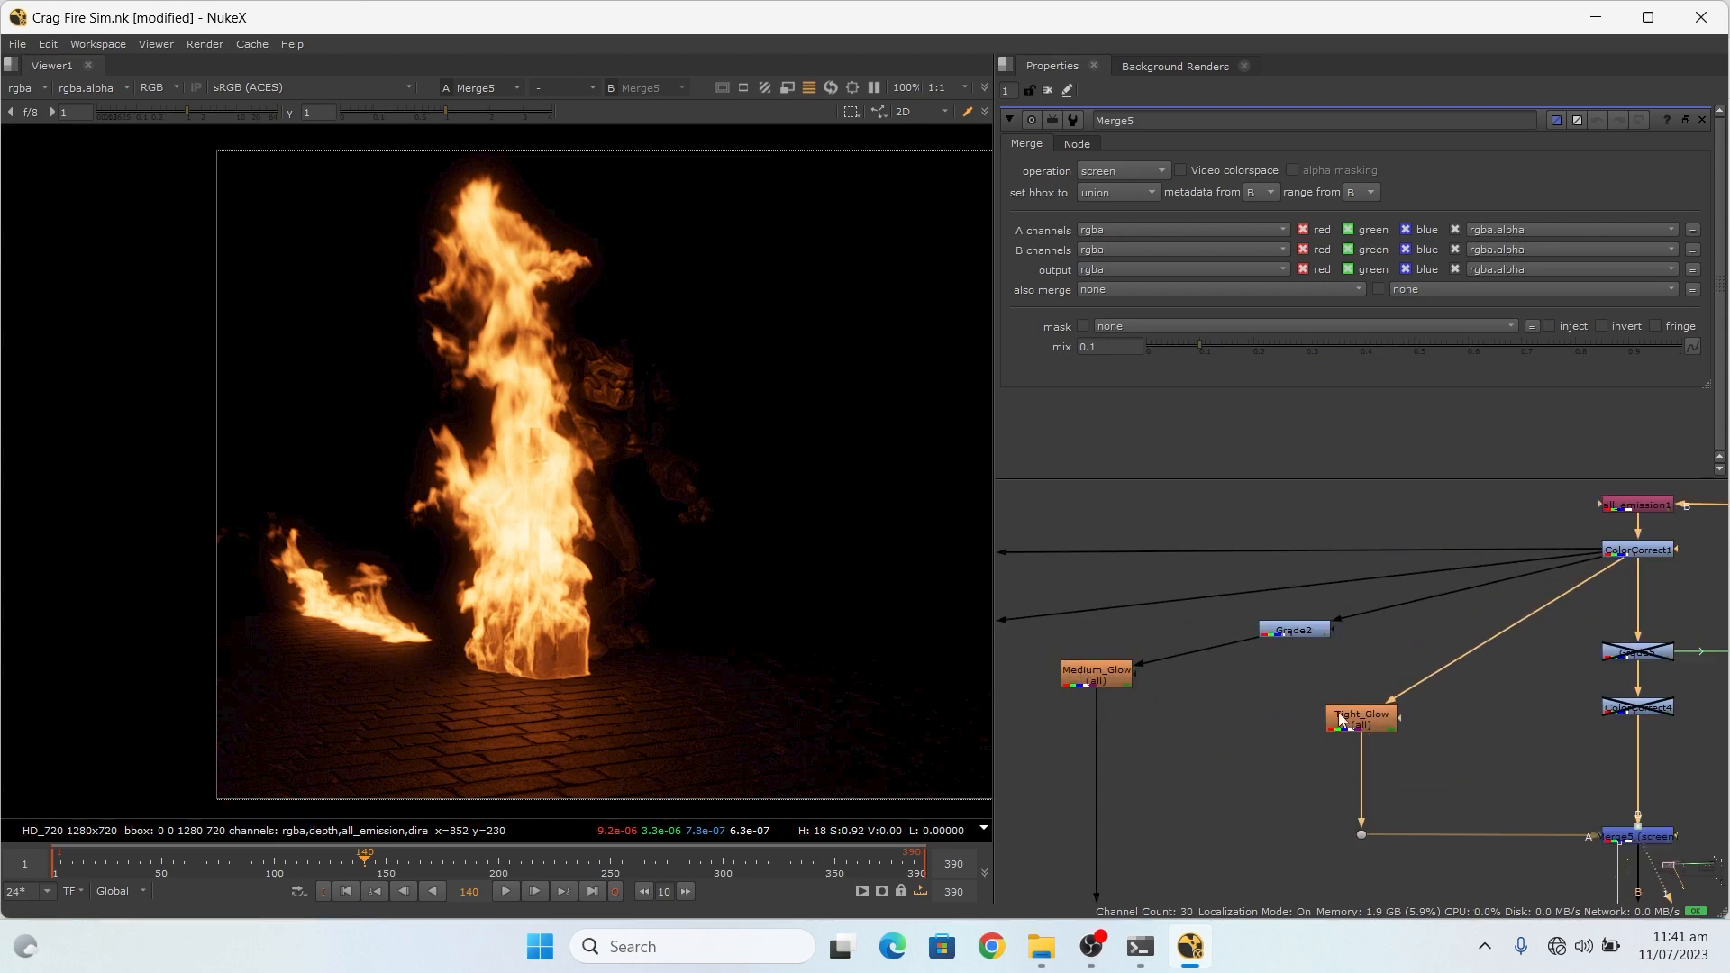
{"action": "double_click", "coordinate": [1101, 678]}
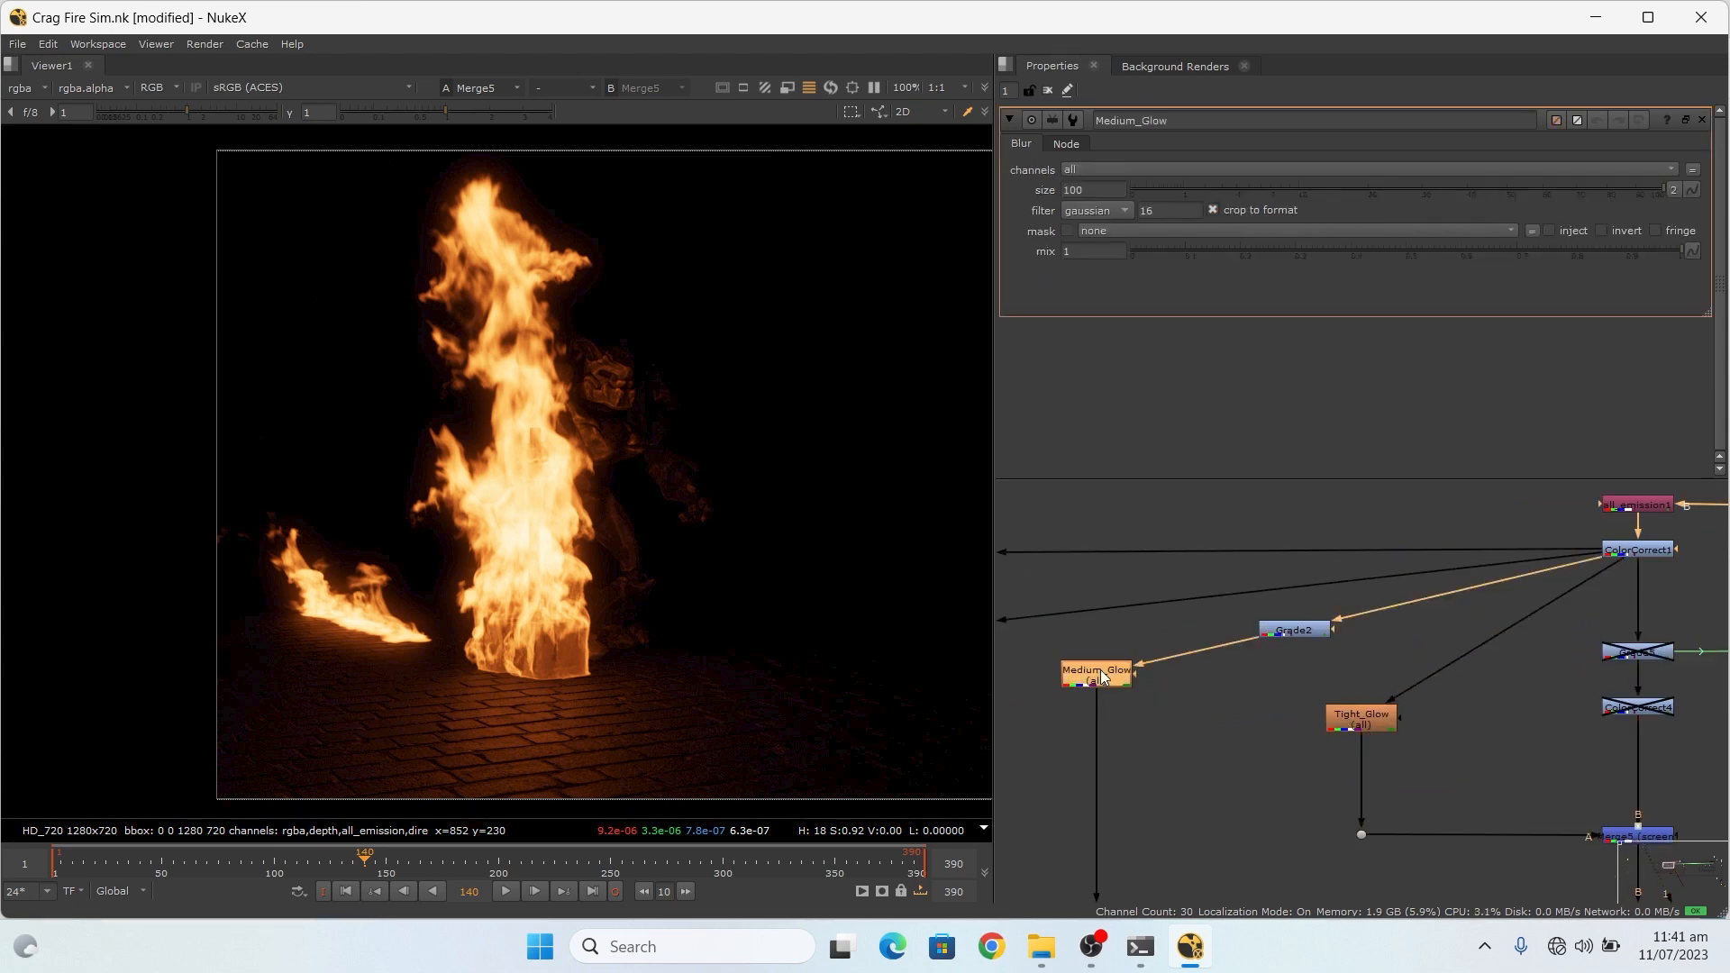
Step: Disable the Grade2 node feeding Medium_Glow and display Medium_Glow's output in the viewer
{"action": "left_click", "coordinate": [1301, 633]}
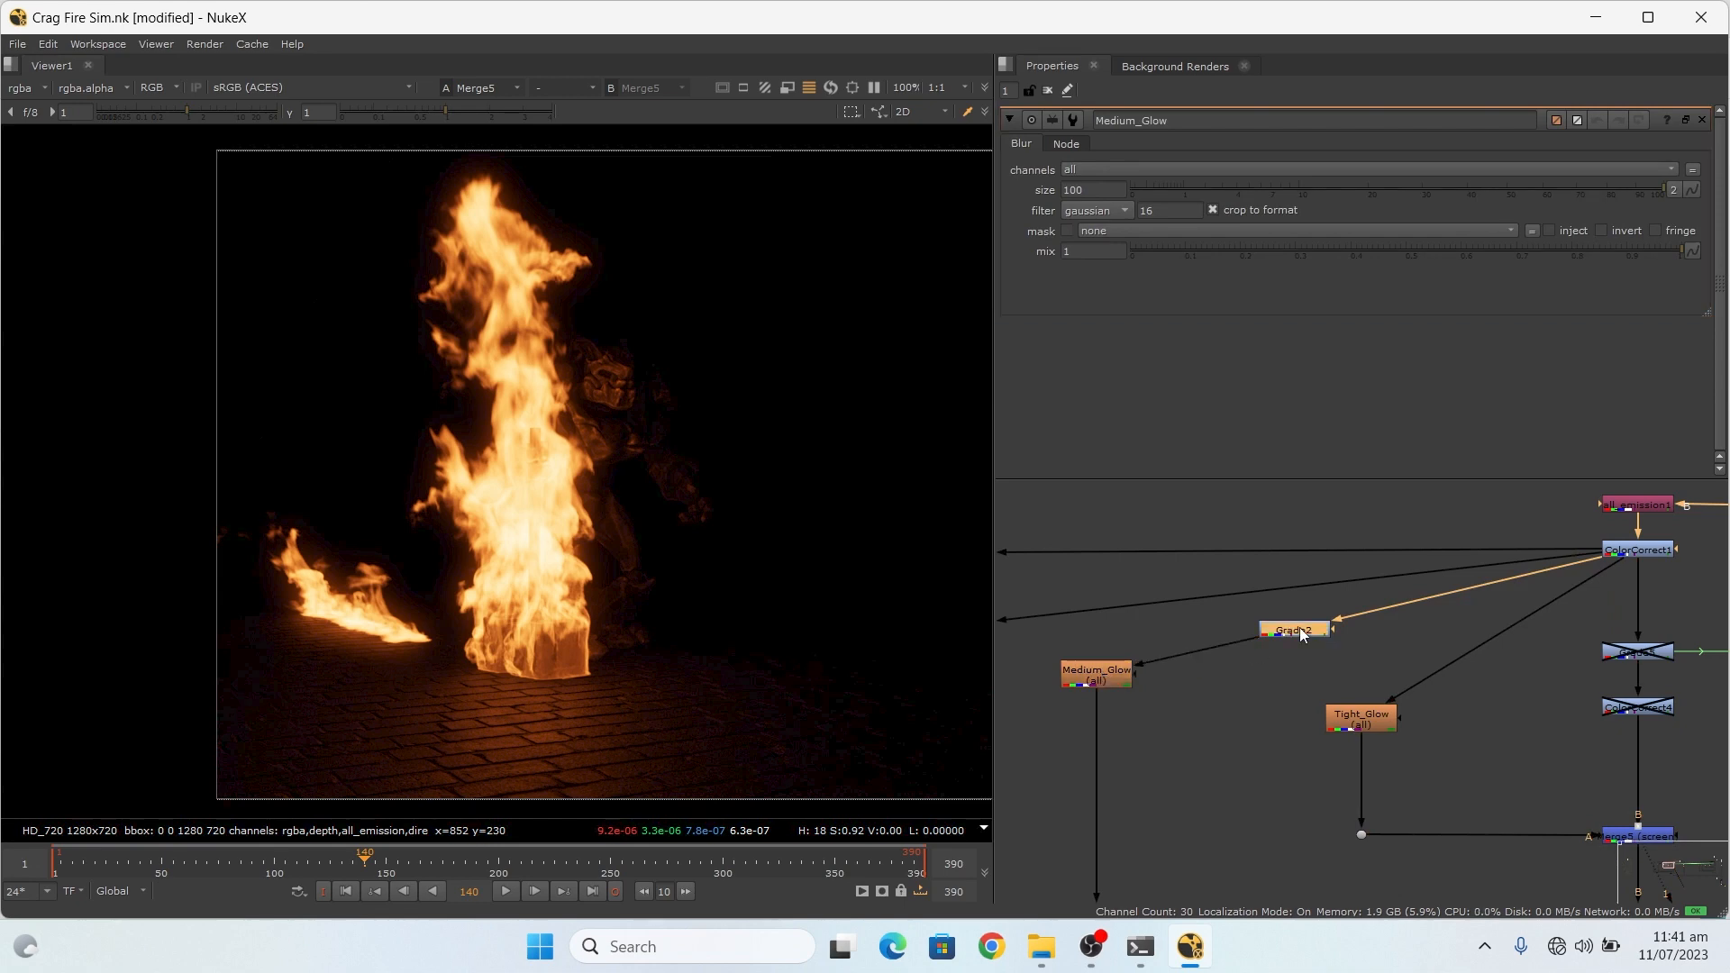
{"action": "key", "text": "d"}
{"action": "left_click", "coordinate": [1097, 683]}
{"action": "key", "text": "1"}
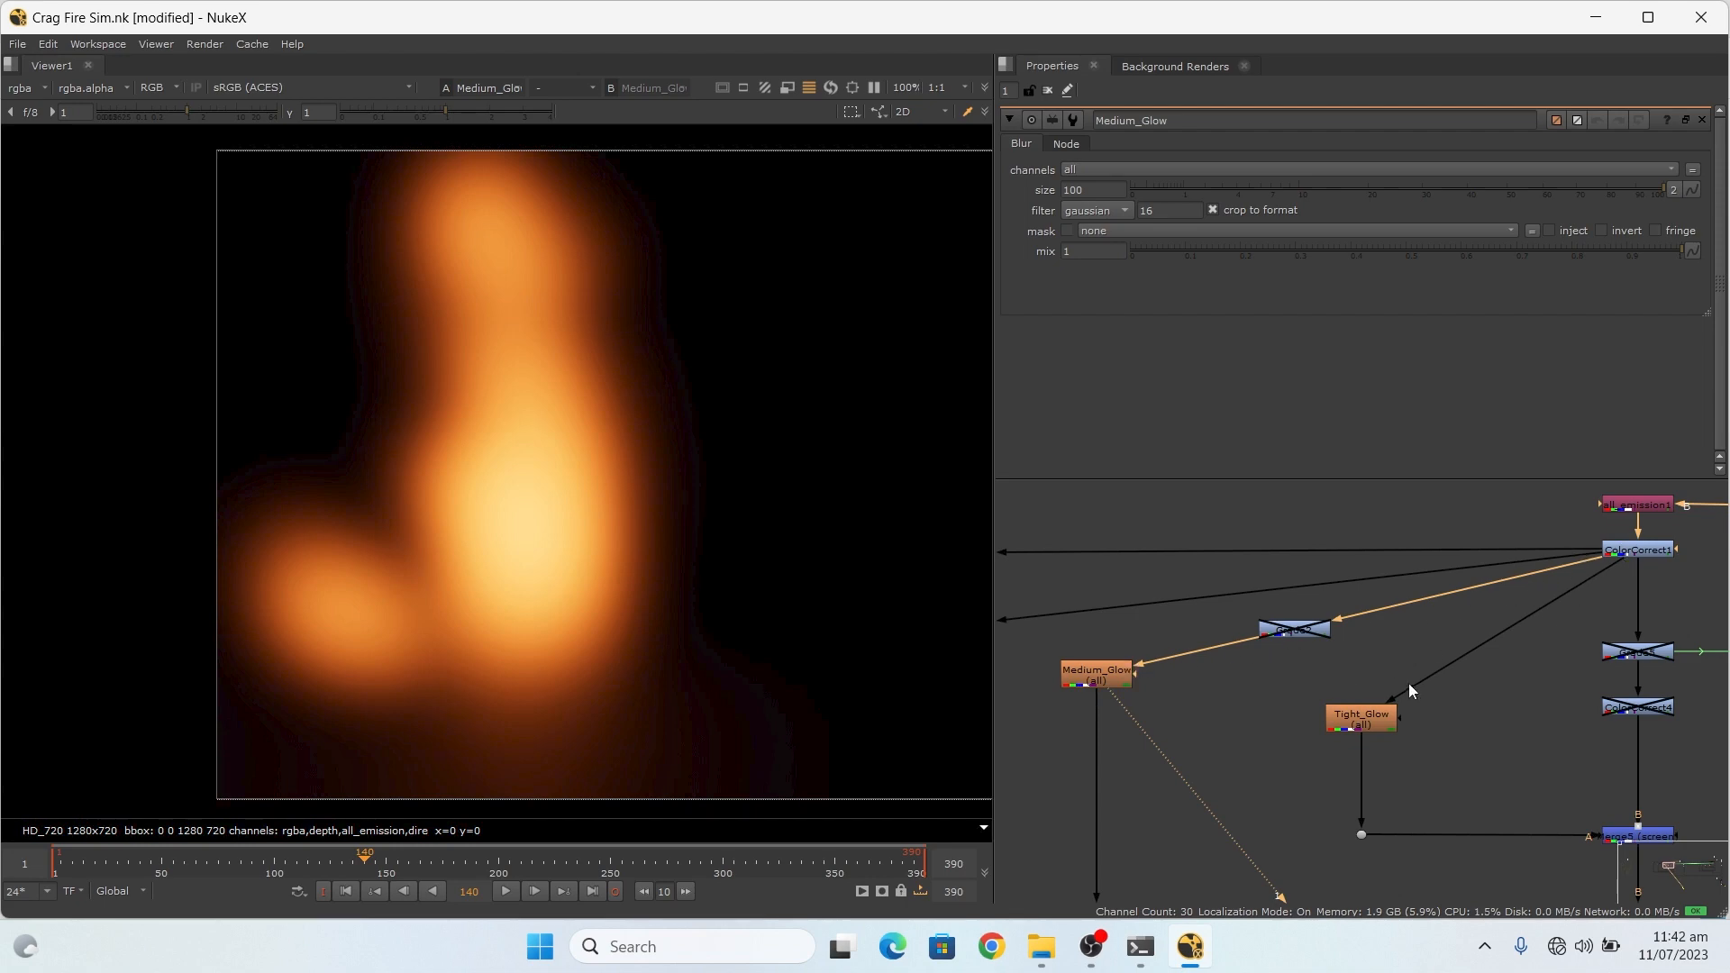
{"action": "scroll", "coordinate": [1703, 568], "scroll_direction": "up", "scroll_amount": 4}
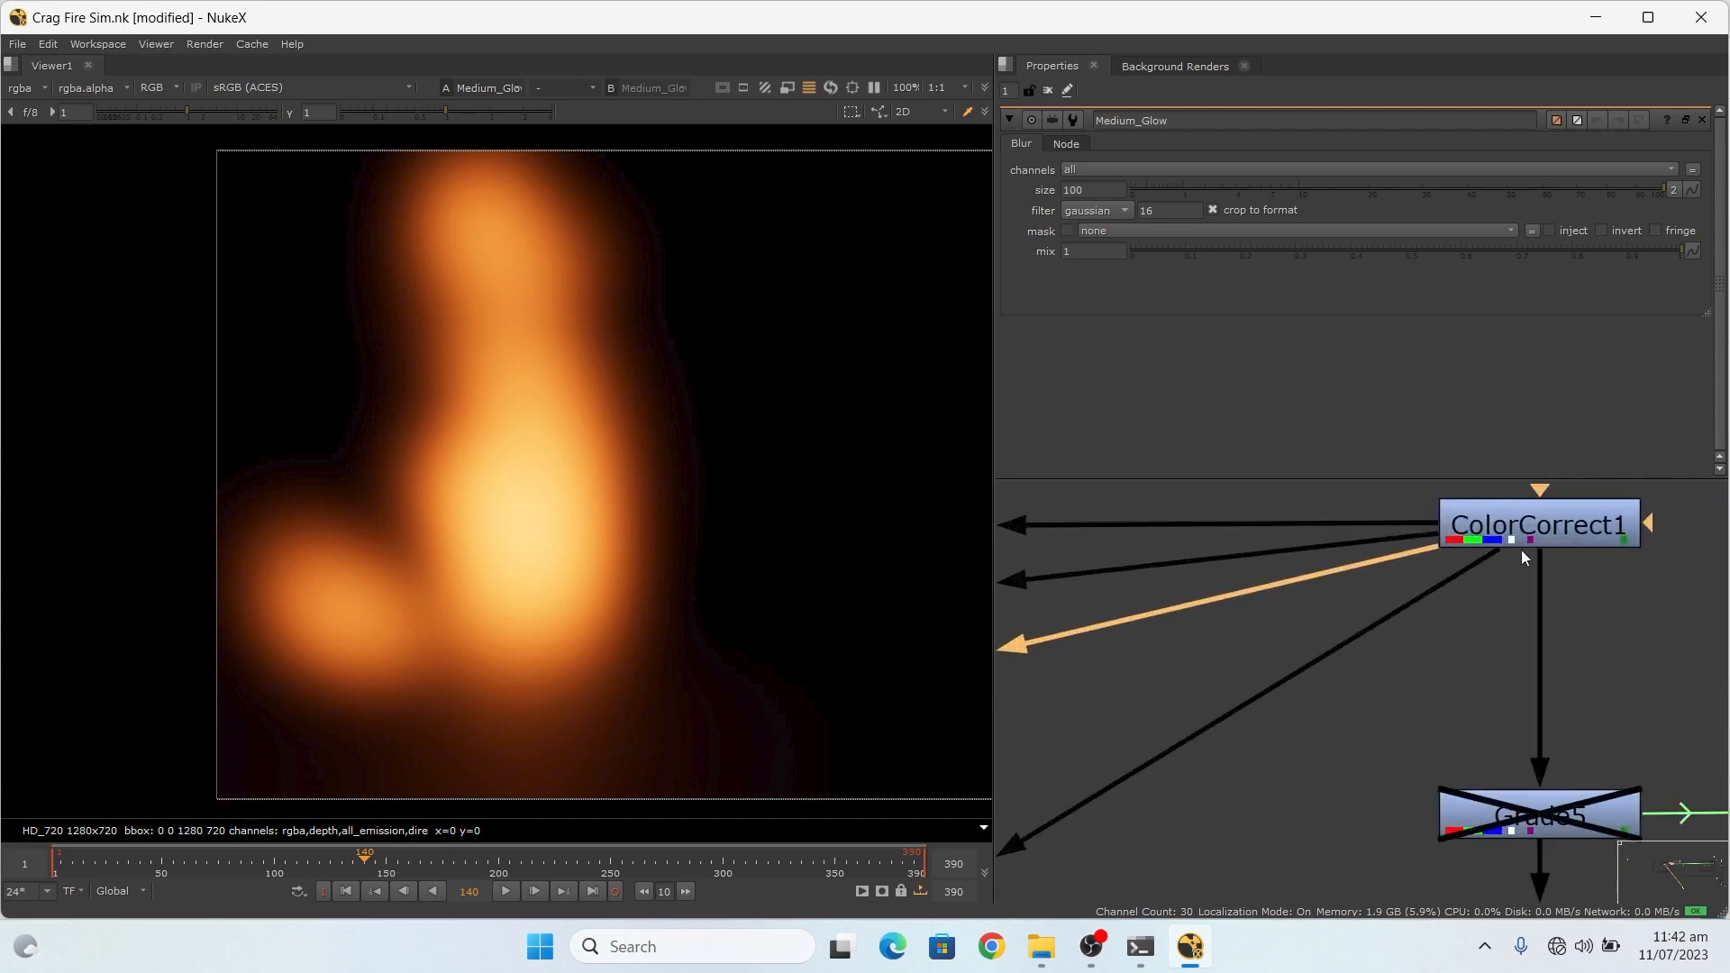
Step: Display the output of Merge6, where Medium_Glow joins the main branch, and examine the fire in the viewer
{"action": "scroll", "coordinate": [1709, 566], "scroll_direction": "down", "scroll_amount": 3}
{"action": "scroll", "coordinate": [1168, 685], "scroll_direction": "down", "scroll_amount": 4}
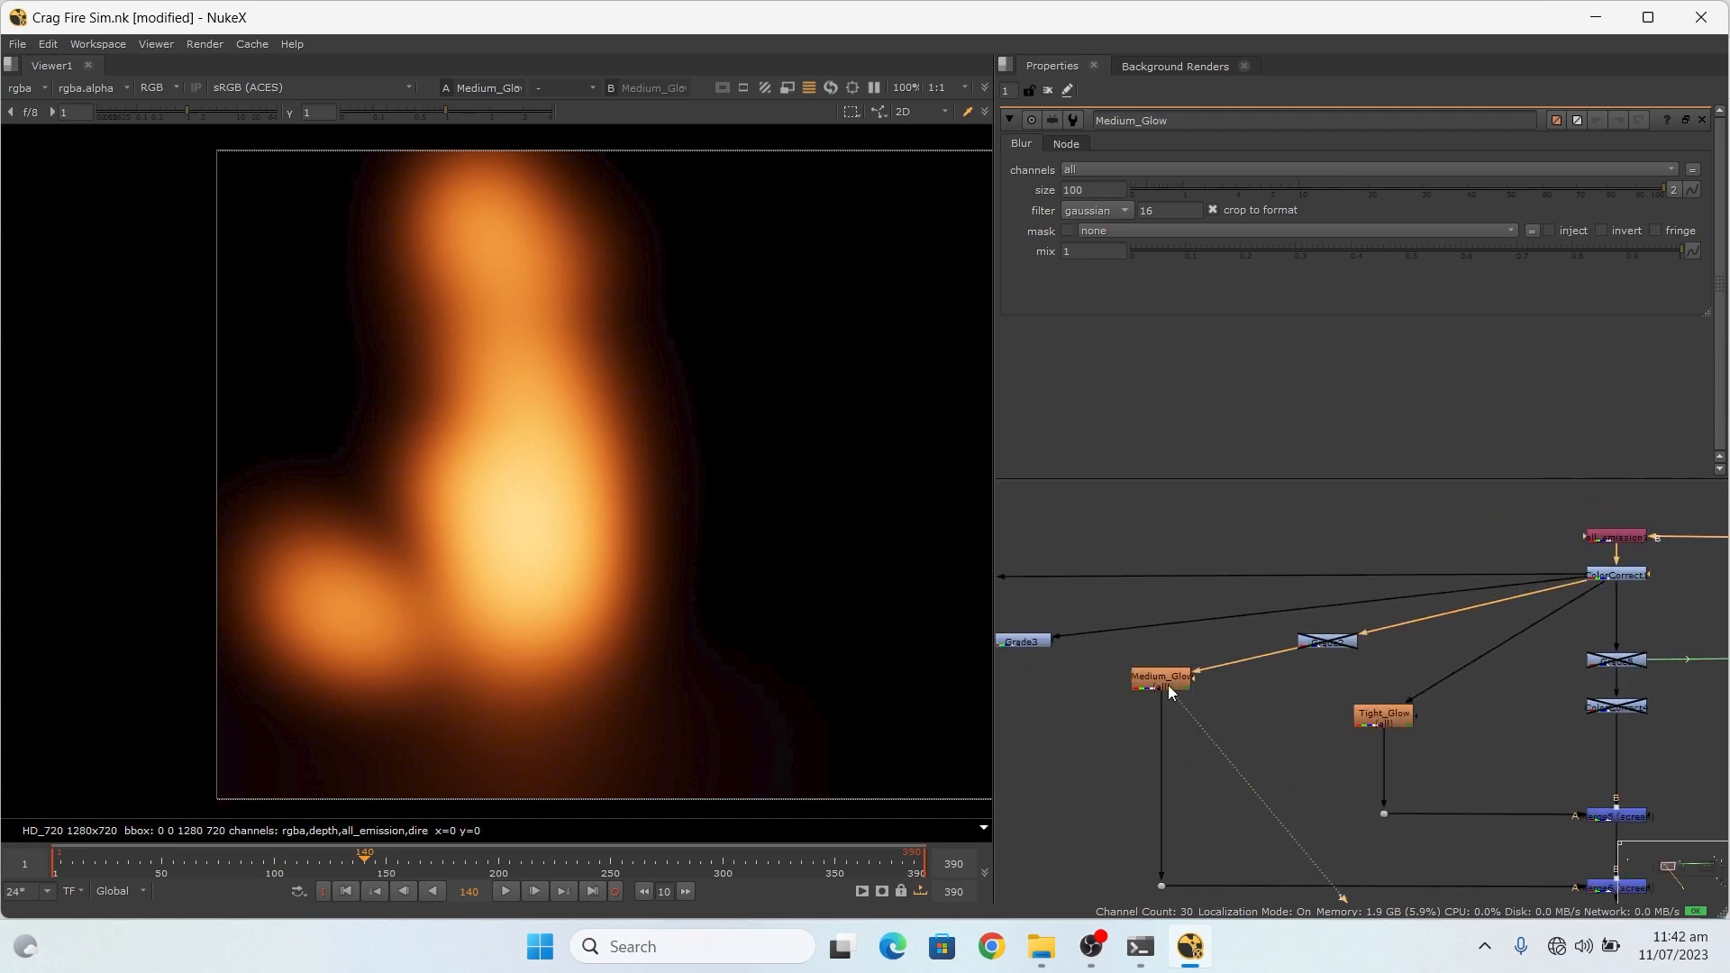
{"action": "scroll", "coordinate": [1197, 672], "scroll_direction": "up", "scroll_amount": 4}
{"action": "left_click", "coordinate": [1205, 668]}
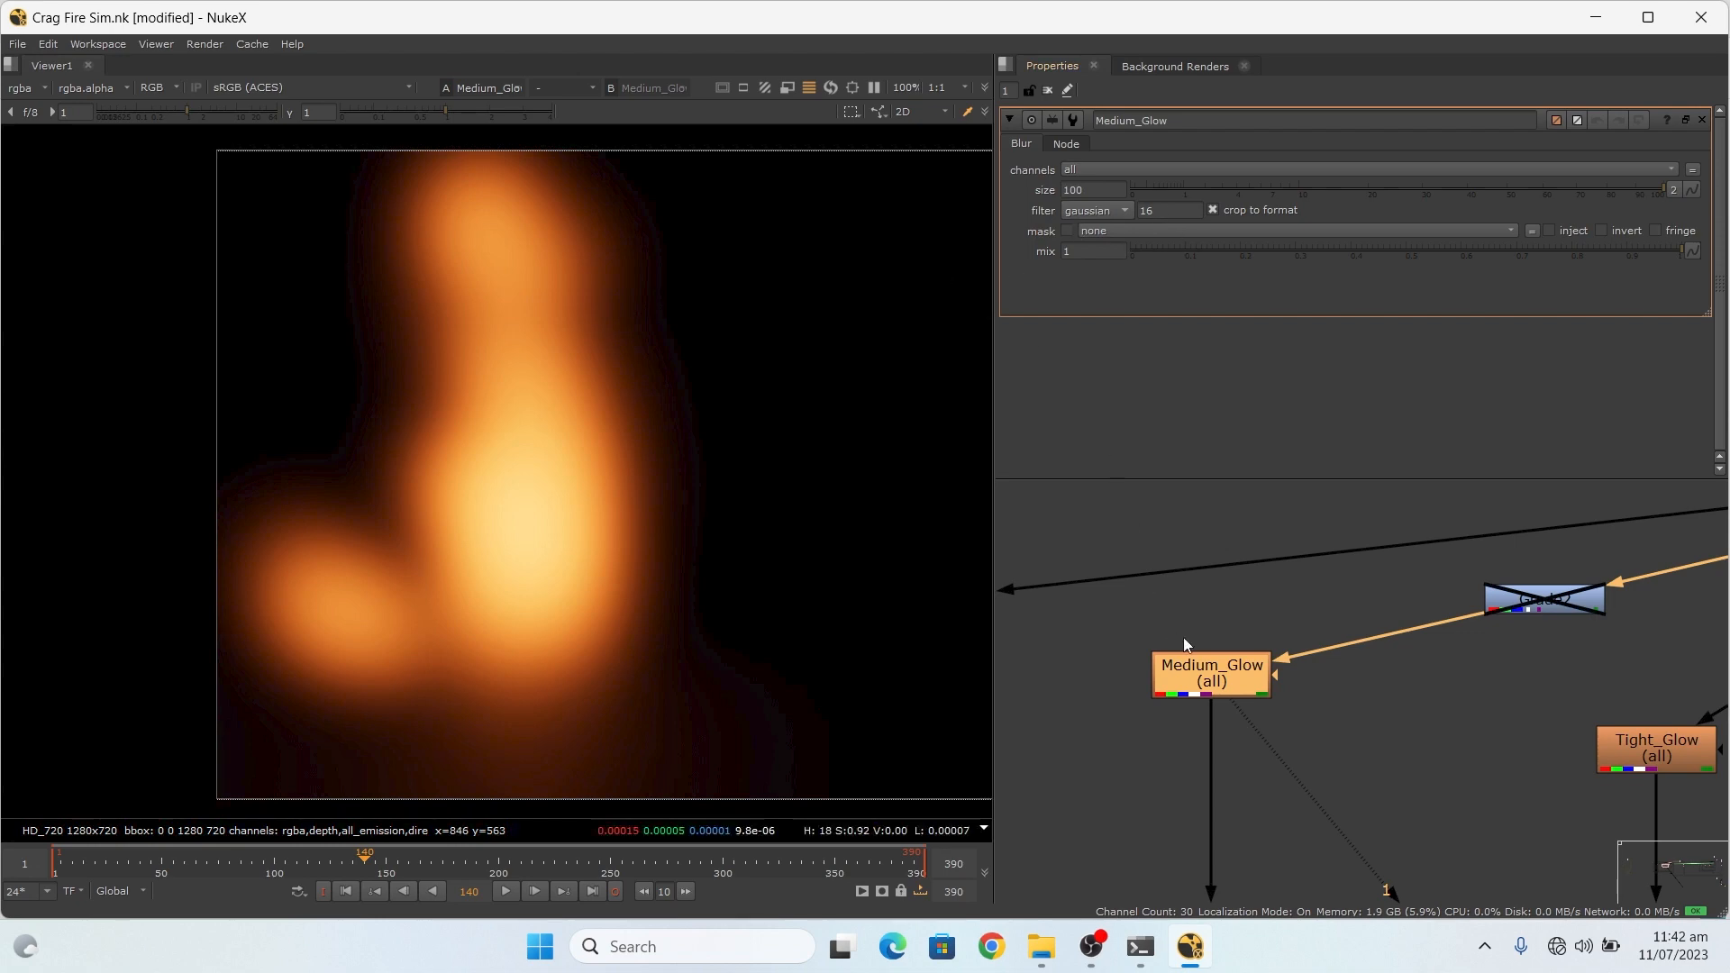
{"action": "scroll", "coordinate": [1369, 645], "scroll_direction": "down", "scroll_amount": 5}
{"action": "scroll", "coordinate": [1338, 667], "scroll_direction": "up", "scroll_amount": 2}
{"action": "scroll", "coordinate": [1279, 683], "scroll_direction": "down", "scroll_amount": 2}
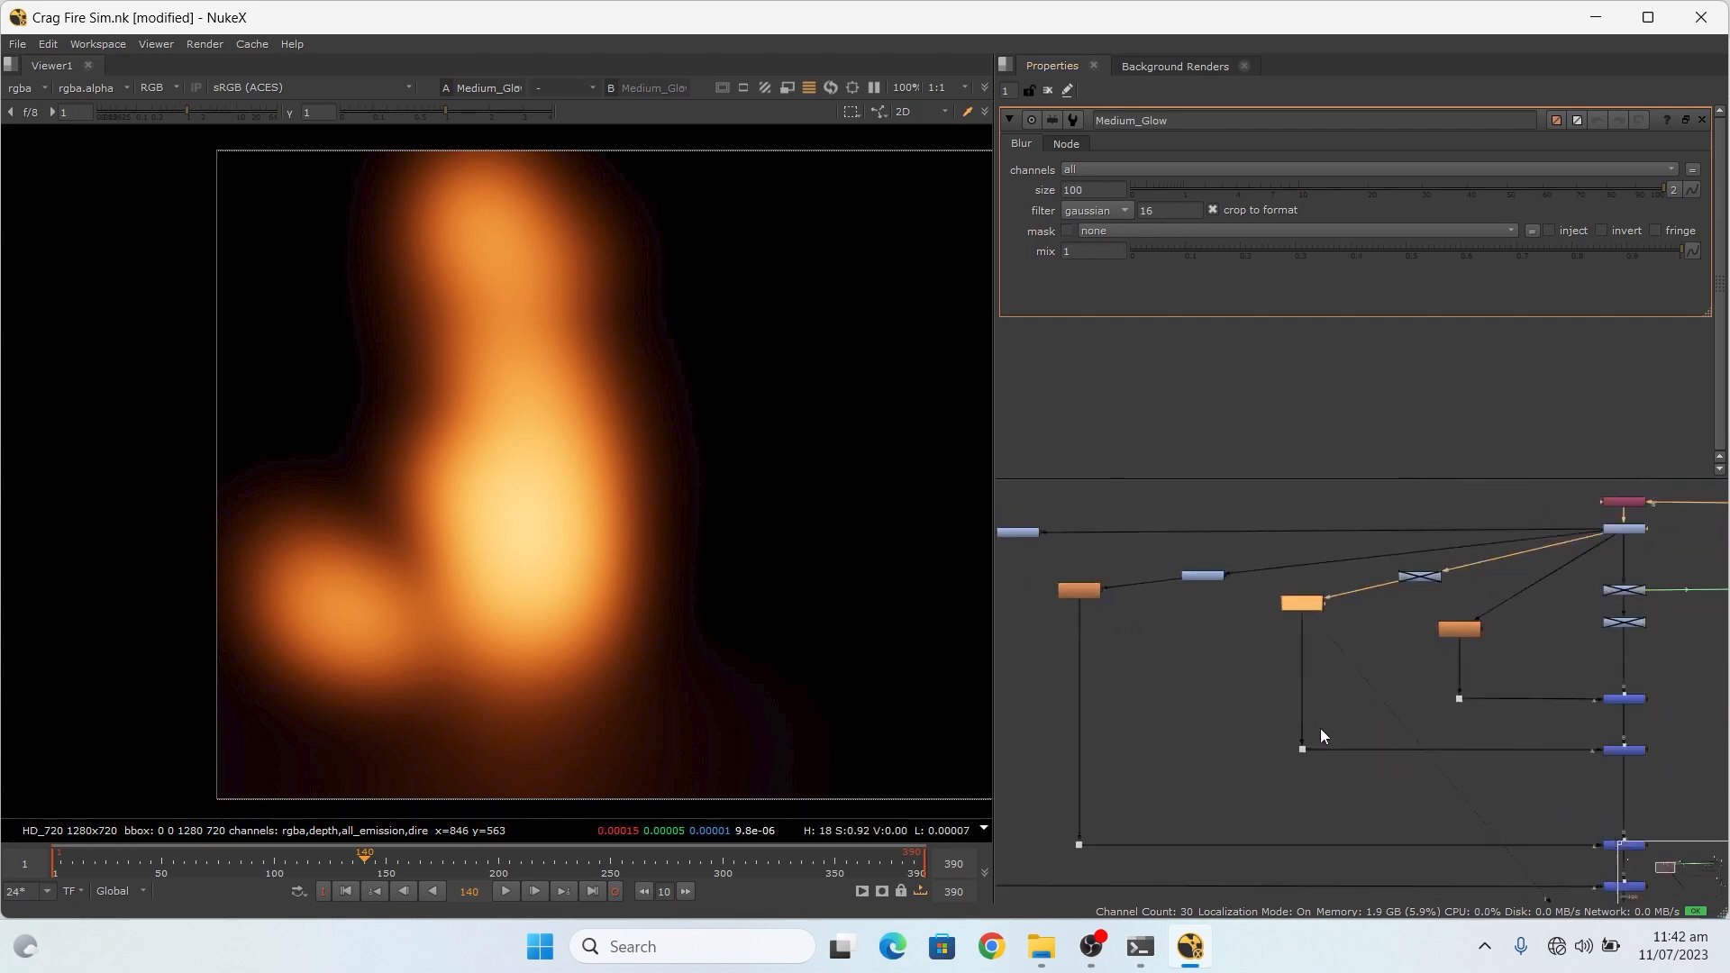
{"action": "scroll", "coordinate": [1441, 730], "scroll_direction": "up", "scroll_amount": 4}
{"action": "left_click", "coordinate": [1510, 746]}
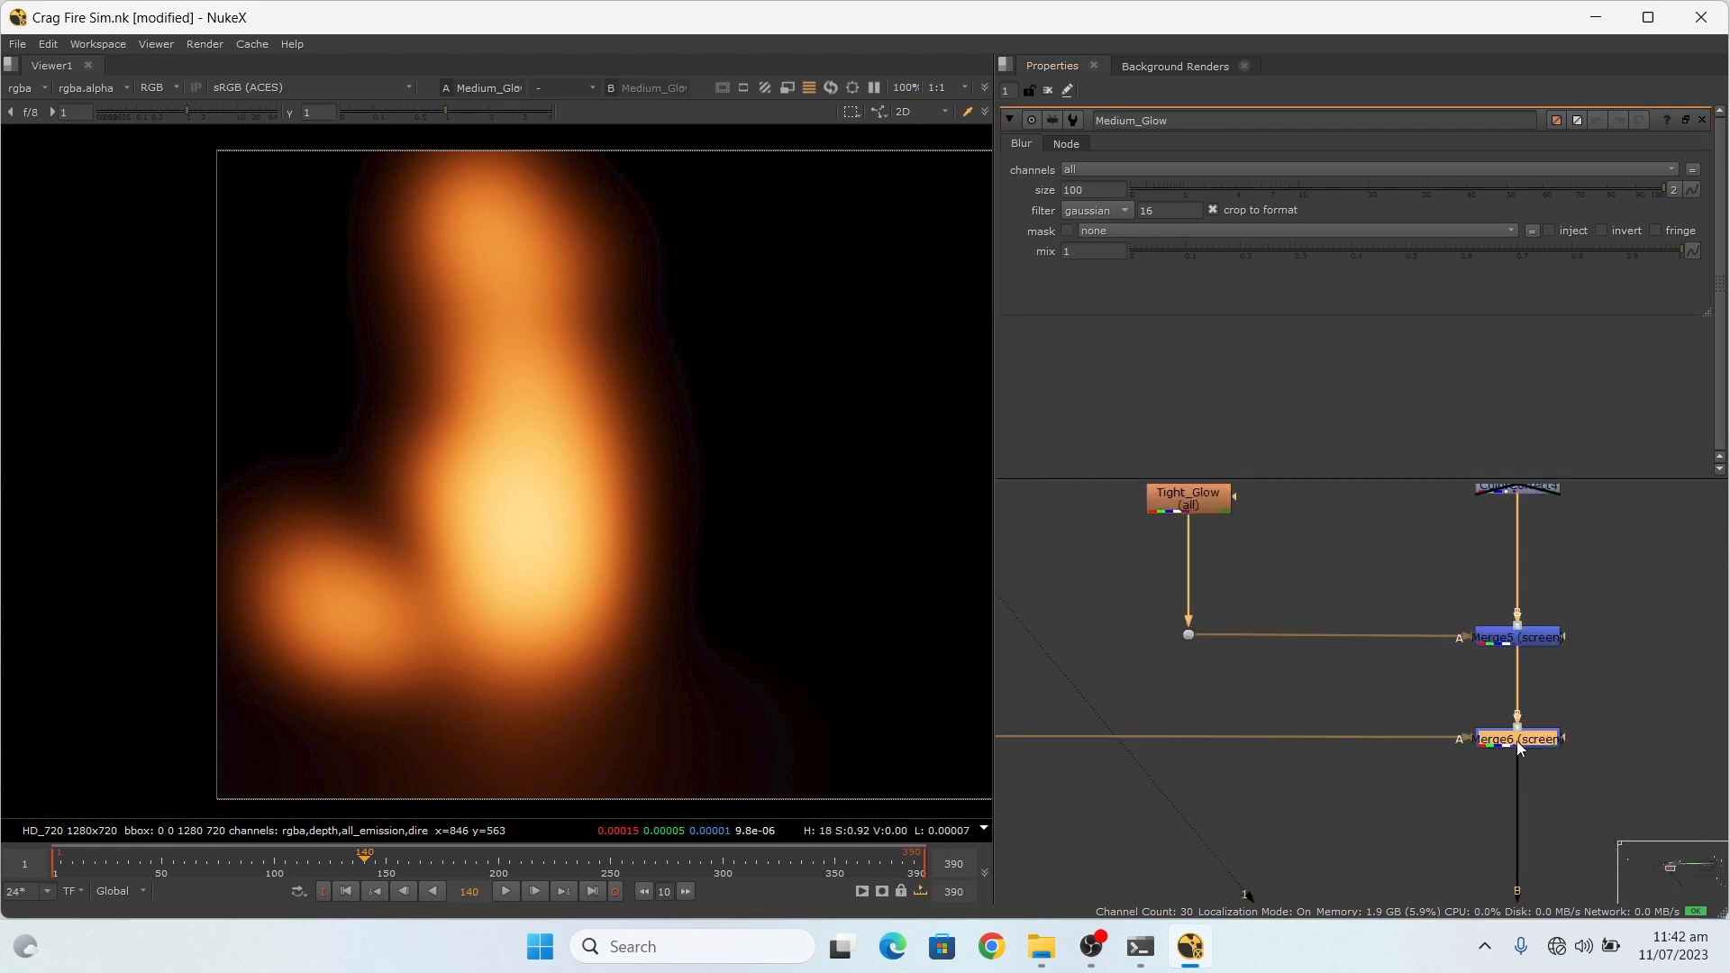
{"action": "key", "text": "1"}
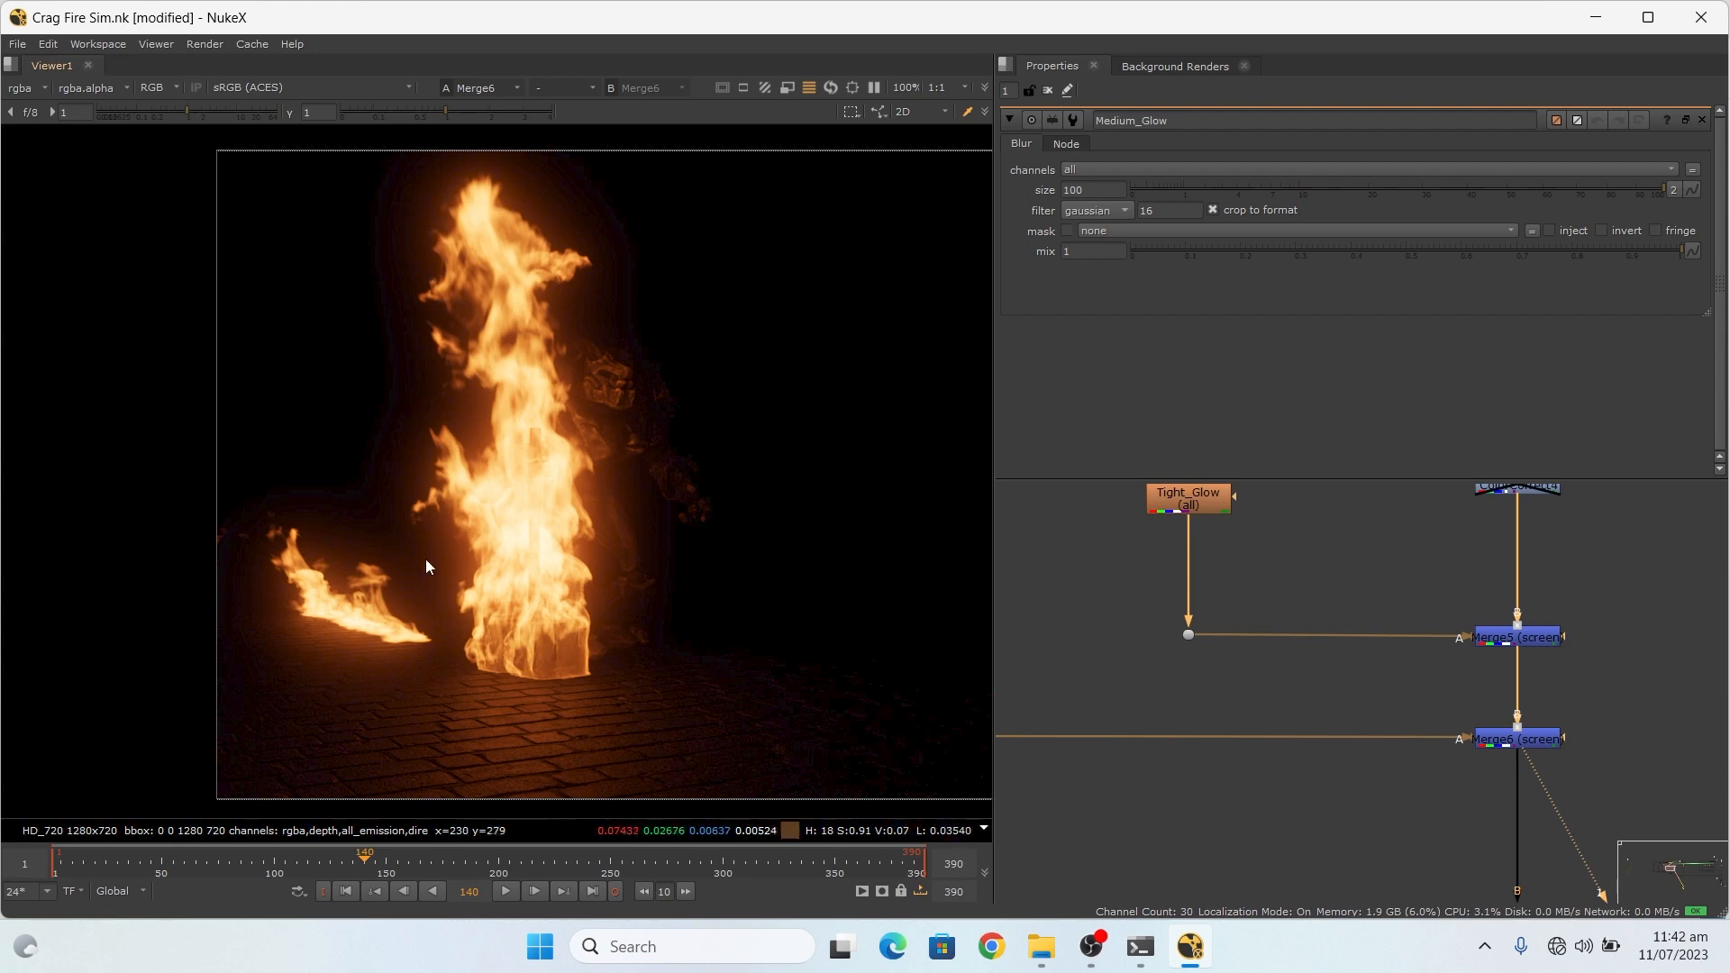
Step: Disable the two Grade nodes feeding the Wide_Glow and Soft_Glow blurs
{"action": "scroll", "coordinate": [1641, 737], "scroll_direction": "down", "scroll_amount": 5}
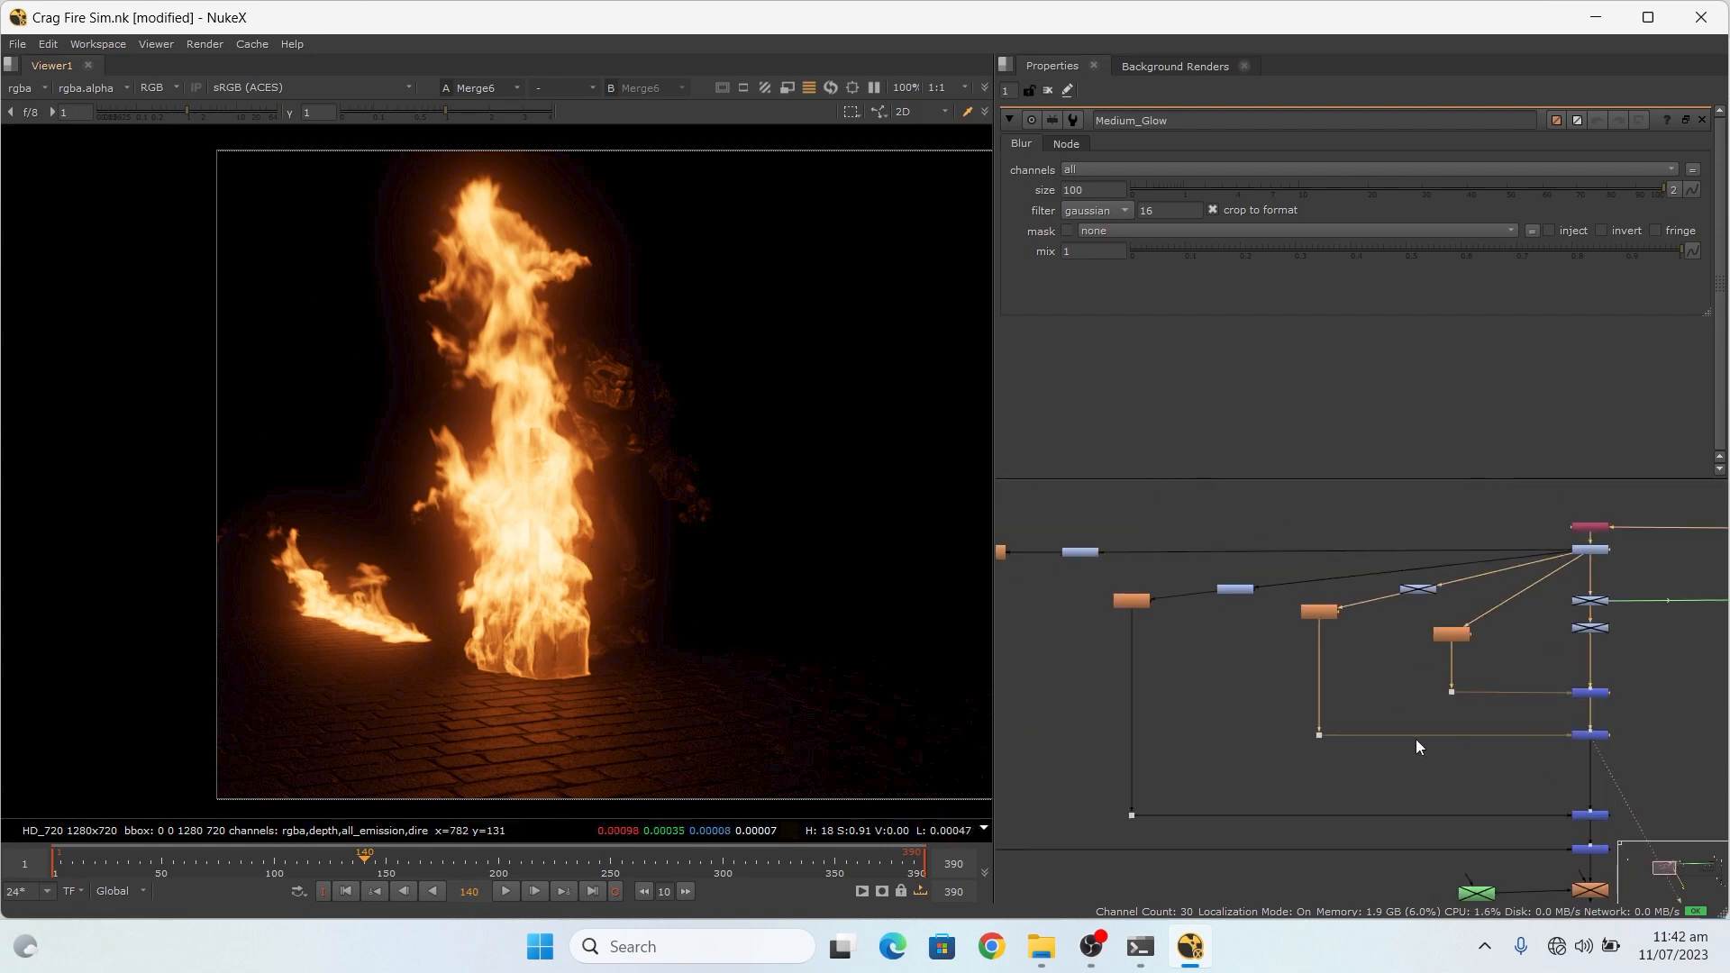
{"action": "scroll", "coordinate": [1445, 744], "scroll_direction": "up", "scroll_amount": 3}
{"action": "scroll", "coordinate": [1491, 761], "scroll_direction": "down", "scroll_amount": 3}
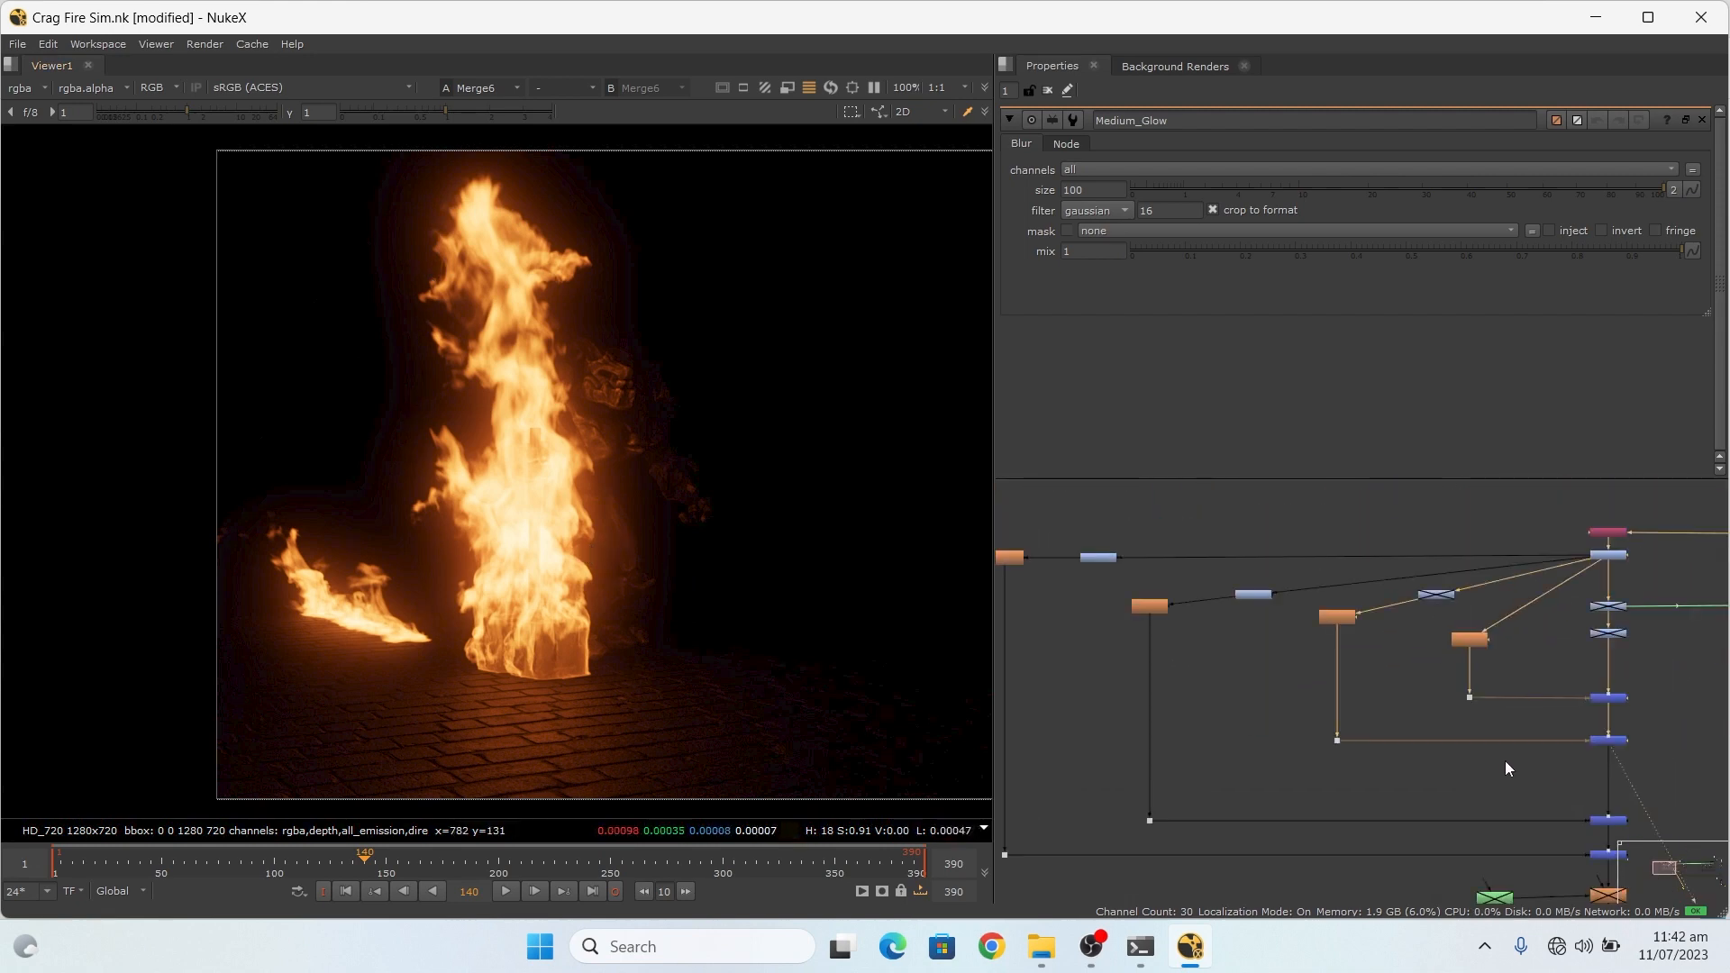
{"action": "left_click", "coordinate": [1087, 558]}
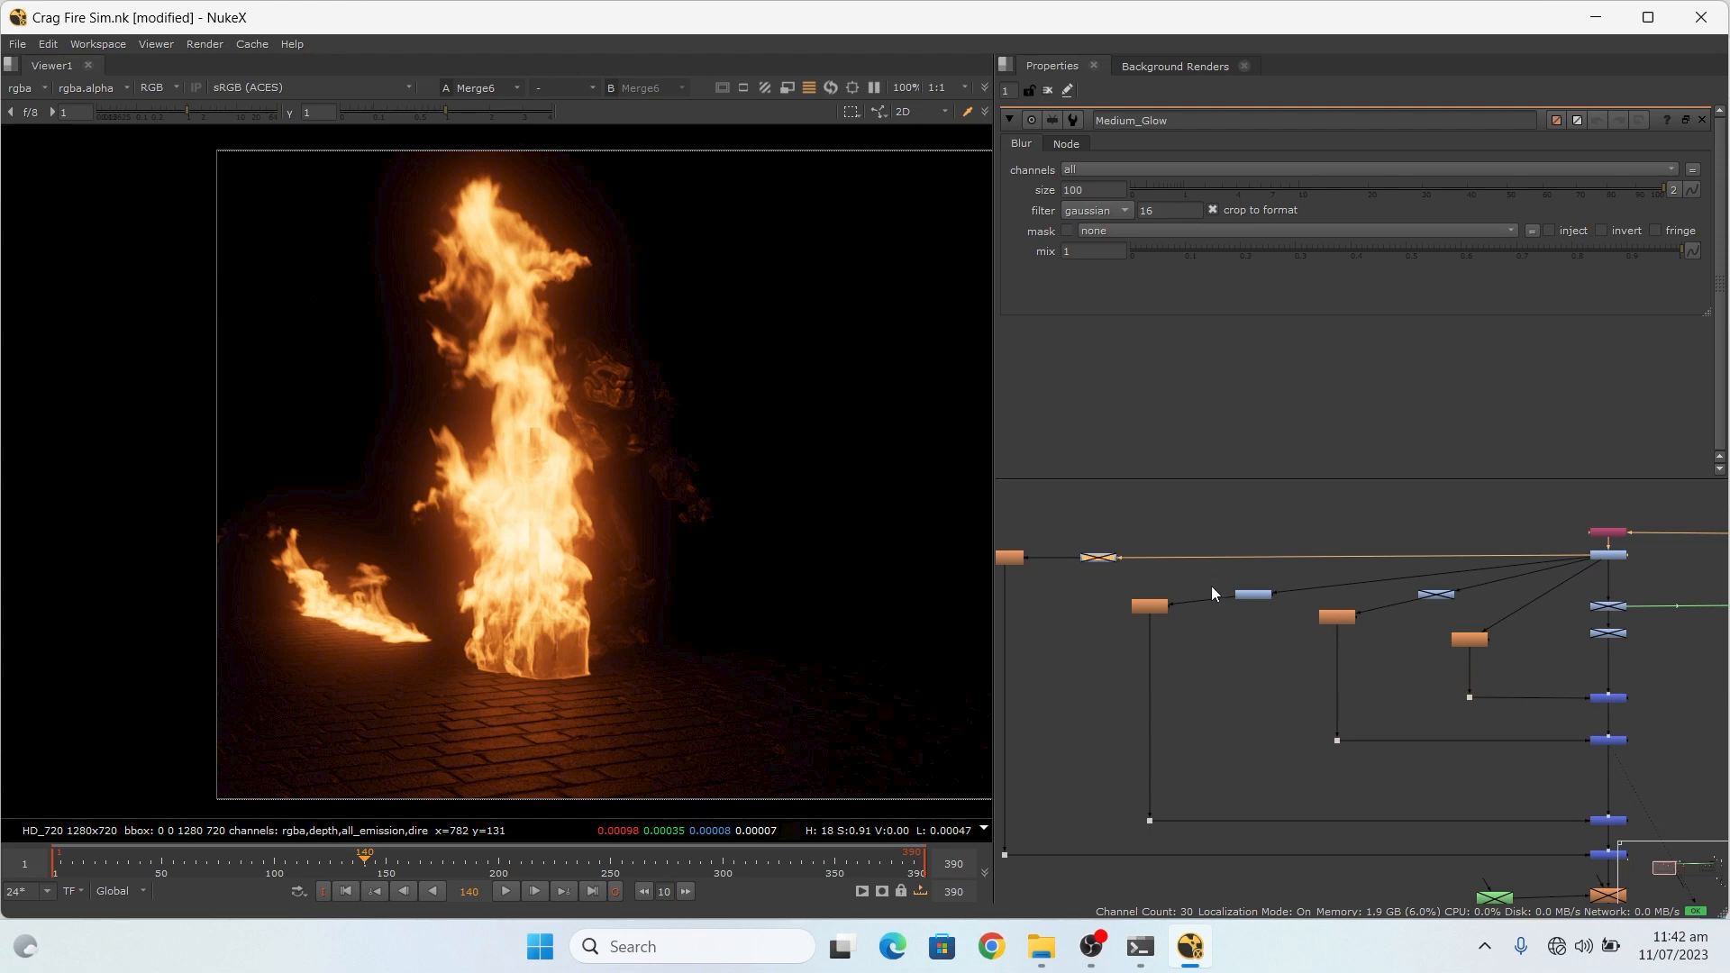
{"action": "left_click", "coordinate": [1245, 587]}
{"action": "left_click", "coordinate": [1247, 592]}
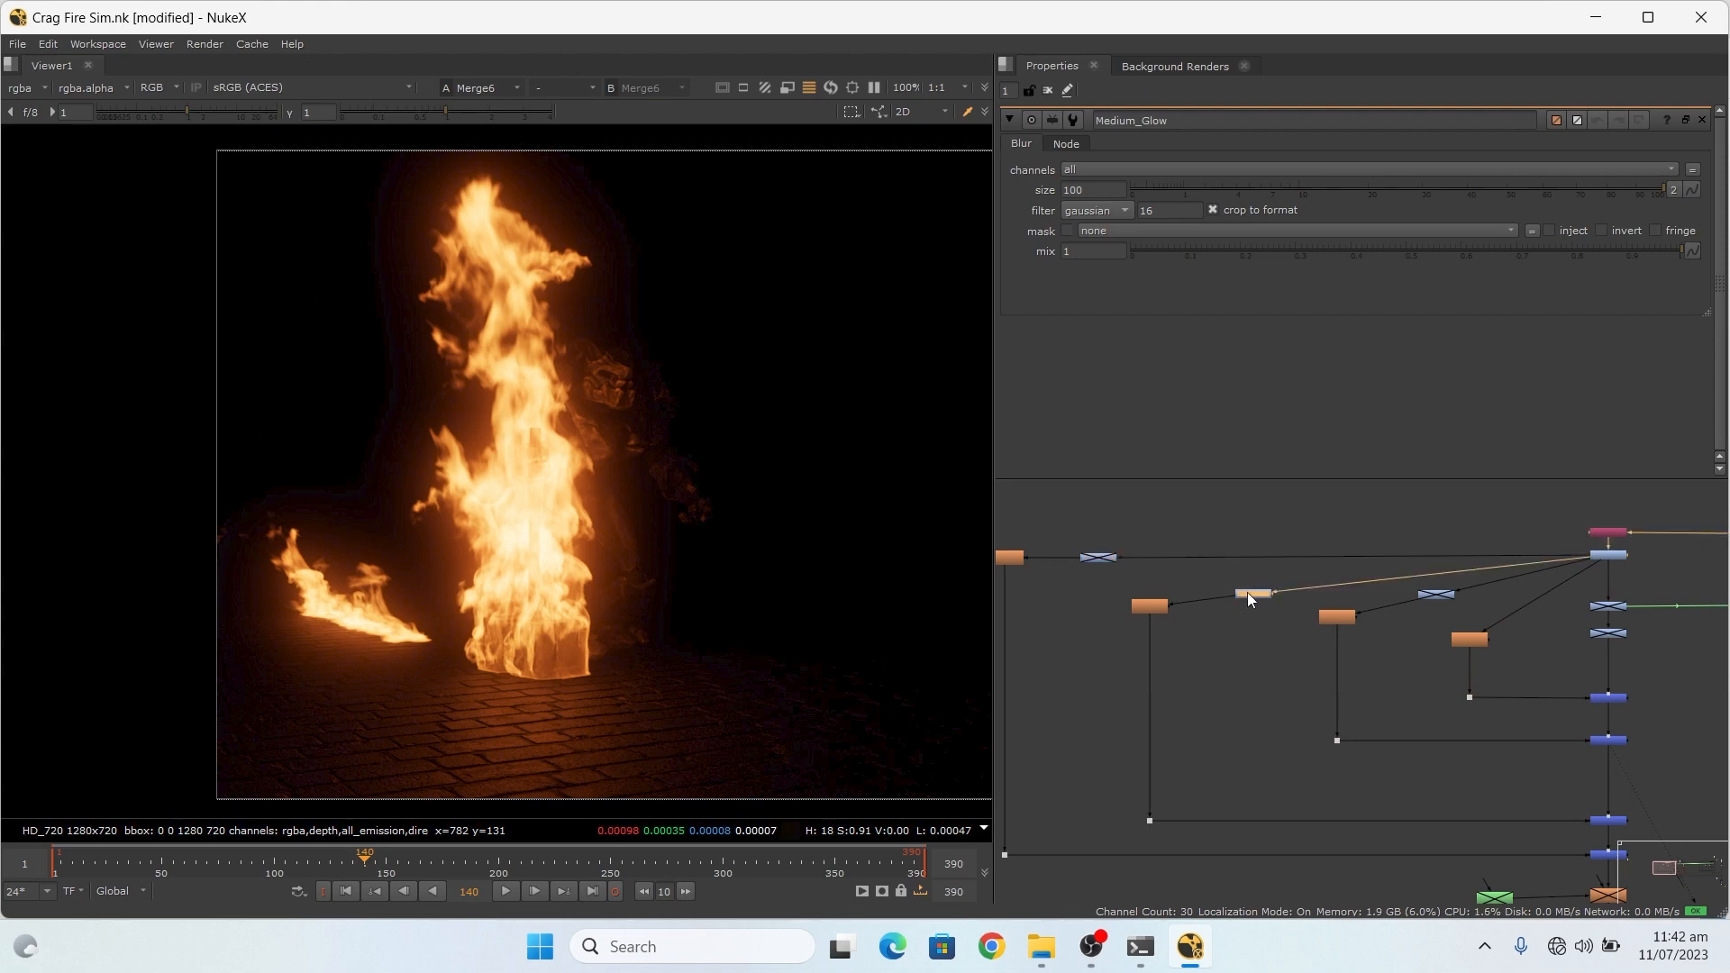
Step: Display the Soft_Glow node's output in the viewer
{"action": "left_click", "coordinate": [1209, 681]}
{"action": "left_click", "coordinate": [1148, 609]}
{"action": "key", "text": "1"}
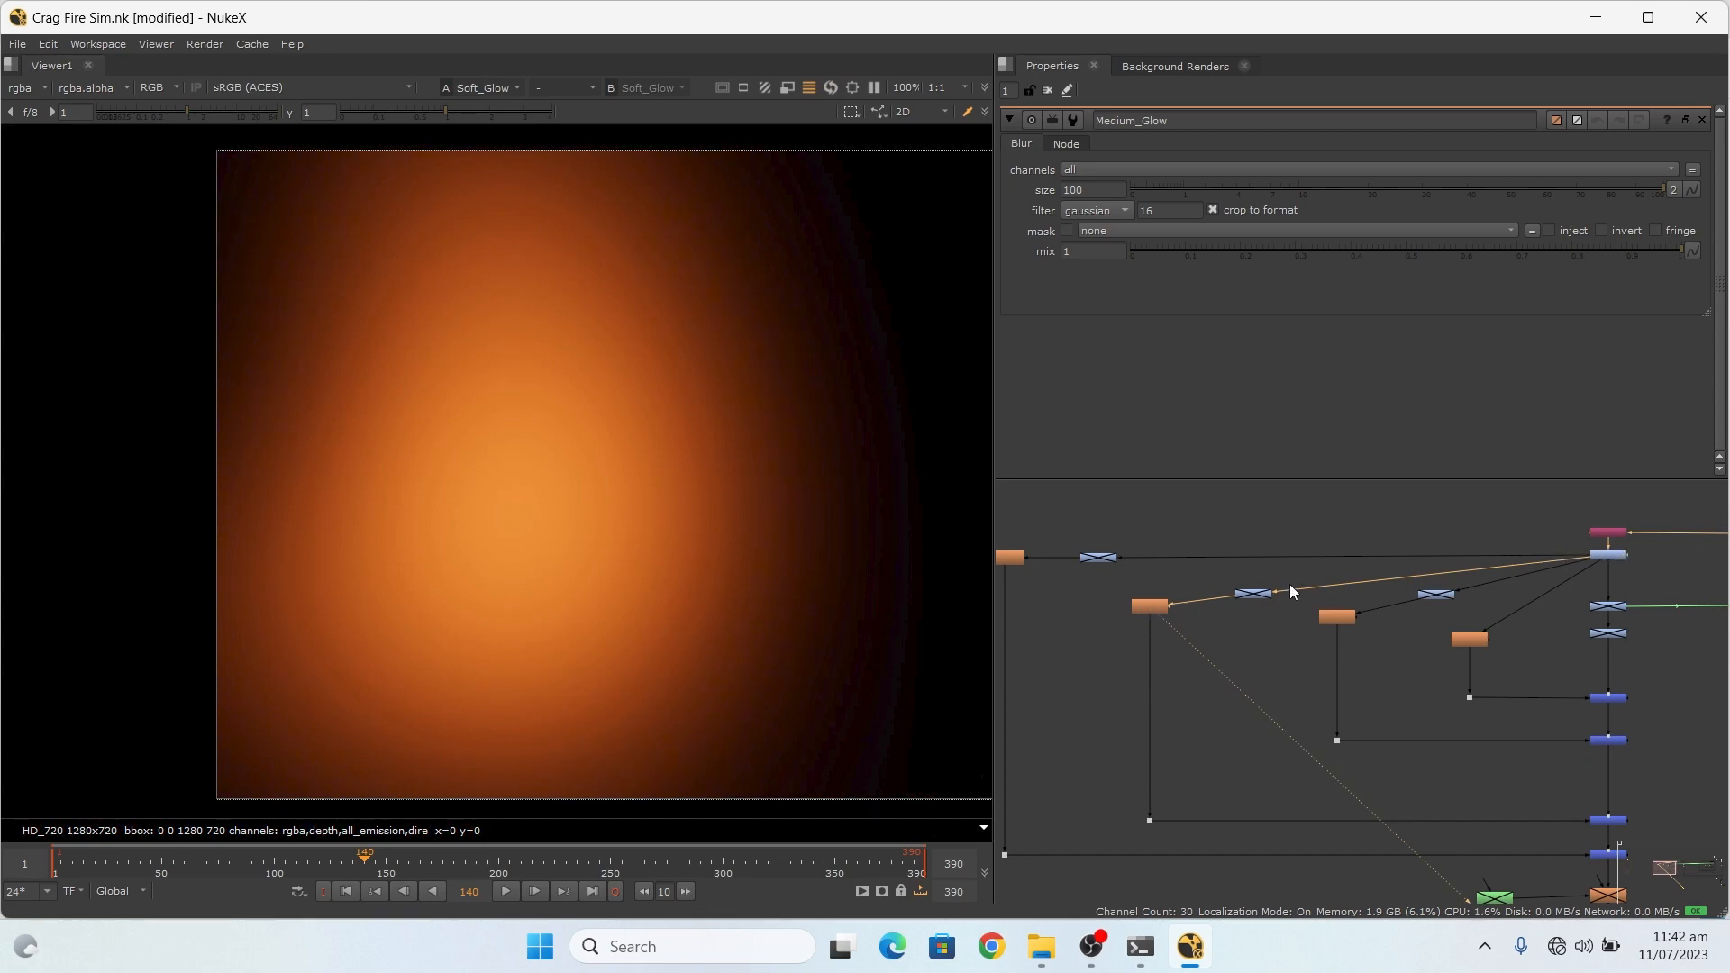
Step: Open the Soft_Glow Blur node's properties, check its blur size and examine the resulting glow in the viewer
{"action": "scroll", "coordinate": [1289, 584], "scroll_direction": "up", "scroll_amount": 3}
{"action": "scroll", "coordinate": [1467, 587], "scroll_direction": "down", "scroll_amount": 5}
{"action": "scroll", "coordinate": [1488, 526], "scroll_direction": "up", "scroll_amount": 5}
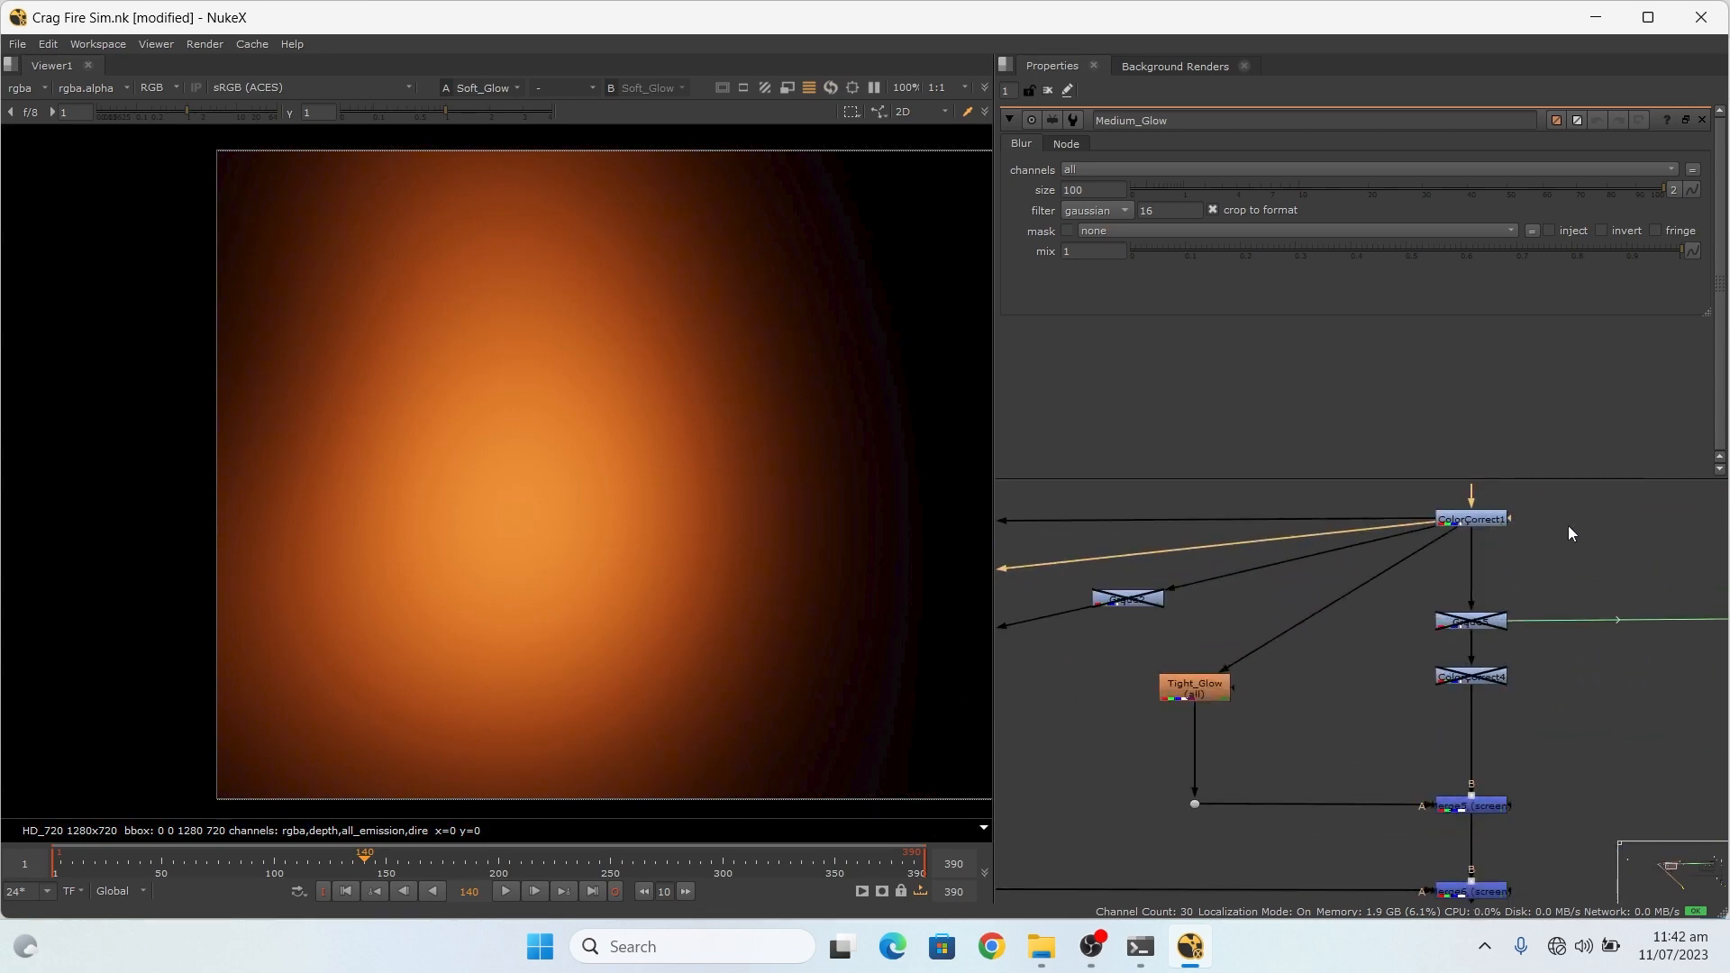
{"action": "scroll", "coordinate": [1465, 512], "scroll_direction": "up", "scroll_amount": 5}
{"action": "scroll", "coordinate": [1660, 573], "scroll_direction": "down", "scroll_amount": 8}
{"action": "scroll", "coordinate": [1212, 599], "scroll_direction": "up", "scroll_amount": 3}
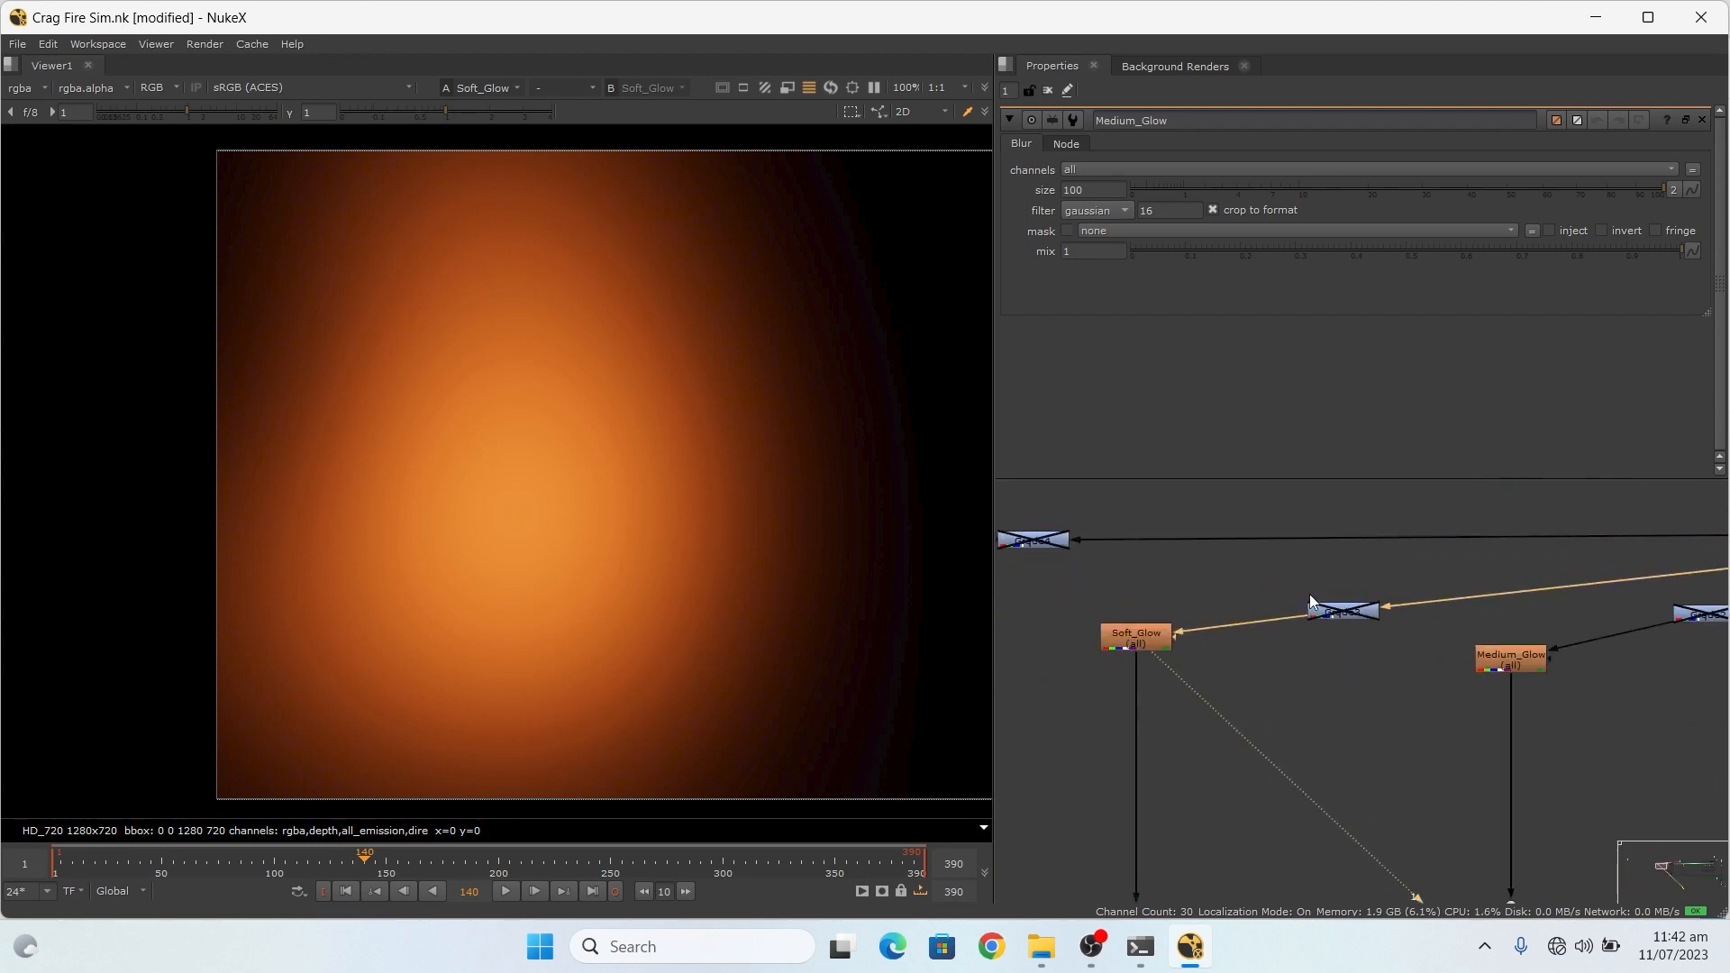
{"action": "scroll", "coordinate": [1115, 642], "scroll_direction": "up", "scroll_amount": 5}
{"action": "scroll", "coordinate": [1327, 642], "scroll_direction": "down", "scroll_amount": 4}
{"action": "scroll", "coordinate": [1272, 656], "scroll_direction": "up", "scroll_amount": 5}
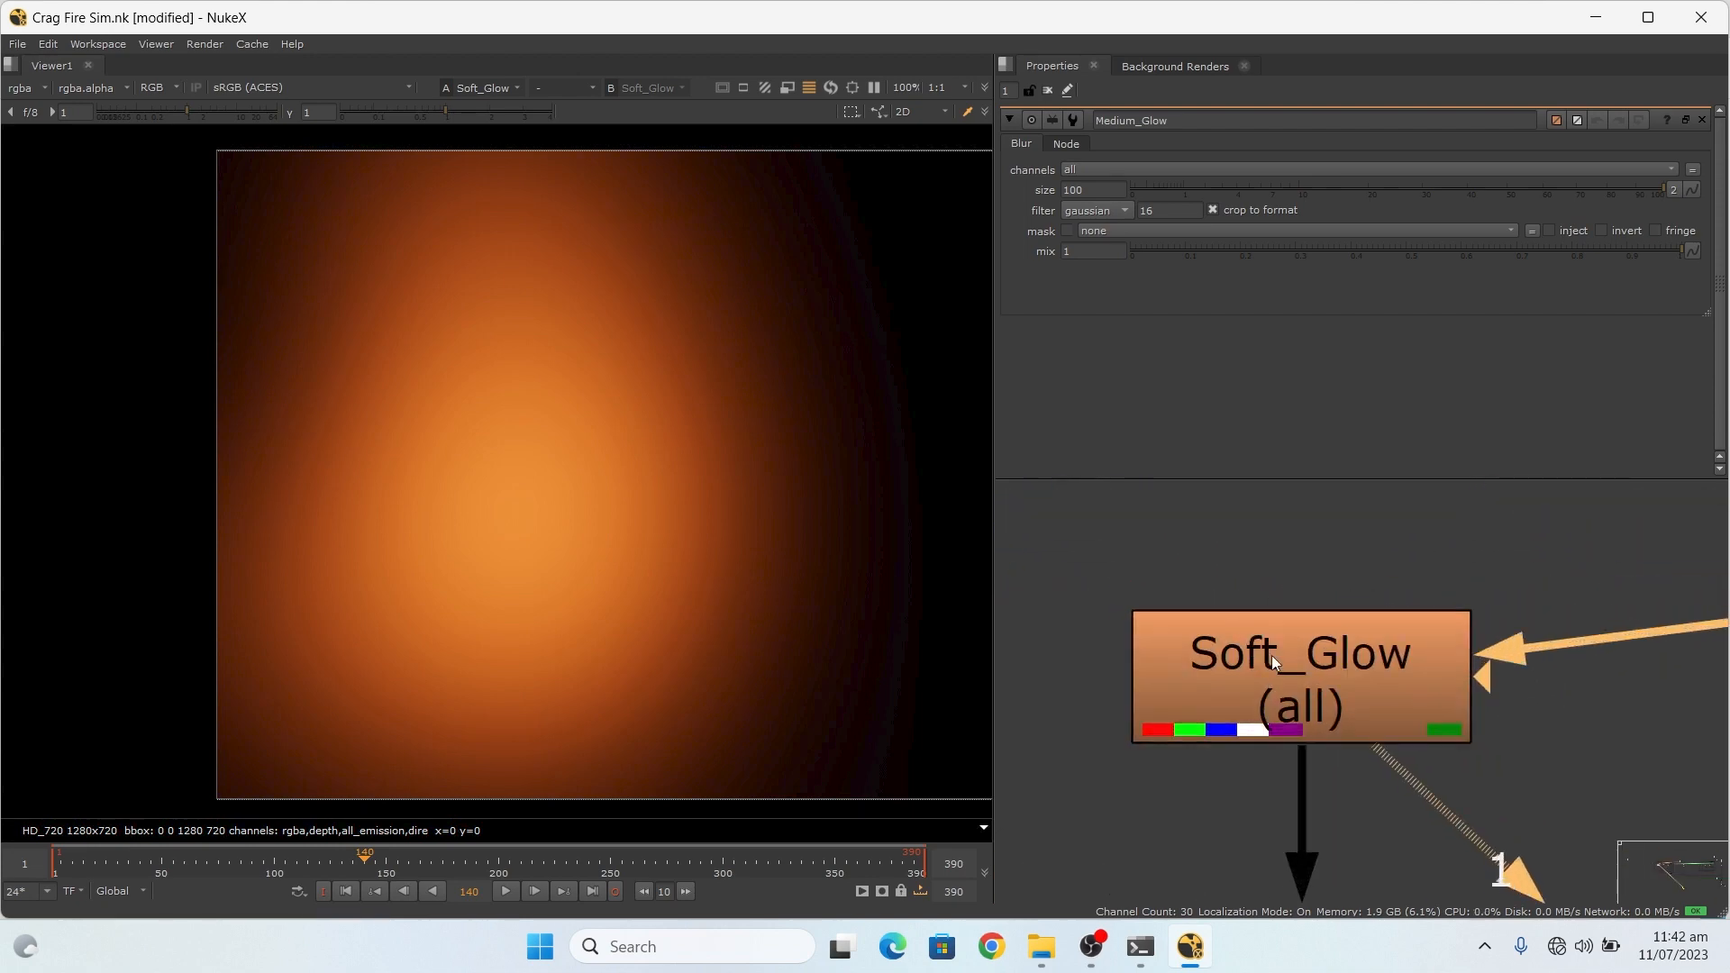
{"action": "double_click", "coordinate": [1272, 656]}
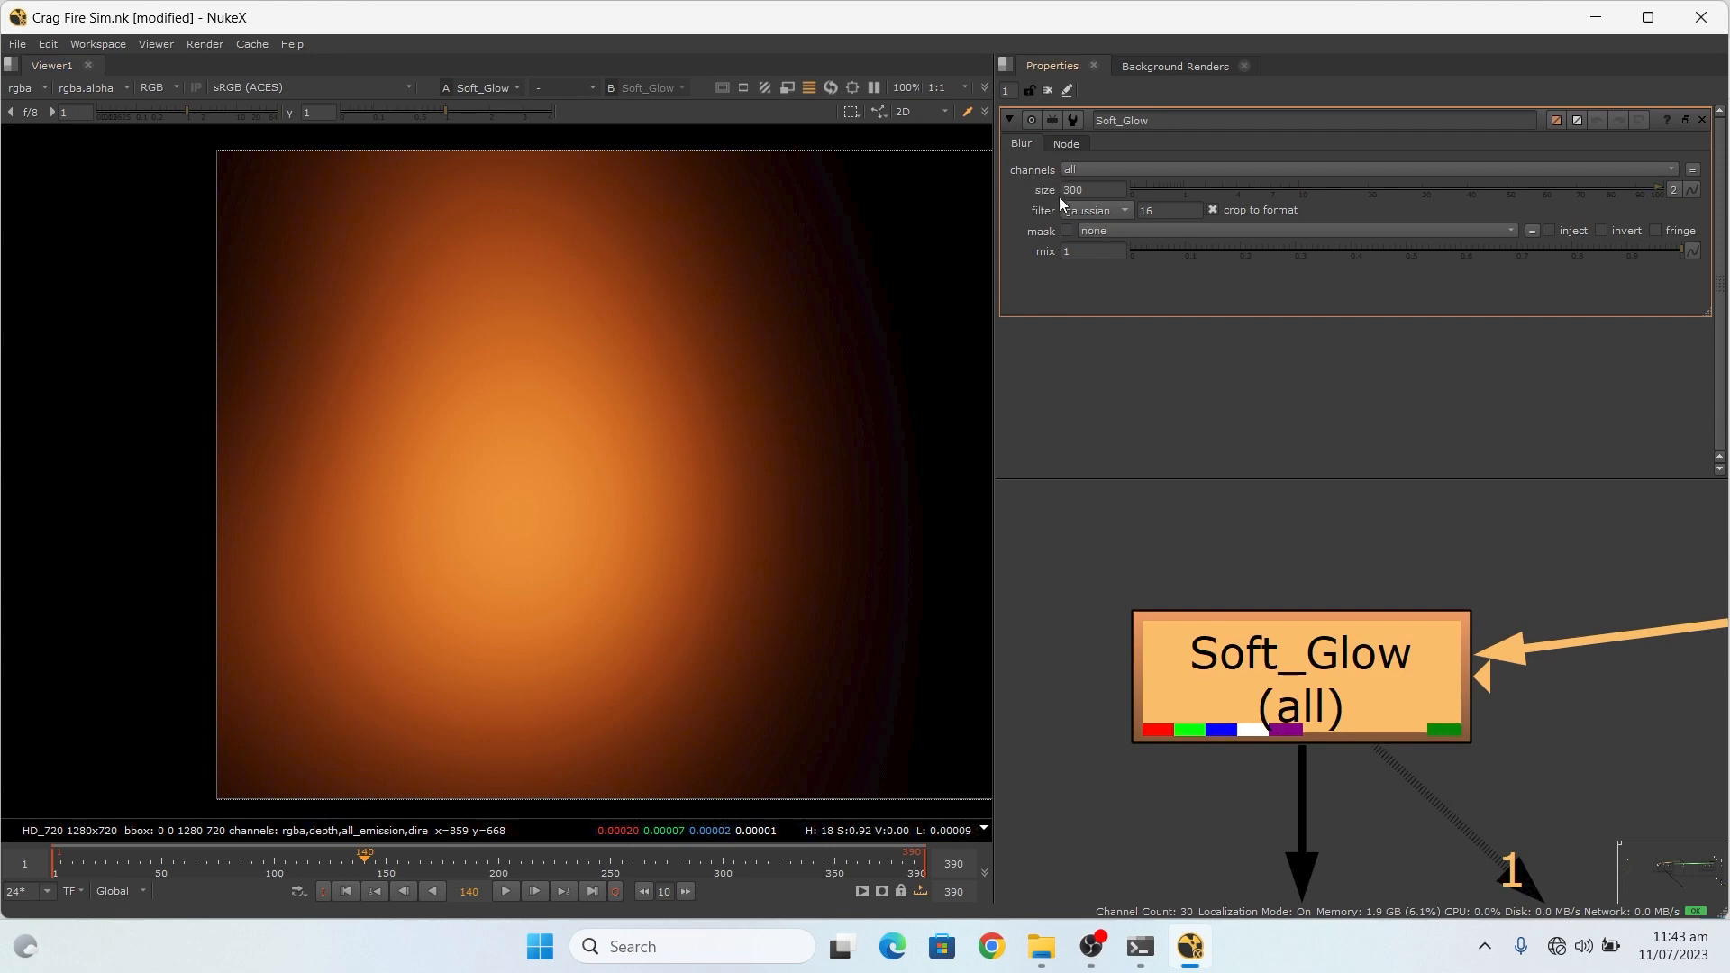
{"action": "scroll", "coordinate": [591, 517], "scroll_direction": "down", "scroll_amount": 2}
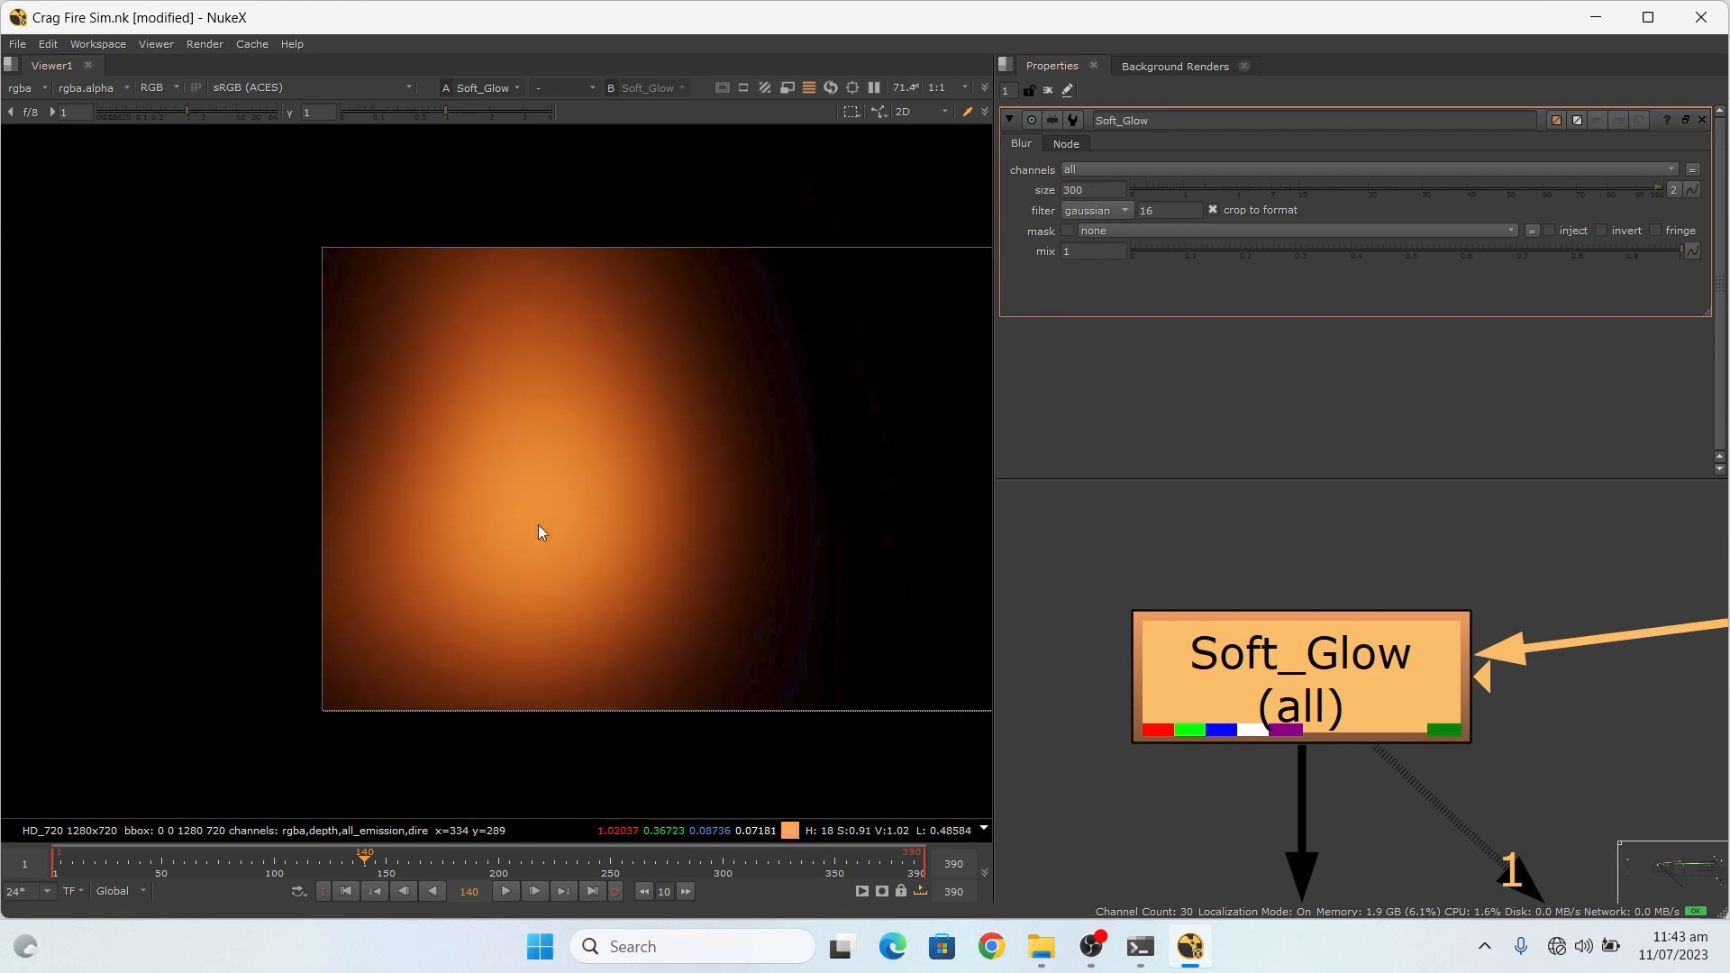
Step: Display the output of Merge7, where Soft_Glow joins the main branch, in the viewer
{"action": "scroll", "coordinate": [1236, 734], "scroll_direction": "down", "scroll_amount": 8}
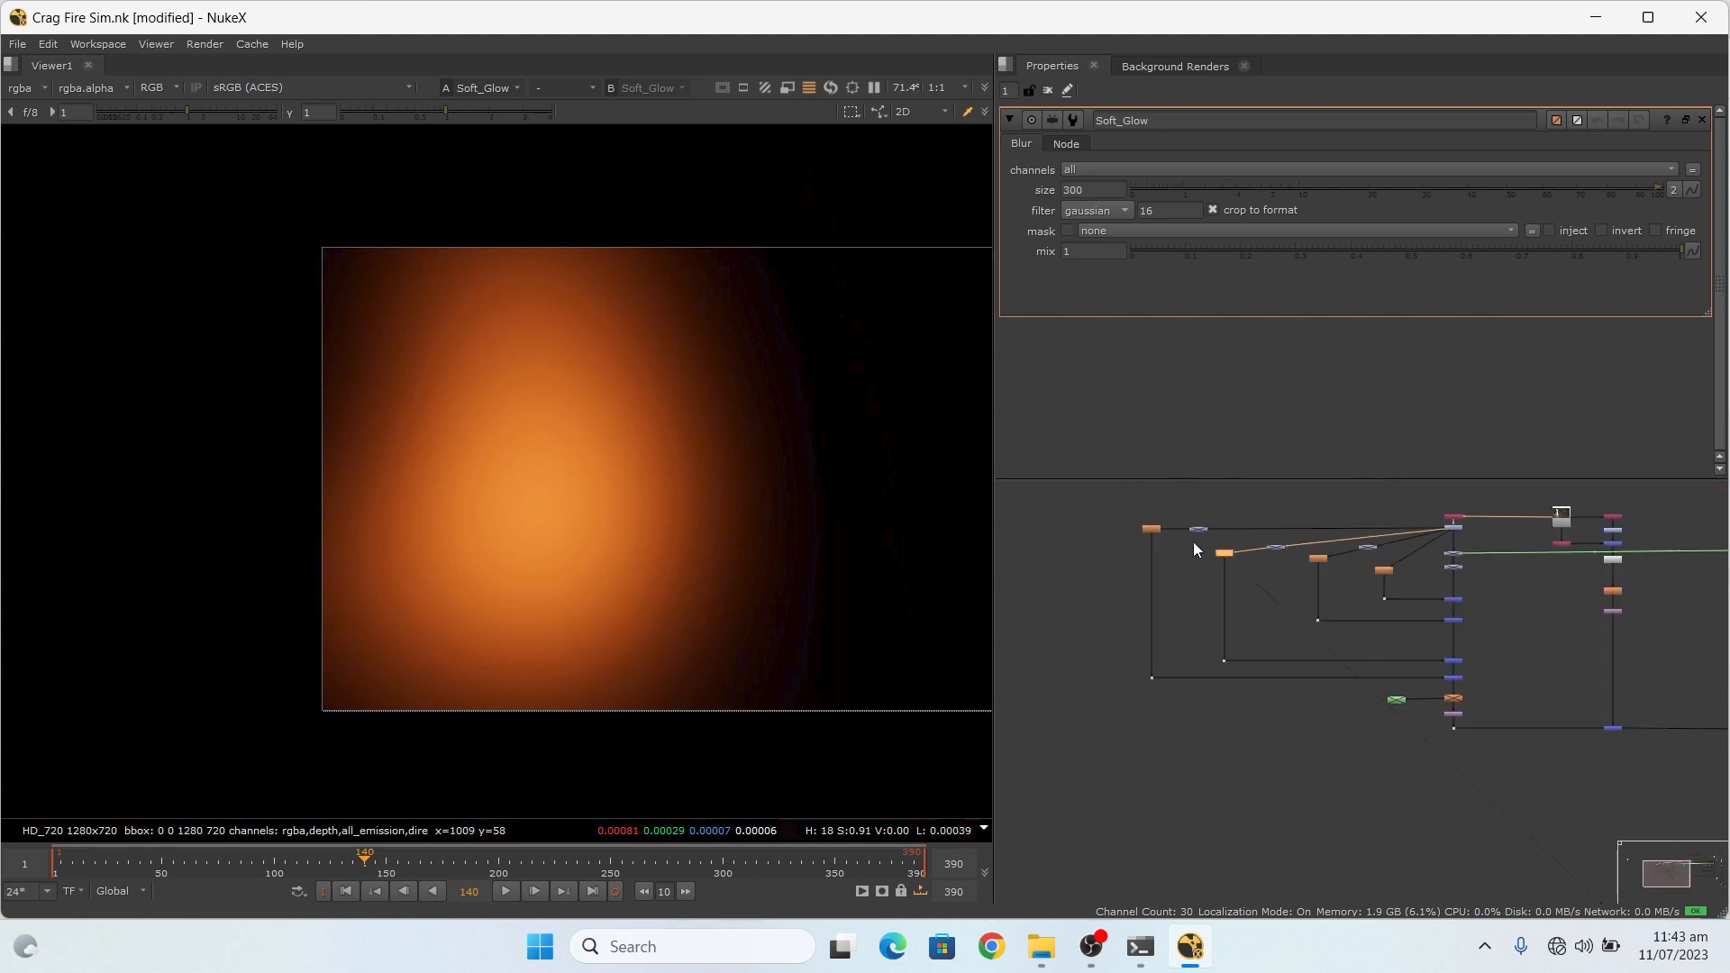
{"action": "scroll", "coordinate": [1214, 617], "scroll_direction": "up", "scroll_amount": 10}
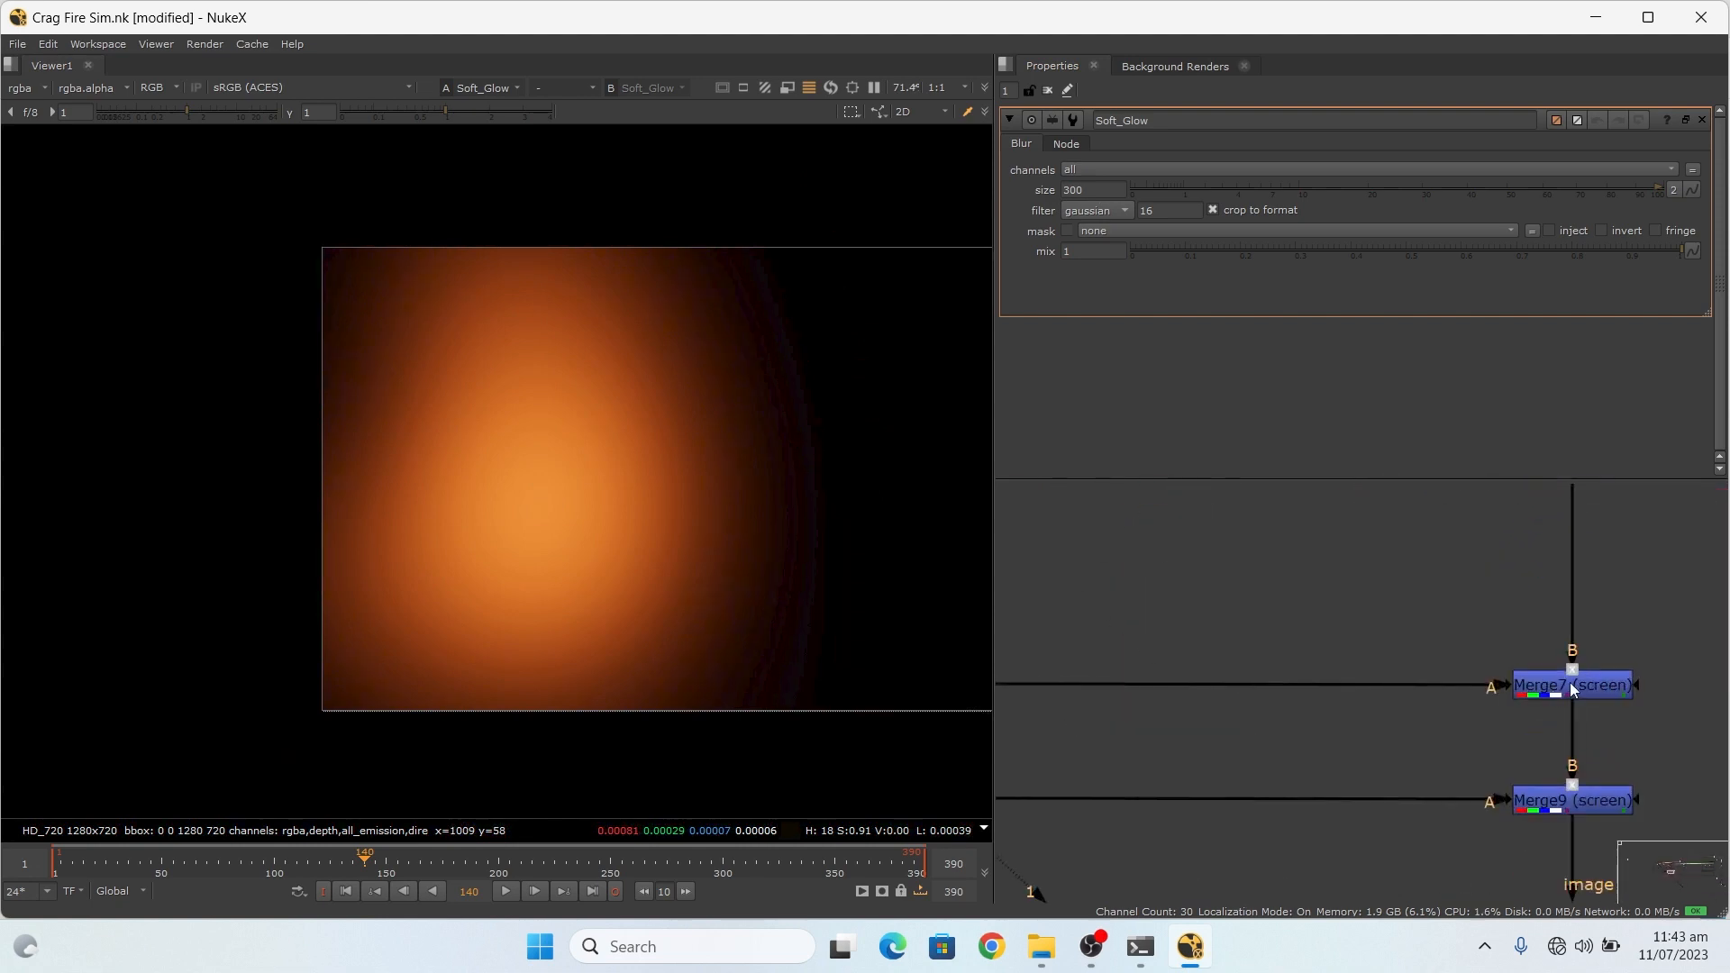
{"action": "left_click", "coordinate": [1572, 690]}
{"action": "key", "text": "1"}
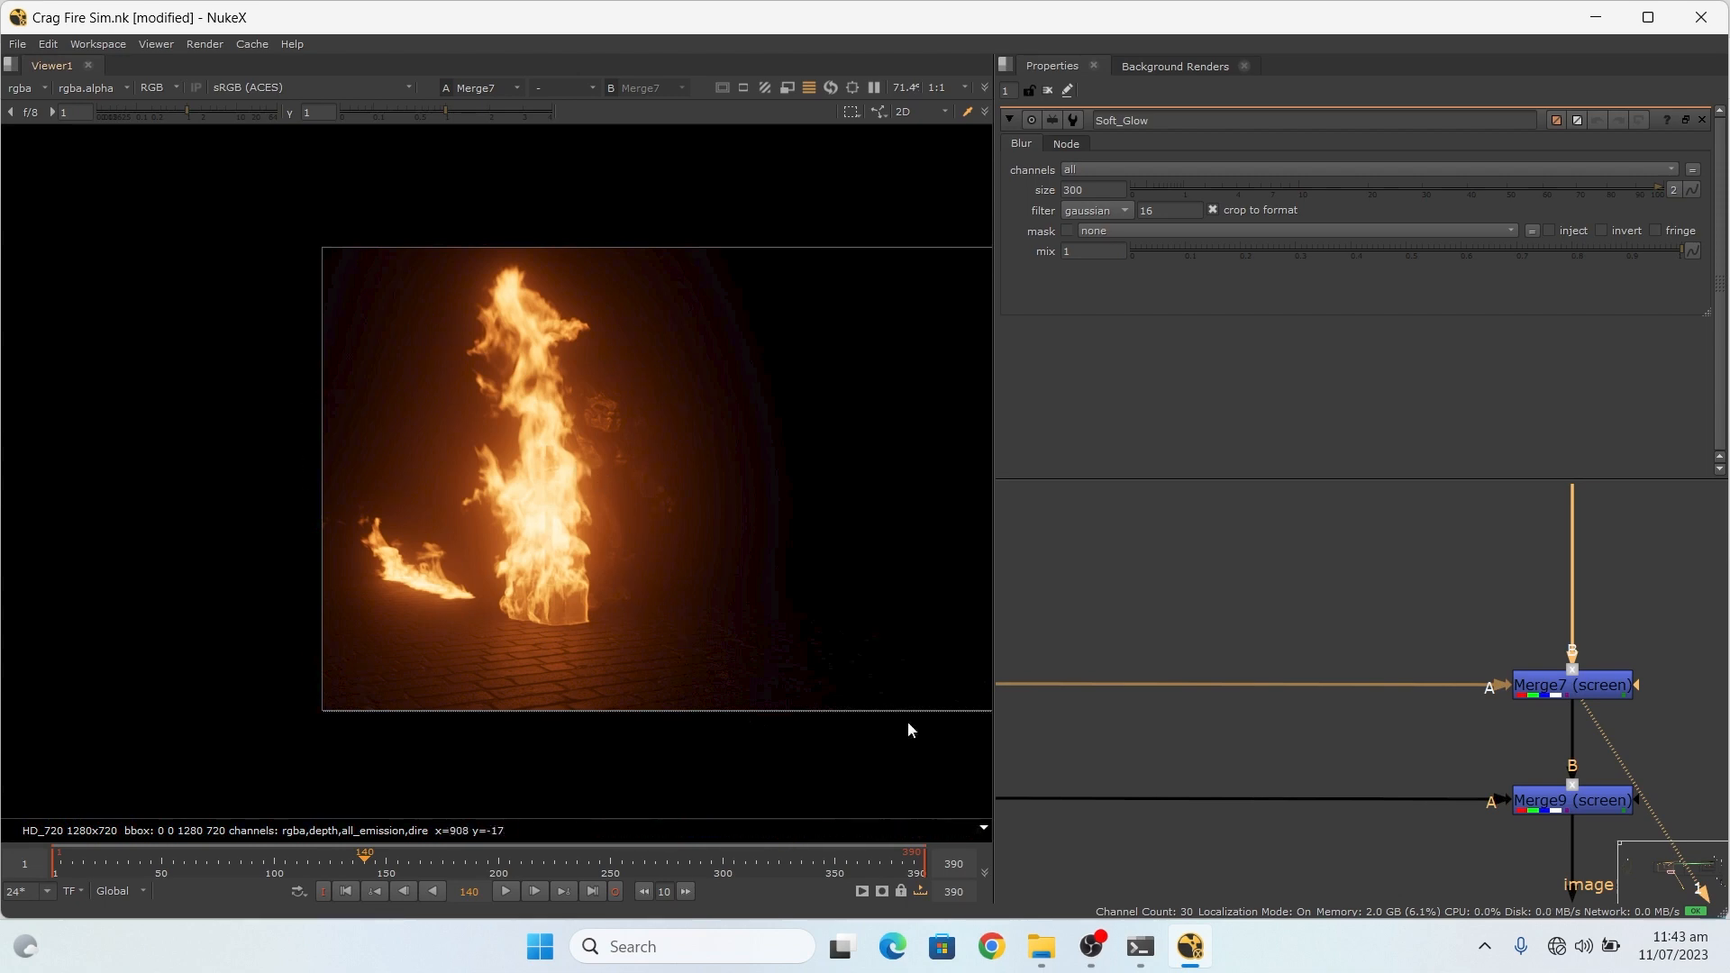
Step: Display Wide_Glow's output in the viewer and open its properties to check the blur size
{"action": "scroll", "coordinate": [1597, 714], "scroll_direction": "down", "scroll_amount": 10}
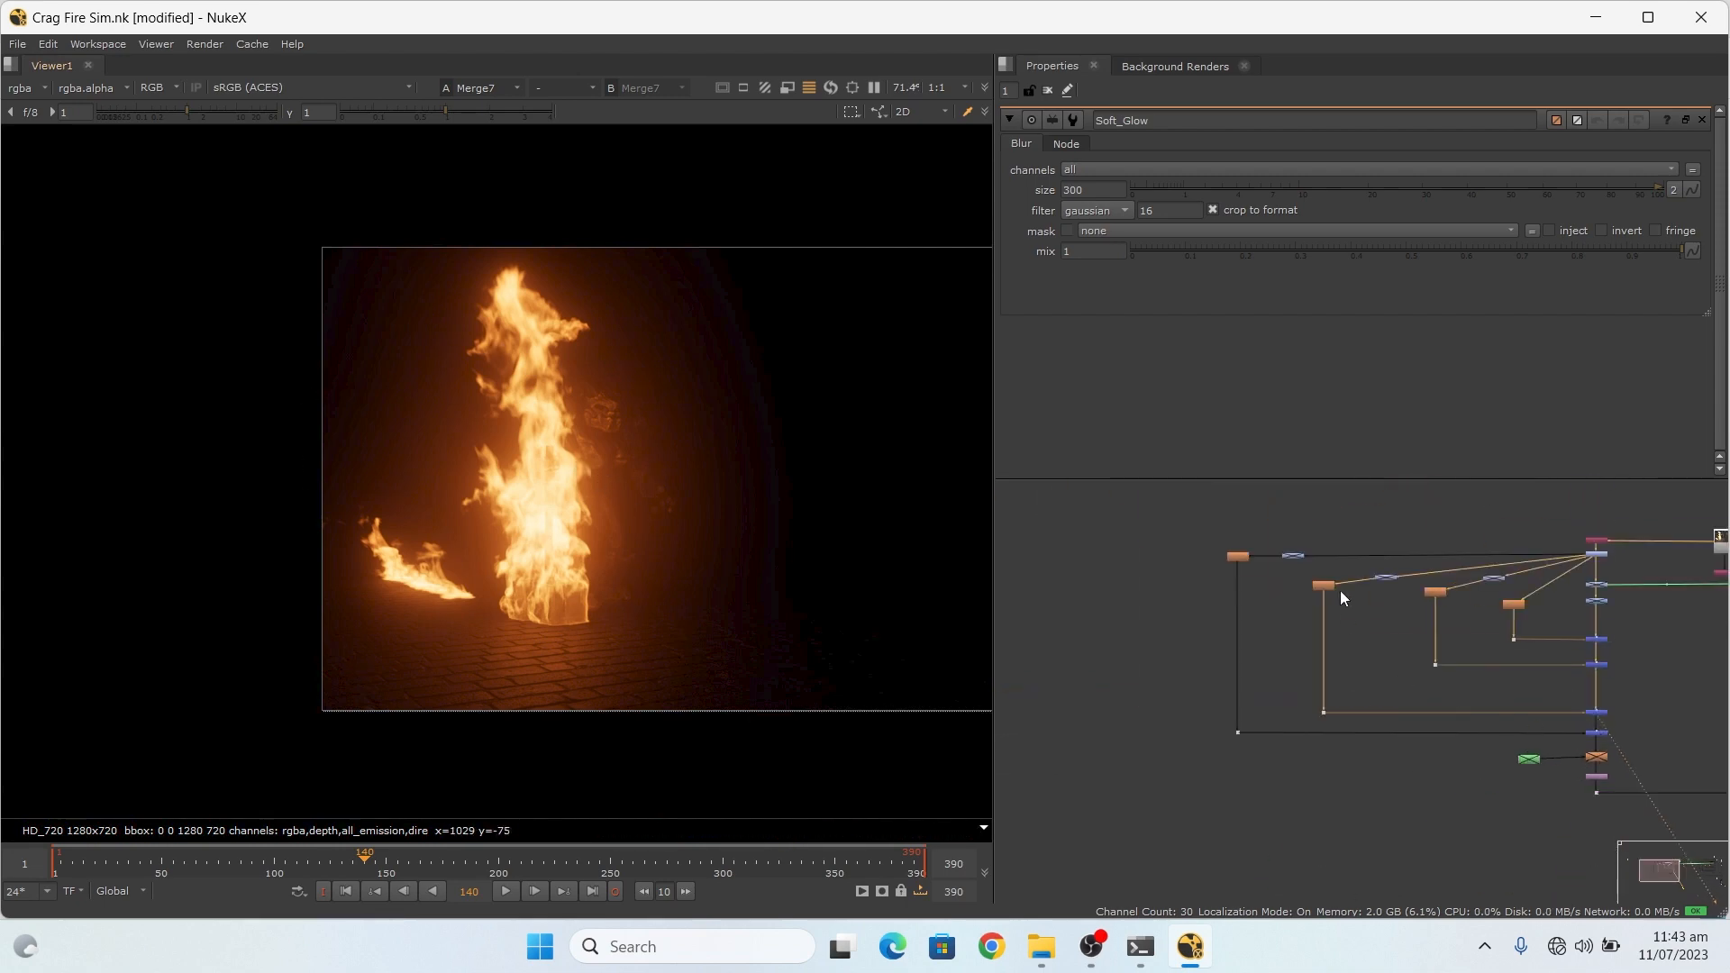
{"action": "scroll", "coordinate": [1427, 564], "scroll_direction": "up", "scroll_amount": 5}
{"action": "scroll", "coordinate": [1546, 569], "scroll_direction": "down", "scroll_amount": 3}
{"action": "scroll", "coordinate": [1652, 578], "scroll_direction": "up", "scroll_amount": 3}
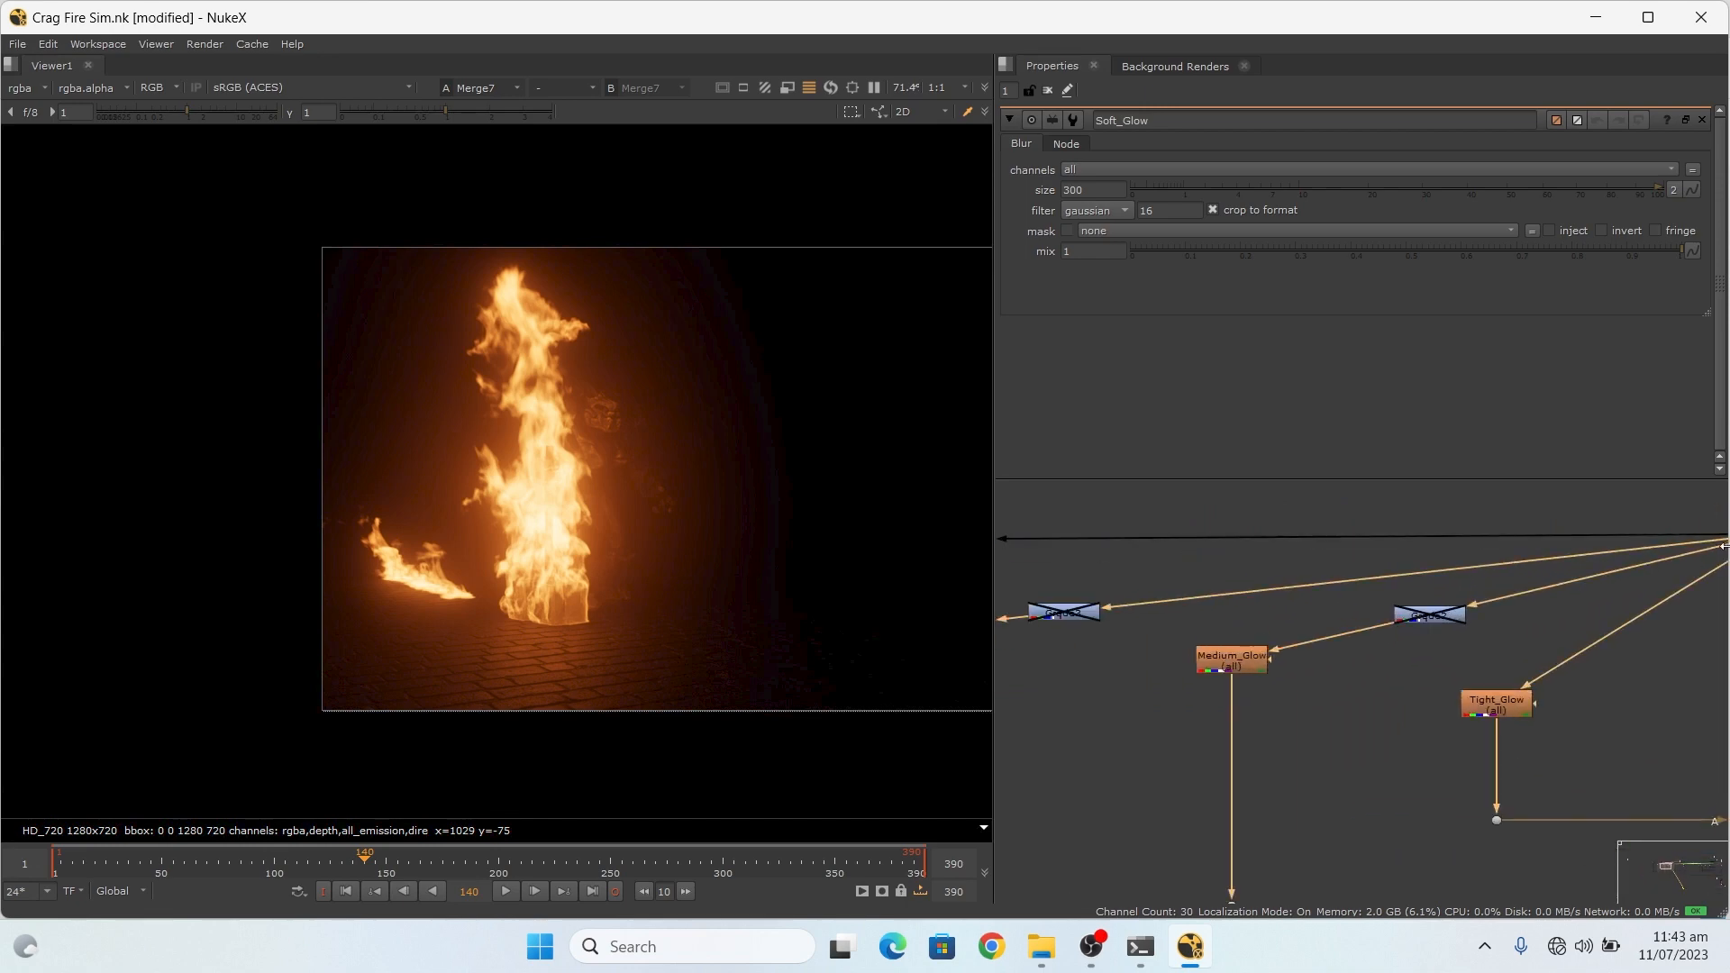
{"action": "scroll", "coordinate": [1555, 587], "scroll_direction": "down", "scroll_amount": 3}
{"action": "scroll", "coordinate": [1310, 575], "scroll_direction": "up", "scroll_amount": 3}
{"action": "scroll", "coordinate": [1398, 630], "scroll_direction": "down", "scroll_amount": 3}
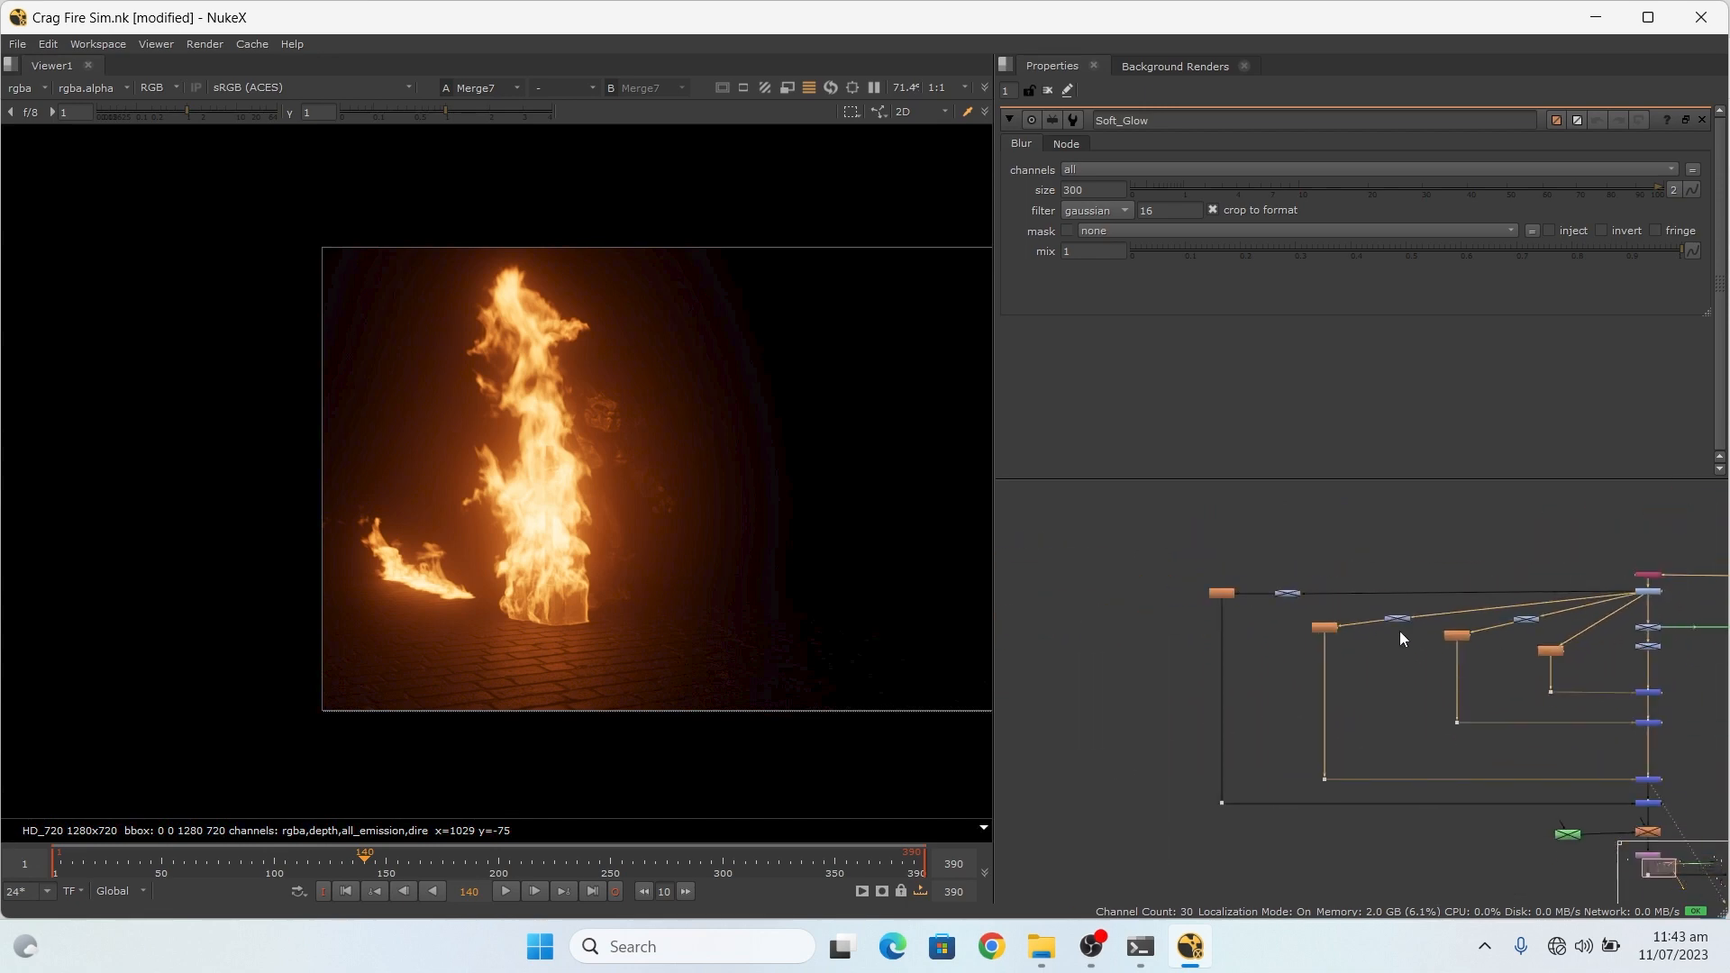
{"action": "scroll", "coordinate": [1219, 629], "scroll_direction": "up", "scroll_amount": 5}
{"action": "scroll", "coordinate": [1196, 630], "scroll_direction": "up", "scroll_amount": 5}
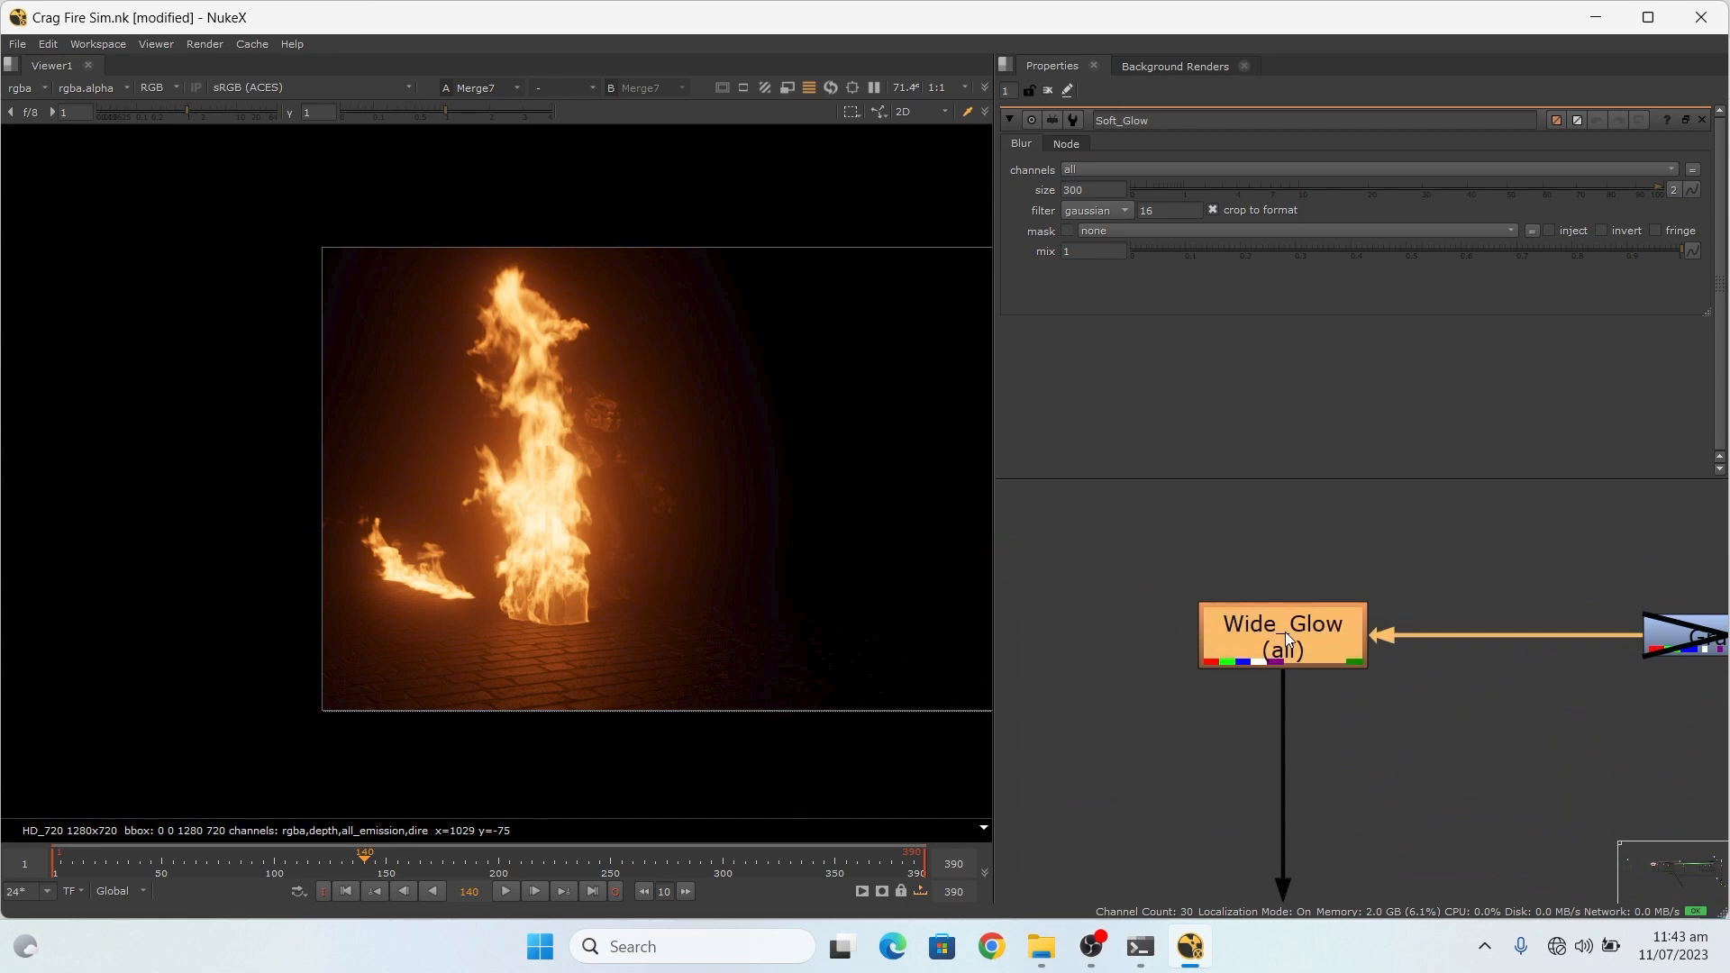
{"action": "key", "text": "1"}
{"action": "double_click", "coordinate": [1278, 631]}
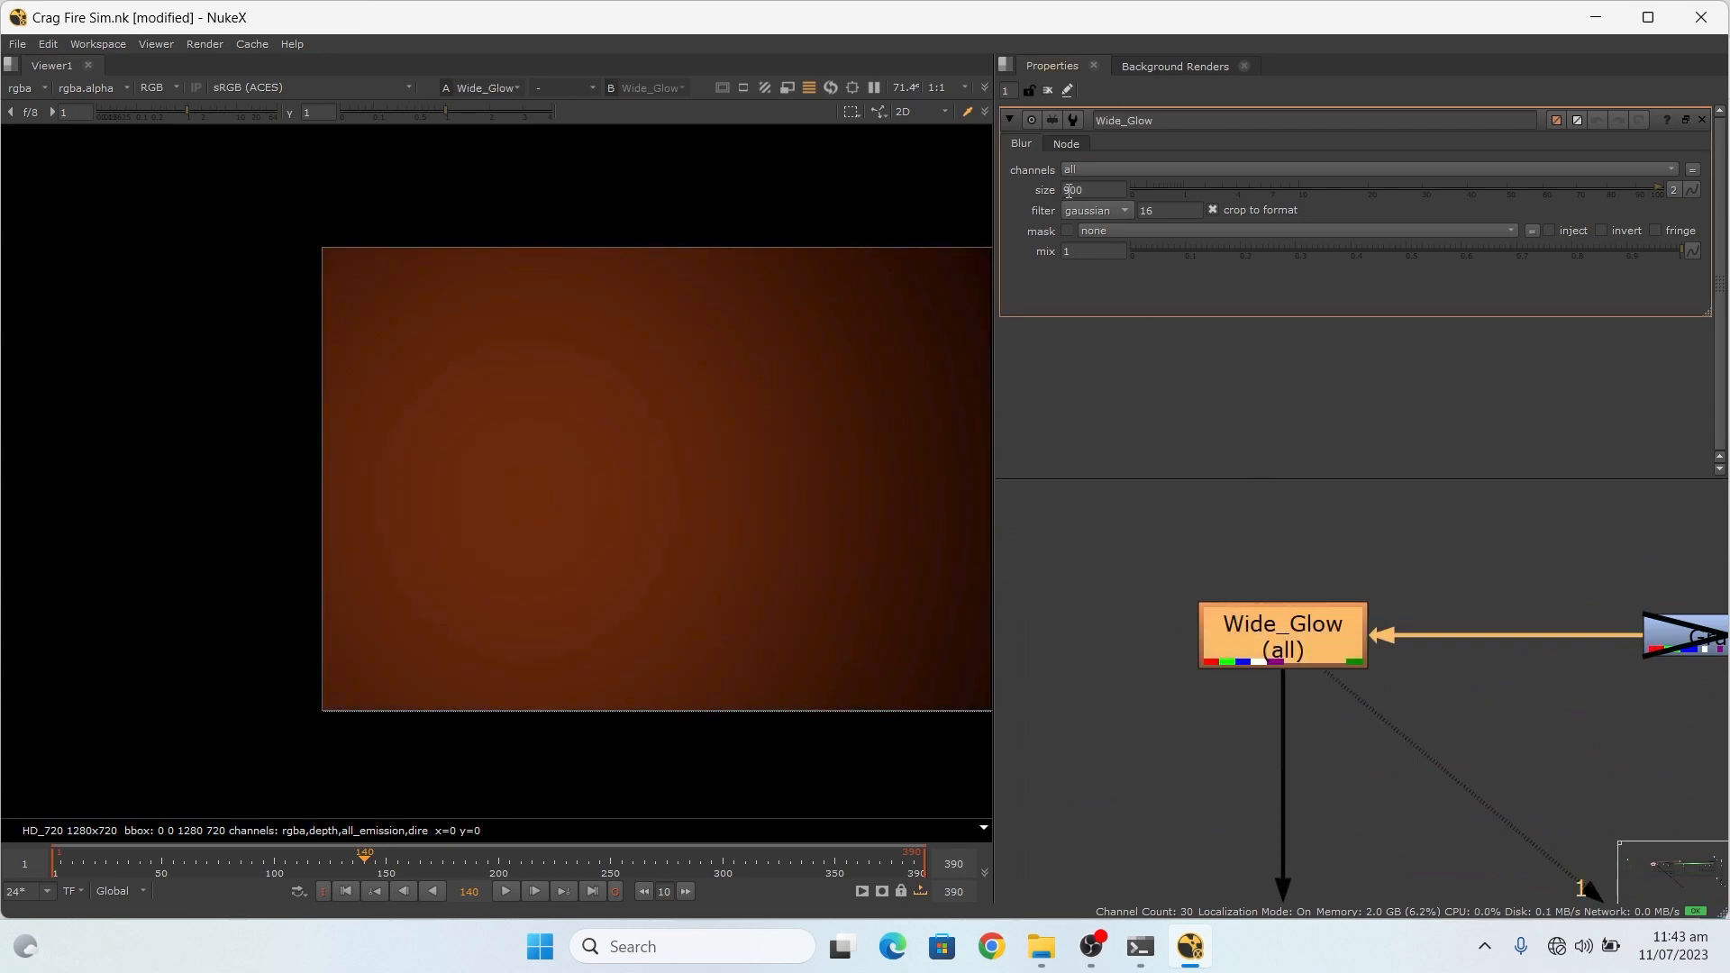
{"action": "scroll", "coordinate": [1006, 487], "scroll_direction": "down", "scroll_amount": 11}
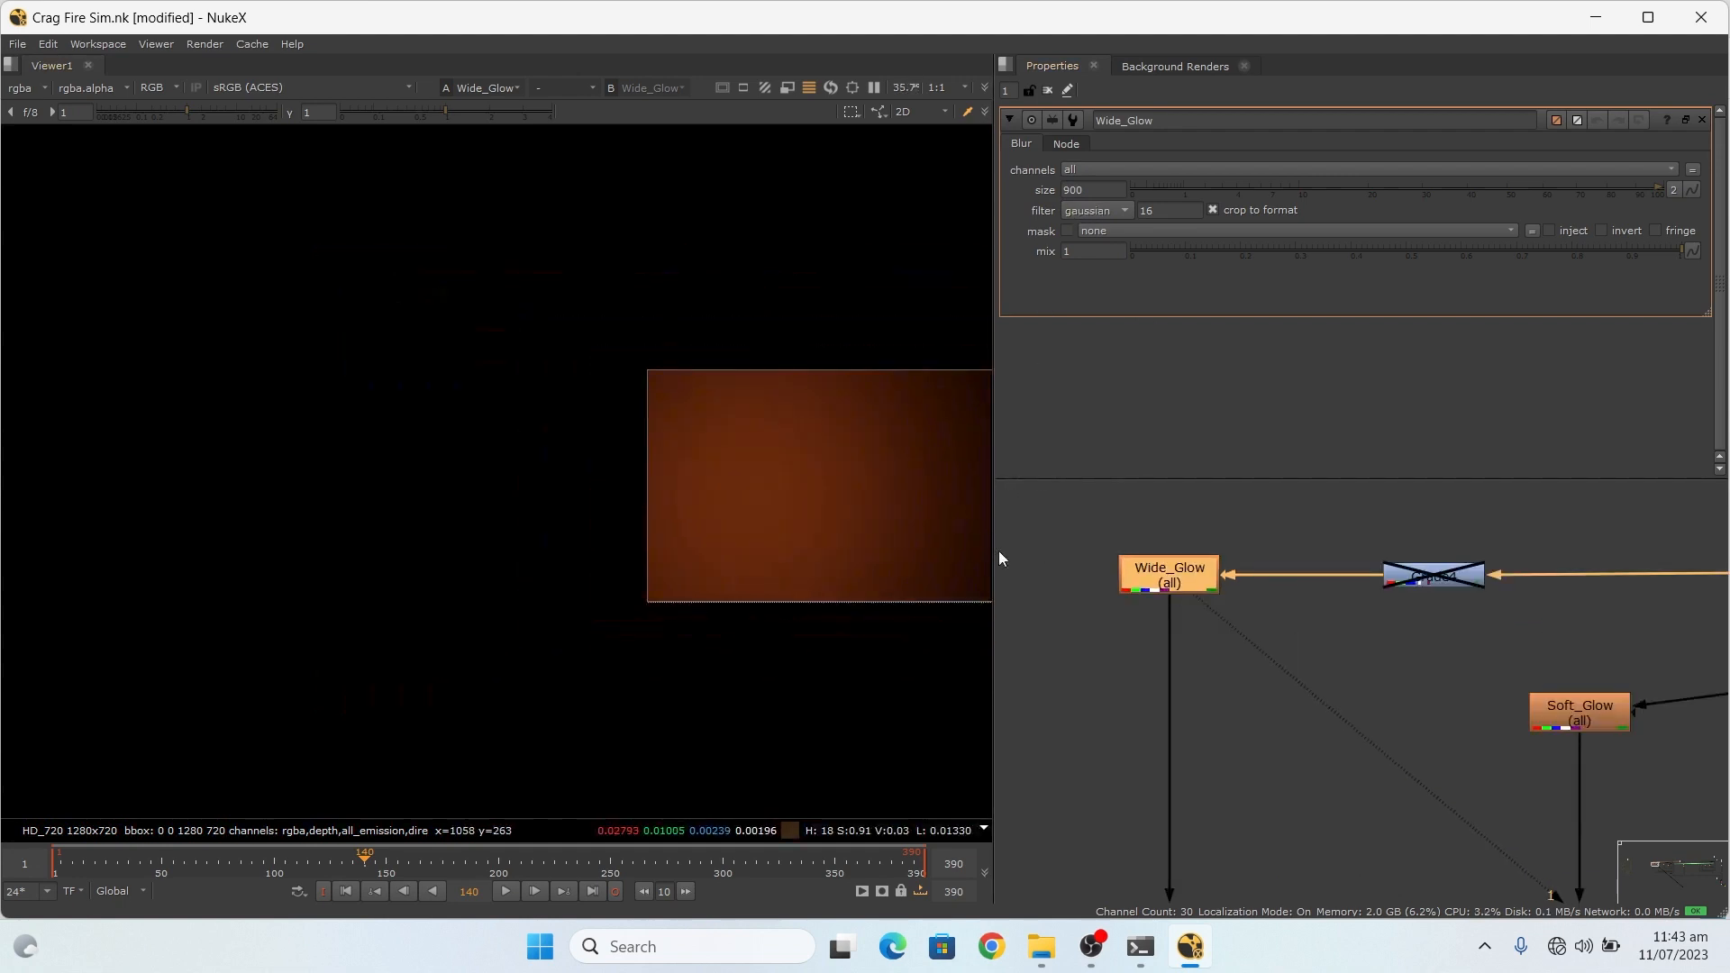
Step: Examine how the glow branches split off from ColorCorrect1 and fit into the whole node graph
{"action": "scroll", "coordinate": [1171, 572], "scroll_direction": "down", "scroll_amount": 5}
{"action": "scroll", "coordinate": [1198, 586], "scroll_direction": "up", "scroll_amount": 3}
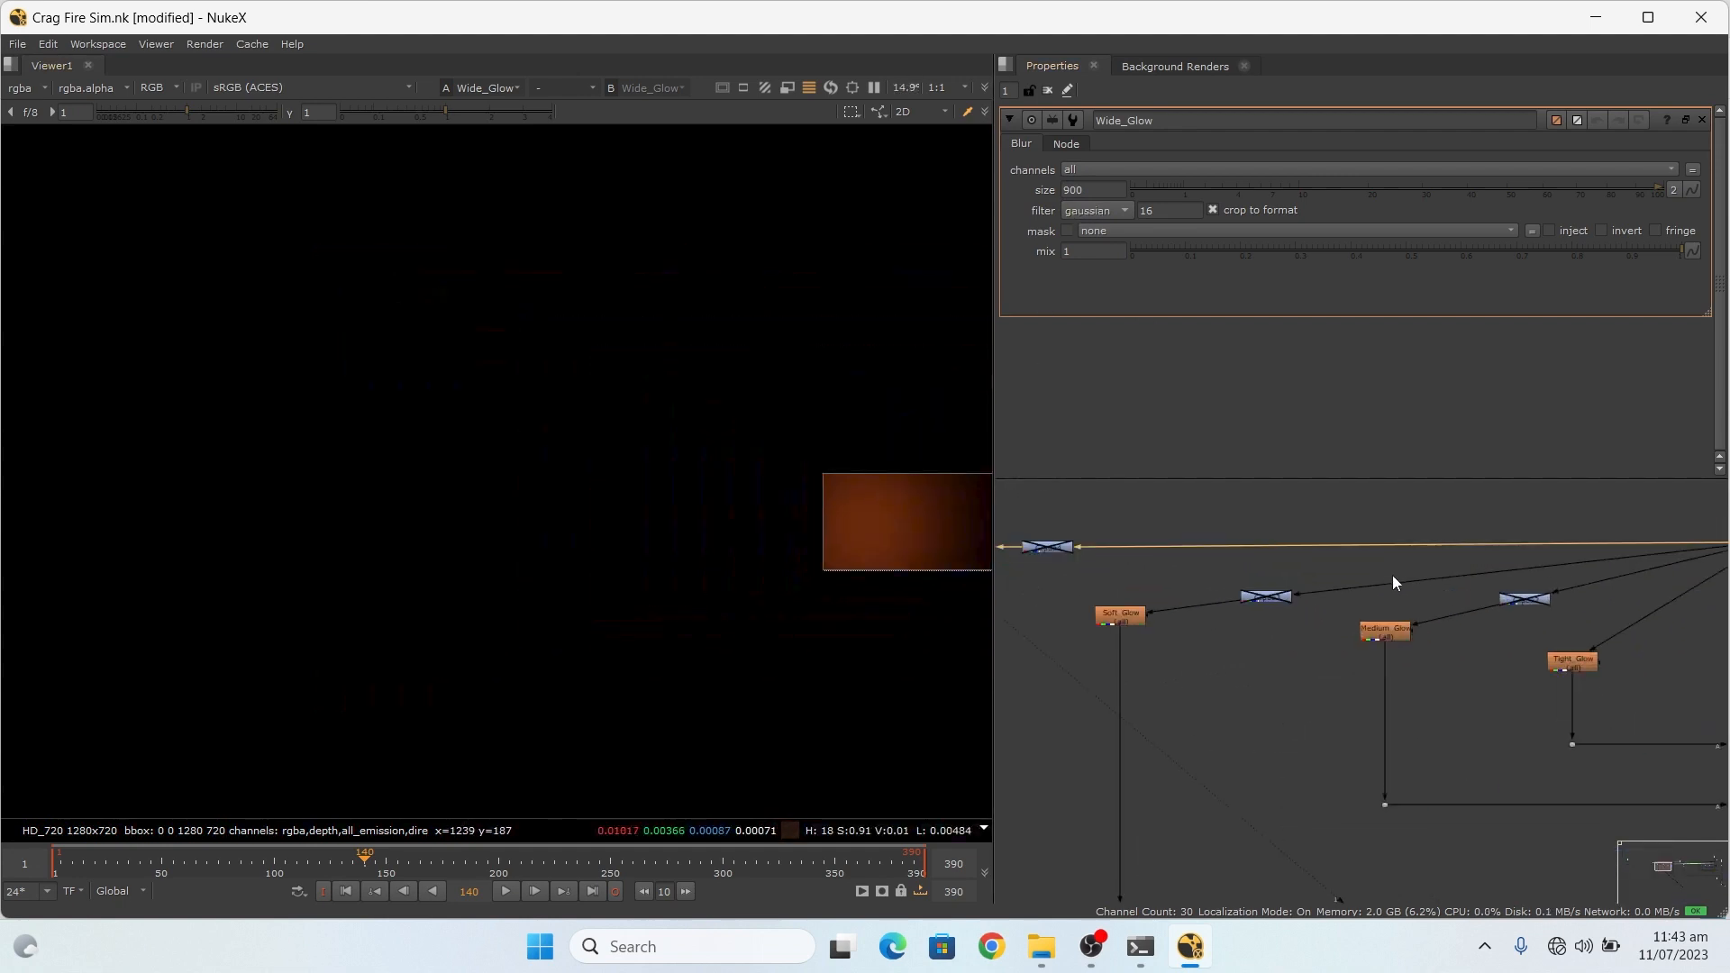
{"action": "scroll", "coordinate": [1429, 581], "scroll_direction": "down", "scroll_amount": 3}
{"action": "scroll", "coordinate": [1432, 581], "scroll_direction": "up", "scroll_amount": 5}
{"action": "scroll", "coordinate": [1652, 577], "scroll_direction": "down", "scroll_amount": 5}
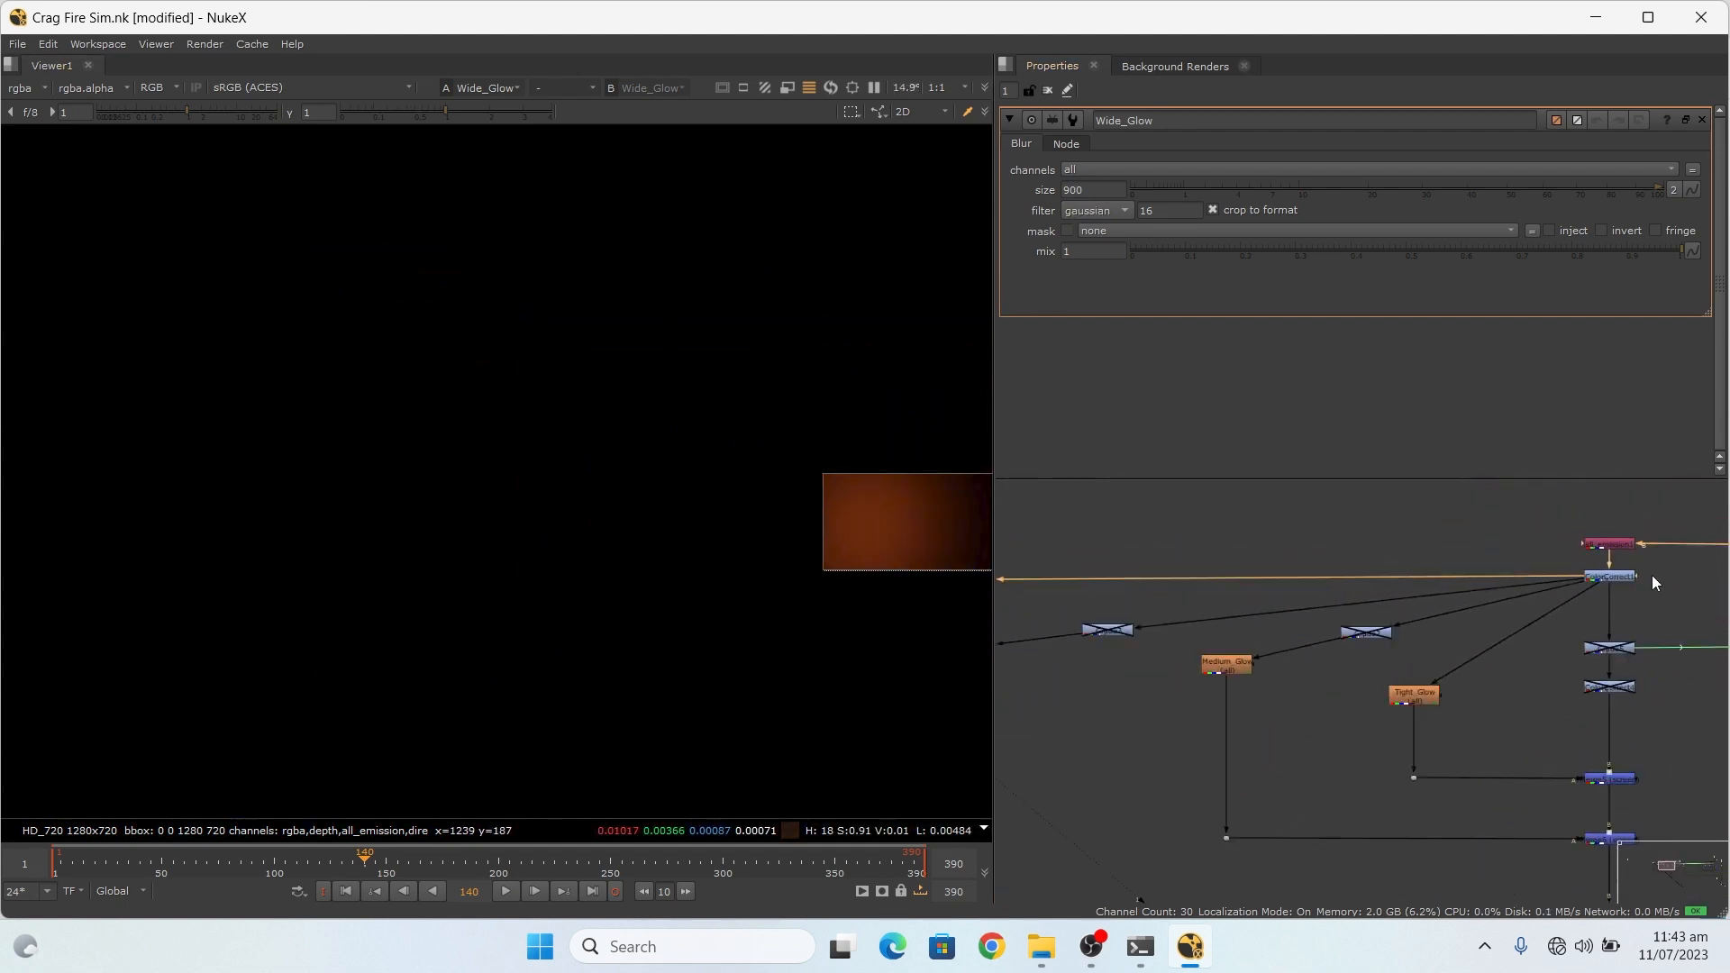
{"action": "scroll", "coordinate": [1613, 581], "scroll_direction": "up", "scroll_amount": 2}
{"action": "scroll", "coordinate": [1332, 592], "scroll_direction": "up", "scroll_amount": 5}
{"action": "scroll", "coordinate": [1180, 518], "scroll_direction": "down", "scroll_amount": 9}
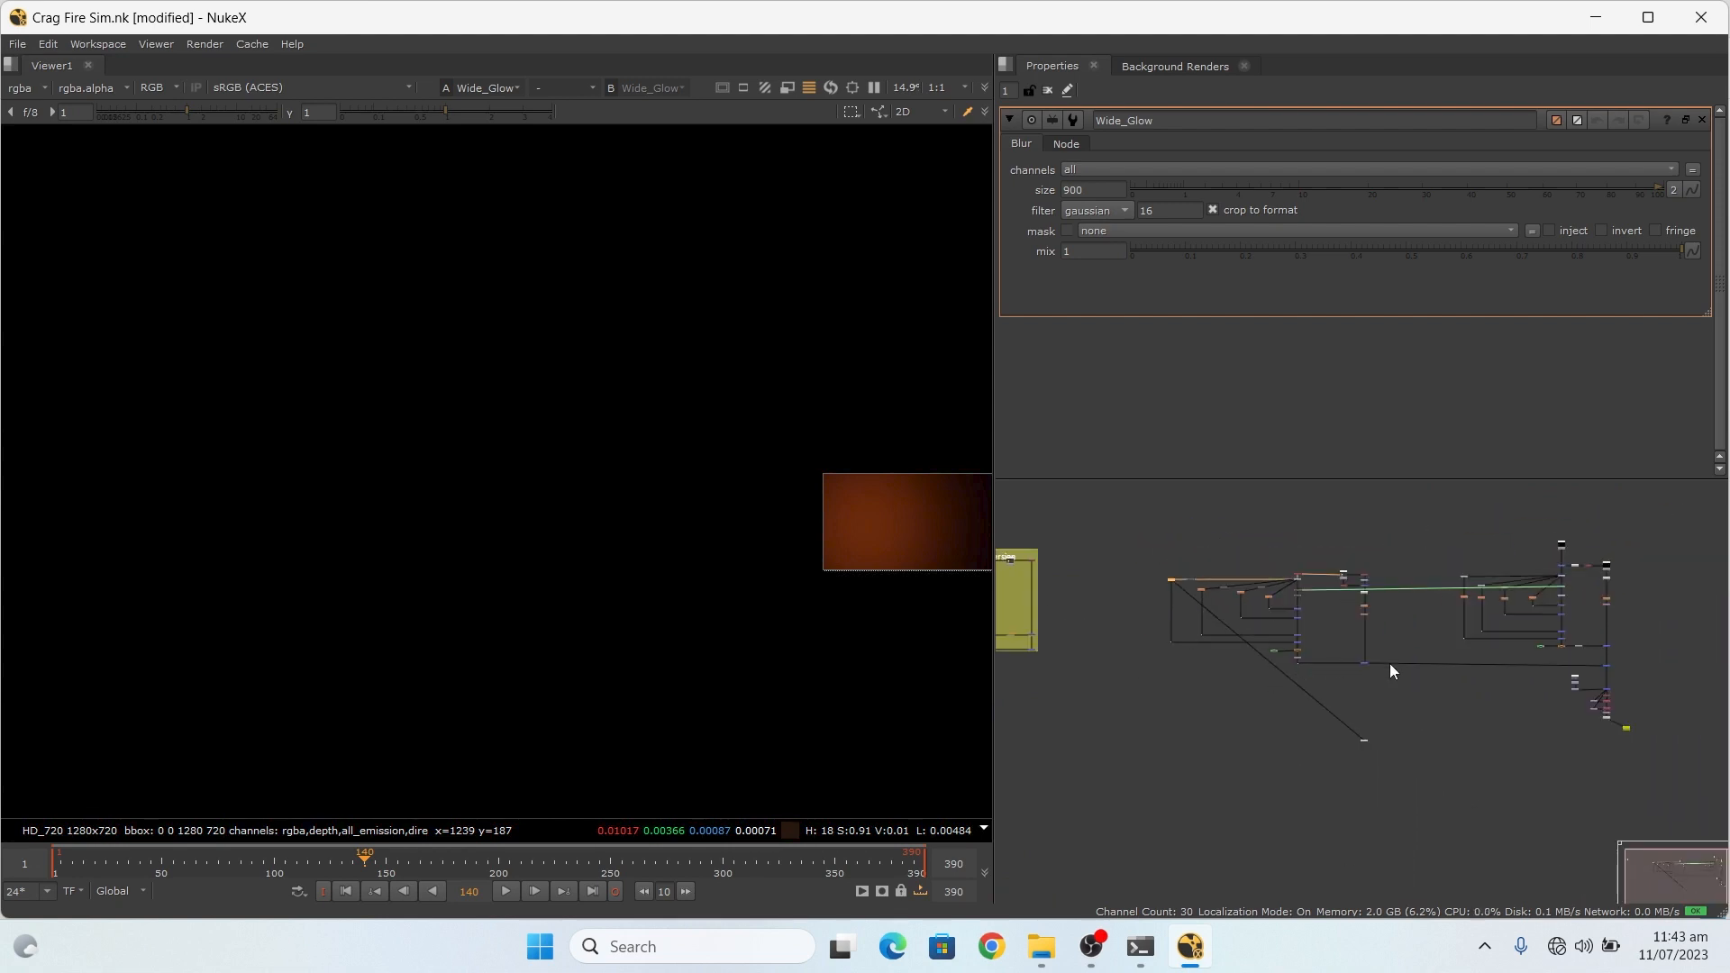
Step: Display Merge9's output fitted to the viewer and open its properties to check the operation and mix
{"action": "scroll", "coordinate": [1196, 653], "scroll_direction": "up", "scroll_amount": 6}
{"action": "scroll", "coordinate": [1126, 621], "scroll_direction": "up", "scroll_amount": 3}
{"action": "scroll", "coordinate": [1300, 694], "scroll_direction": "down", "scroll_amount": 5}
{"action": "scroll", "coordinate": [1420, 678], "scroll_direction": "up", "scroll_amount": 6}
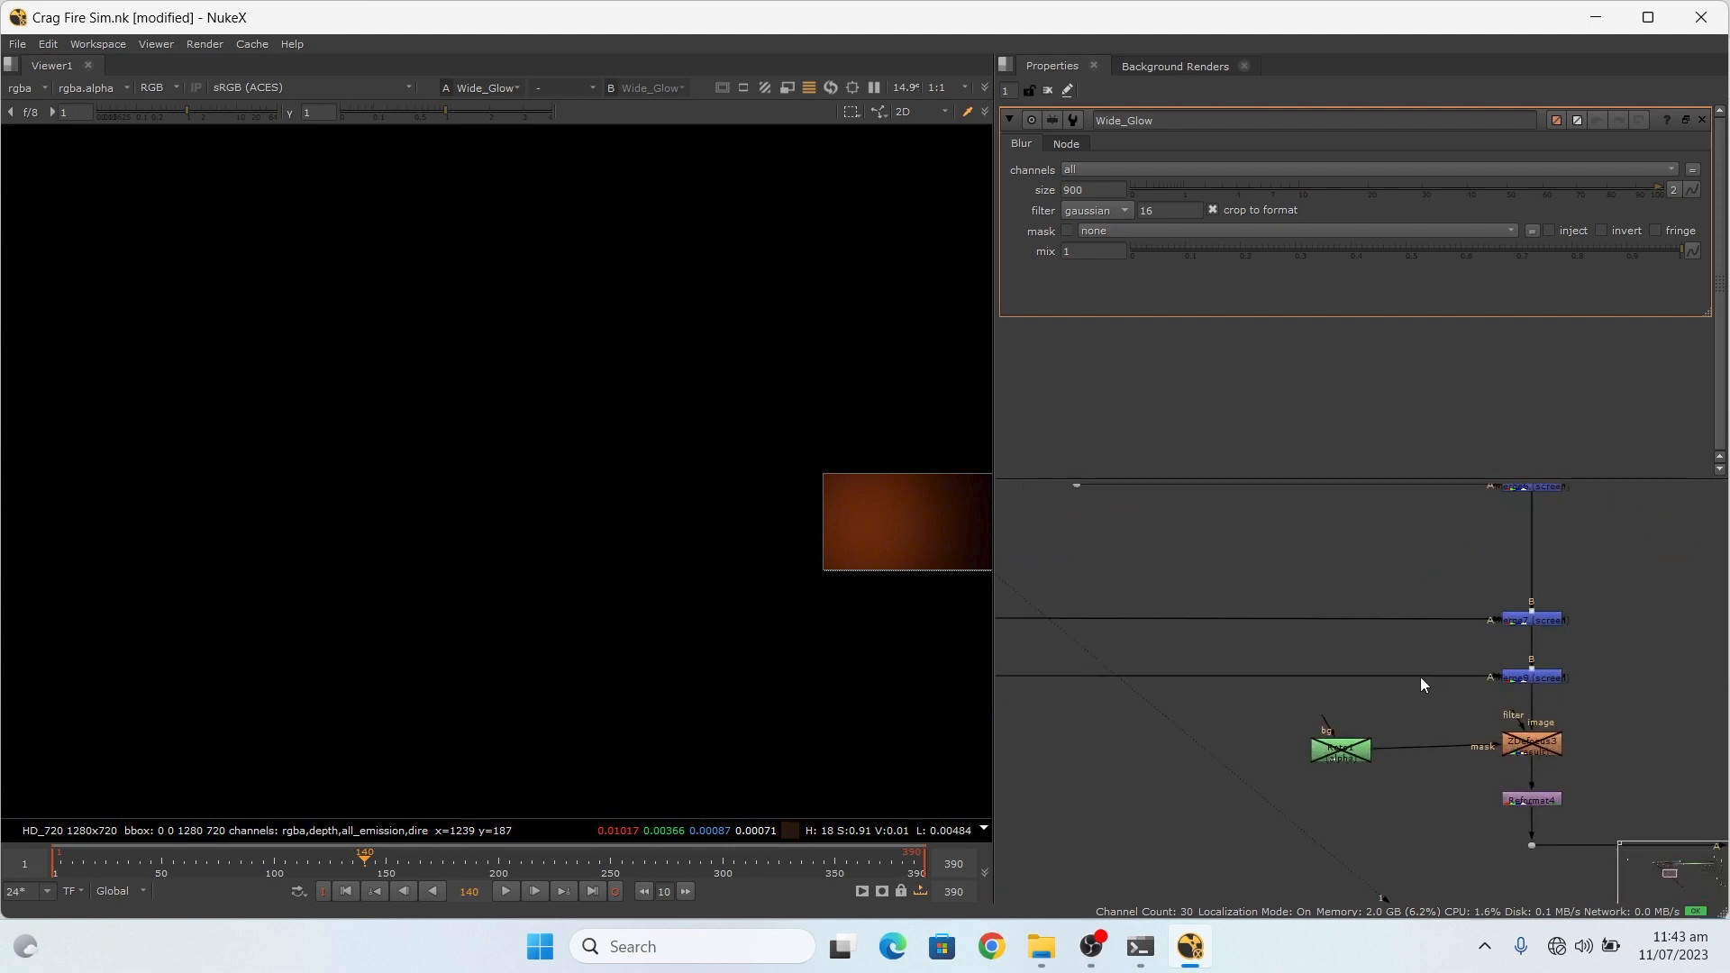
{"action": "scroll", "coordinate": [1605, 698], "scroll_direction": "up", "scroll_amount": 4}
{"action": "scroll", "coordinate": [1645, 683], "scroll_direction": "down", "scroll_amount": 5}
{"action": "scroll", "coordinate": [1616, 674], "scroll_direction": "up", "scroll_amount": 7}
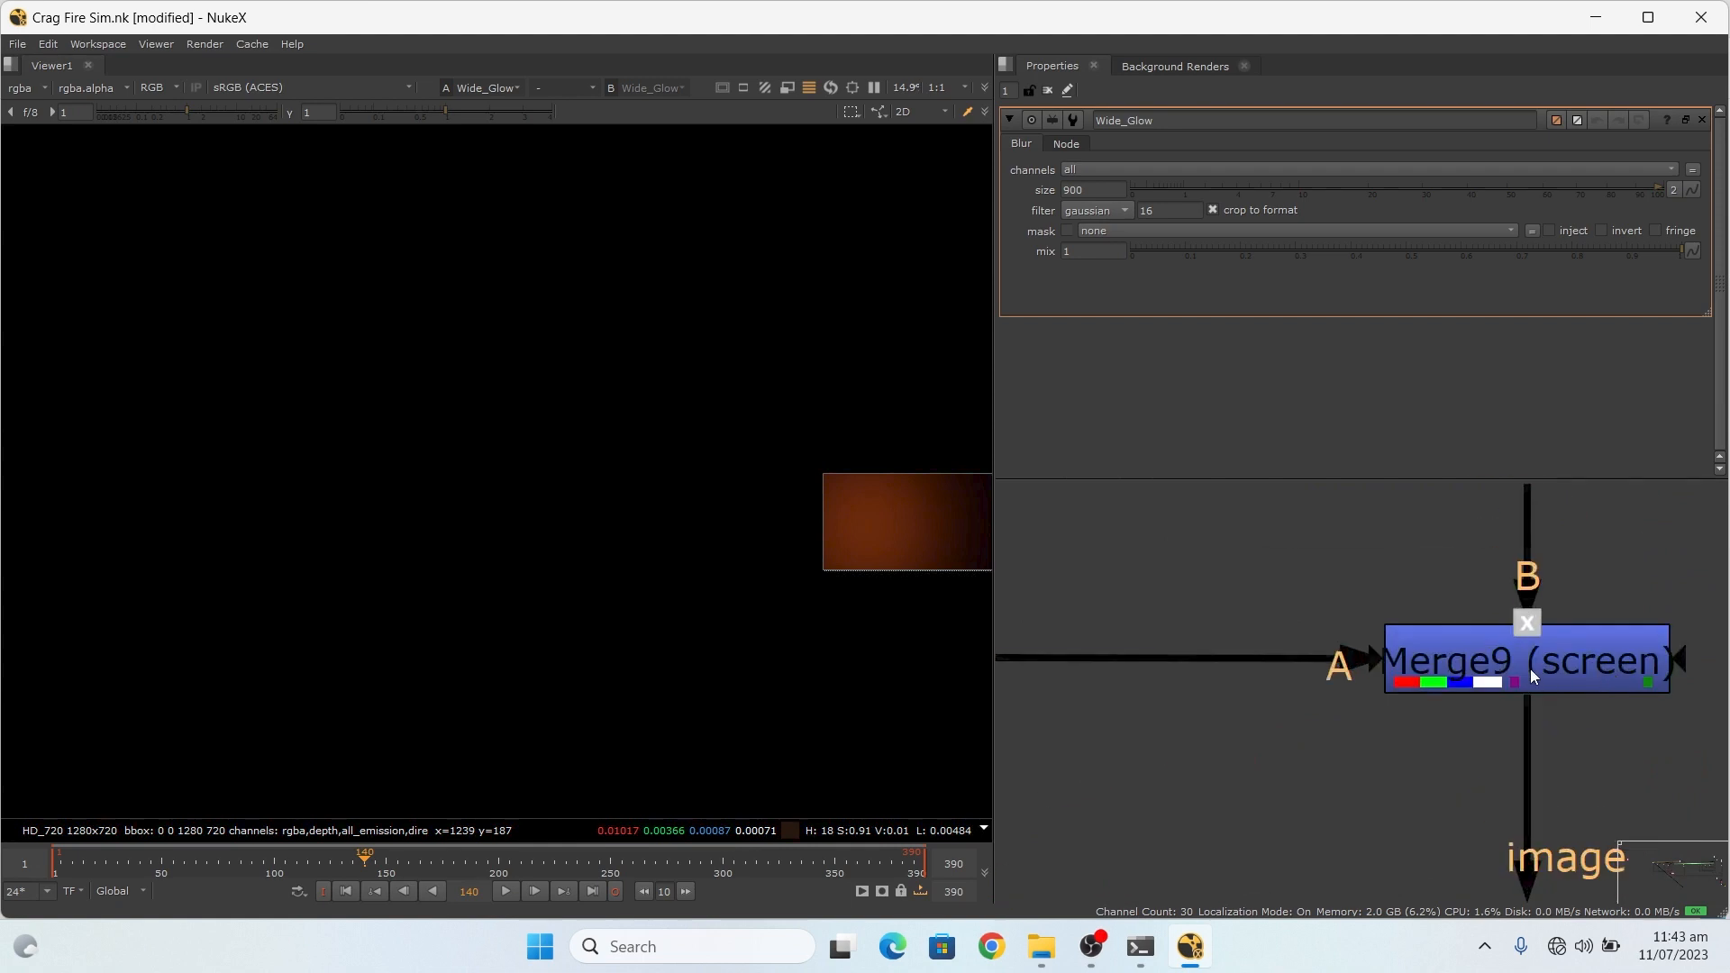
{"action": "left_click", "coordinate": [1530, 668]}
{"action": "key", "text": "1"}
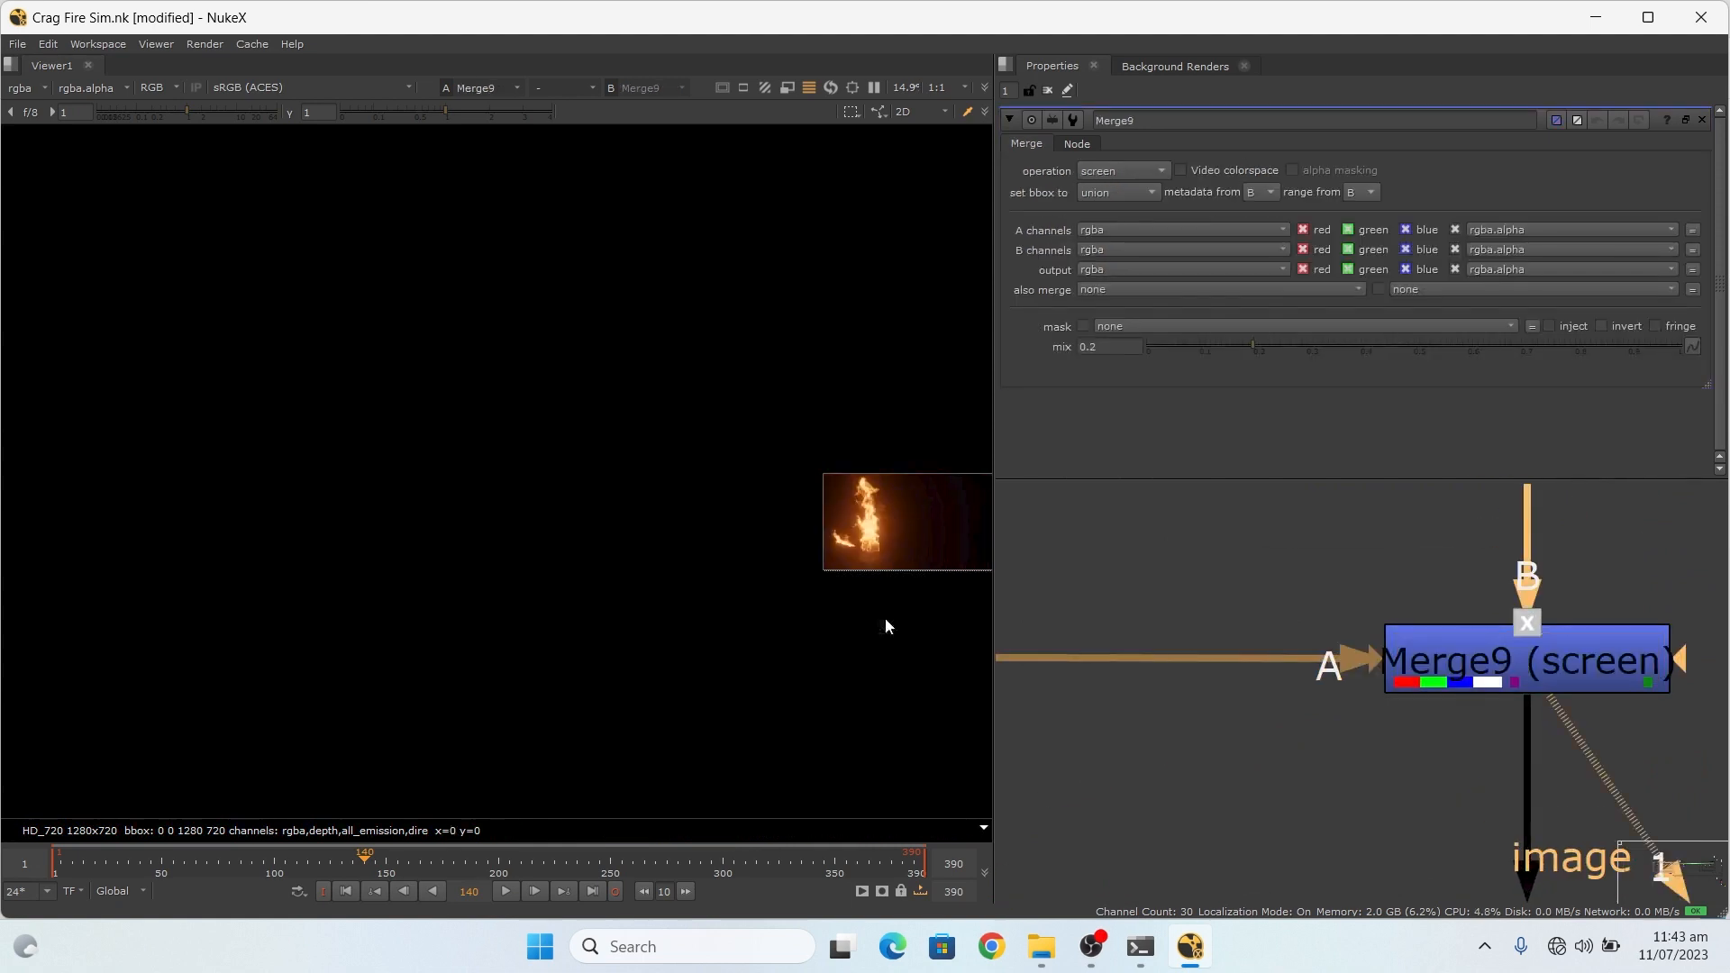
{"action": "key", "text": "f"}
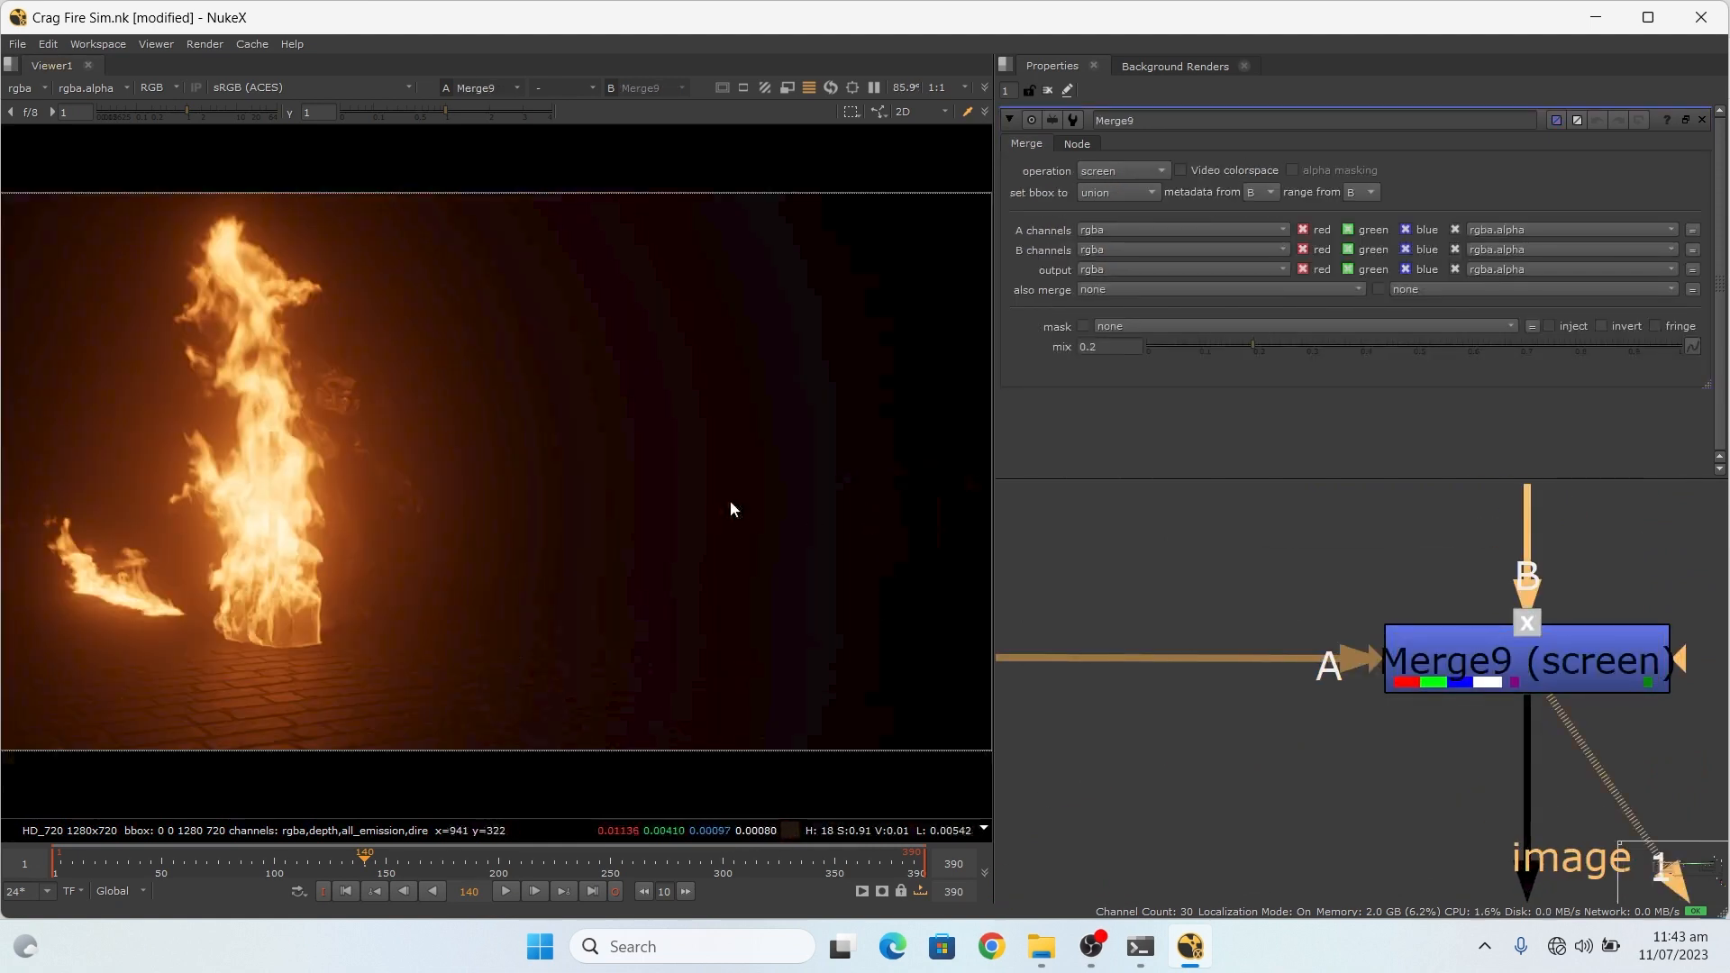
Step: Review the four glow branches and their merges, tracing the chain back to the Wide_Glow node
{"action": "scroll", "coordinate": [1383, 777], "scroll_direction": "down", "scroll_amount": 6}
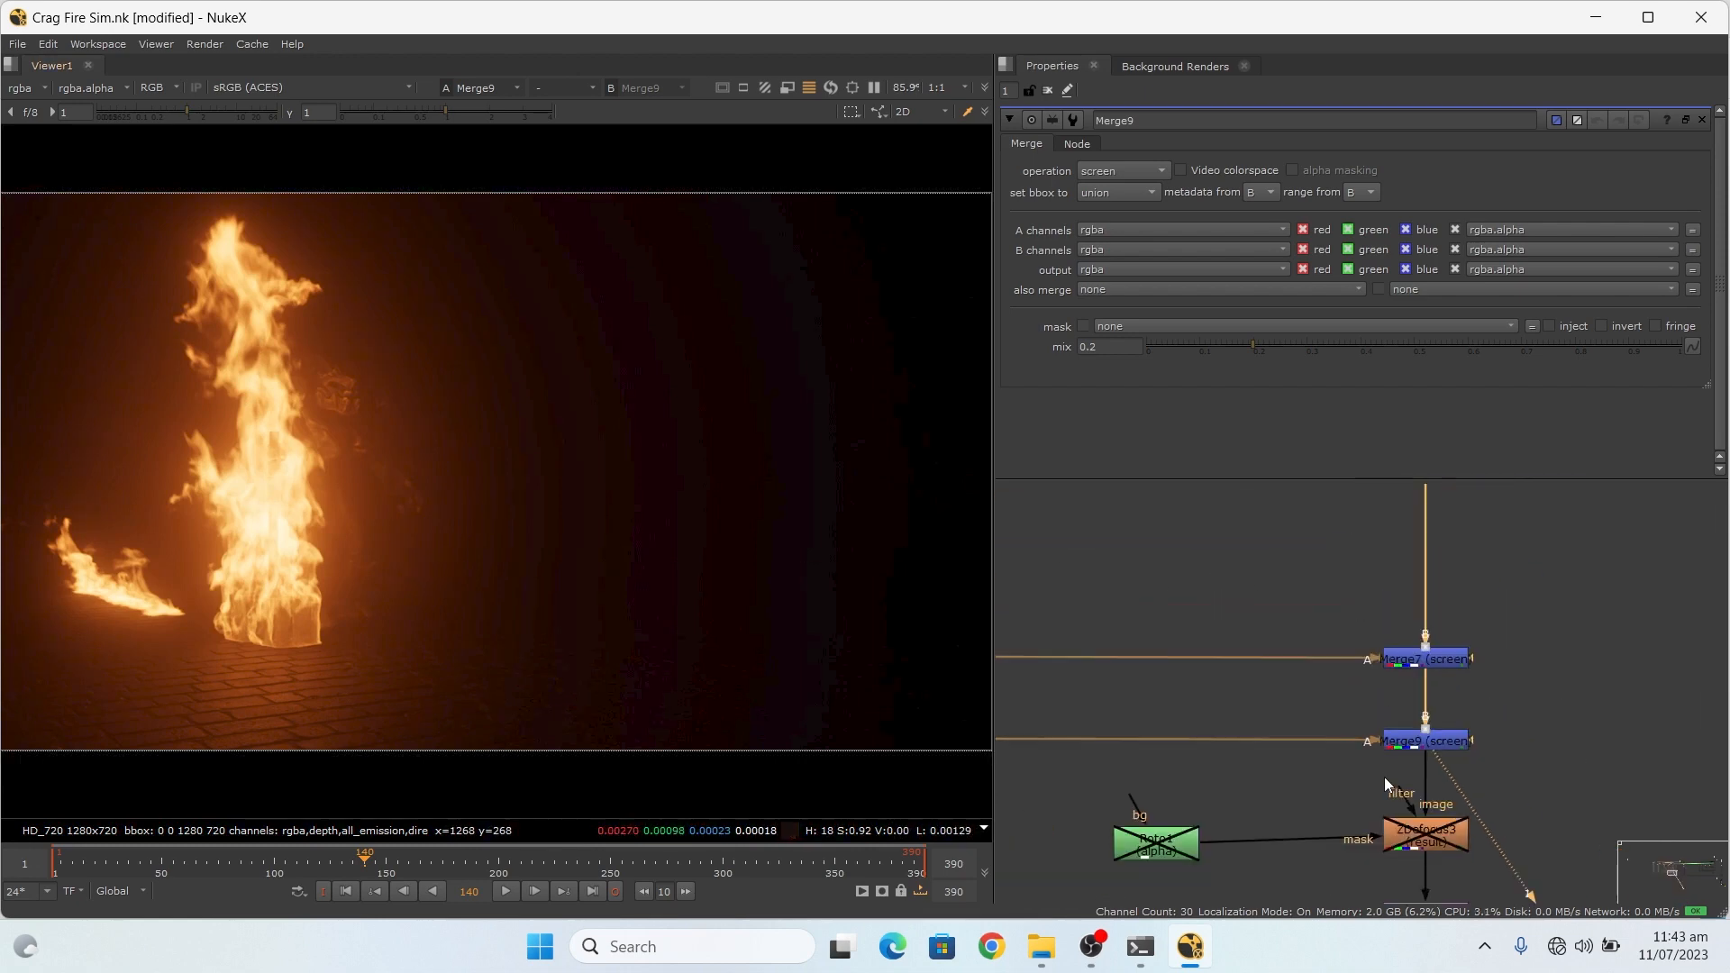
{"action": "scroll", "coordinate": [1375, 614], "scroll_direction": "up", "scroll_amount": 5}
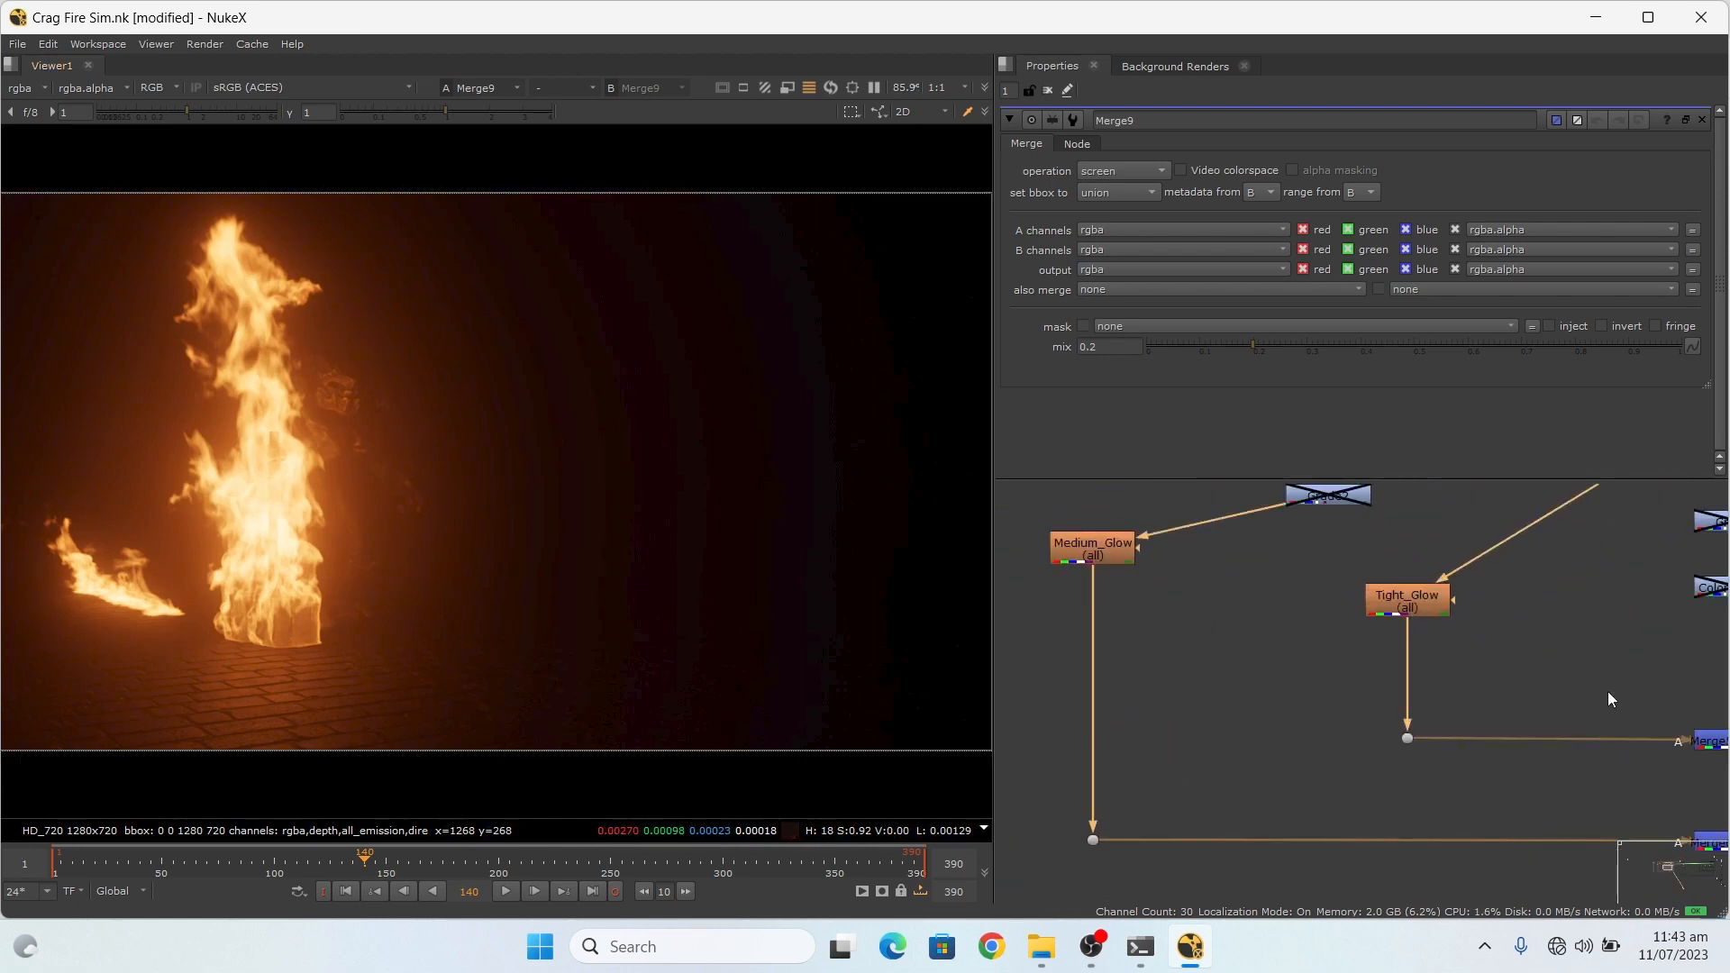
{"action": "scroll", "coordinate": [1467, 703], "scroll_direction": "down", "scroll_amount": 6}
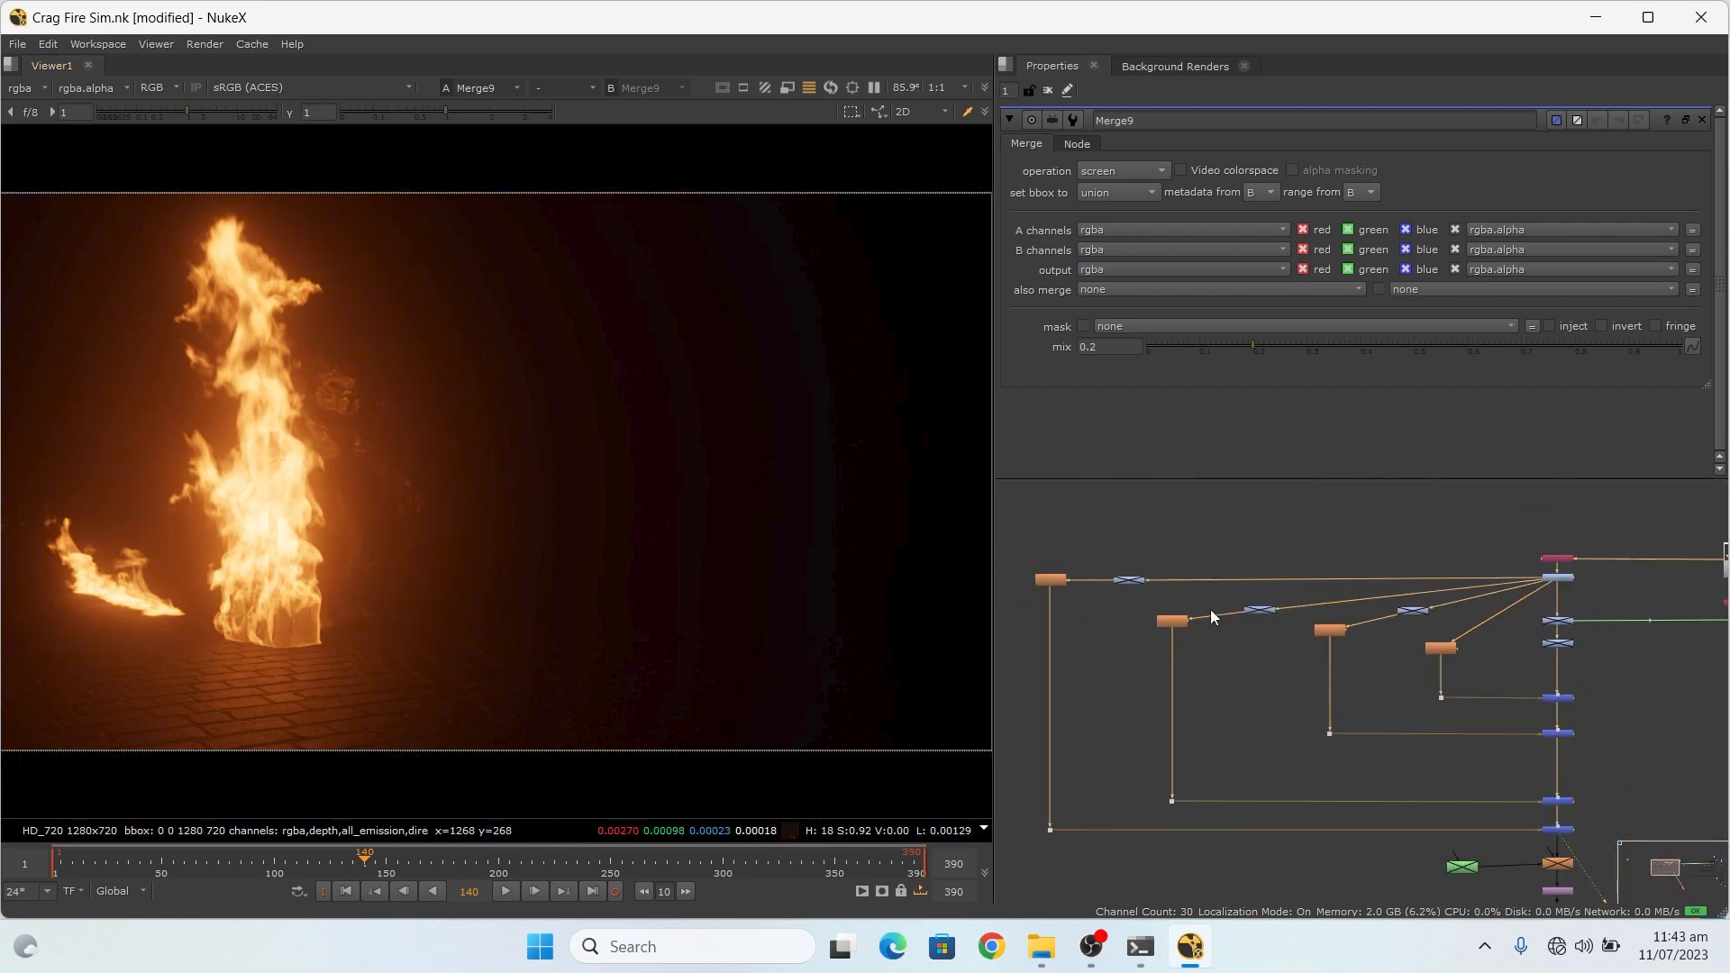
{"action": "scroll", "coordinate": [1220, 647], "scroll_direction": "up", "scroll_amount": 5}
{"action": "scroll", "coordinate": [1434, 678], "scroll_direction": "down", "scroll_amount": 4}
{"action": "scroll", "coordinate": [1141, 584], "scroll_direction": "up", "scroll_amount": 6}
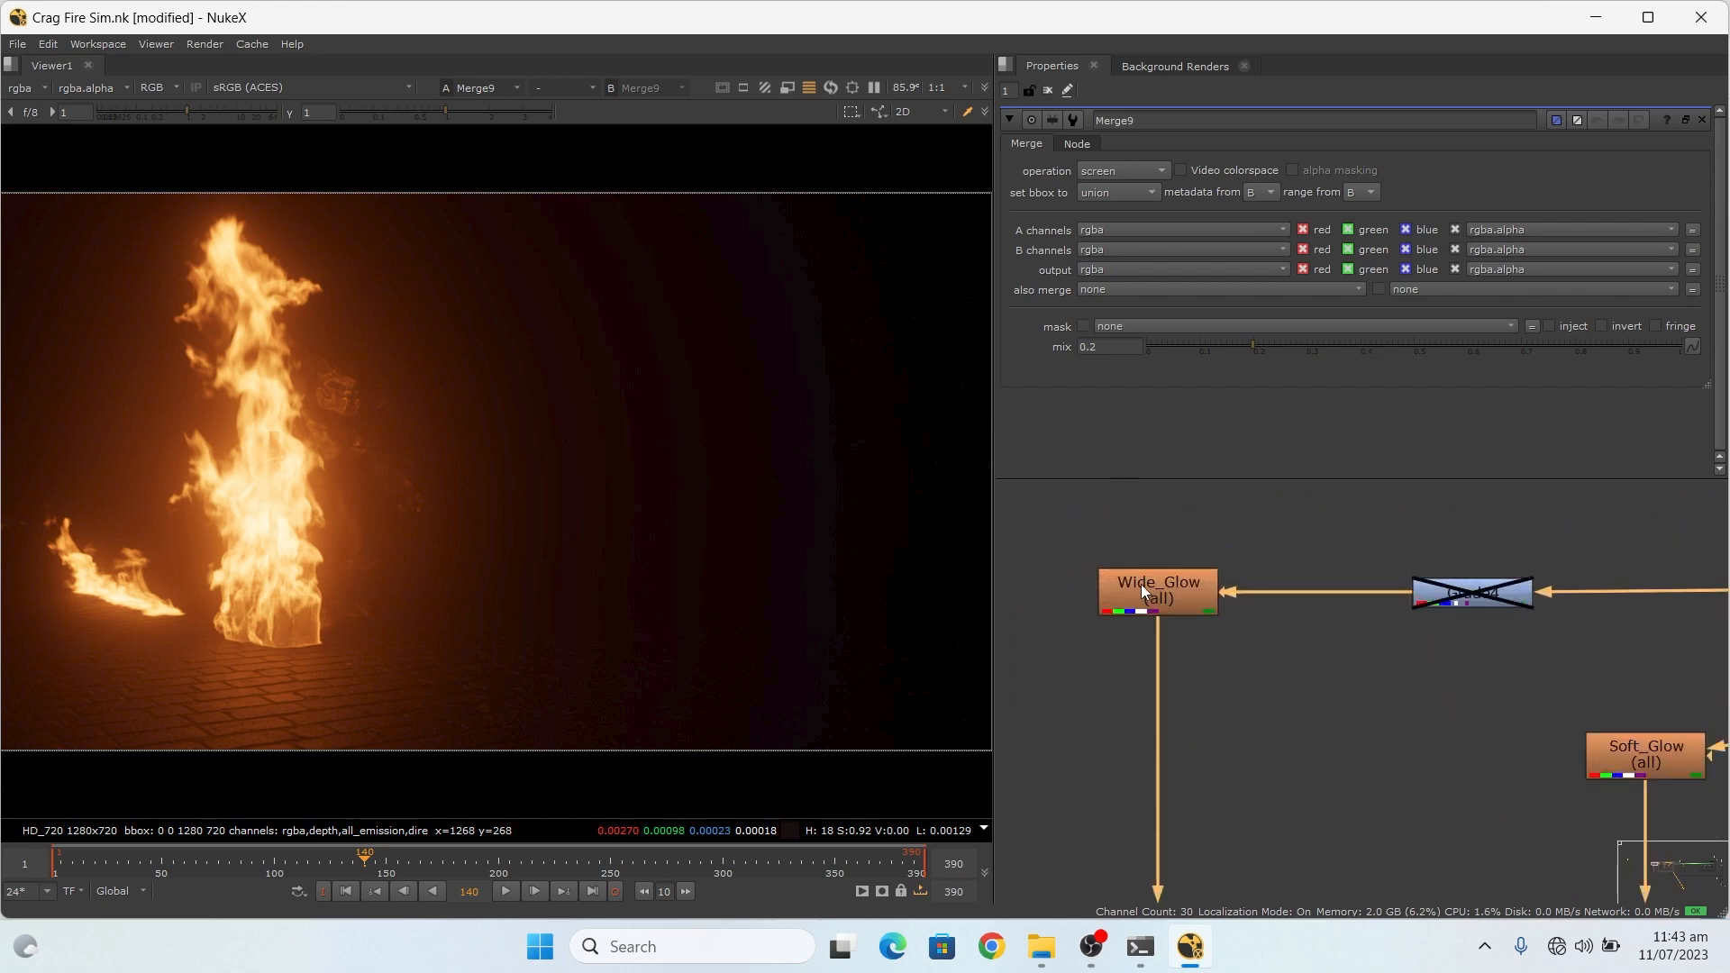
Step: Follow the glow branches down through Merge9 to the ZDefocus3, Roto and Reformat4 nodes at the end of the fire chain
{"action": "scroll", "coordinate": [1079, 578], "scroll_direction": "down", "scroll_amount": 5}
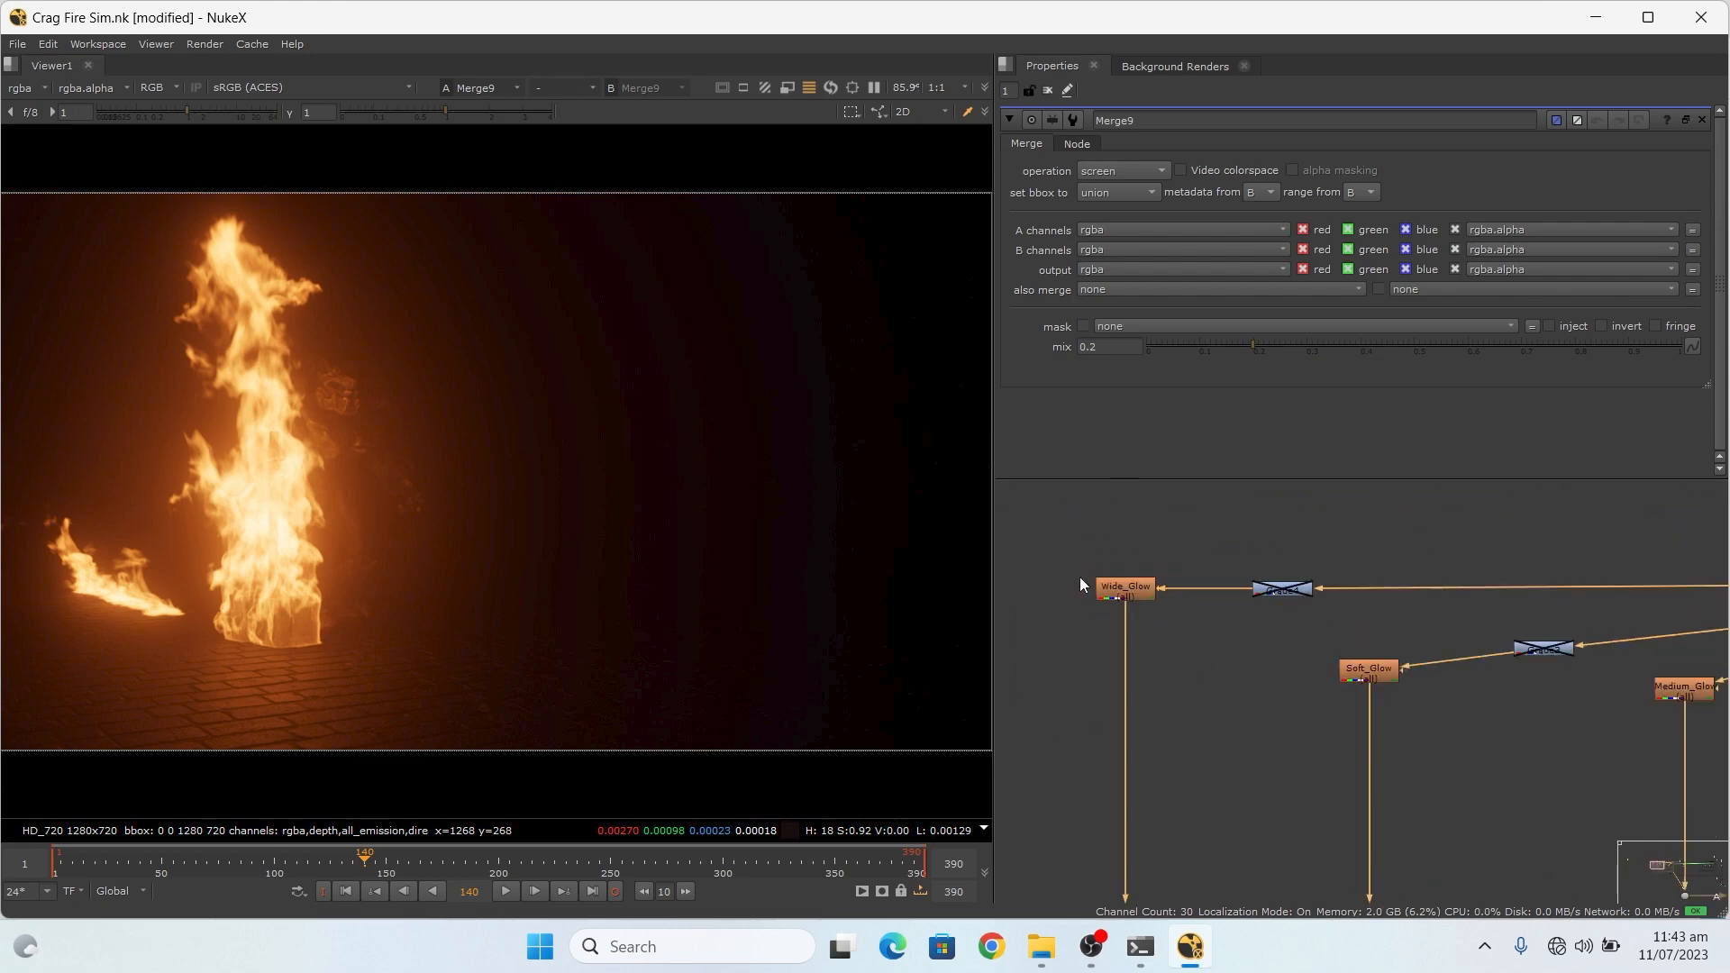
{"action": "scroll", "coordinate": [1436, 796], "scroll_direction": "up", "scroll_amount": 5}
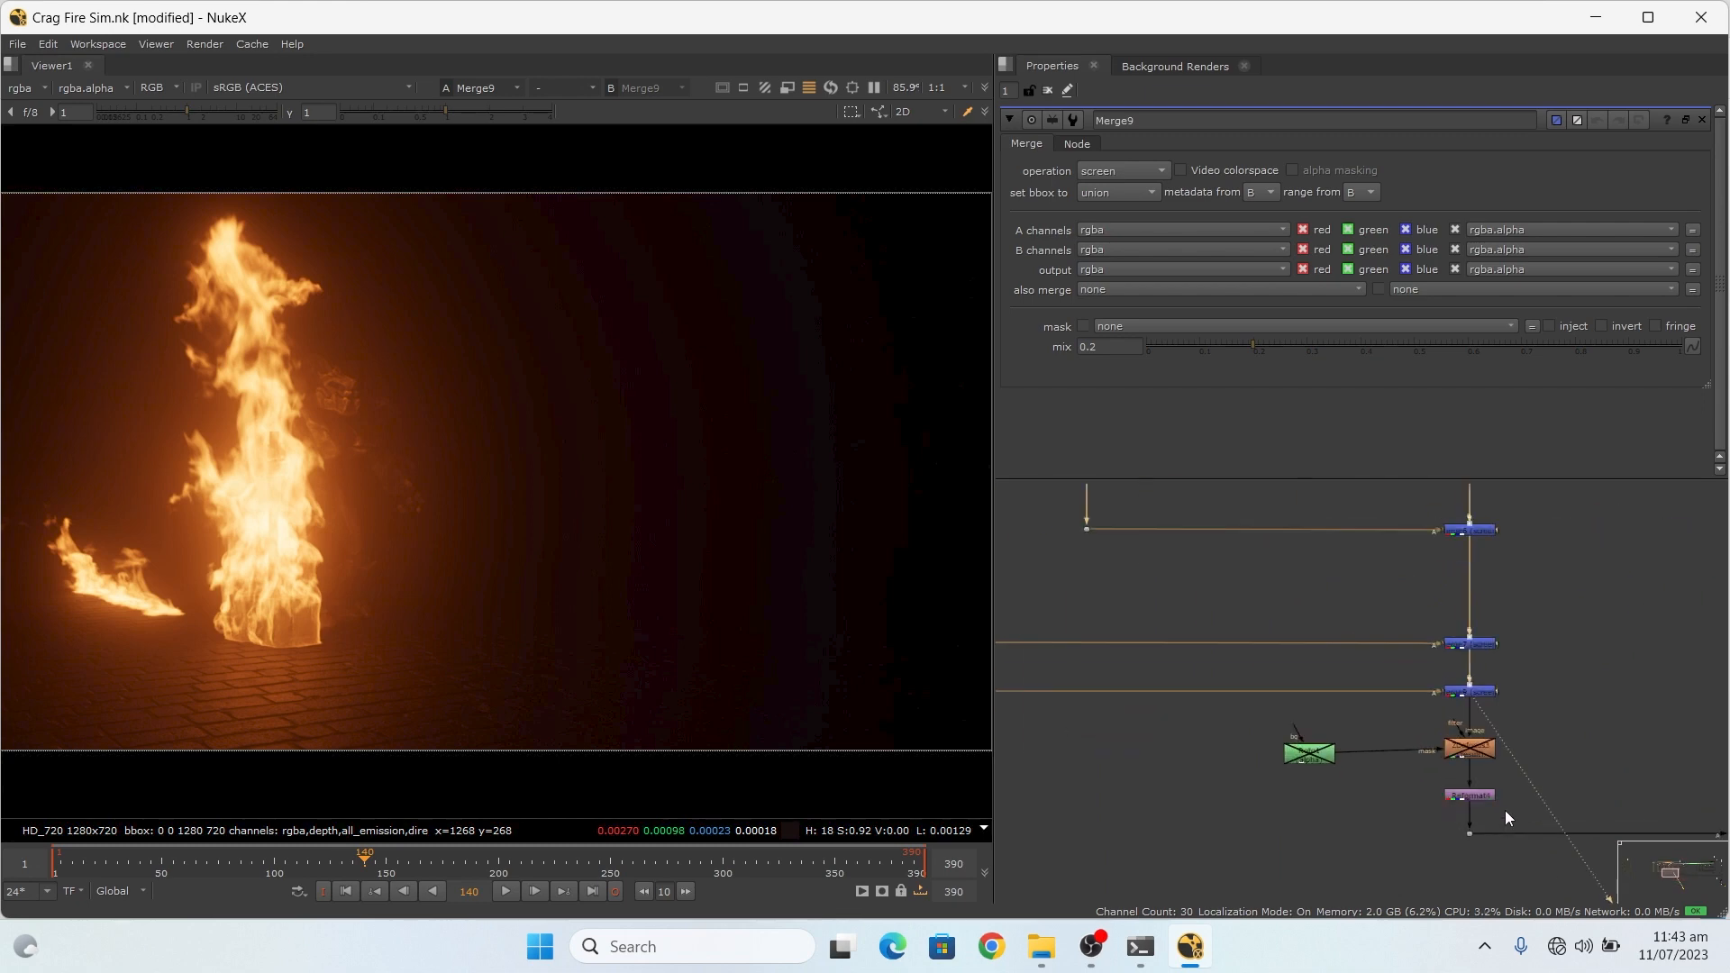
{"action": "scroll", "coordinate": [475, 502], "scroll_direction": "down", "scroll_amount": 3}
{"action": "scroll", "coordinate": [445, 485], "scroll_direction": "up", "scroll_amount": 2}
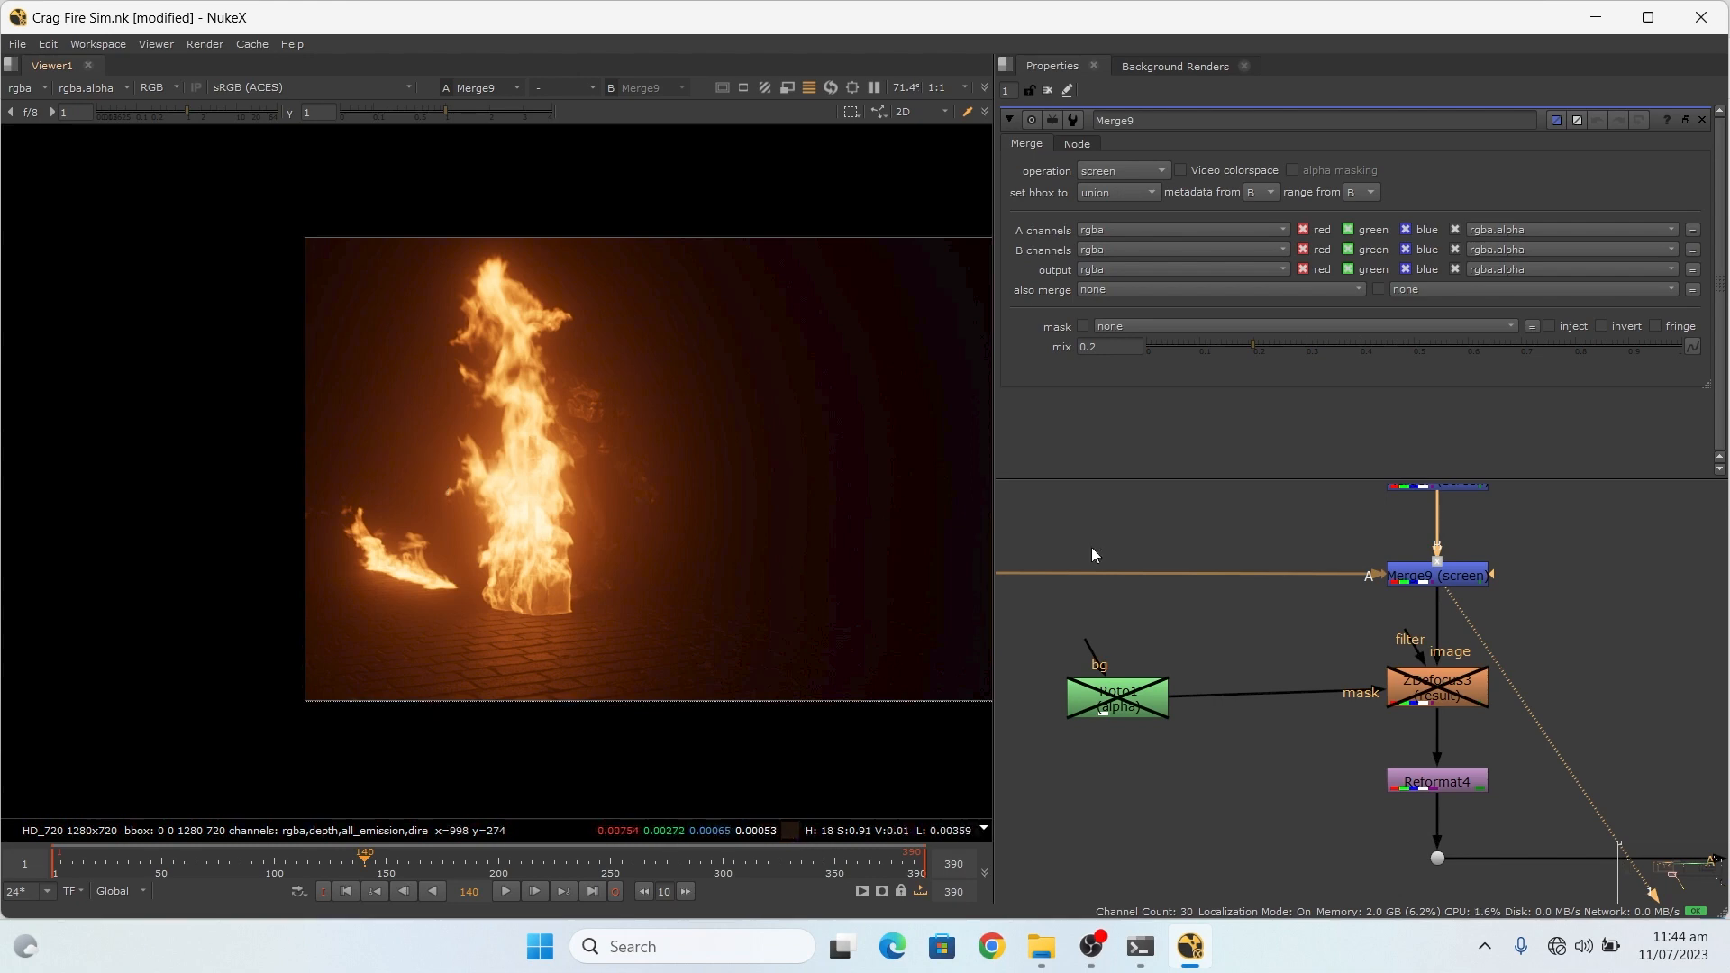
{"action": "scroll", "coordinate": [1299, 755], "scroll_direction": "down", "scroll_amount": 3}
{"action": "scroll", "coordinate": [1299, 755], "scroll_direction": "down", "scroll_amount": 3}
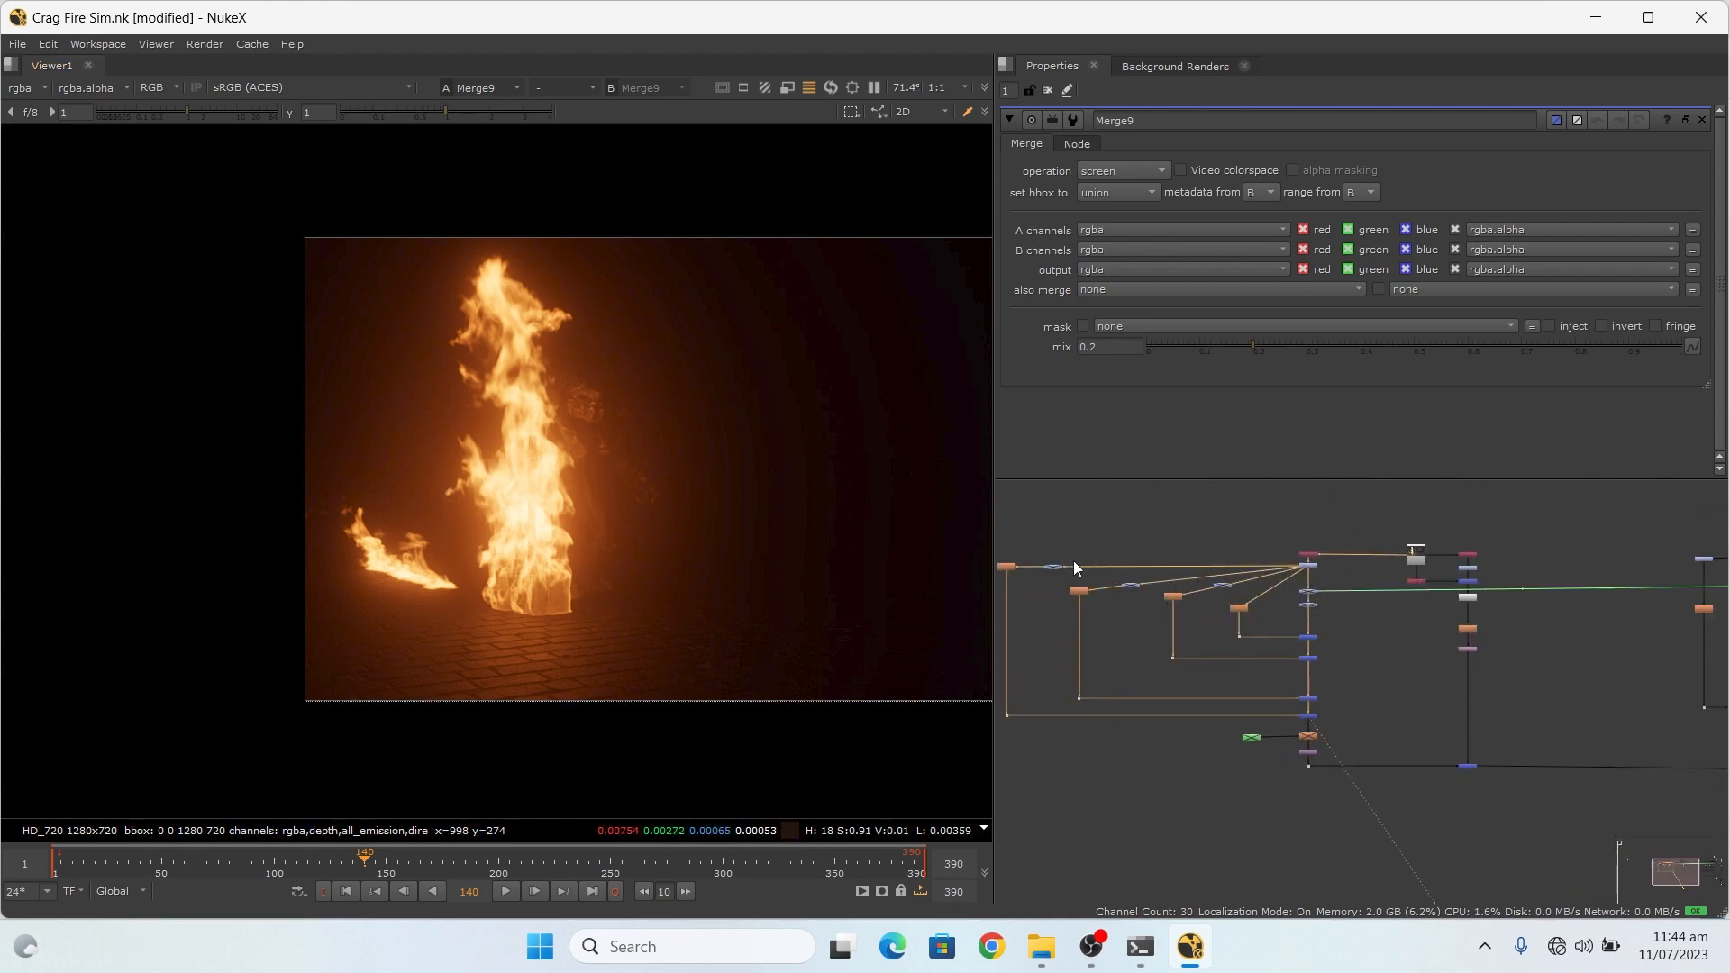
Step: Locate the Read2 render and display its Direct1 and inDirect passes in the viewer one after the other
{"action": "scroll", "coordinate": [1441, 554], "scroll_direction": "up", "scroll_amount": 2}
{"action": "scroll", "coordinate": [1405, 564], "scroll_direction": "up", "scroll_amount": 3}
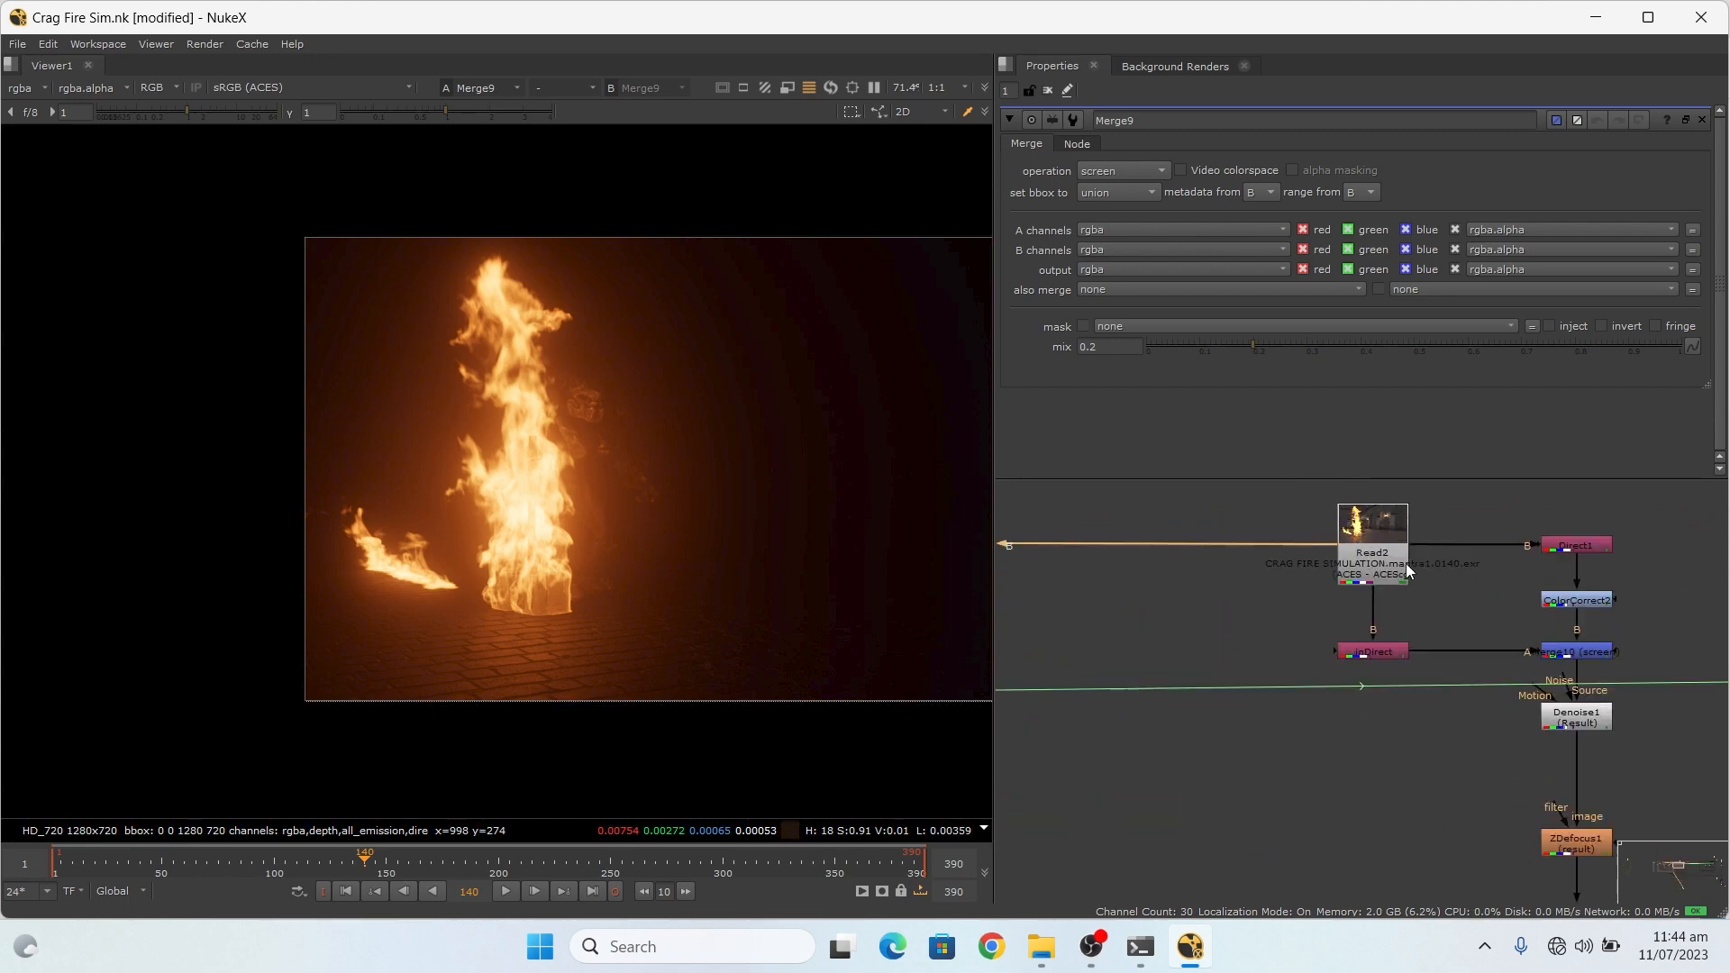
{"action": "scroll", "coordinate": [1226, 585], "scroll_direction": "down", "scroll_amount": 2}
{"action": "scroll", "coordinate": [1355, 547], "scroll_direction": "up", "scroll_amount": 4}
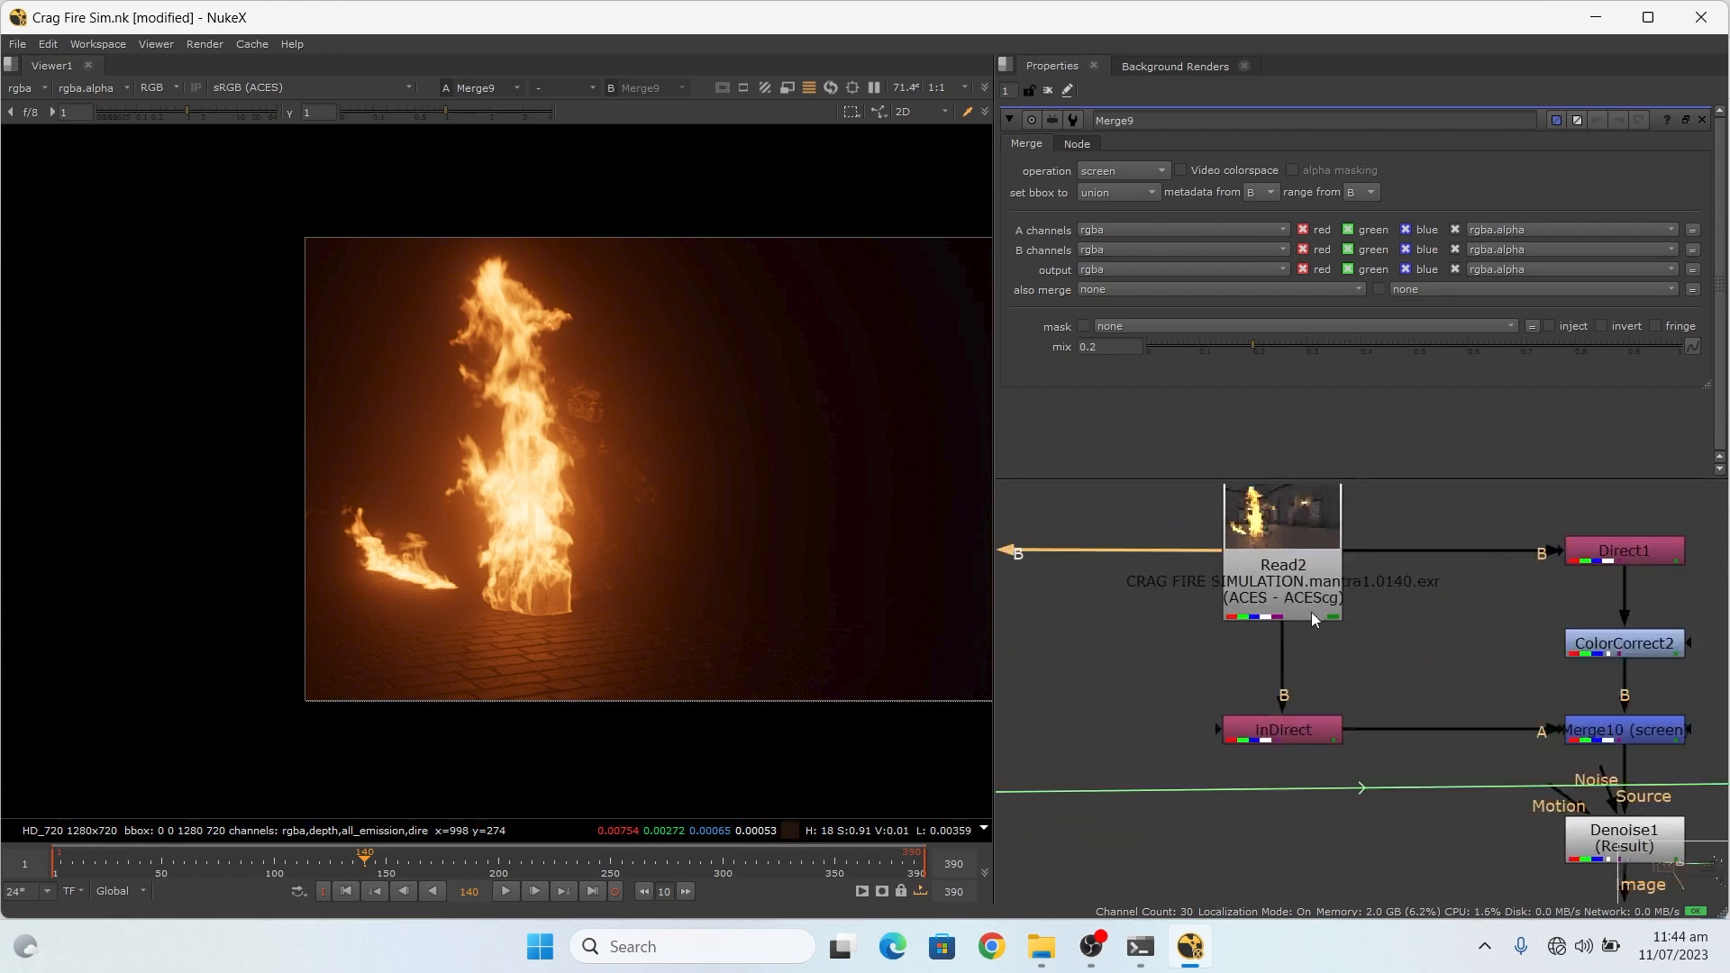
{"action": "scroll", "coordinate": [1306, 614], "scroll_direction": "down", "scroll_amount": 2}
{"action": "scroll", "coordinate": [1284, 592], "scroll_direction": "up", "scroll_amount": 2}
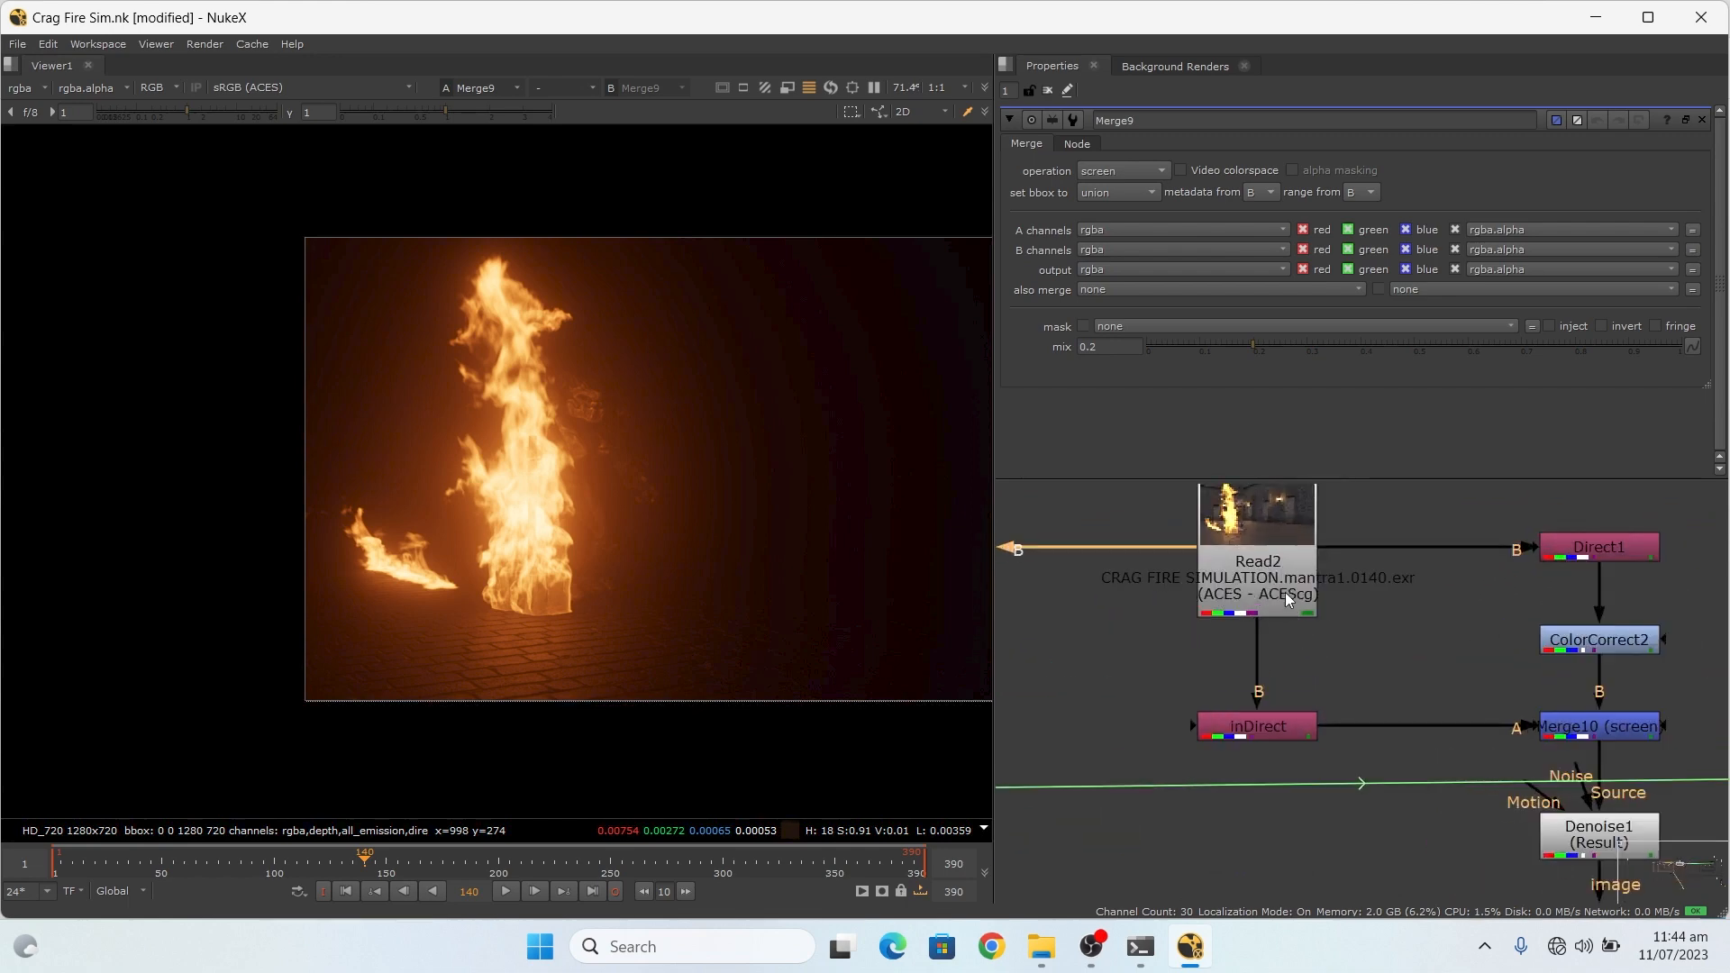
{"action": "left_click", "coordinate": [1594, 557]}
{"action": "key", "text": "1"}
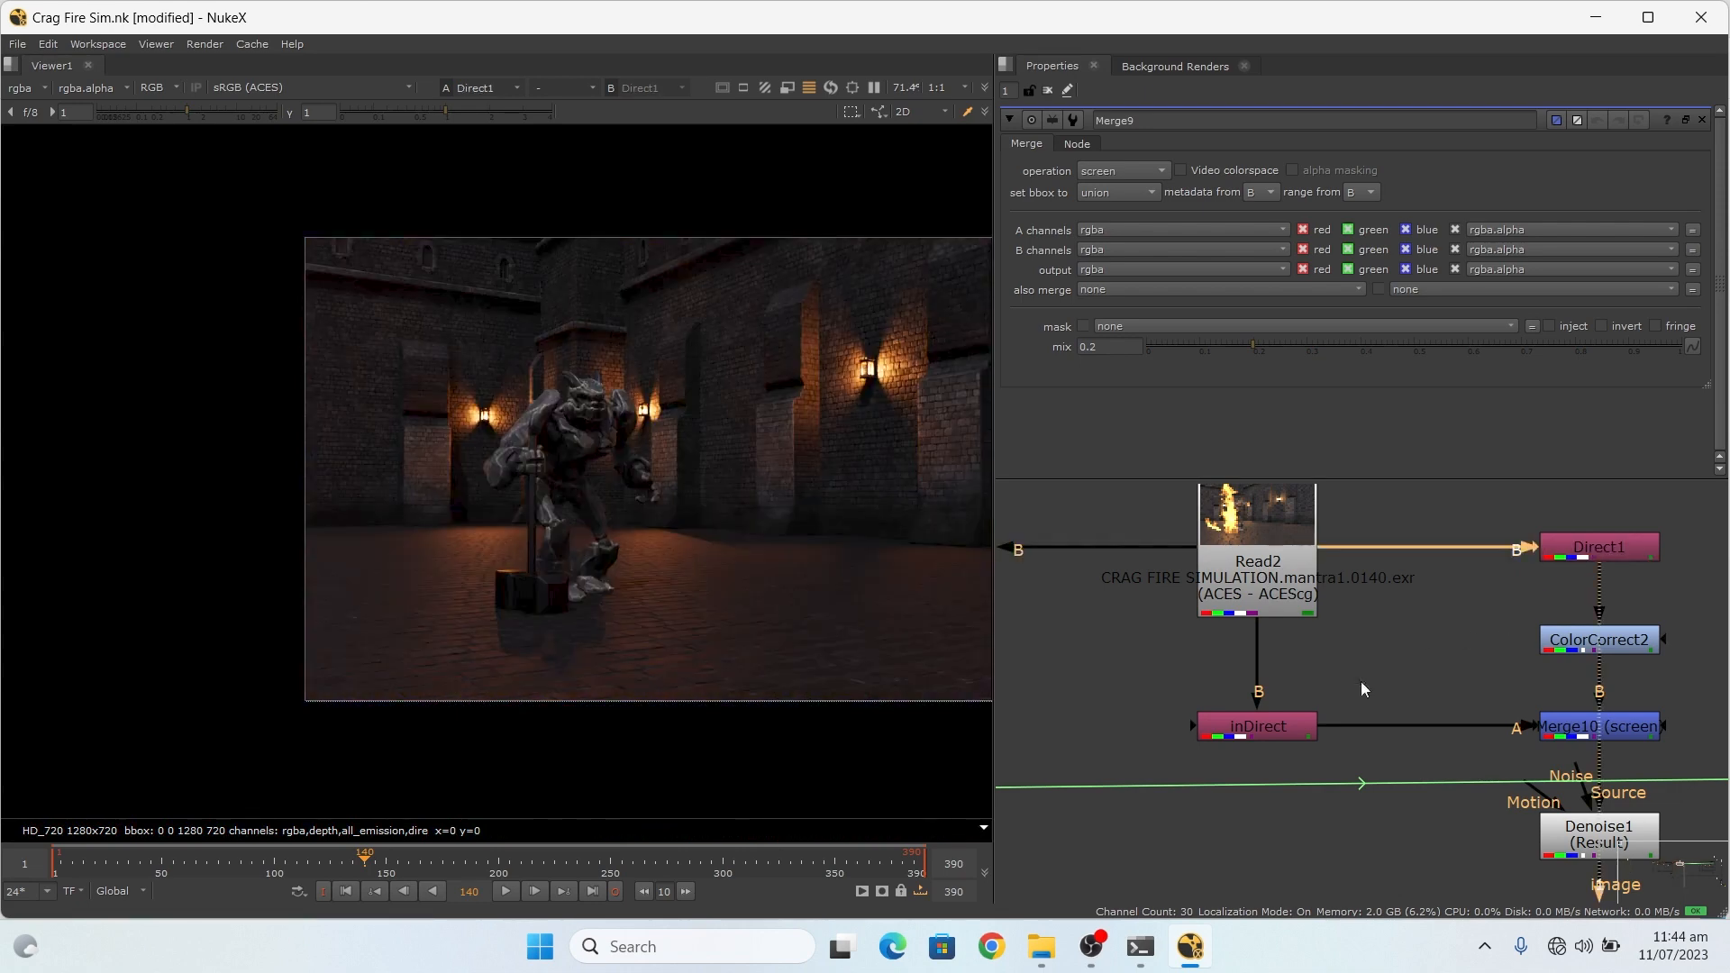
{"action": "left_click", "coordinate": [1260, 727]}
{"action": "key", "text": "1"}
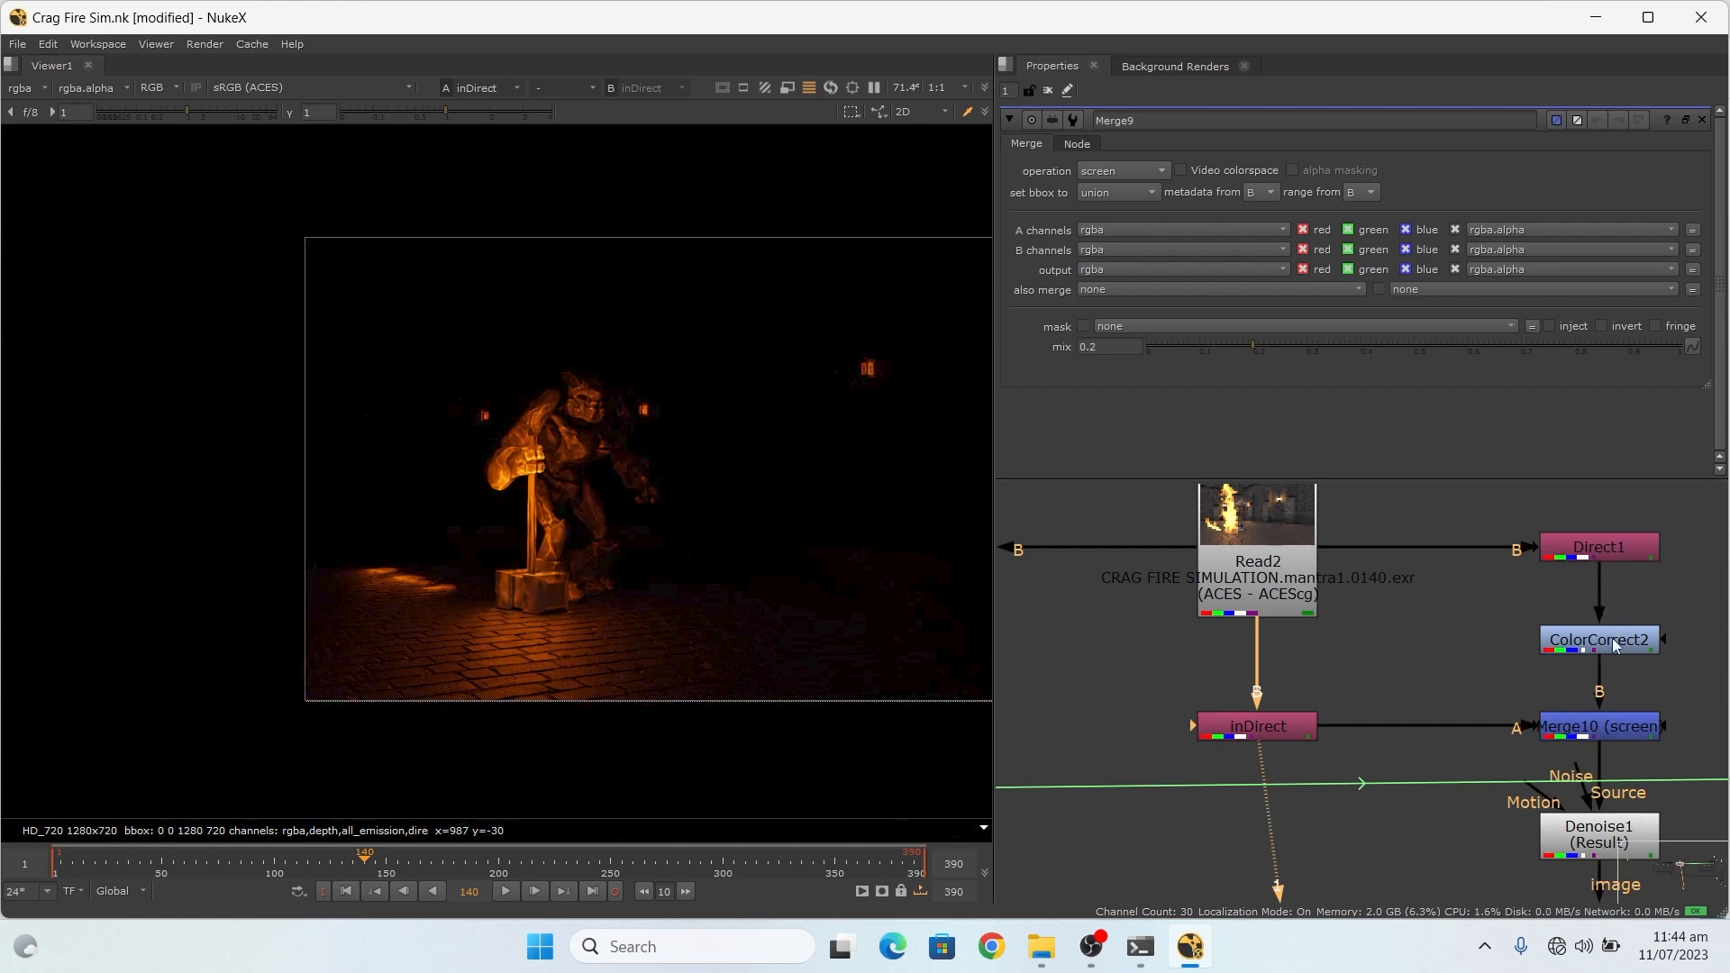
Step: Display ColorCorrect2's output in the viewer and open its properties to review the master, shadows, midtones and highlights settings
{"action": "left_click", "coordinate": [1616, 641]}
{"action": "key", "text": "1"}
{"action": "double_click", "coordinate": [1615, 641]}
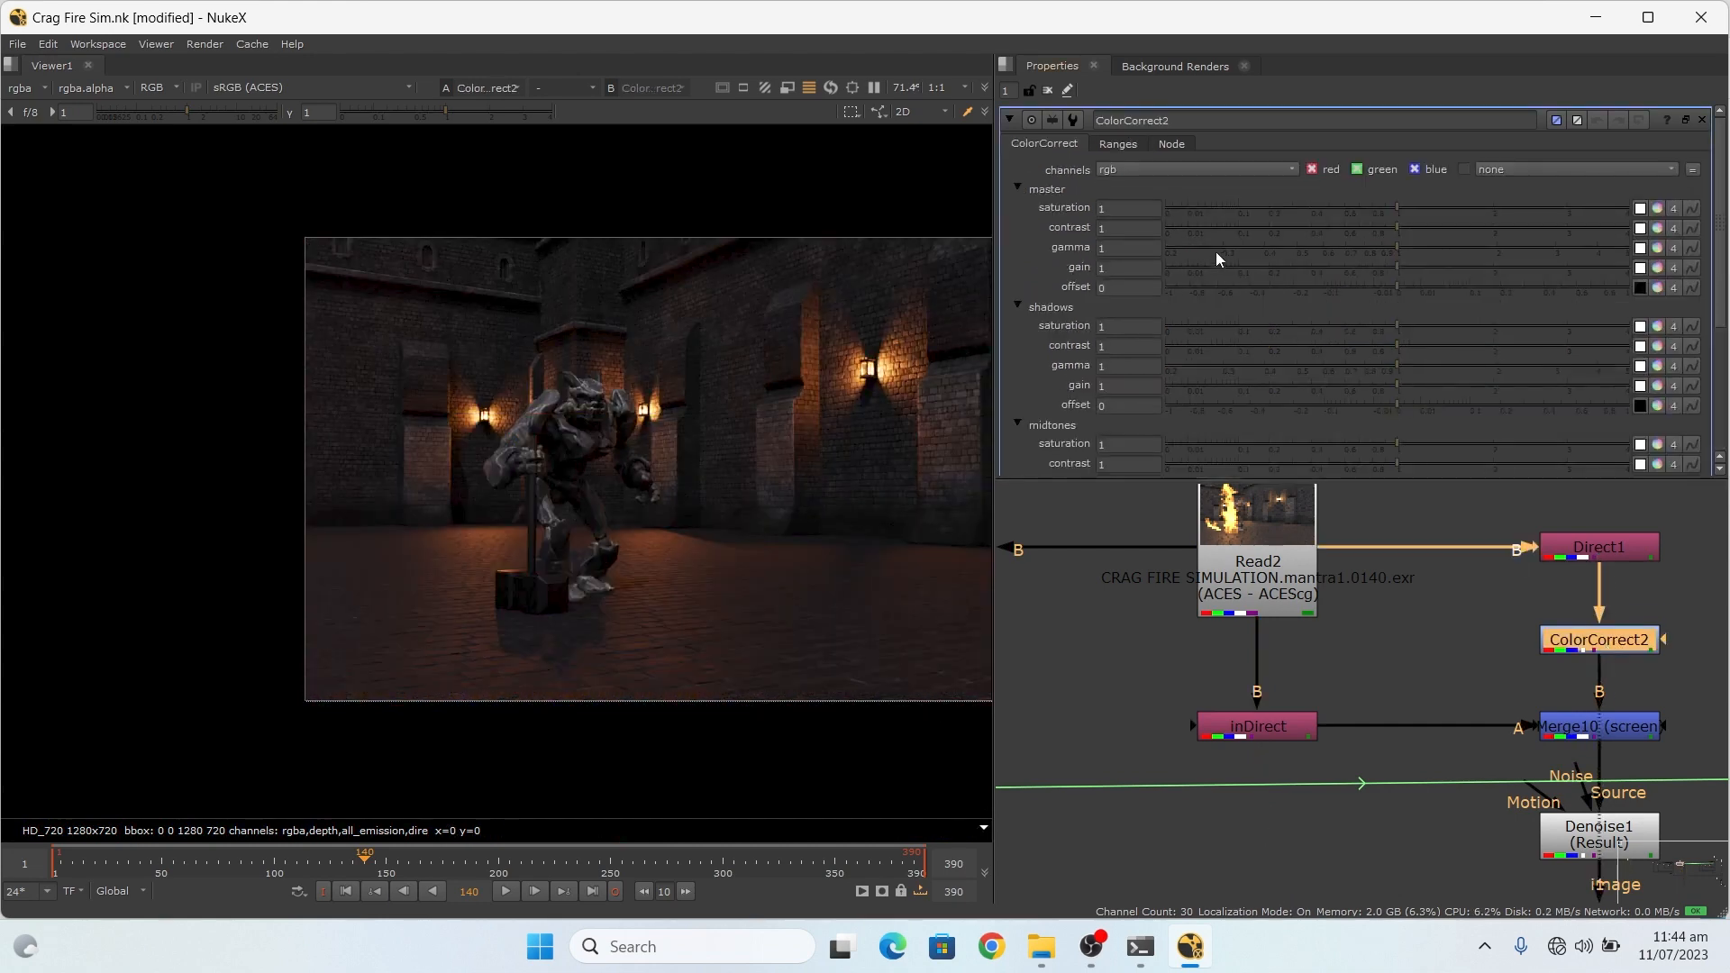
{"action": "scroll", "coordinate": [1724, 281], "scroll_direction": "down", "scroll_amount": 3}
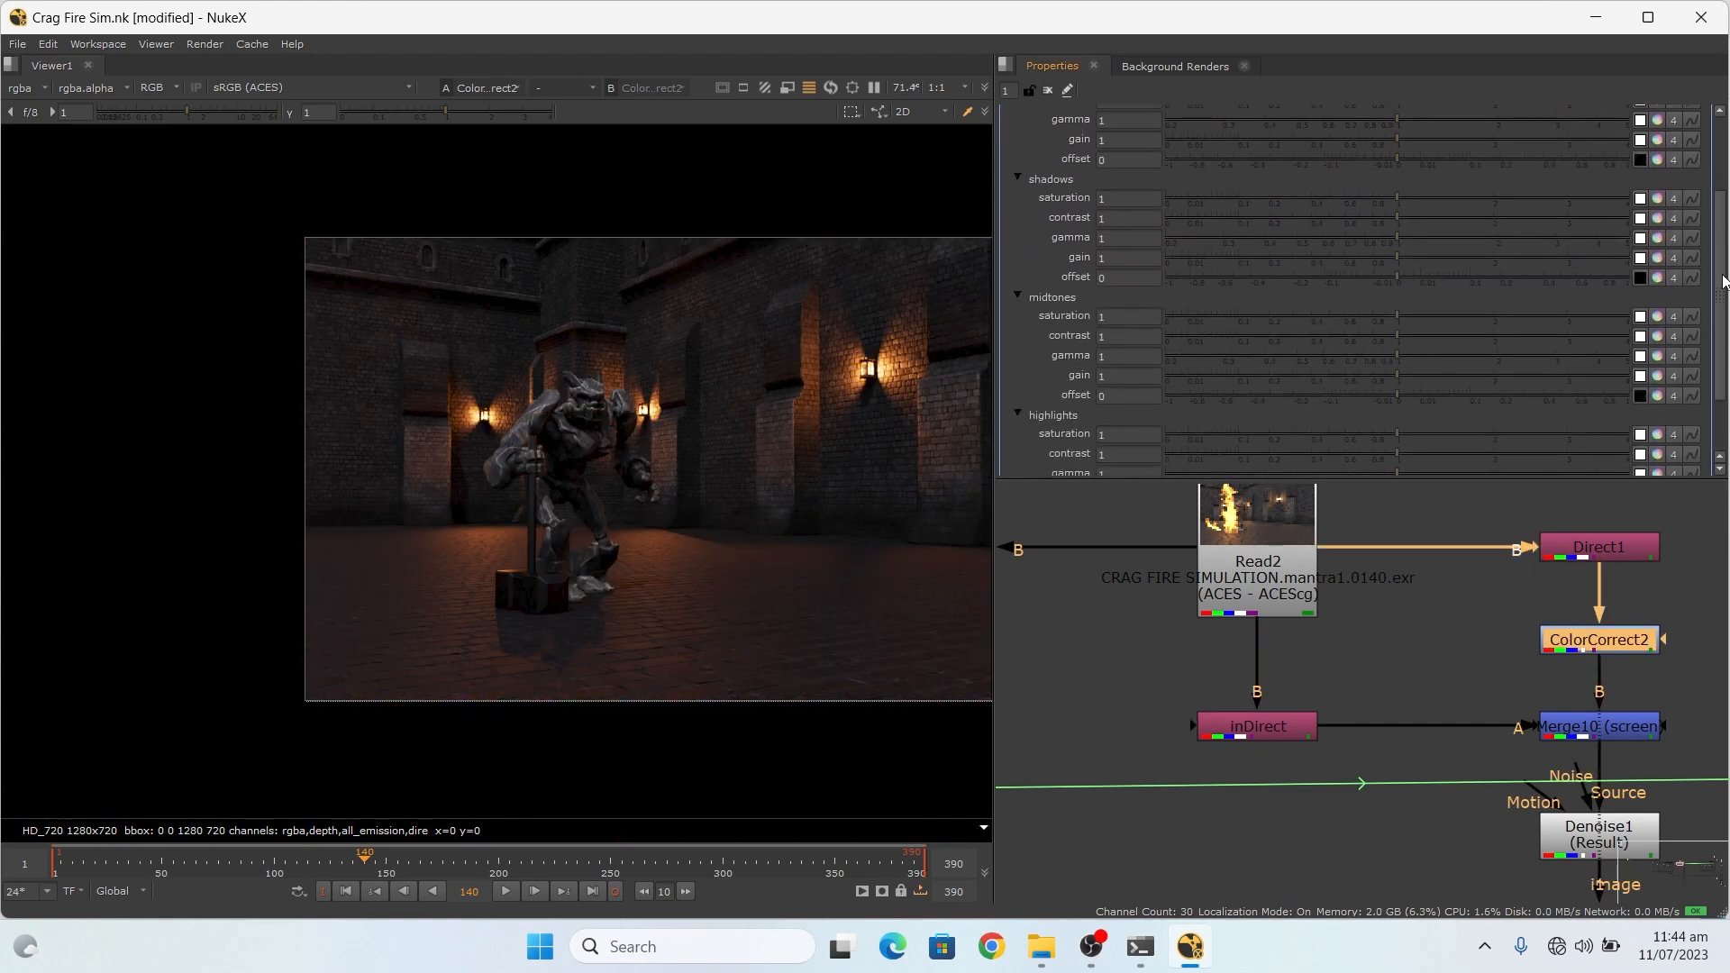
{"action": "left_click_drag", "start_coordinate": [1723, 281], "coordinate": [1725, 143]}
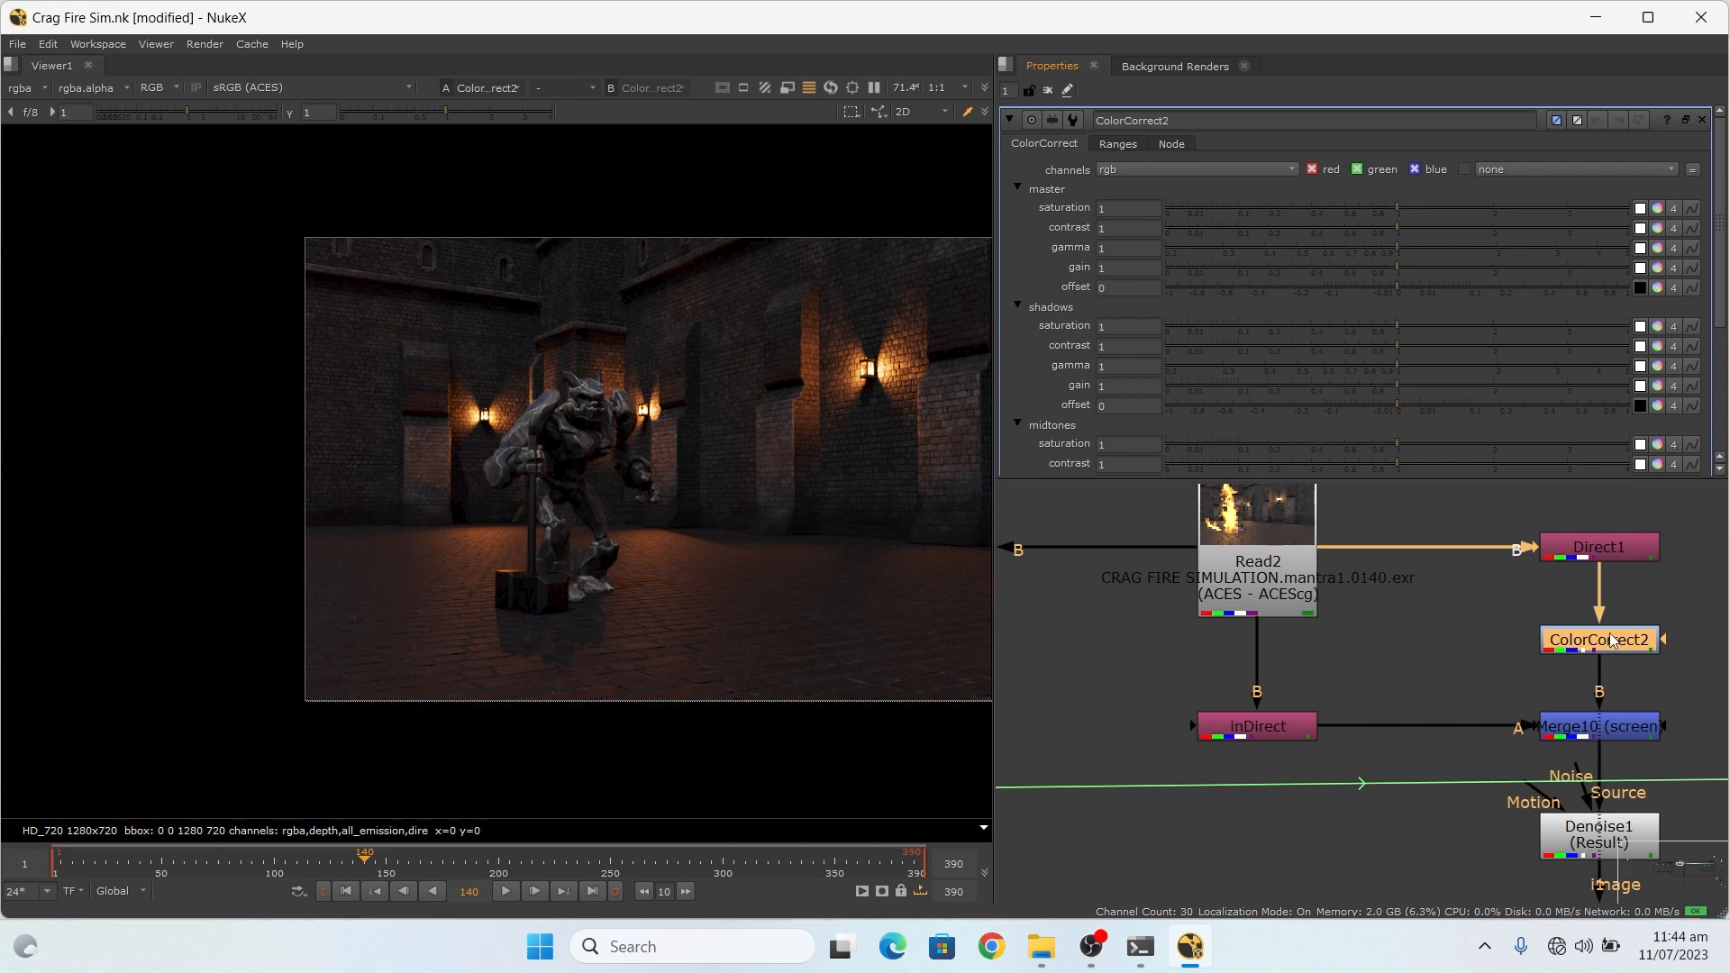
Step: Display Merge10's output in the viewer to check the combined direct and indirect lighting passes
{"action": "scroll", "coordinate": [1443, 649], "scroll_direction": "down", "scroll_amount": 2}
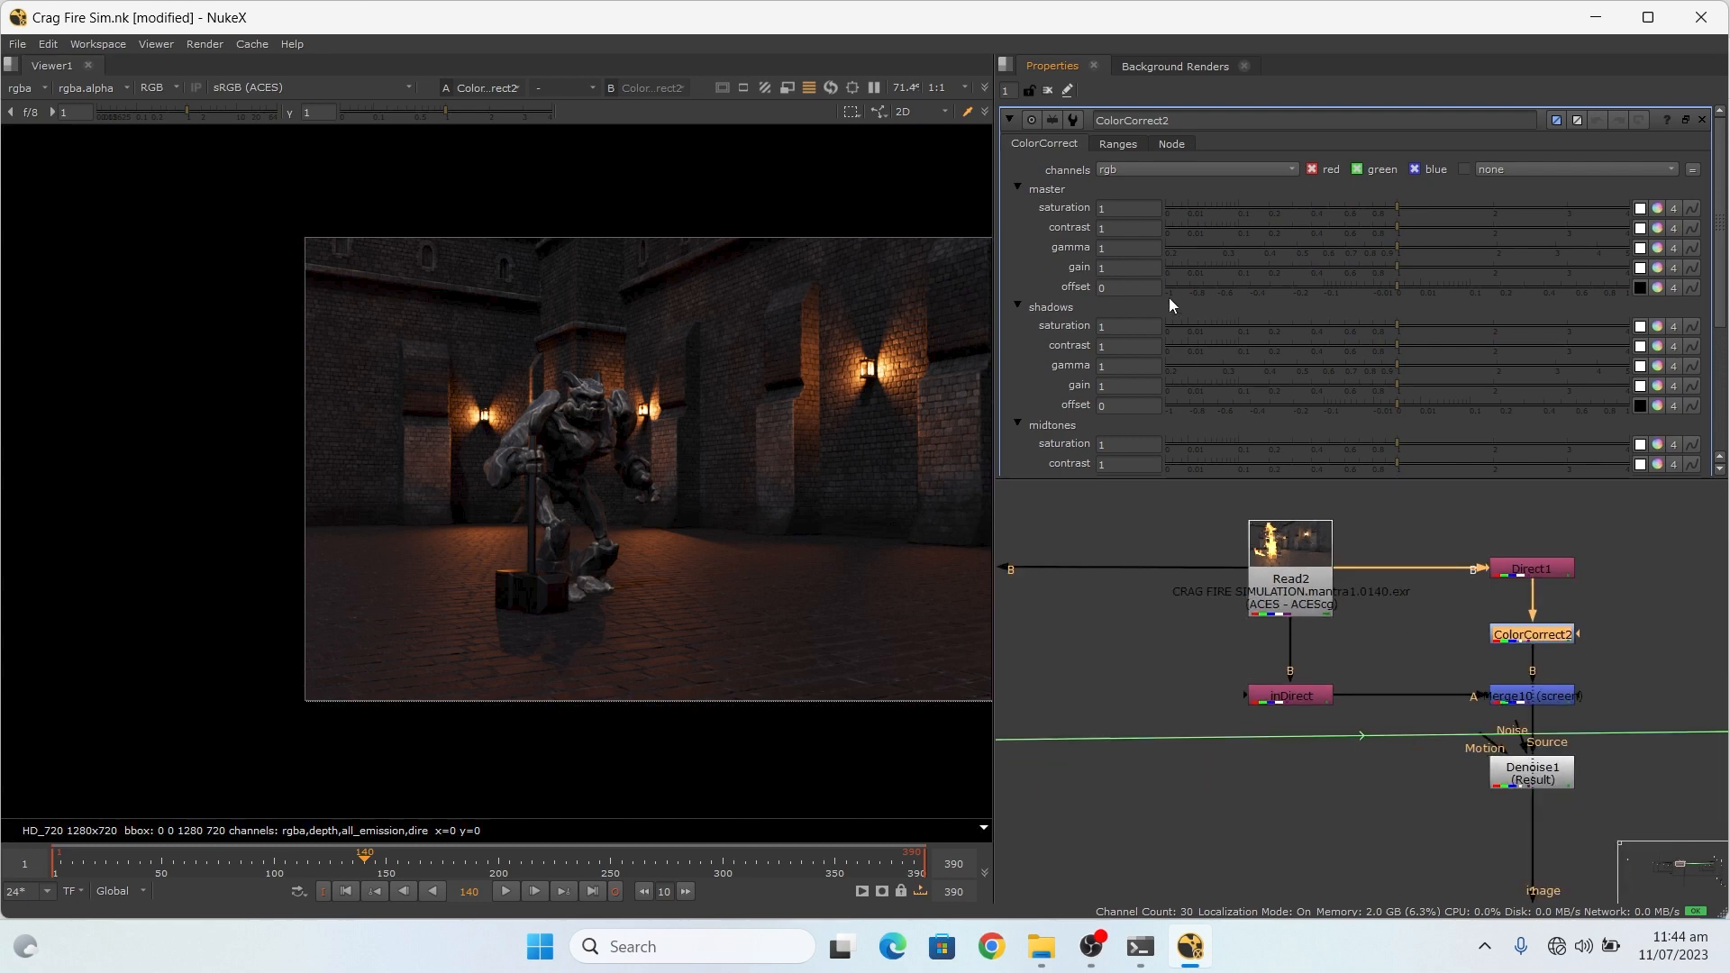
{"action": "scroll", "coordinate": [1550, 686], "scroll_direction": "up", "scroll_amount": 2}
{"action": "left_click", "coordinate": [1532, 694]}
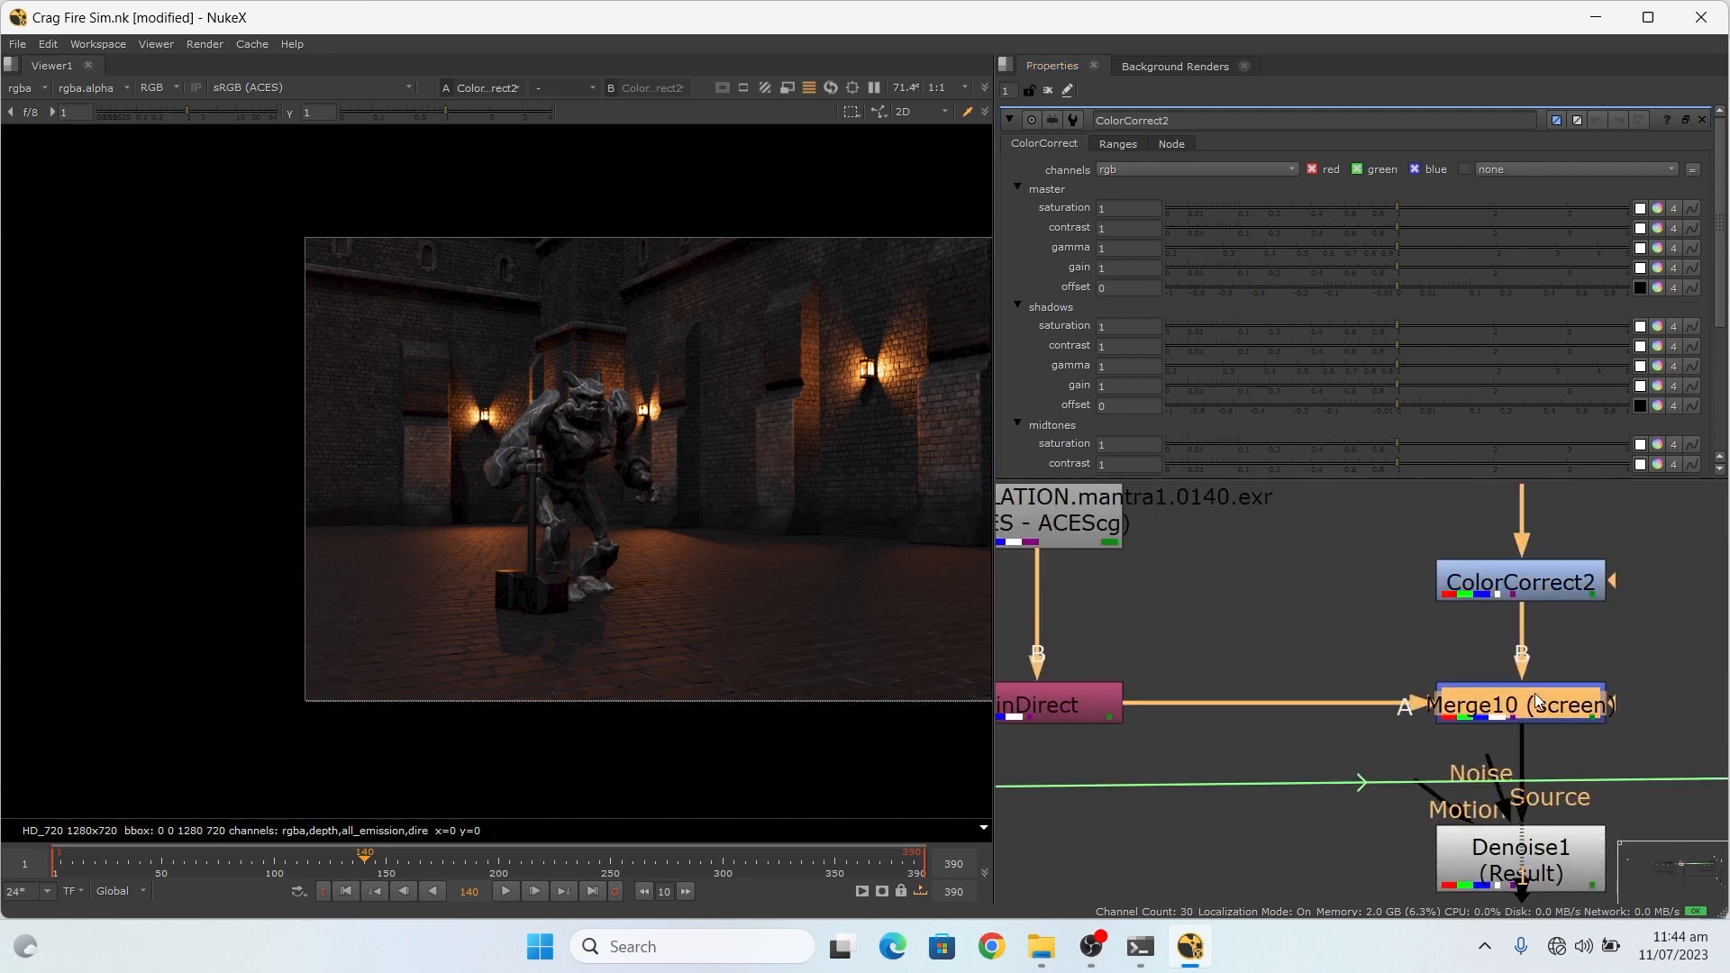
{"action": "key", "text": "1"}
{"action": "scroll", "coordinate": [1436, 699], "scroll_direction": "down", "scroll_amount": 2}
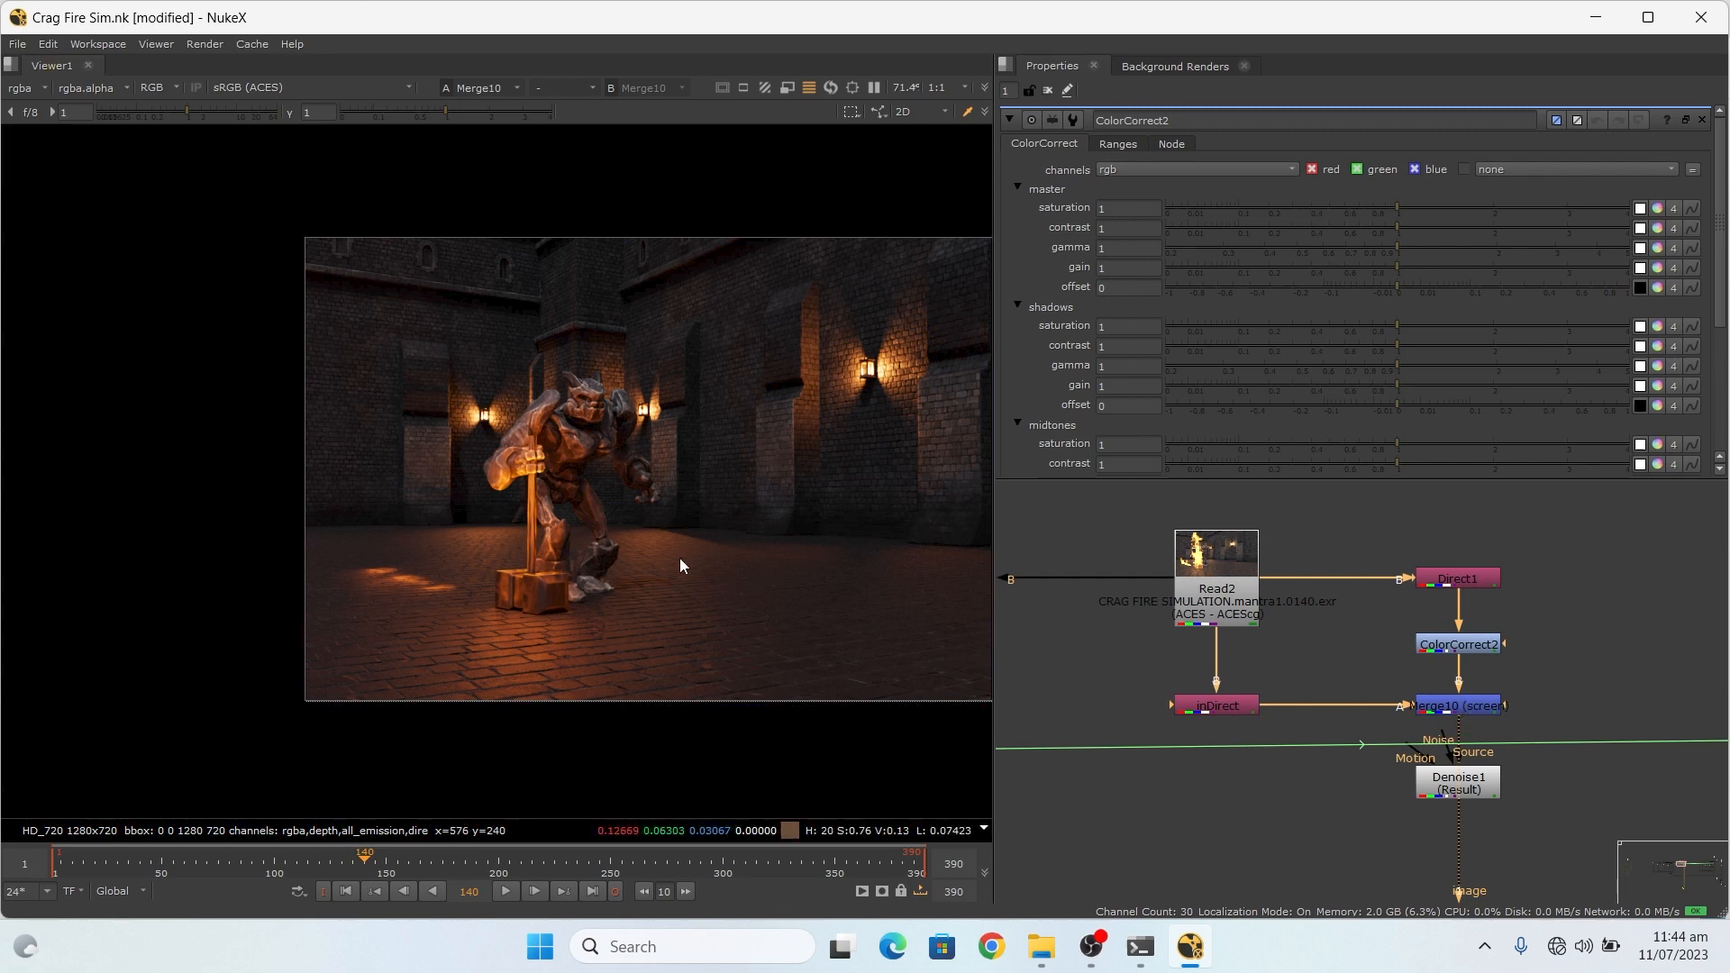
Step: Disable the Denoise1 node below Merge10
{"action": "left_click", "coordinate": [1466, 791]}
{"action": "scroll", "coordinate": [1466, 793], "scroll_direction": "down", "scroll_amount": 1}
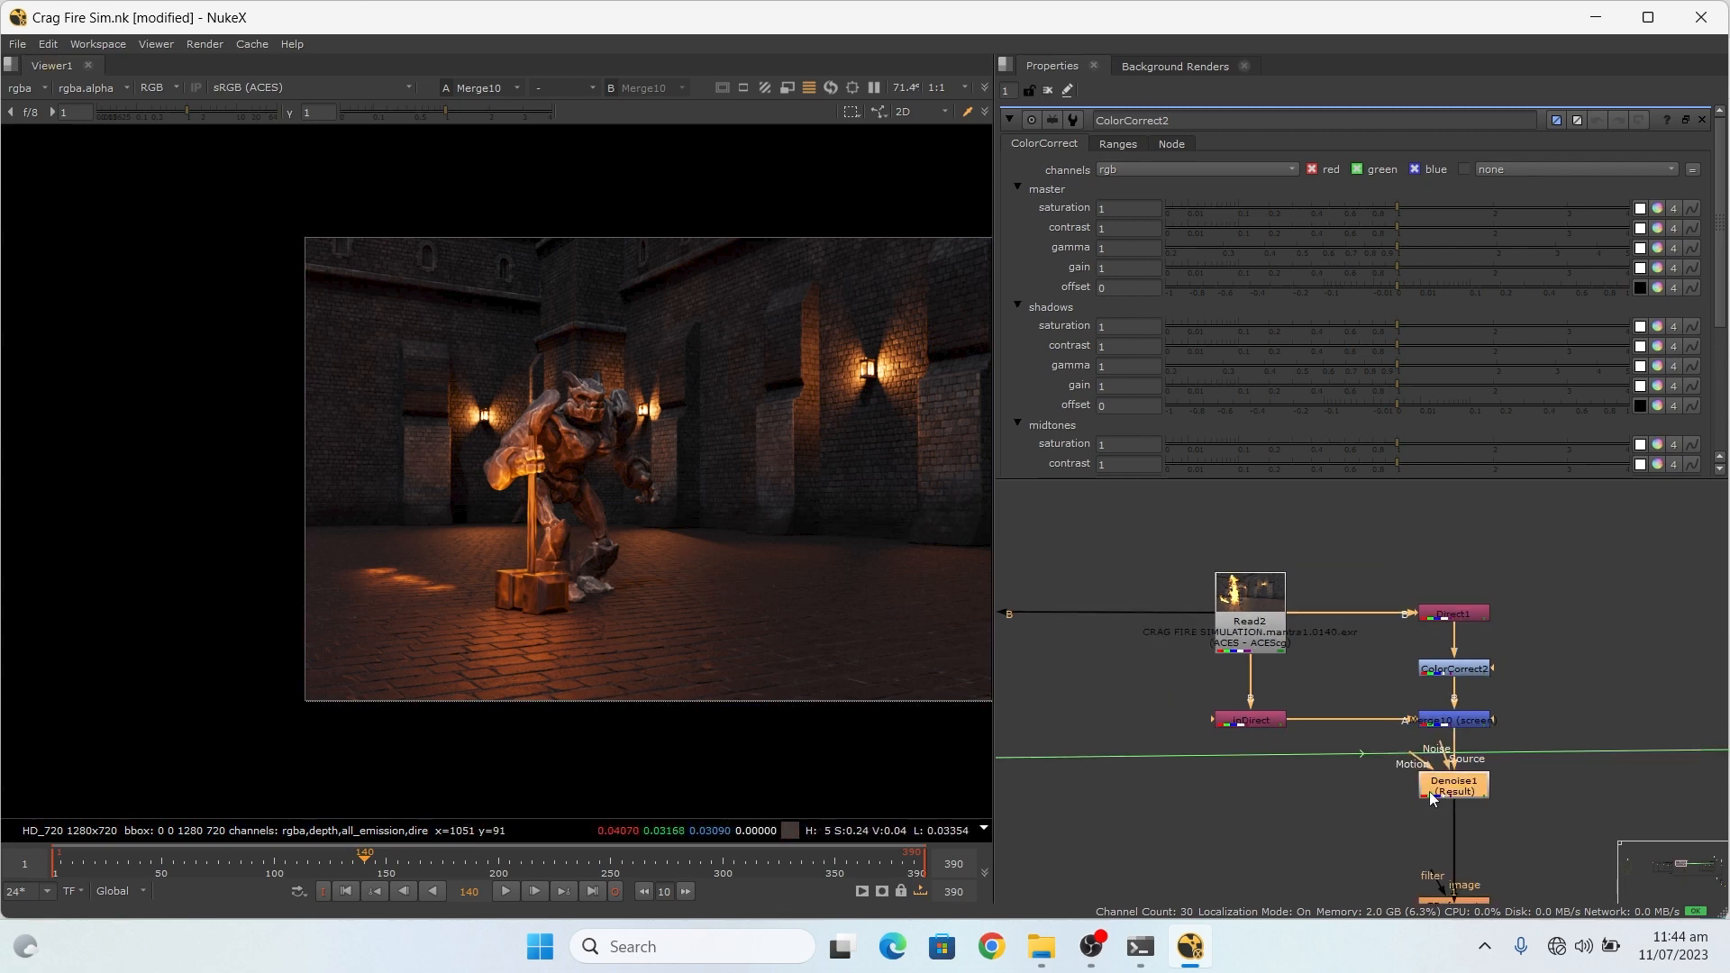
{"action": "scroll", "coordinate": [1433, 796], "scroll_direction": "up", "scroll_amount": 3}
{"action": "key", "text": "d"}
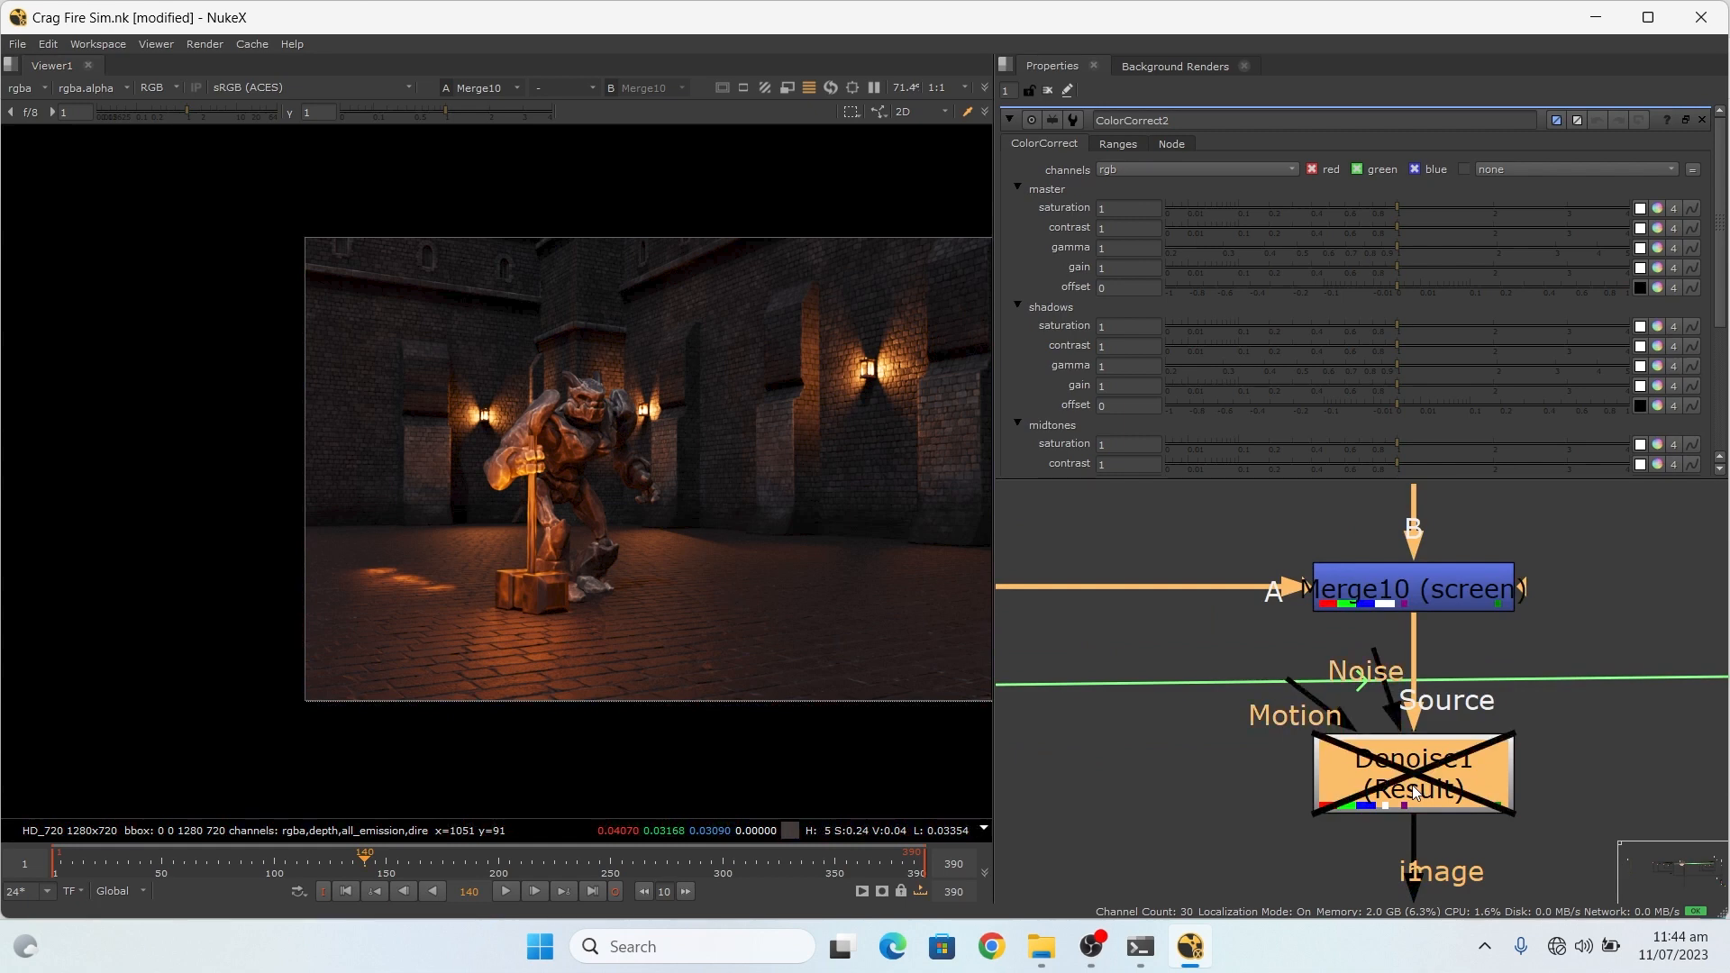
{"action": "scroll", "coordinate": [1433, 784], "scroll_direction": "down", "scroll_amount": 2}
{"action": "scroll", "coordinate": [1453, 772], "scroll_direction": "up", "scroll_amount": 2}
Step: Disable the ZDefocus1 node between Denoise1 and Reformat1
{"action": "scroll", "coordinate": [1451, 772], "scroll_direction": "down", "scroll_amount": 4}
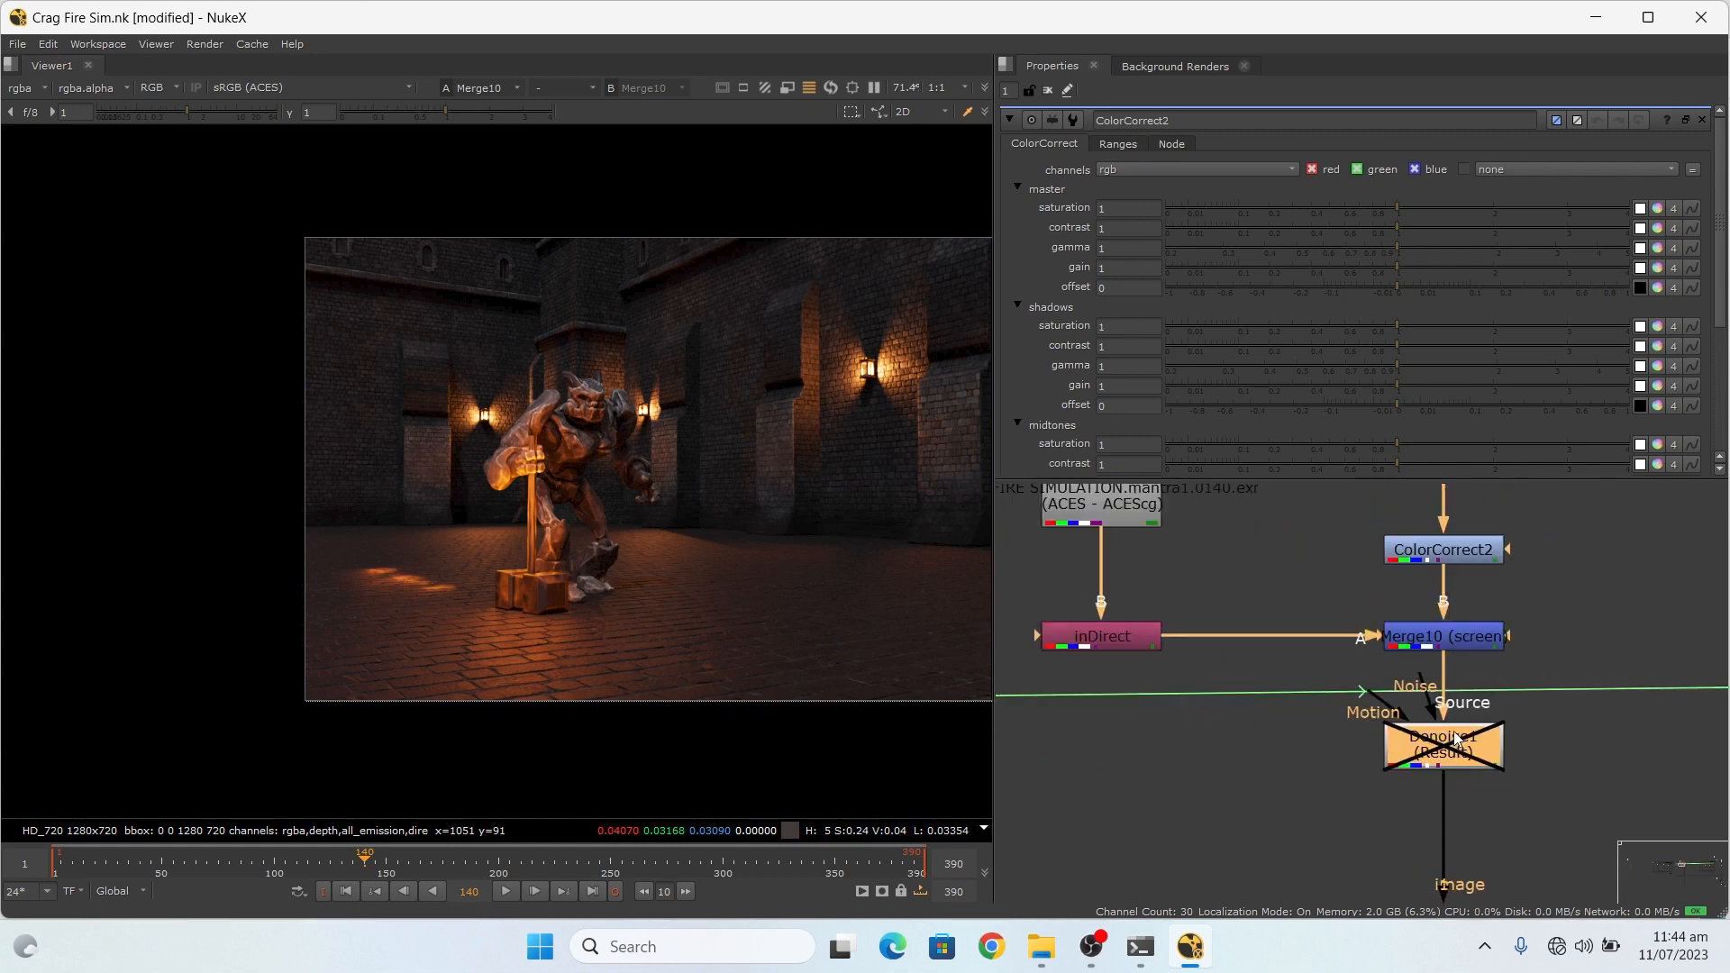
{"action": "scroll", "coordinate": [1468, 792], "scroll_direction": "up", "scroll_amount": 3}
{"action": "scroll", "coordinate": [1398, 700], "scroll_direction": "down", "scroll_amount": 3}
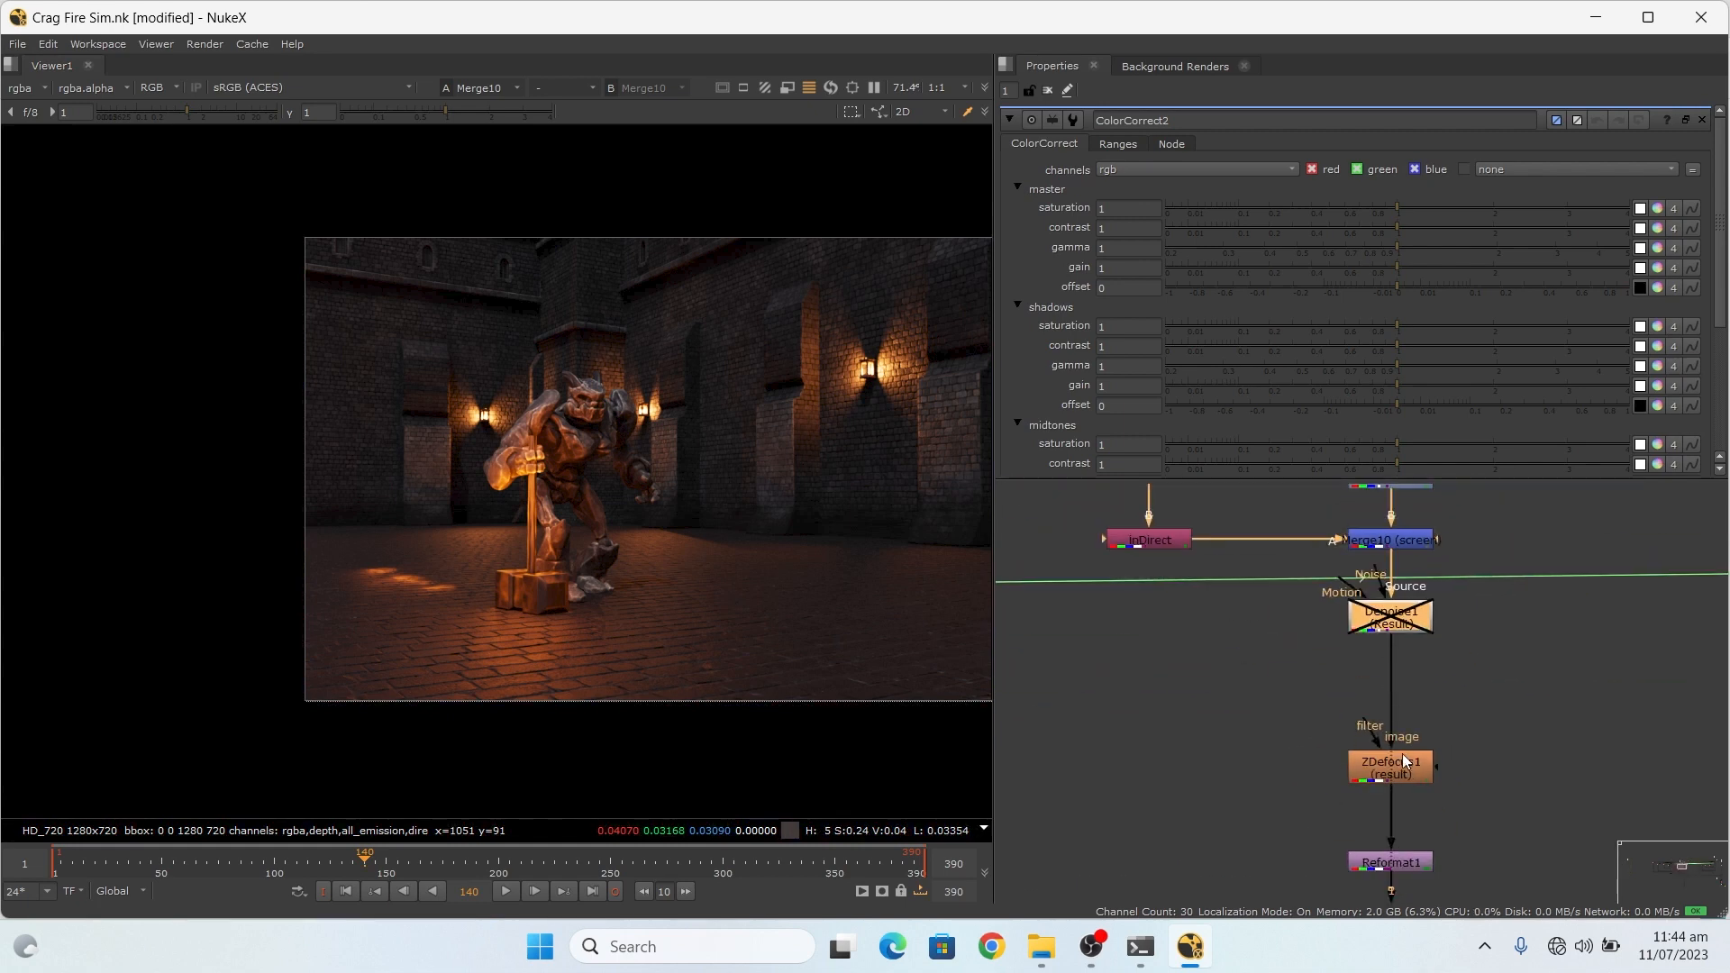
{"action": "scroll", "coordinate": [1369, 775], "scroll_direction": "up", "scroll_amount": 4}
{"action": "left_click", "coordinate": [1370, 773]}
{"action": "key", "text": "d"}
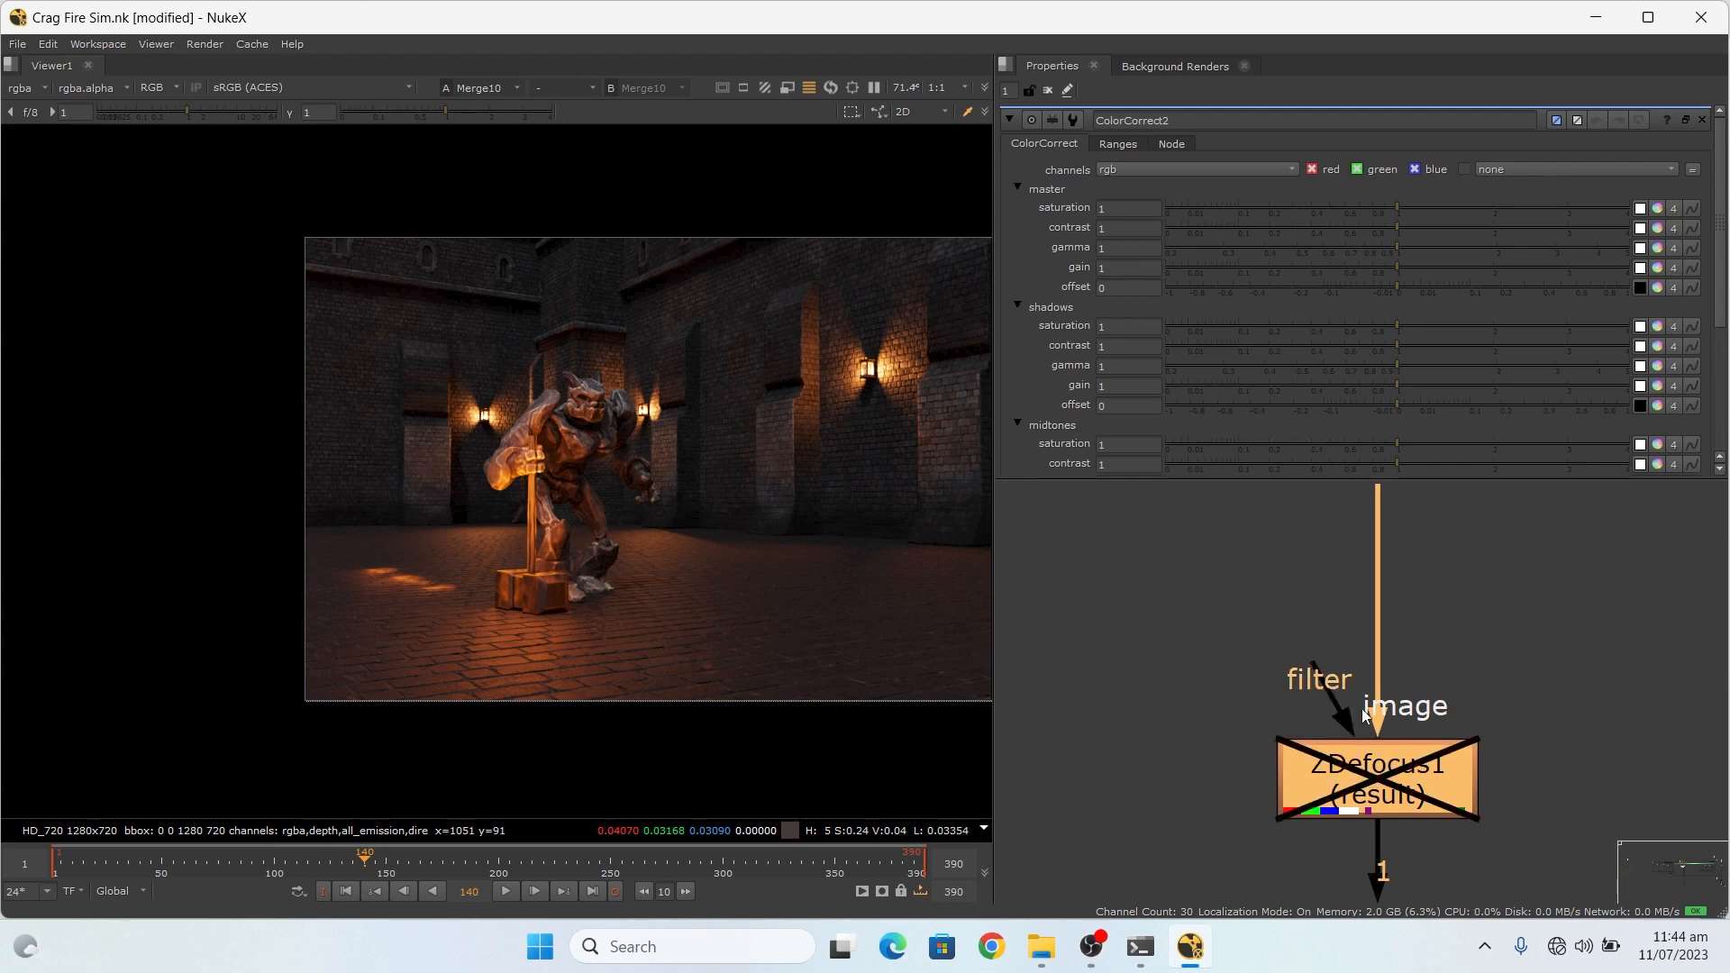
Step: Trace the chain from ZDefocus1 through Reformat1 to its merge and examine how it fits into the whole node graph
{"action": "scroll", "coordinate": [1413, 598], "scroll_direction": "down", "scroll_amount": 4}
{"action": "scroll", "coordinate": [1417, 728], "scroll_direction": "up", "scroll_amount": 2}
{"action": "scroll", "coordinate": [1419, 667], "scroll_direction": "down", "scroll_amount": 3}
{"action": "scroll", "coordinate": [1419, 666], "scroll_direction": "up", "scroll_amount": 3}
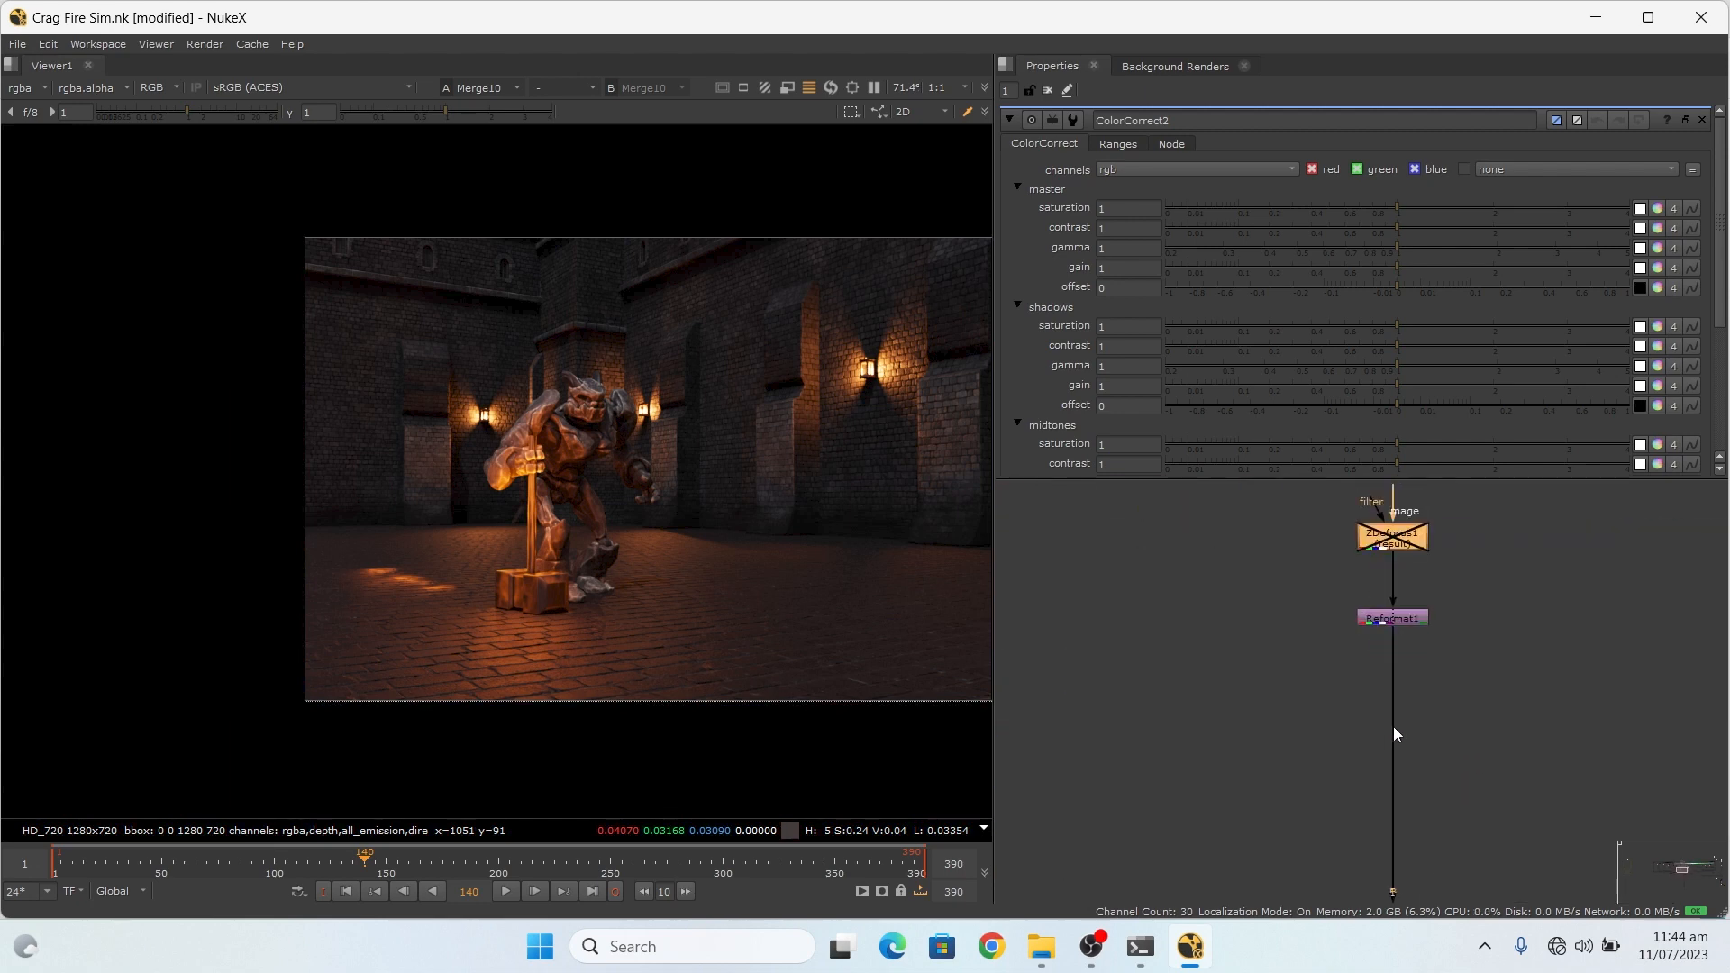
{"action": "scroll", "coordinate": [1388, 689], "scroll_direction": "down", "scroll_amount": 4}
{"action": "scroll", "coordinate": [1411, 726], "scroll_direction": "up", "scroll_amount": 5}
{"action": "scroll", "coordinate": [1351, 743], "scroll_direction": "down", "scroll_amount": 5}
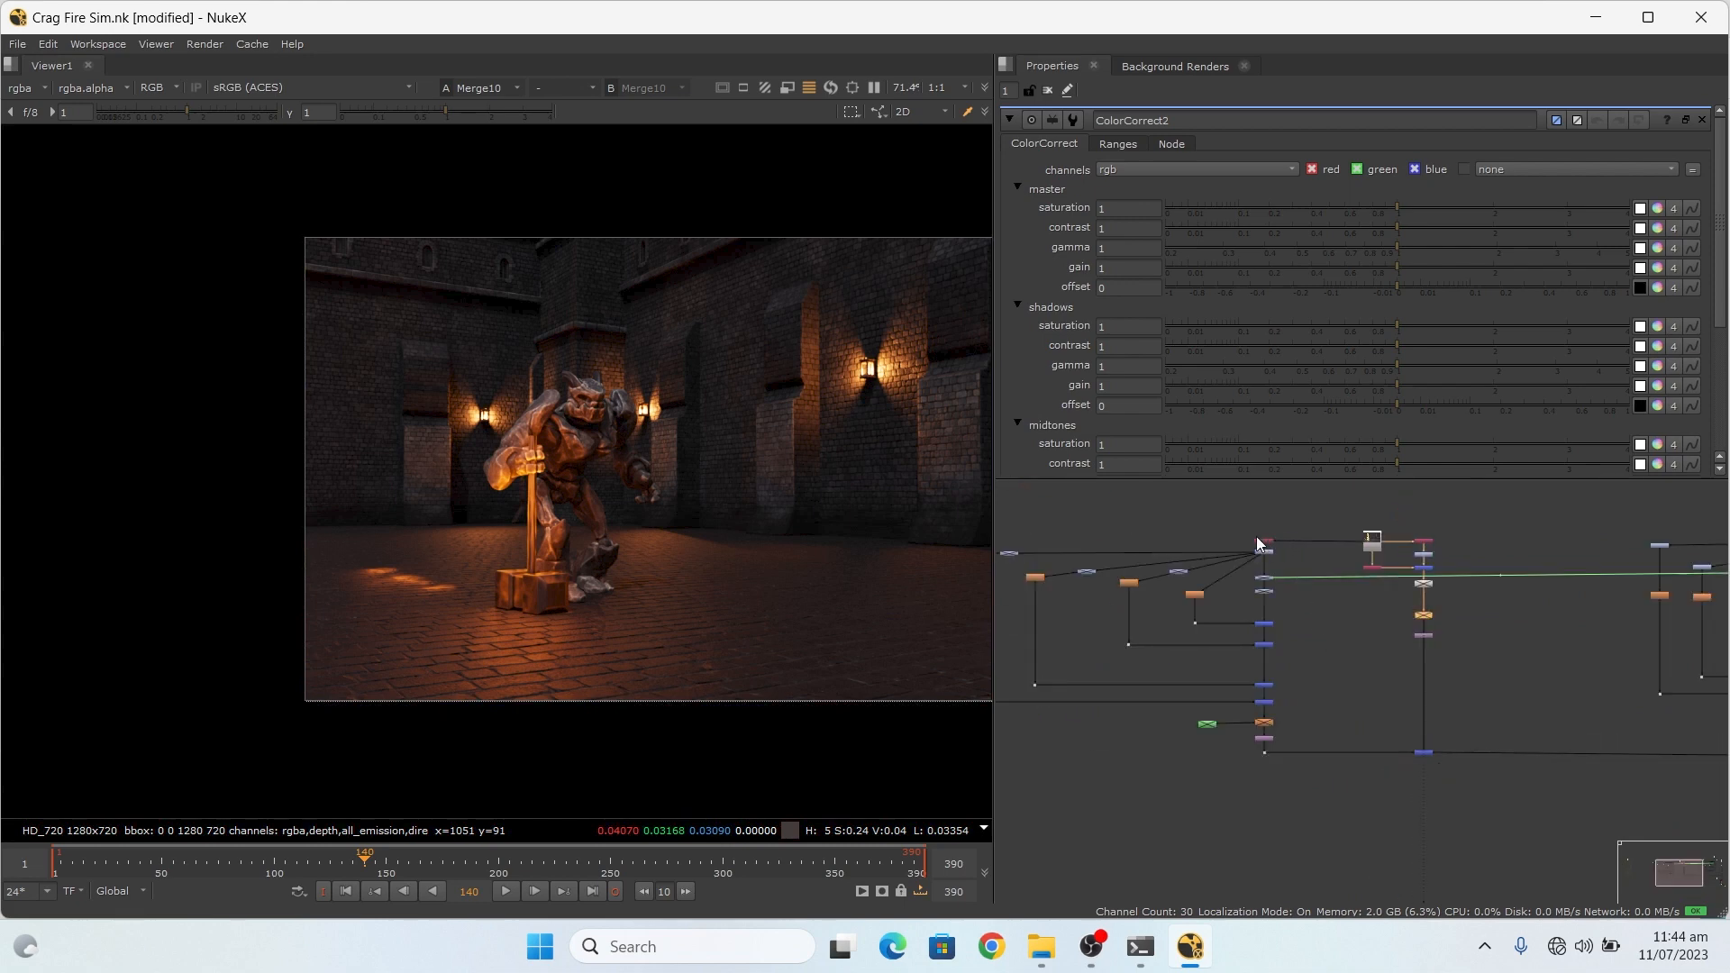
{"action": "scroll", "coordinate": [1299, 573], "scroll_direction": "down", "scroll_amount": 2}
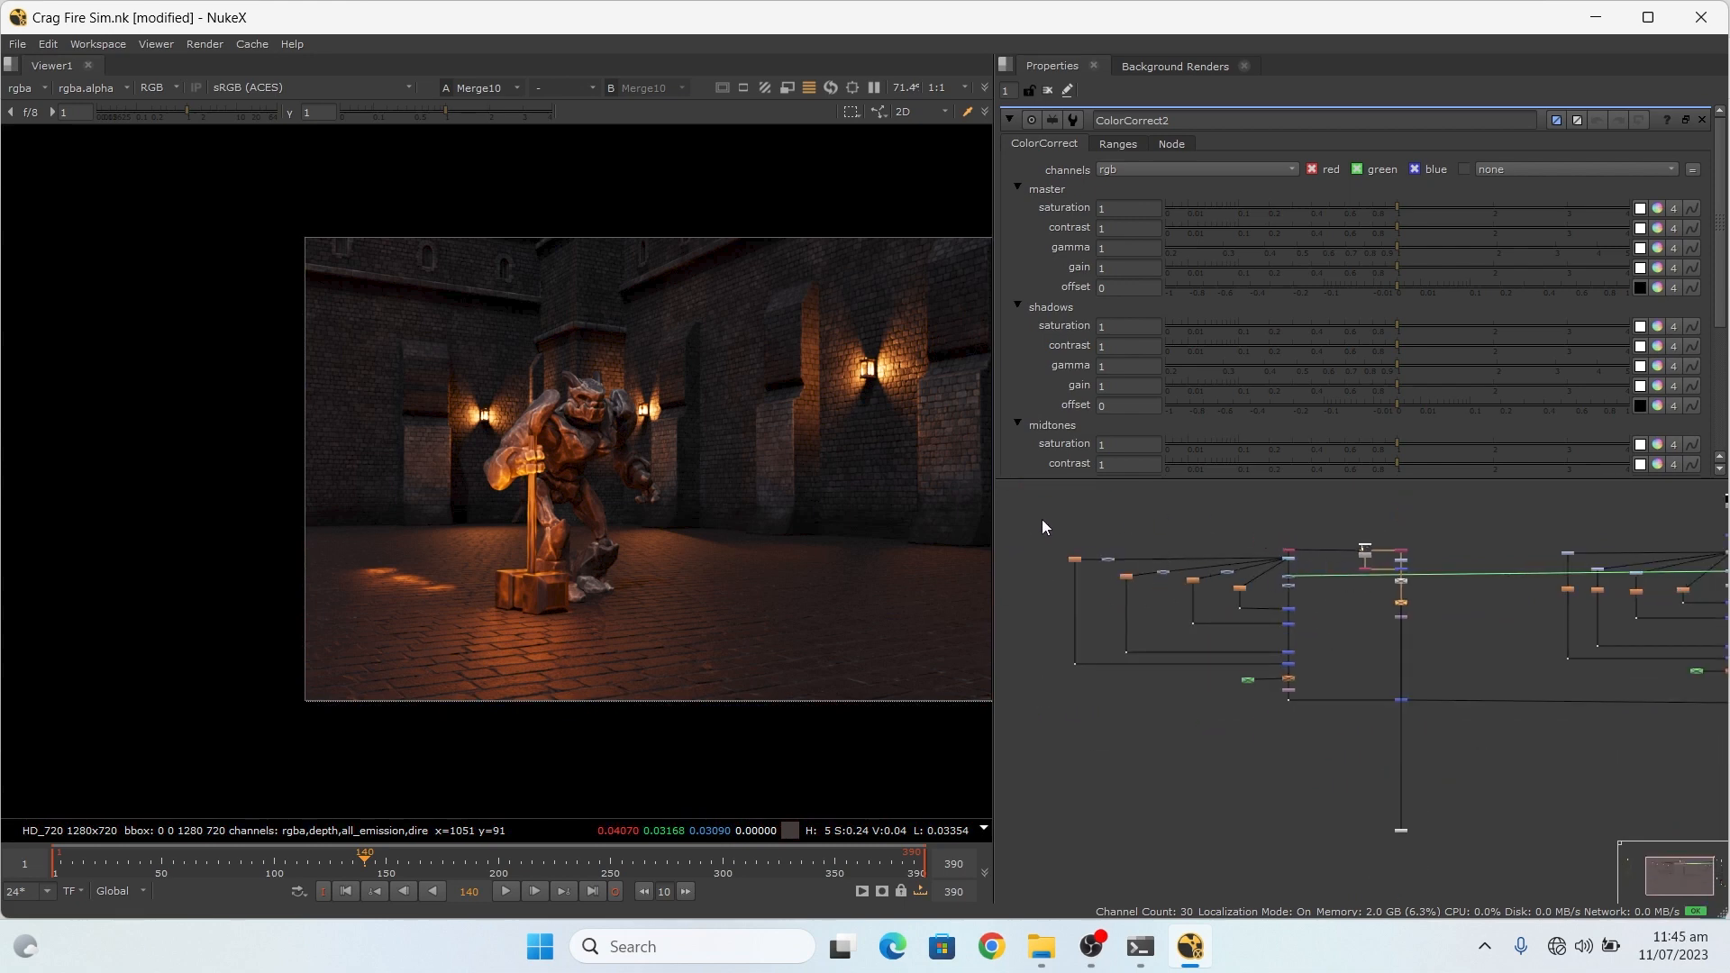
Step: Select the whole fire glow branch, and after it the direct and indirect lighting branch, to point out both parts
{"action": "left_click_drag", "start_coordinate": [1041, 519], "coordinate": [1315, 752]}
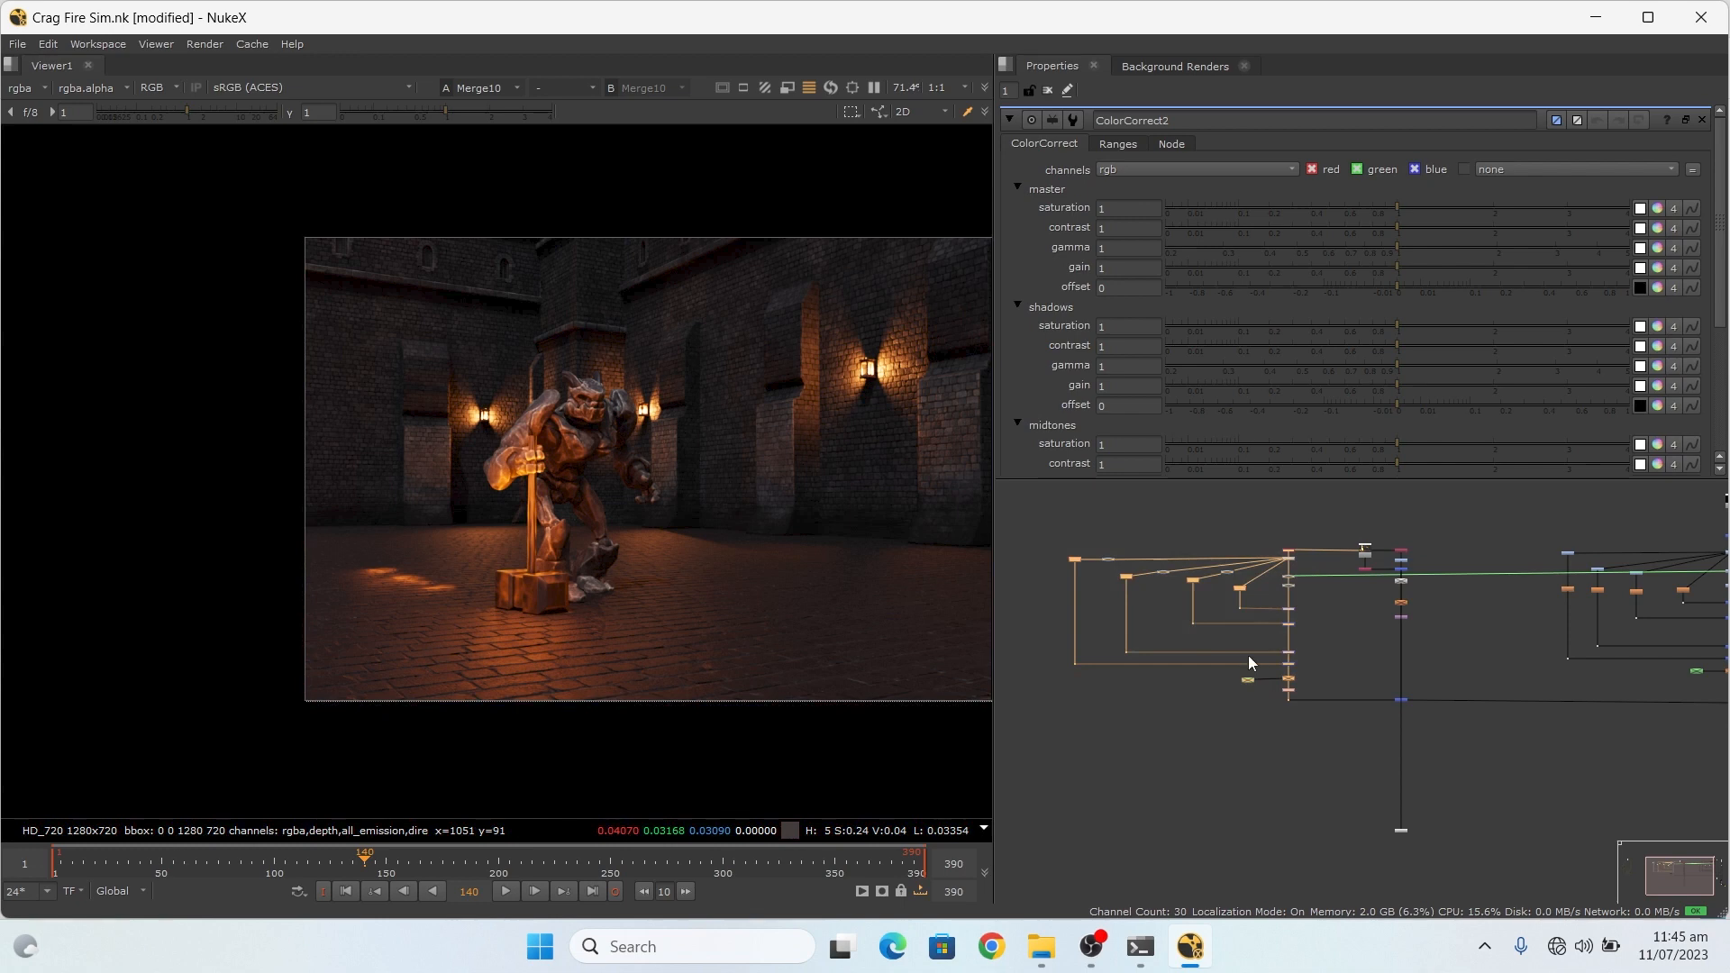
{"action": "scroll", "coordinate": [1376, 532], "scroll_direction": "up", "scroll_amount": 2}
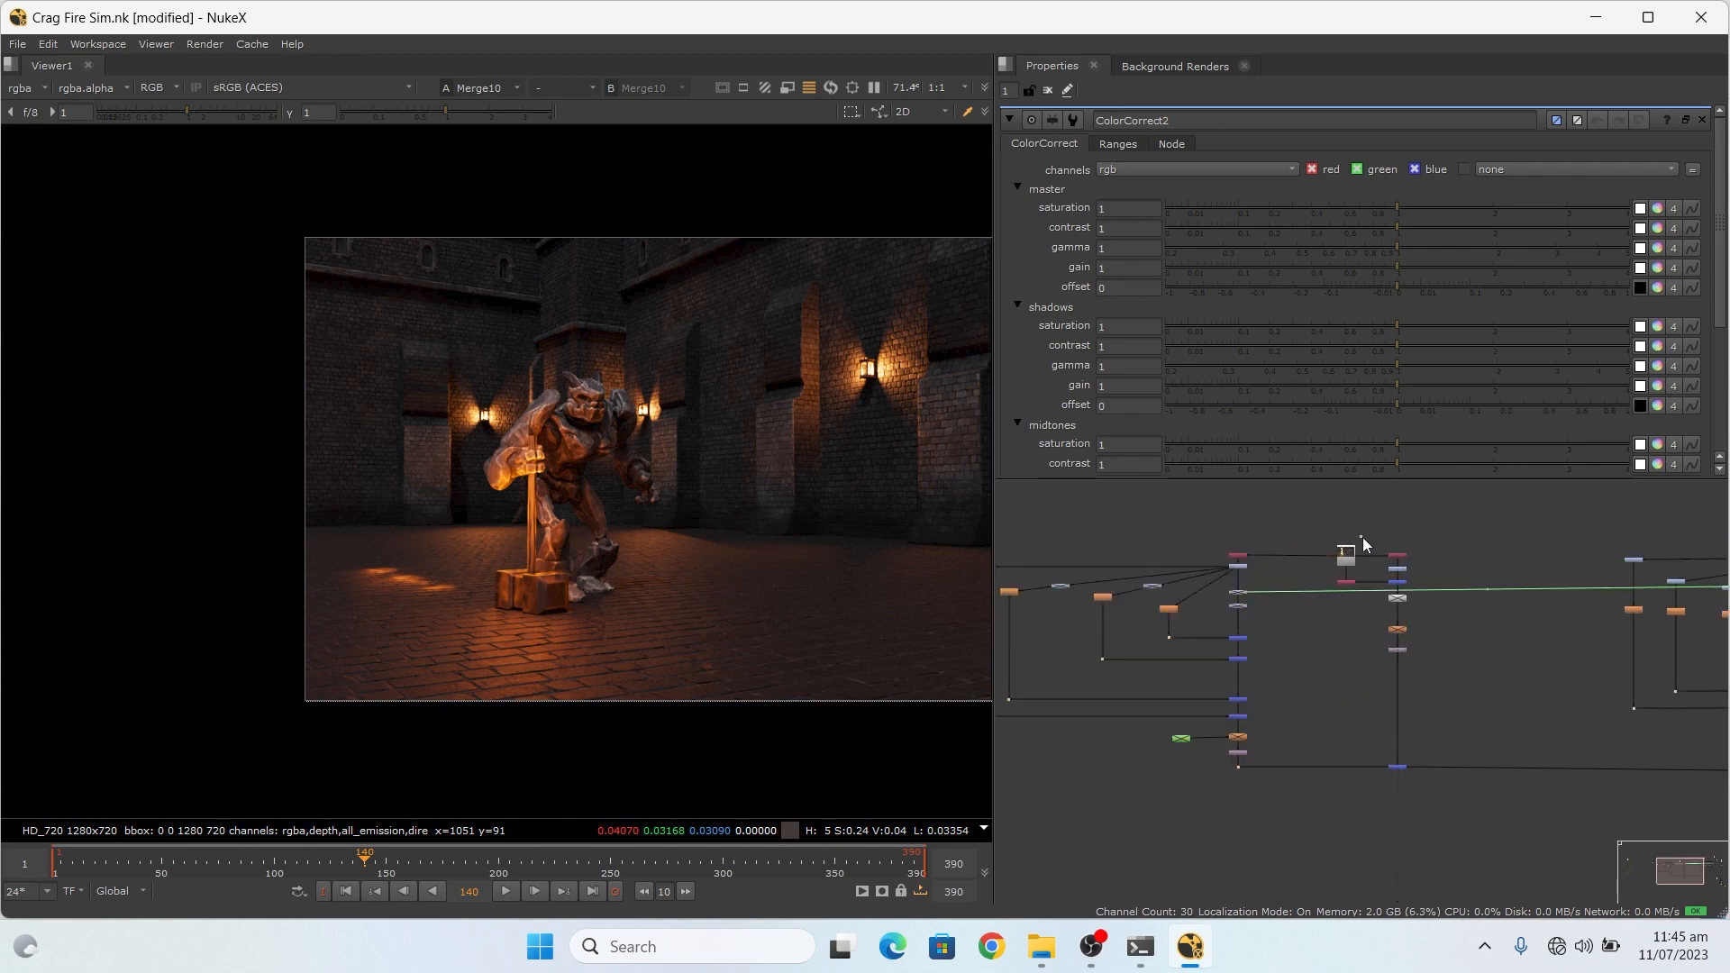
{"action": "left_click_drag", "start_coordinate": [1362, 537], "coordinate": [1442, 773]}
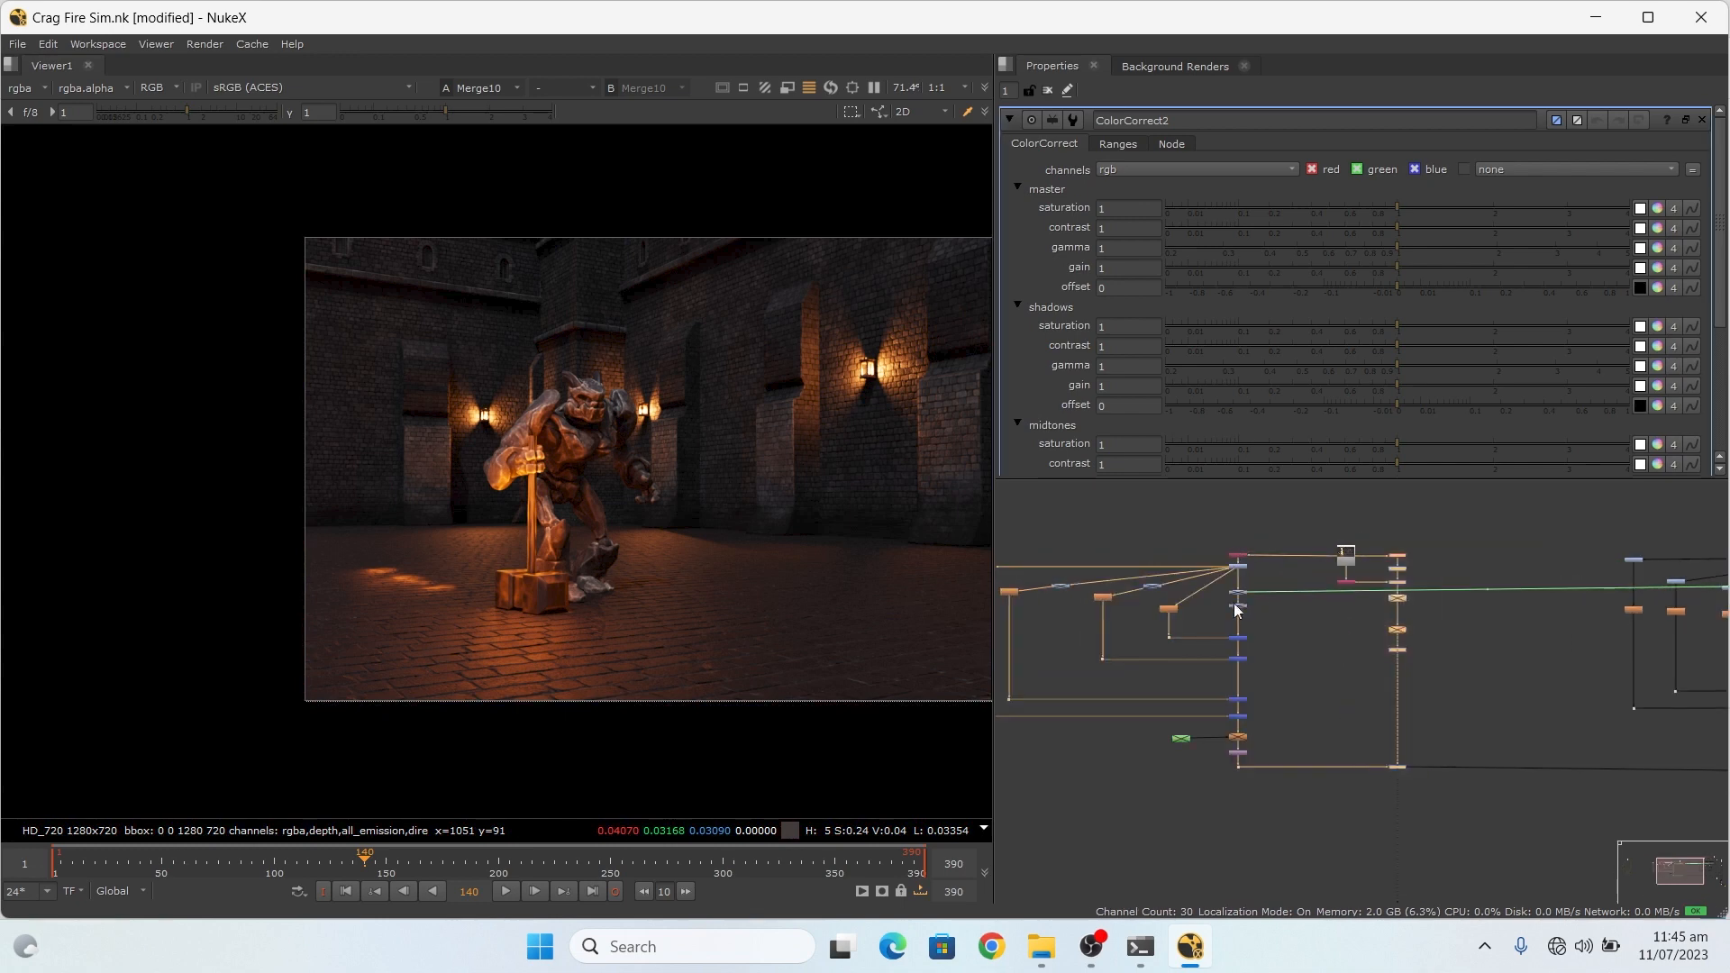
Step: Display Merge8's output, where the fire and lighting branches meet, and open its properties to check the operation
{"action": "scroll", "coordinate": [1249, 797], "scroll_direction": "up", "scroll_amount": 3}
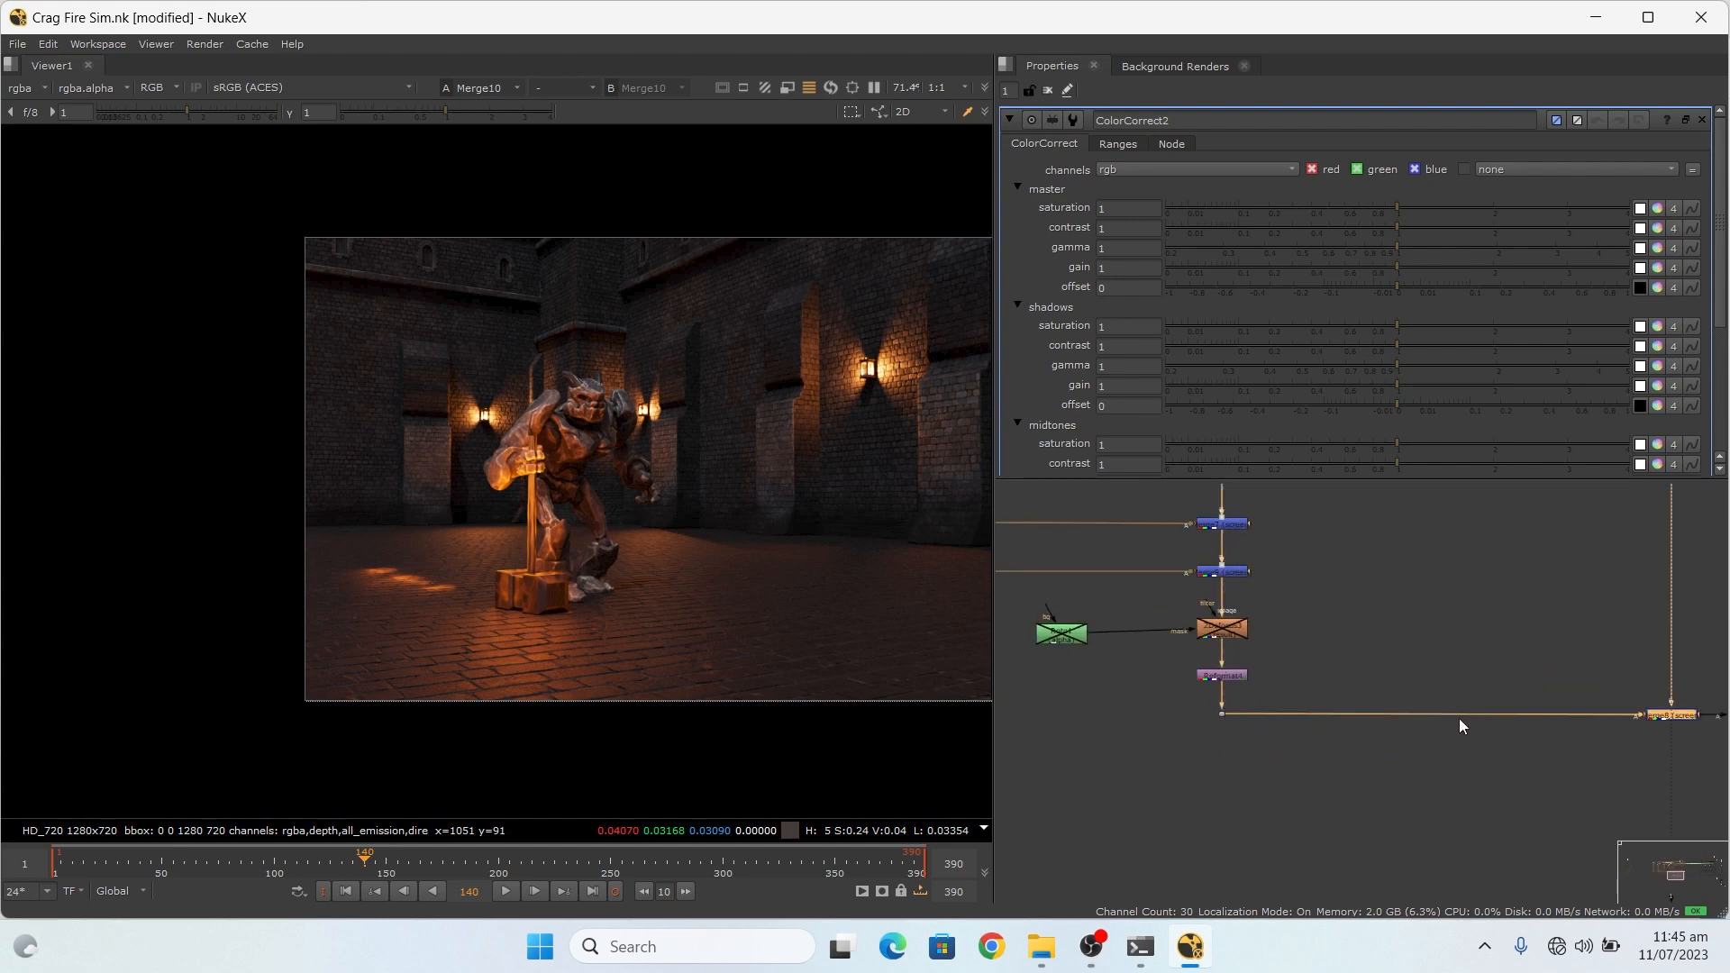
{"action": "scroll", "coordinate": [1401, 725], "scroll_direction": "down", "scroll_amount": 2}
{"action": "scroll", "coordinate": [1442, 711], "scroll_direction": "up", "scroll_amount": 5}
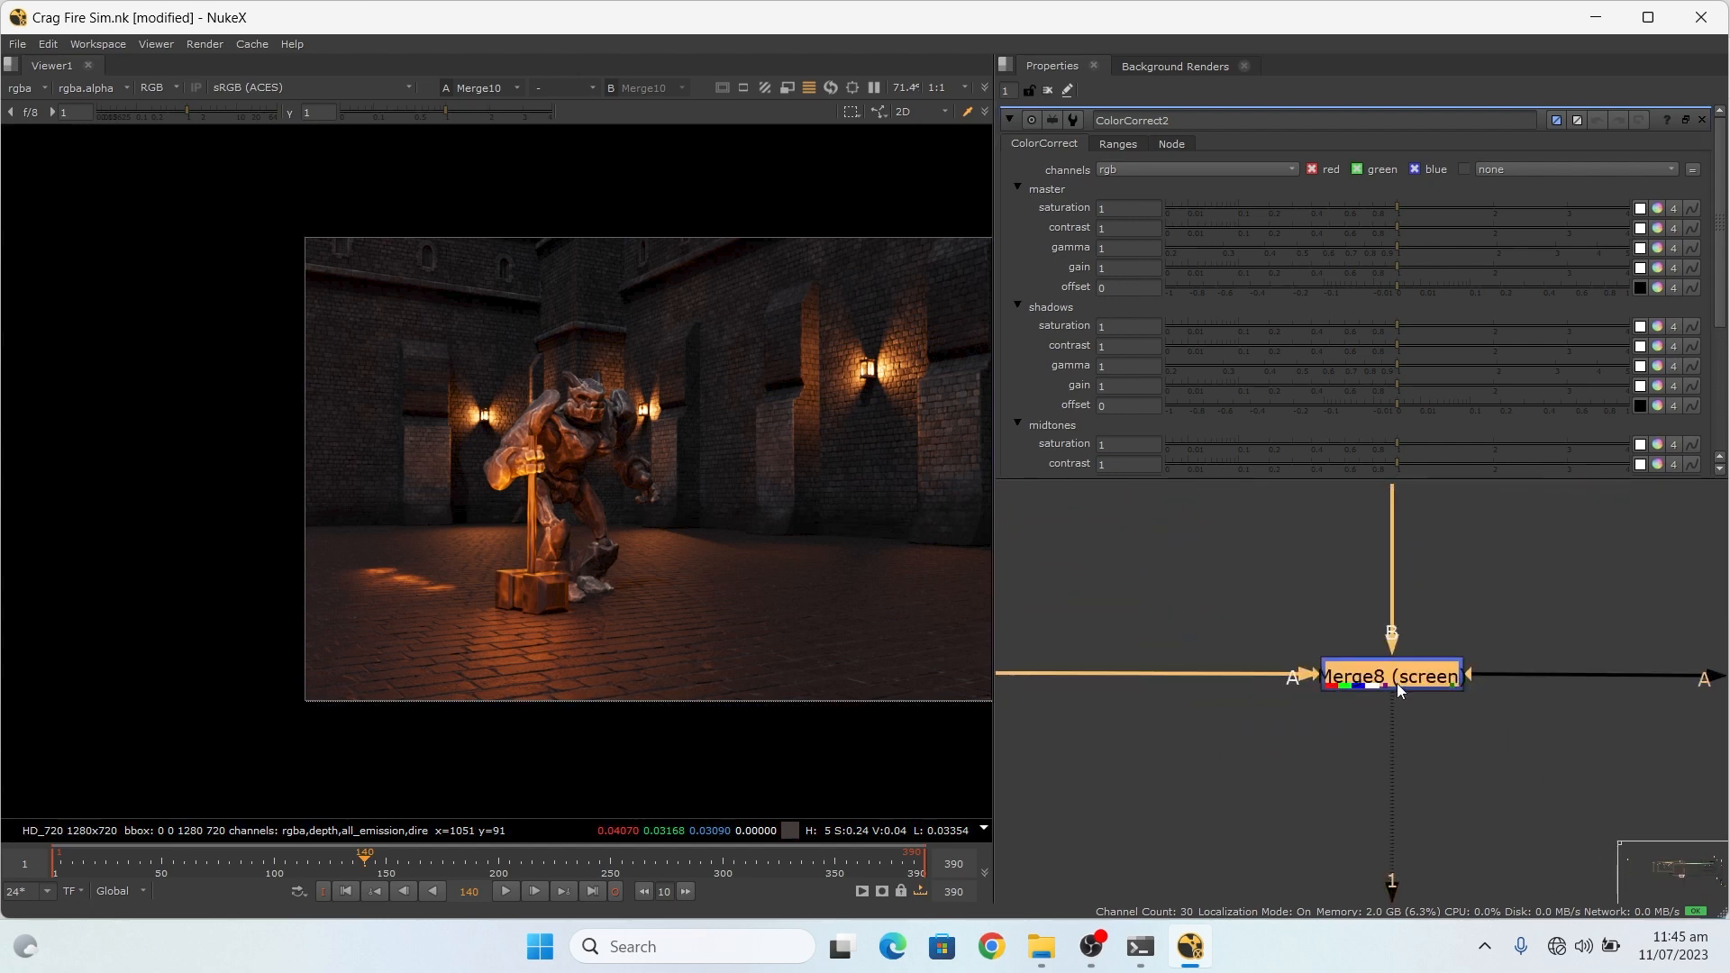
{"action": "key", "text": "1"}
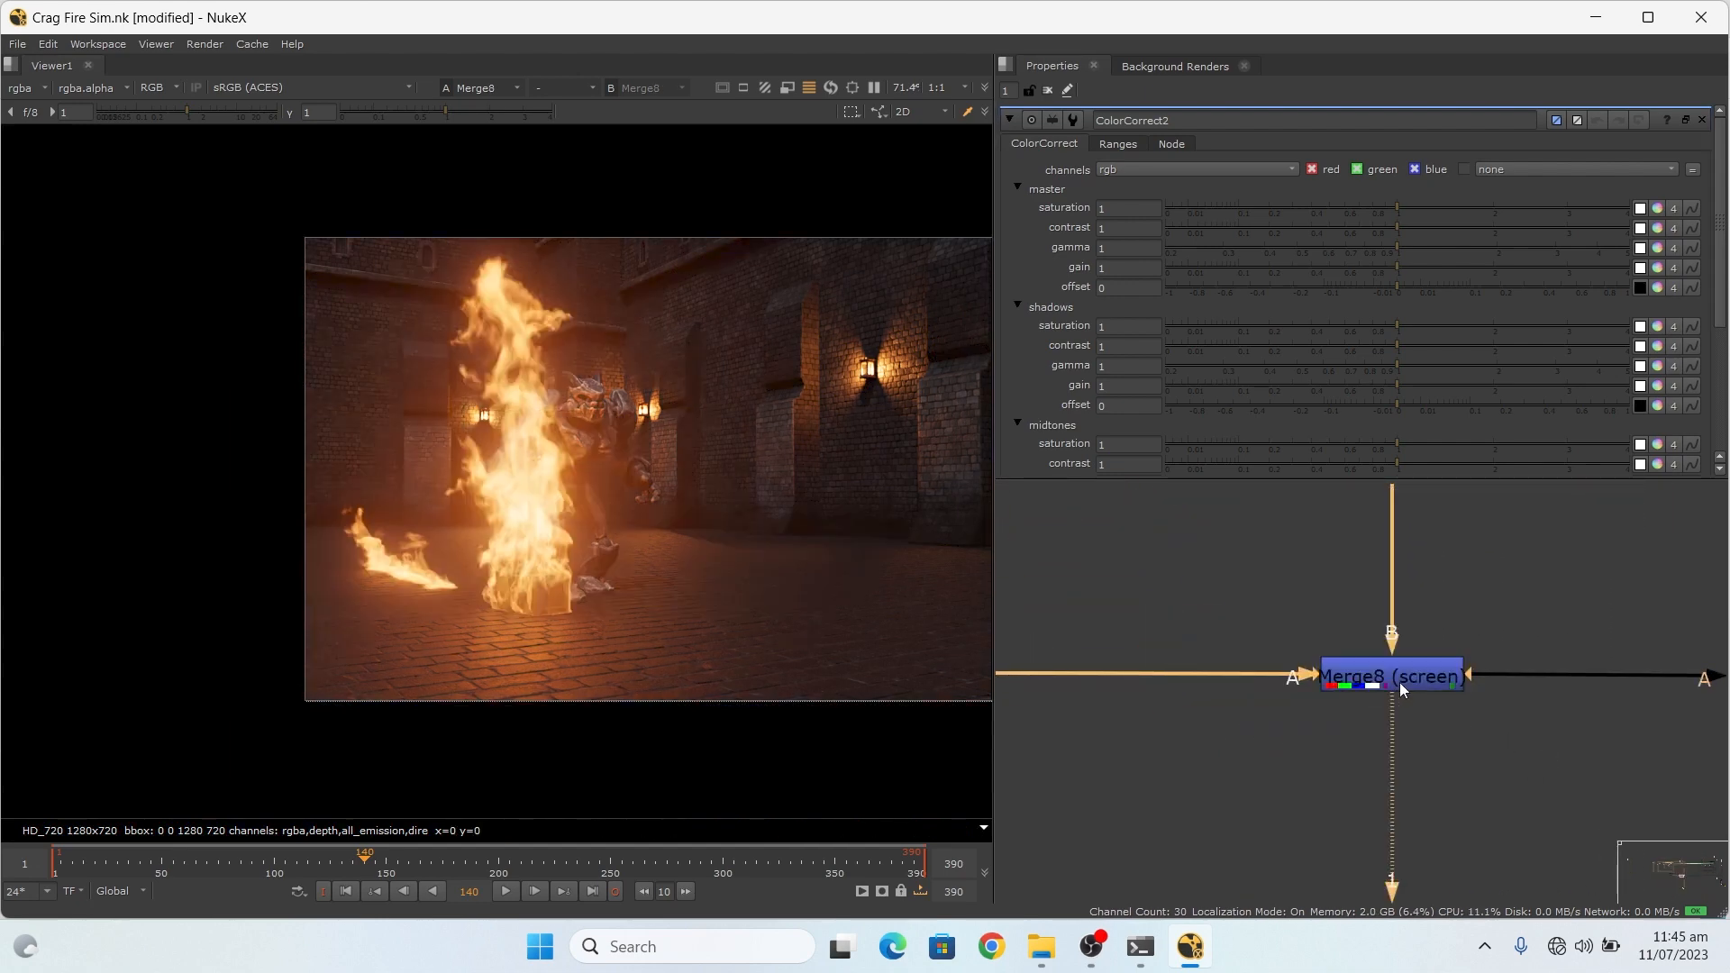
{"action": "left_click", "coordinate": [1408, 681]}
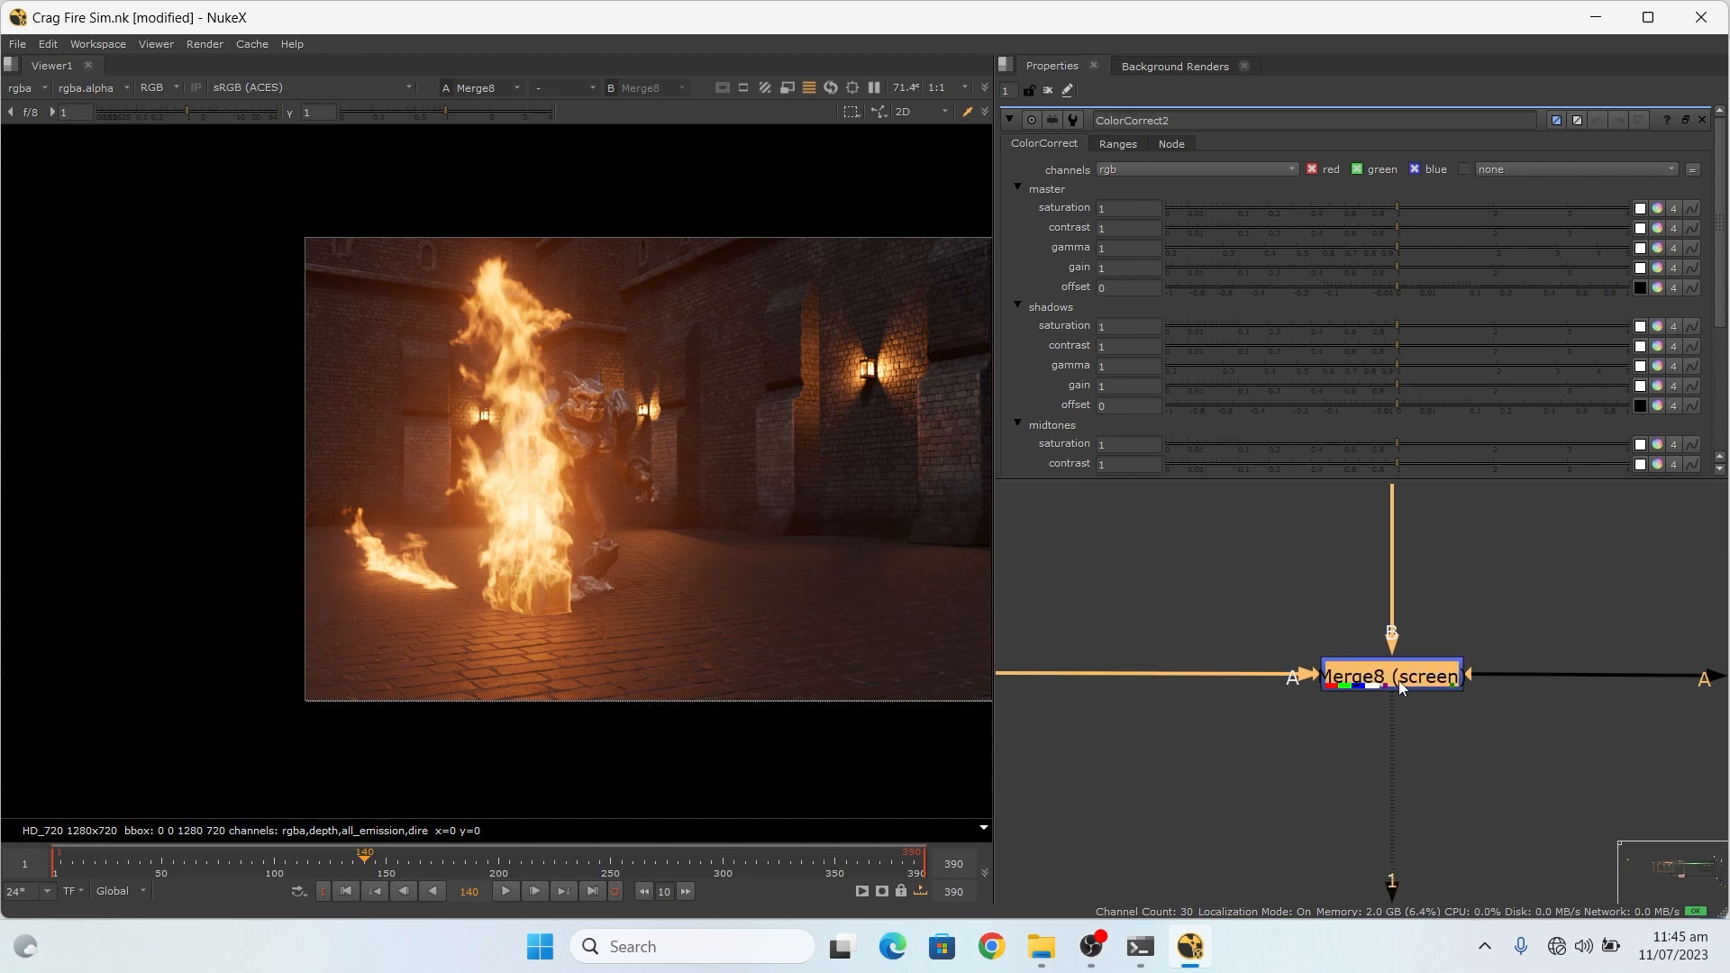
{"action": "double_click", "coordinate": [1399, 680]}
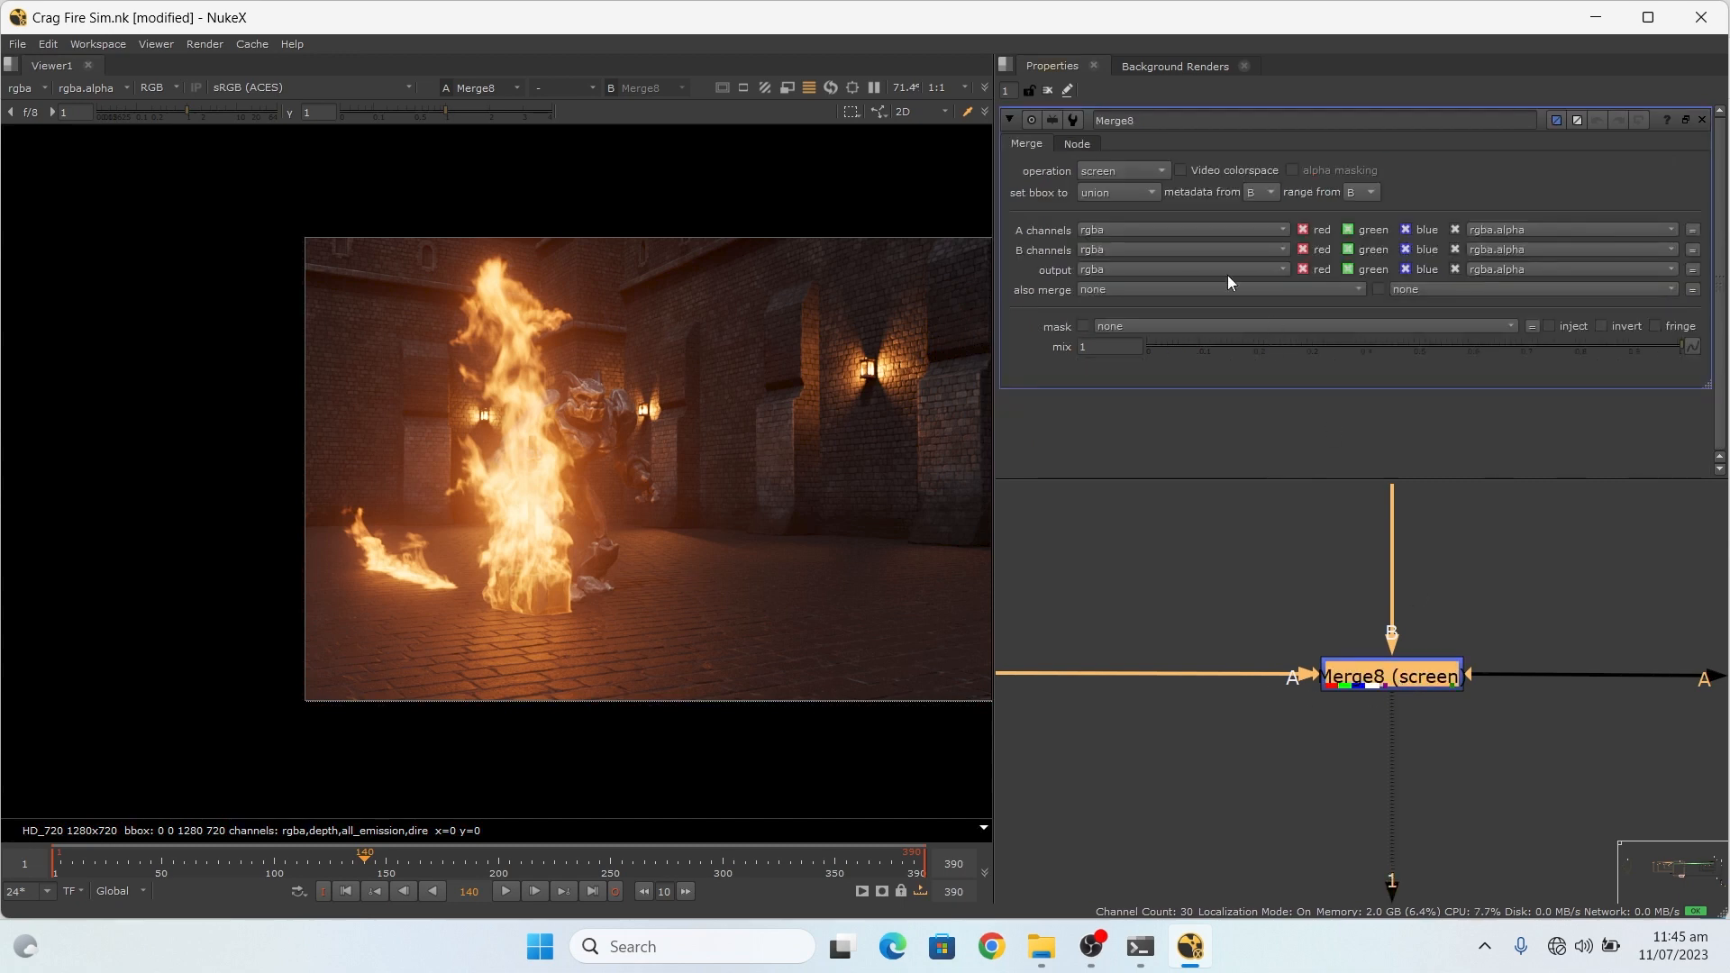
Step: Try the over operation on Merge8 for comparison and set it back to screen
{"action": "left_click", "coordinate": [1132, 170]}
{"action": "left_click", "coordinate": [1135, 425]}
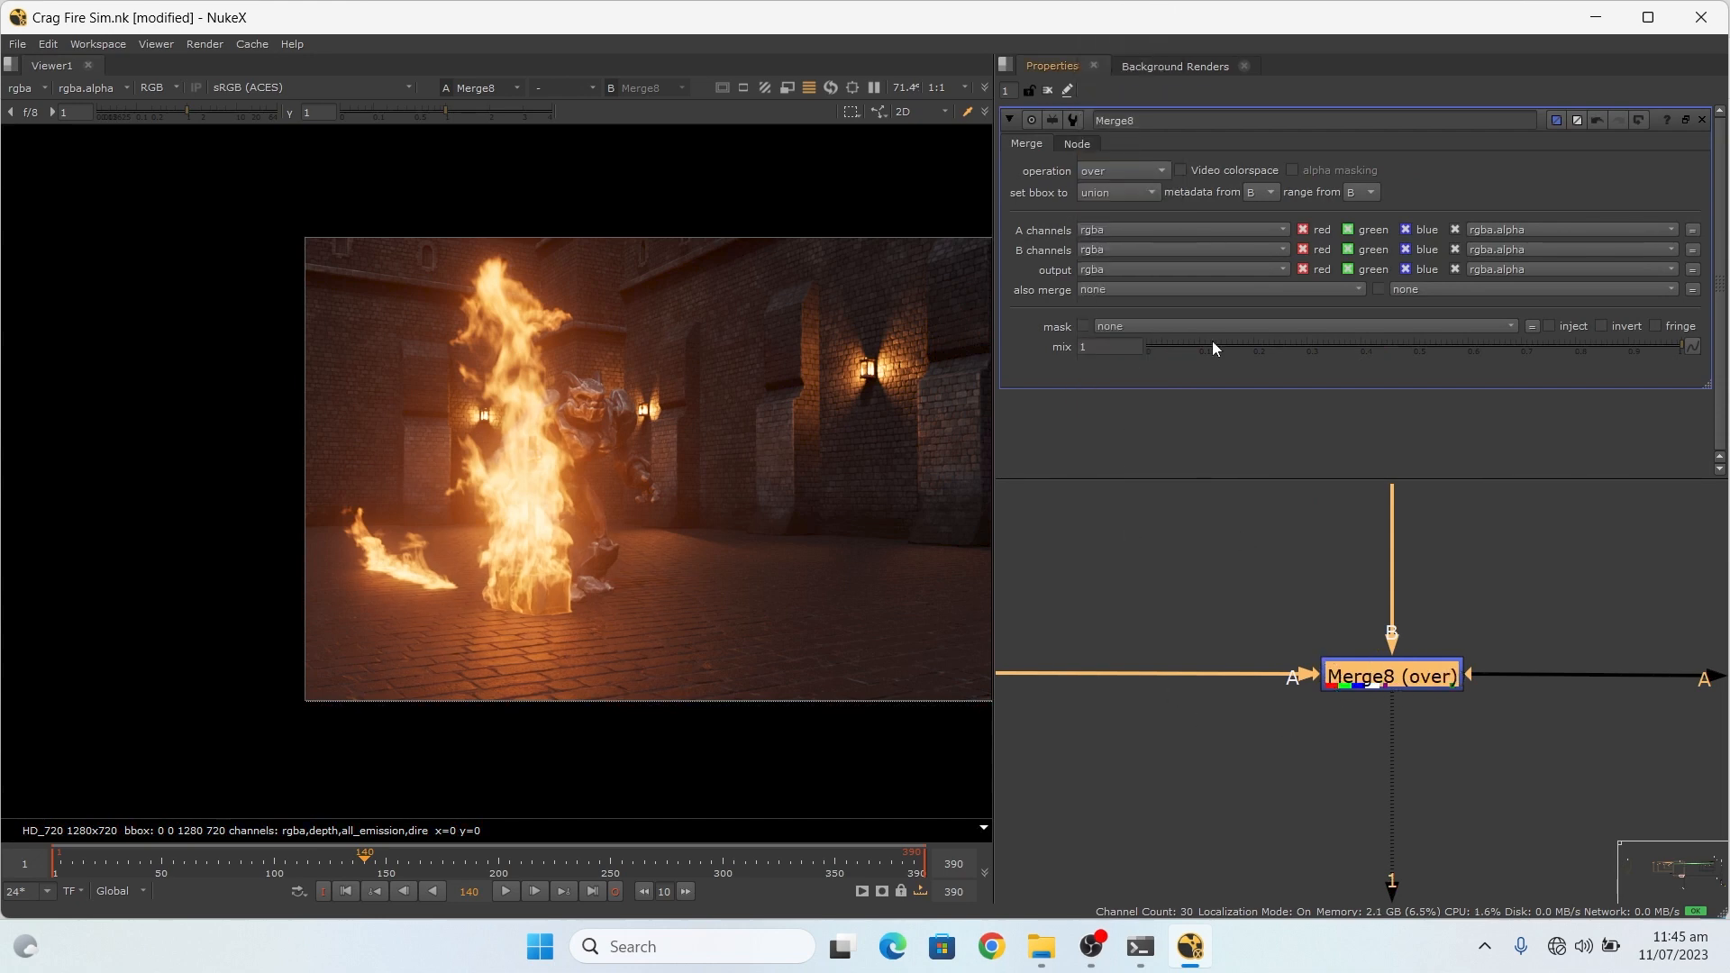
{"action": "left_click", "coordinate": [1159, 175]}
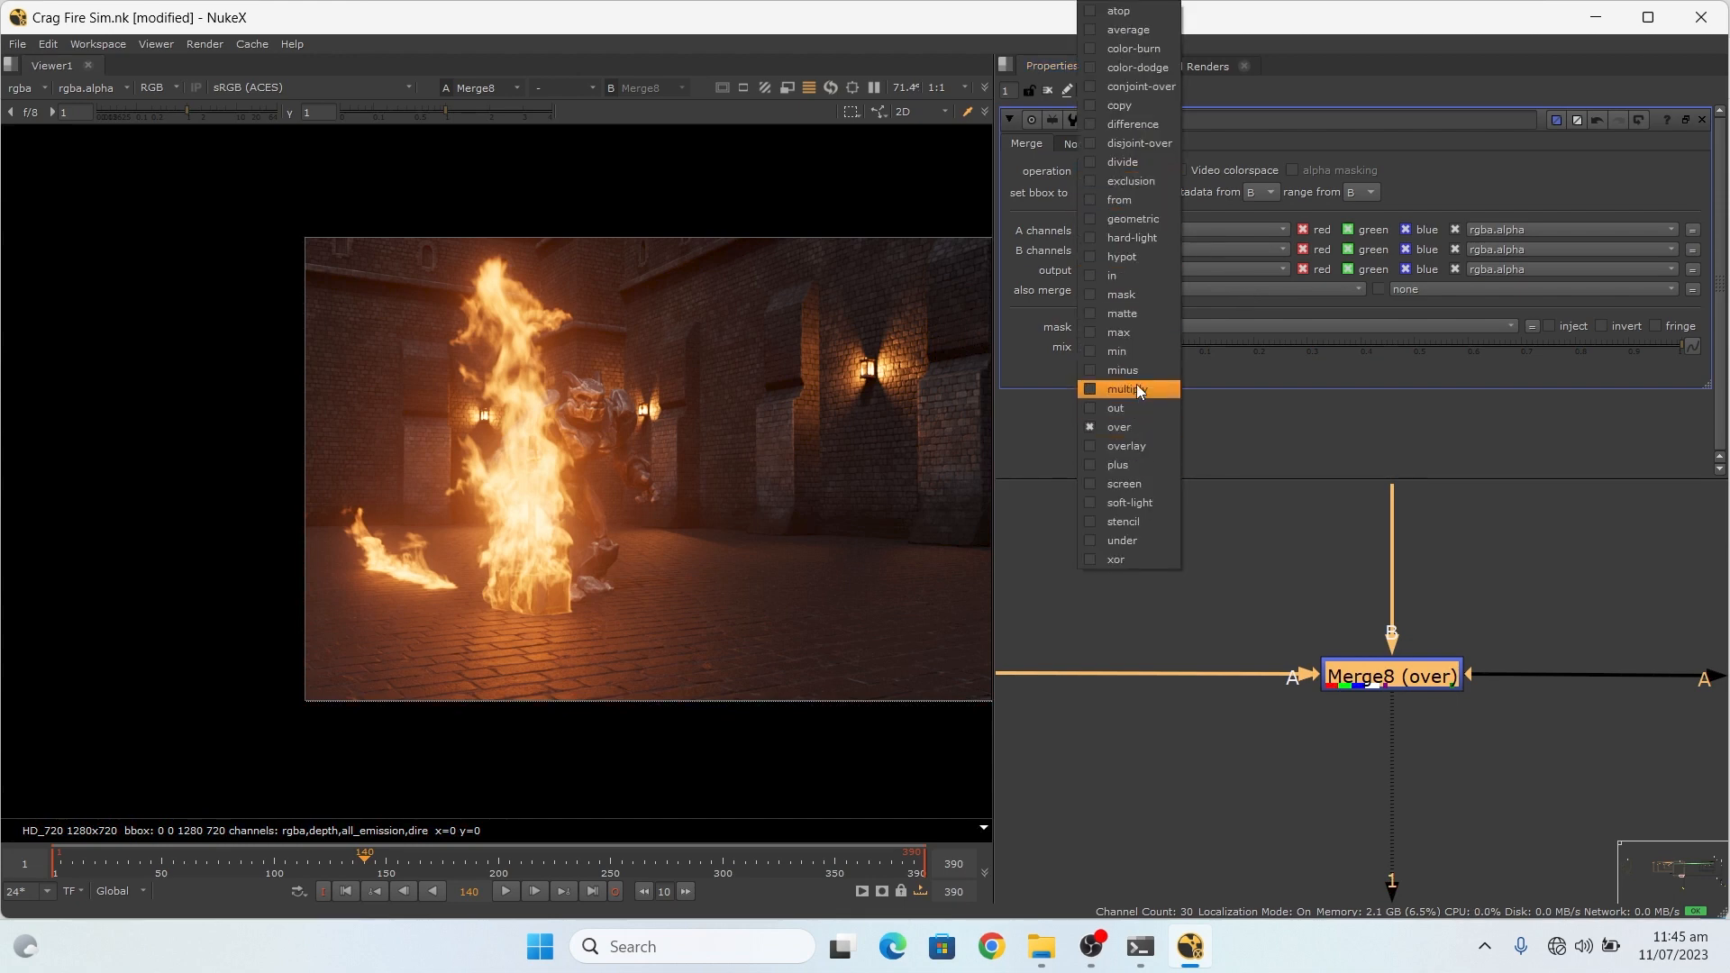
{"action": "left_click", "coordinate": [1126, 480]}
{"action": "scroll", "coordinate": [1042, 594], "scroll_direction": "down", "scroll_amount": 5}
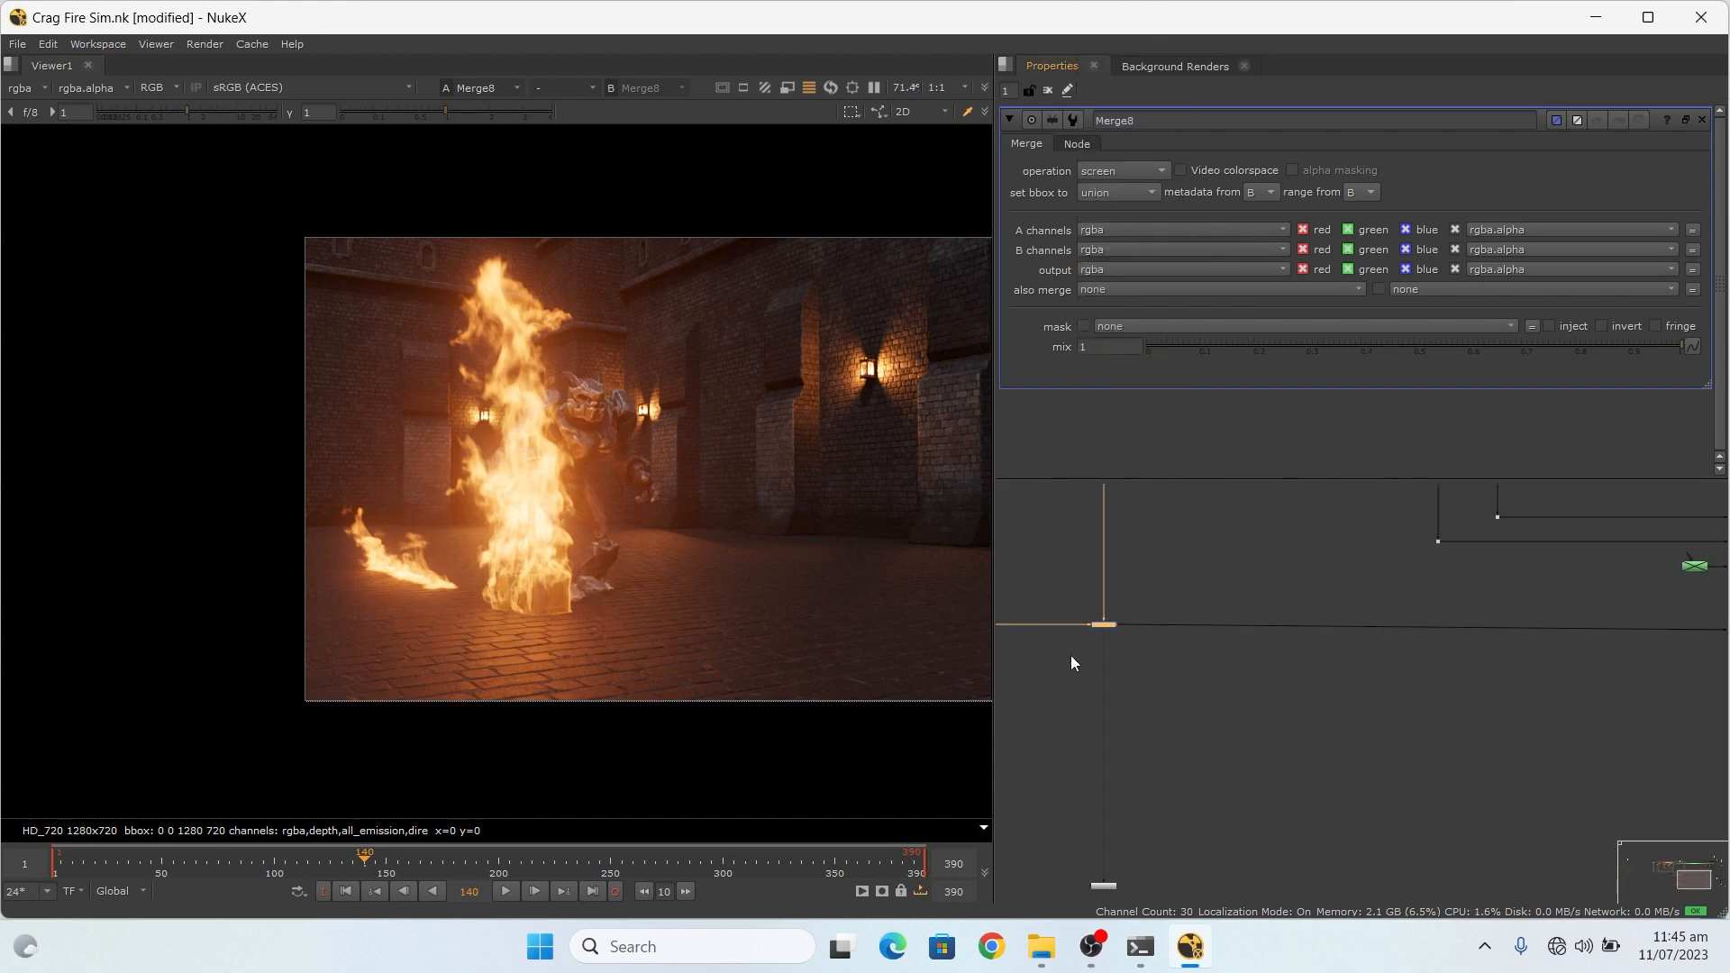
{"action": "scroll", "coordinate": [1070, 663], "scroll_direction": "down", "scroll_amount": 5}
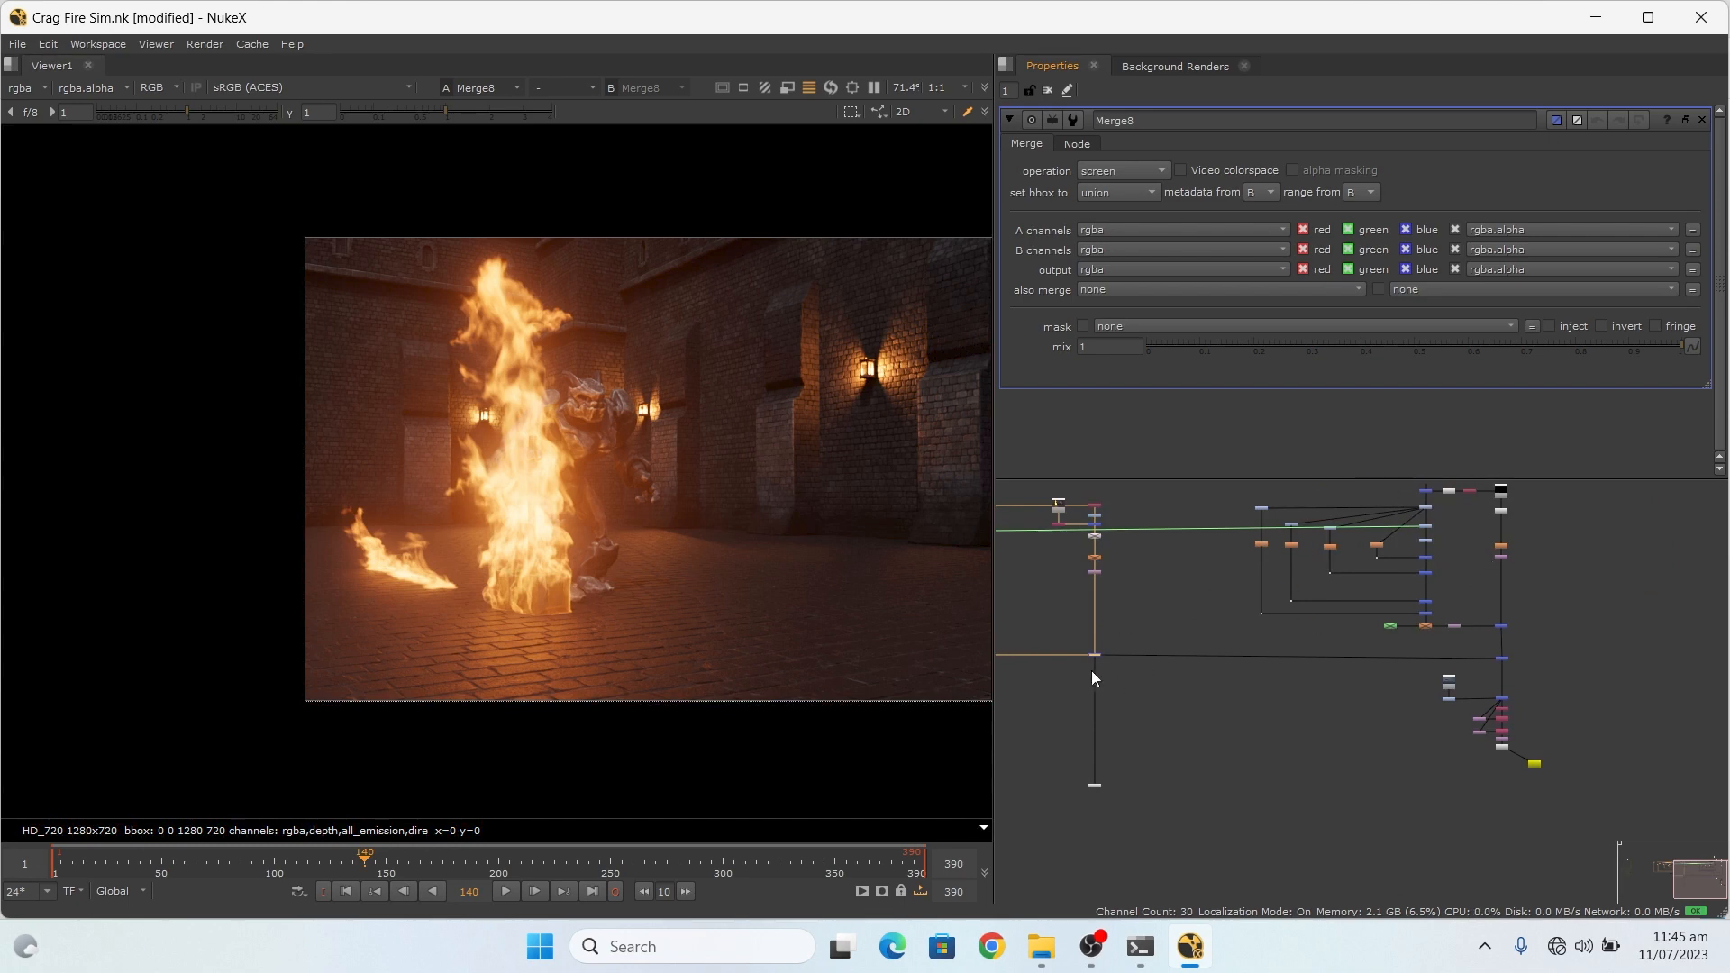
Step: Examine how the fire glow branch and the direct and indirect lighting branch come together at Merge8 in the node graph
{"action": "scroll", "coordinate": [1631, 668], "scroll_direction": "down", "scroll_amount": 3}
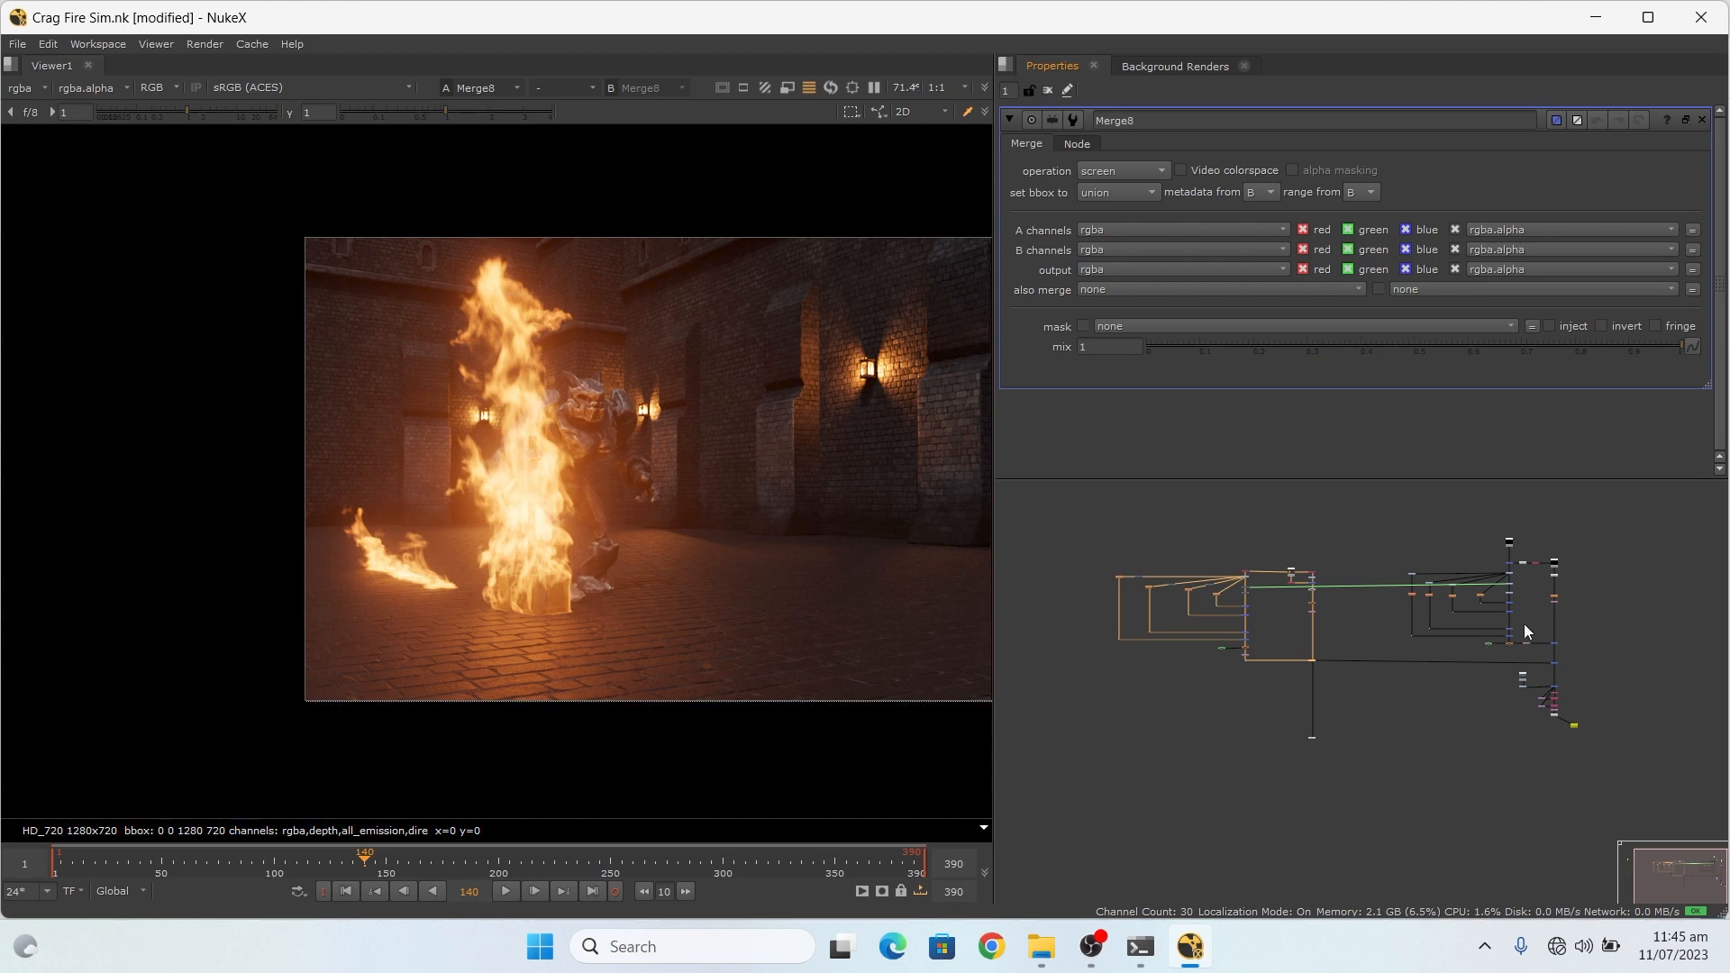
{"action": "scroll", "coordinate": [1348, 642], "scroll_direction": "up", "scroll_amount": 3}
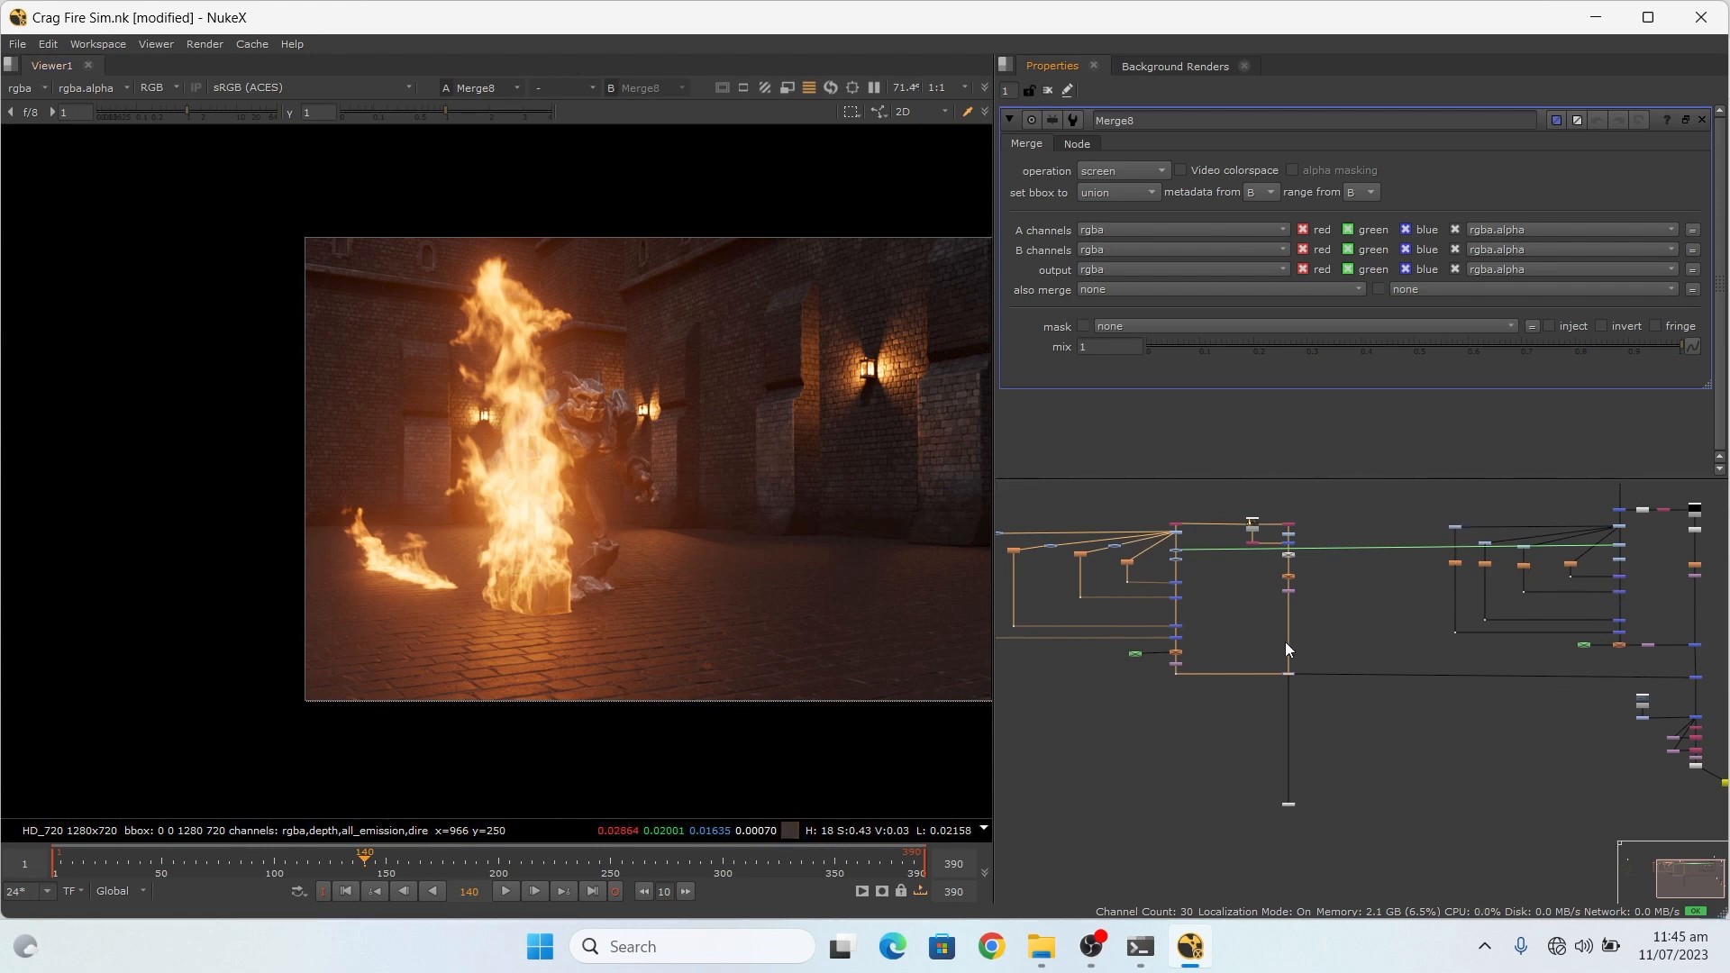
{"action": "scroll", "coordinate": [1260, 638], "scroll_direction": "up", "scroll_amount": 2}
{"action": "scroll", "coordinate": [1667, 618], "scroll_direction": "down", "scroll_amount": 3}
{"action": "scroll", "coordinate": [1478, 662], "scroll_direction": "up", "scroll_amount": 8}
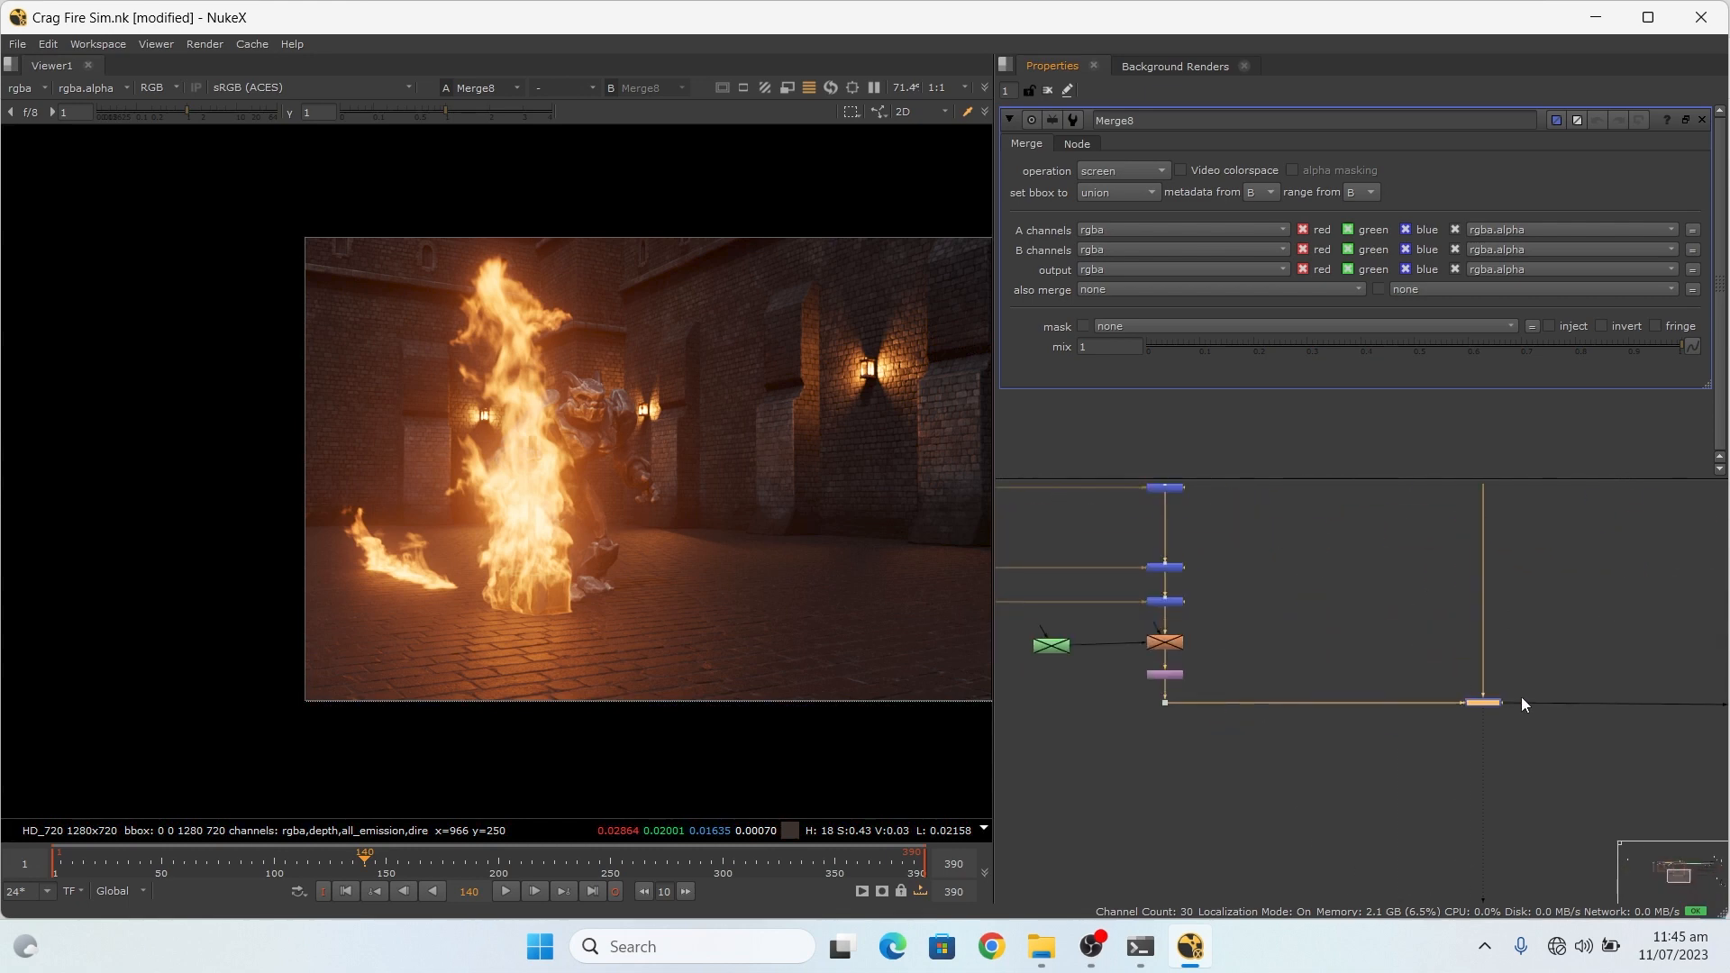
{"action": "scroll", "coordinate": [1517, 750], "scroll_direction": "down", "scroll_amount": 2}
{"action": "scroll", "coordinate": [1517, 749], "scroll_direction": "down", "scroll_amount": 3}
{"action": "scroll", "coordinate": [1391, 580], "scroll_direction": "up", "scroll_amount": 4}
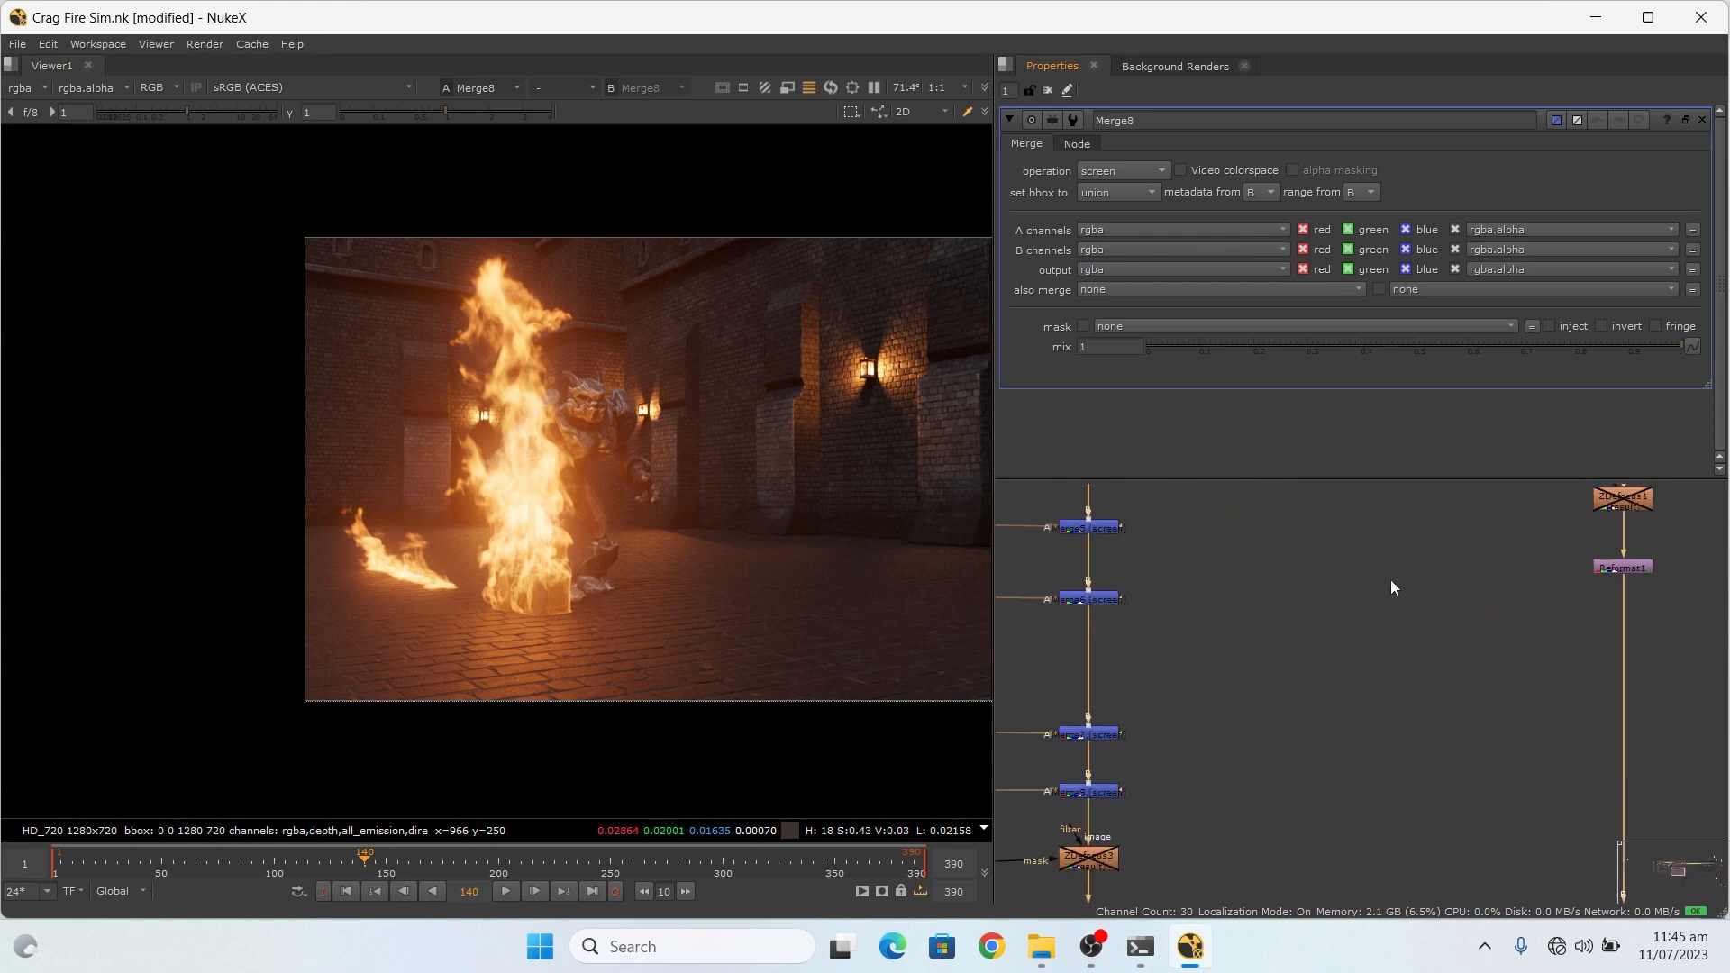
{"action": "scroll", "coordinate": [1273, 684], "scroll_direction": "down", "scroll_amount": 3}
{"action": "scroll", "coordinate": [1337, 780], "scroll_direction": "up", "scroll_amount": 6}
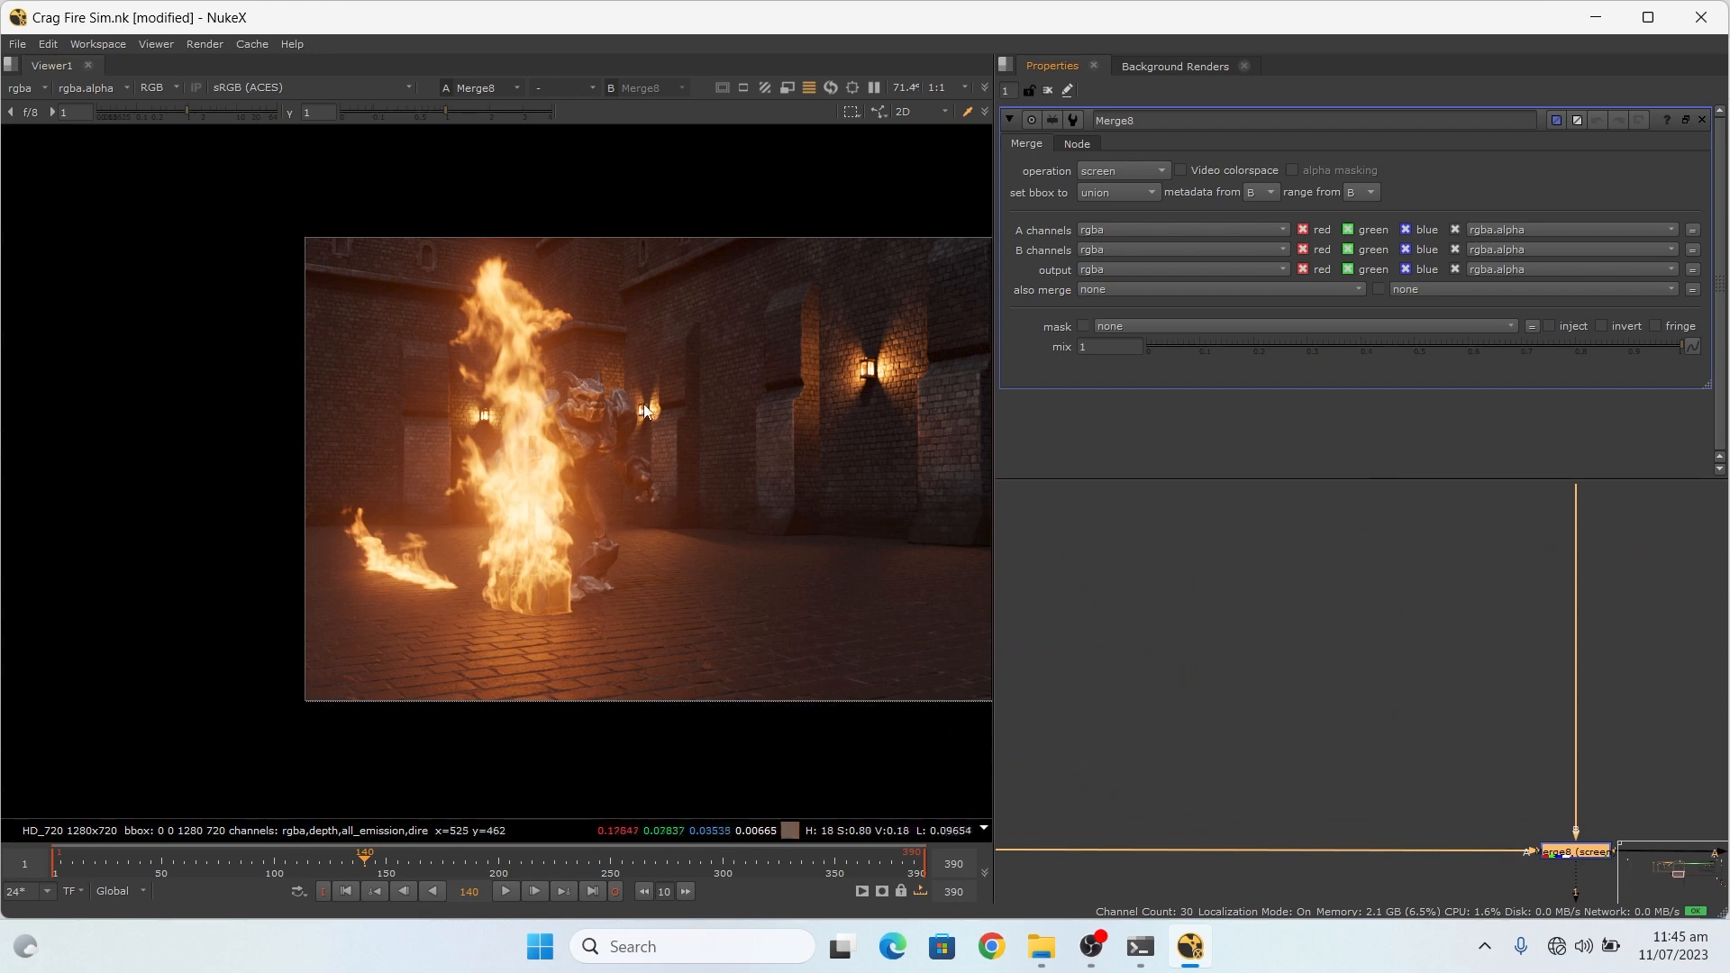
{"action": "scroll", "coordinate": [1023, 660], "scroll_direction": "down", "scroll_amount": 4}
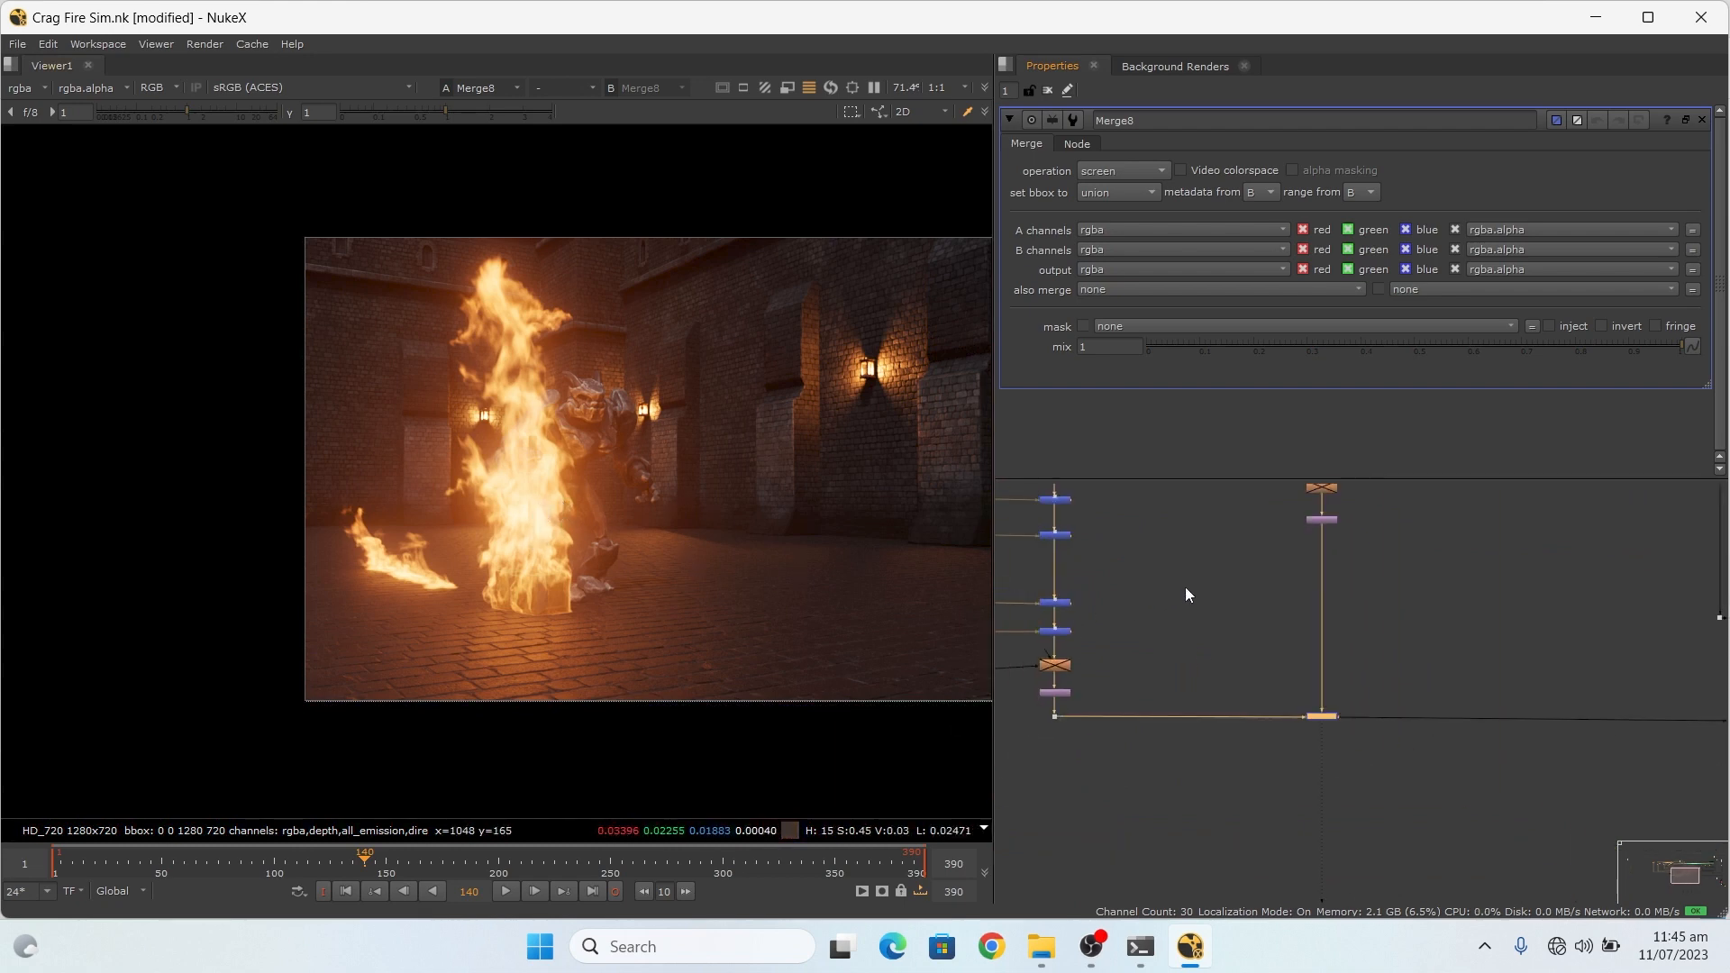
{"action": "scroll", "coordinate": [346, 432], "scroll_direction": "down", "scroll_amount": 3}
{"action": "scroll", "coordinate": [508, 450], "scroll_direction": "up", "scroll_amount": 3}
{"action": "scroll", "coordinate": [1198, 638], "scroll_direction": "down", "scroll_amount": 5}
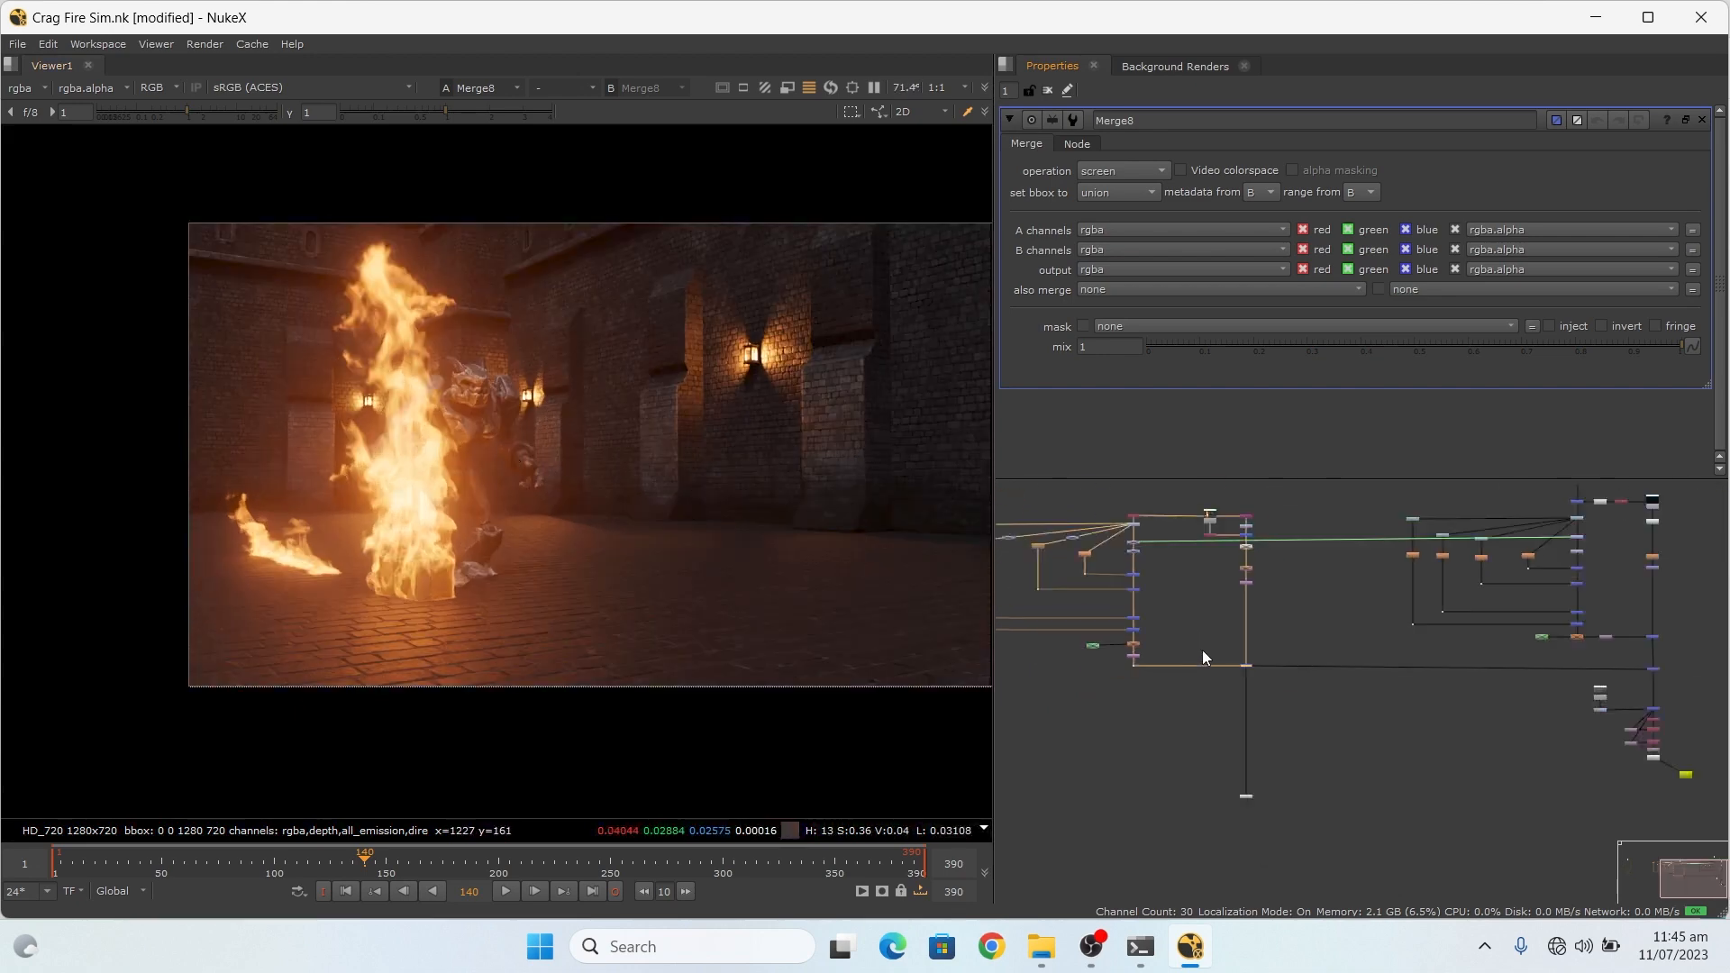
Step: Enable the disabled Grade2 node feeding Medium_Glow and display Medium_Glow's output
{"action": "scroll", "coordinate": [1097, 605], "scroll_direction": "up", "scroll_amount": 4}
{"action": "scroll", "coordinate": [1121, 628], "scroll_direction": "down", "scroll_amount": 3}
{"action": "scroll", "coordinate": [1116, 526], "scroll_direction": "up", "scroll_amount": 6}
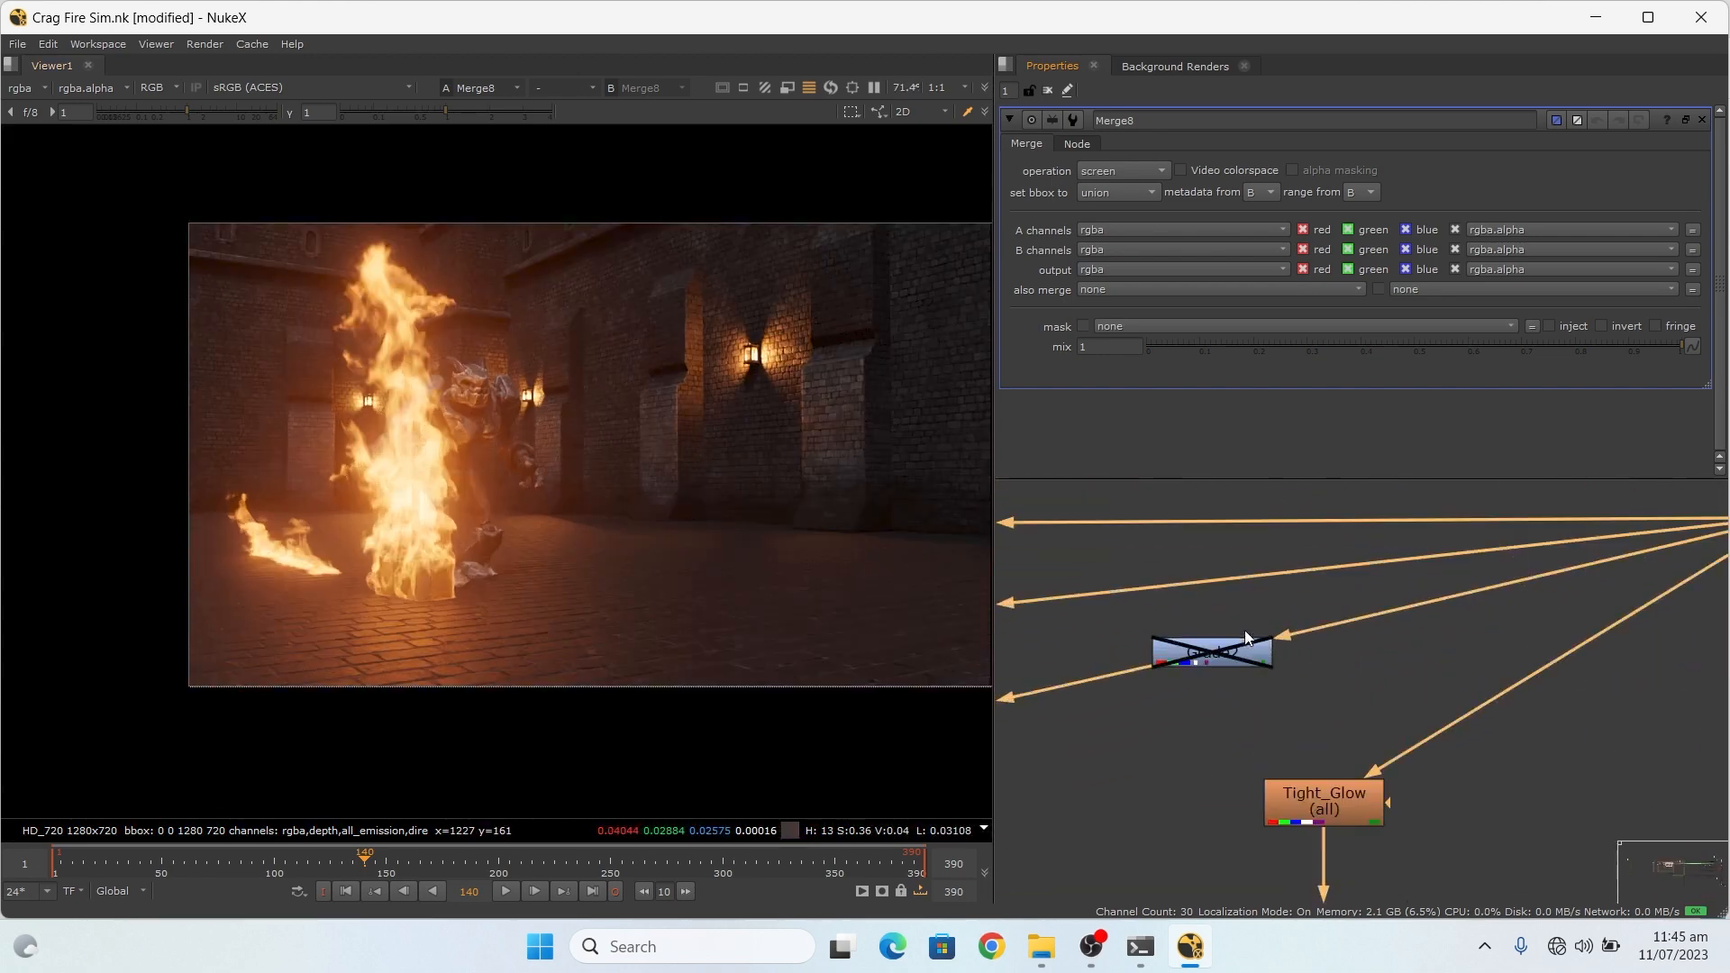
{"action": "scroll", "coordinate": [1232, 636], "scroll_direction": "up", "scroll_amount": 4}
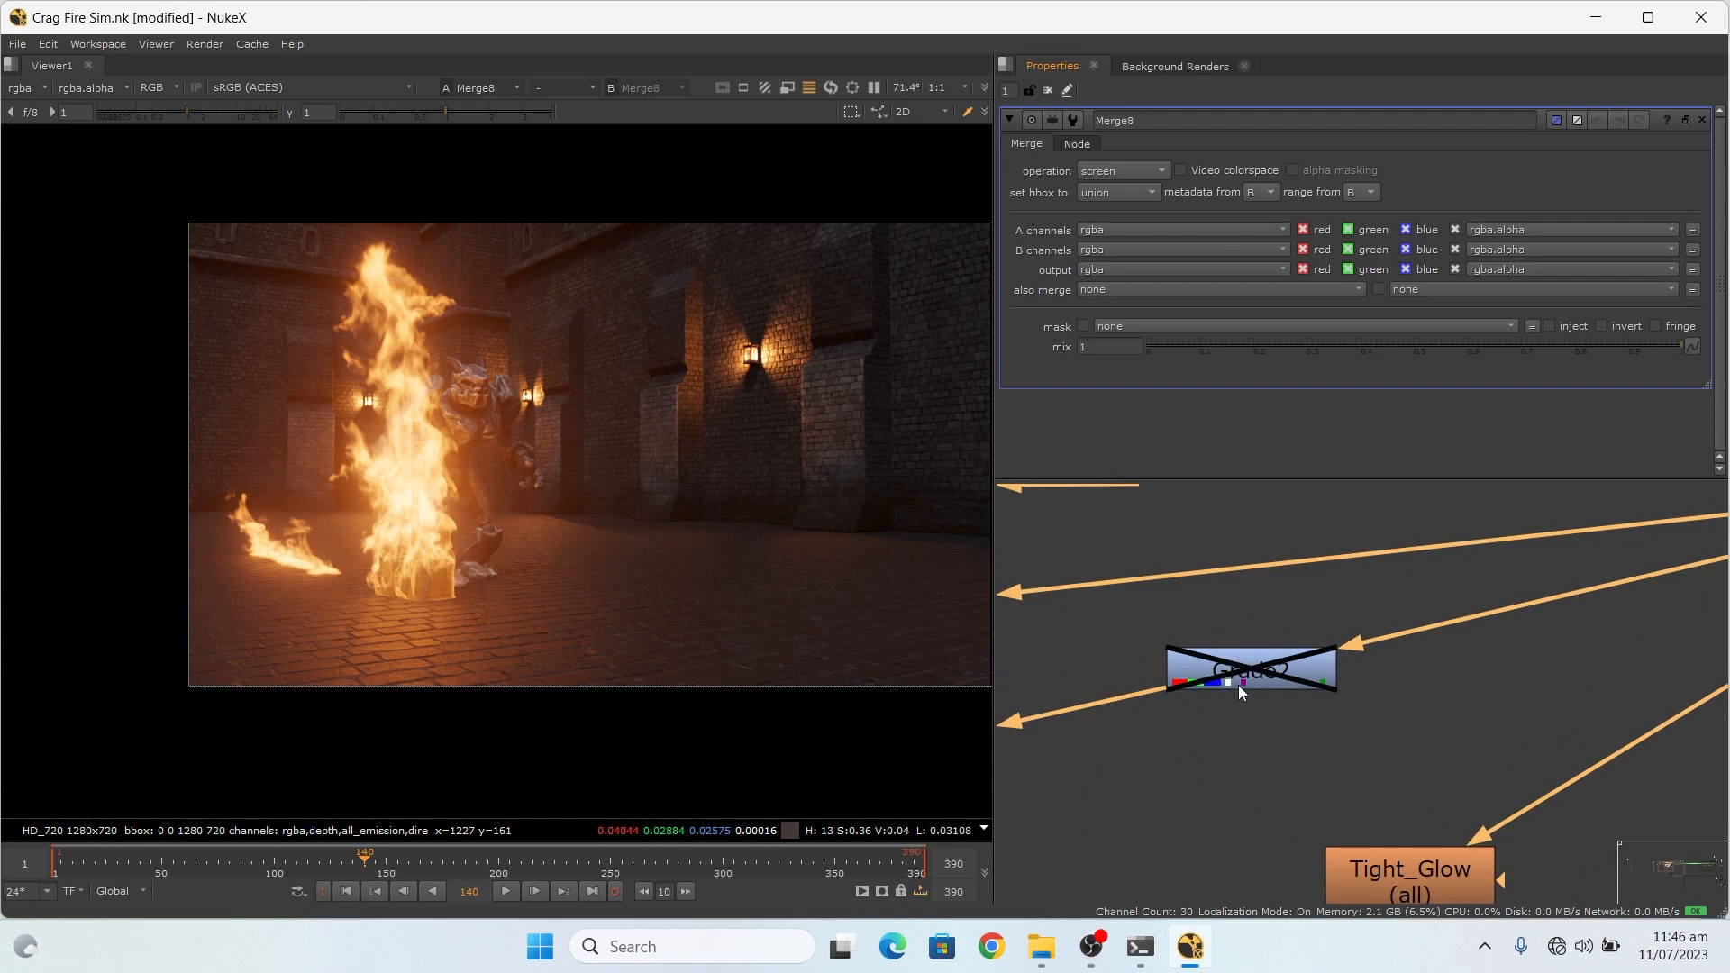
{"action": "scroll", "coordinate": [1339, 688], "scroll_direction": "down", "scroll_amount": 3}
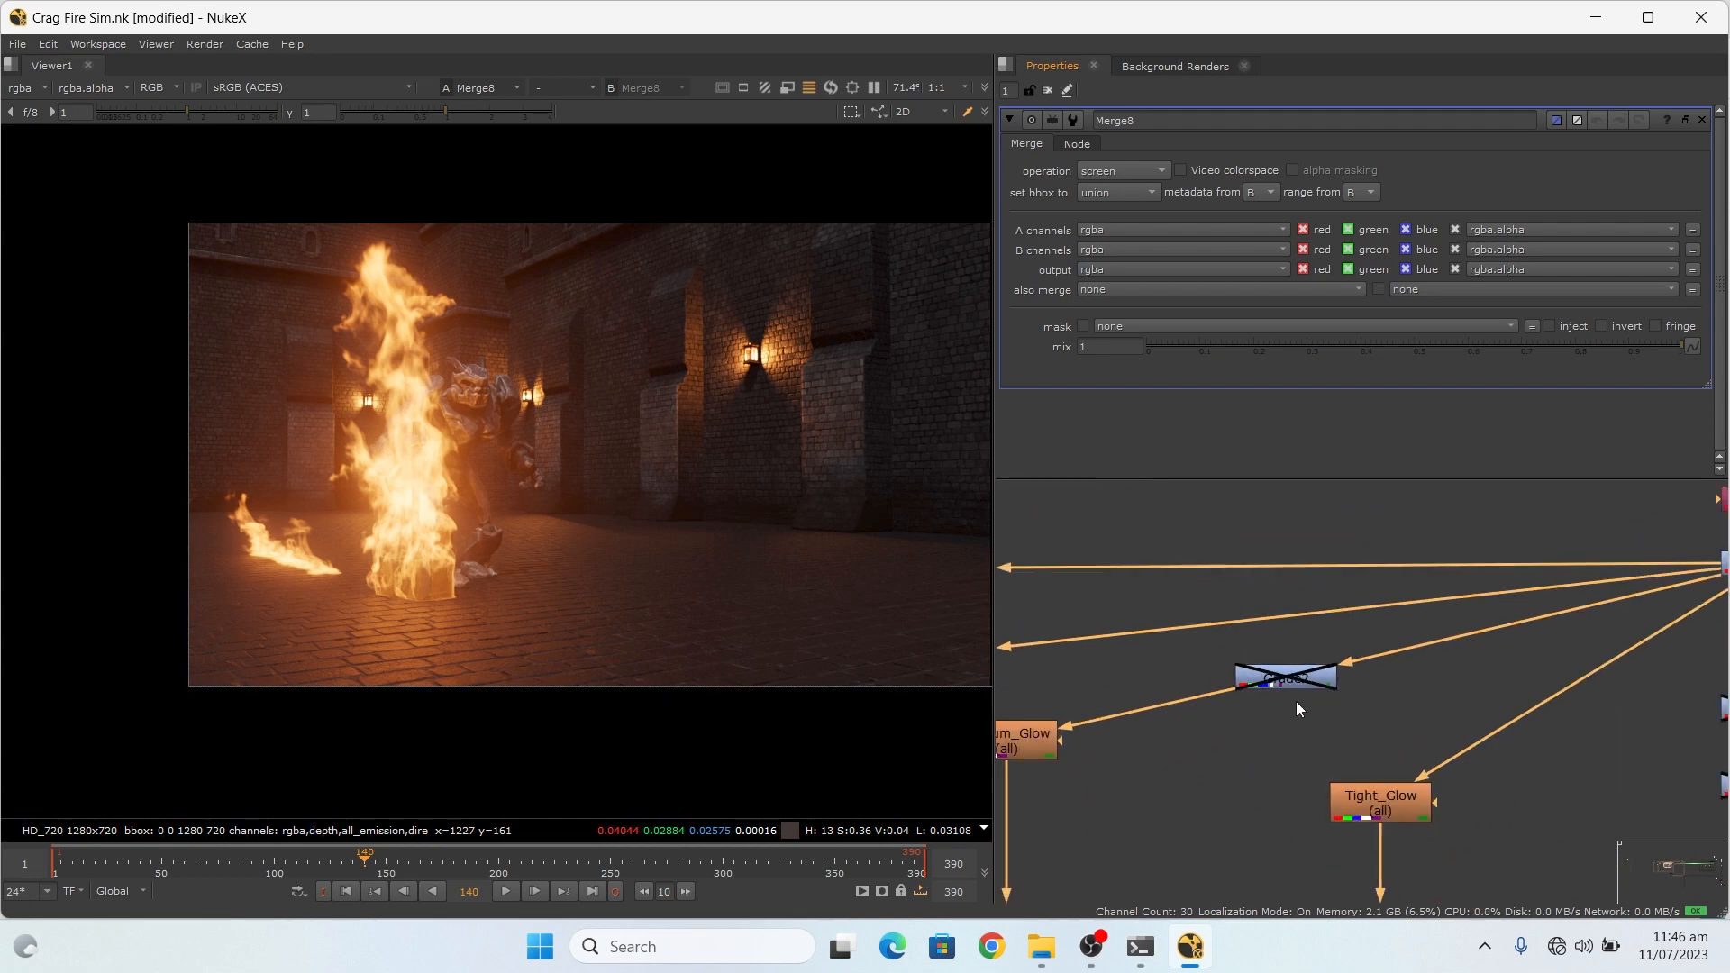
{"action": "scroll", "coordinate": [1108, 761], "scroll_direction": "down", "scroll_amount": 2}
{"action": "scroll", "coordinate": [1115, 767], "scroll_direction": "up", "scroll_amount": 4}
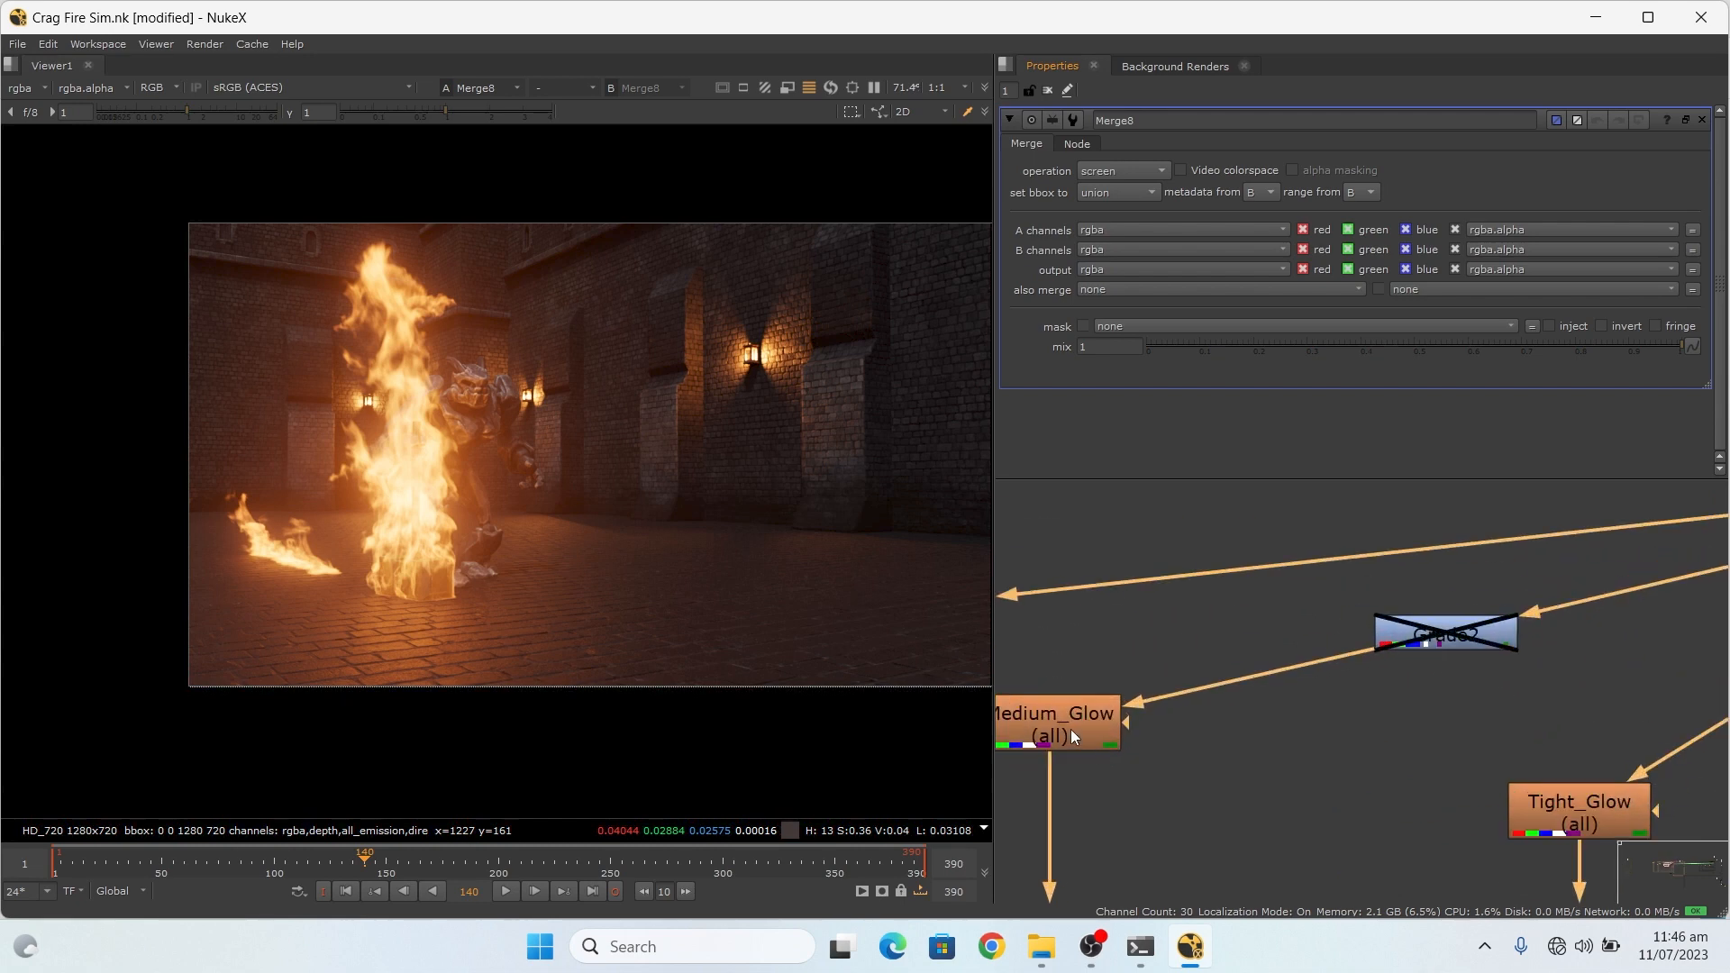
{"action": "left_click", "coordinate": [1446, 639]}
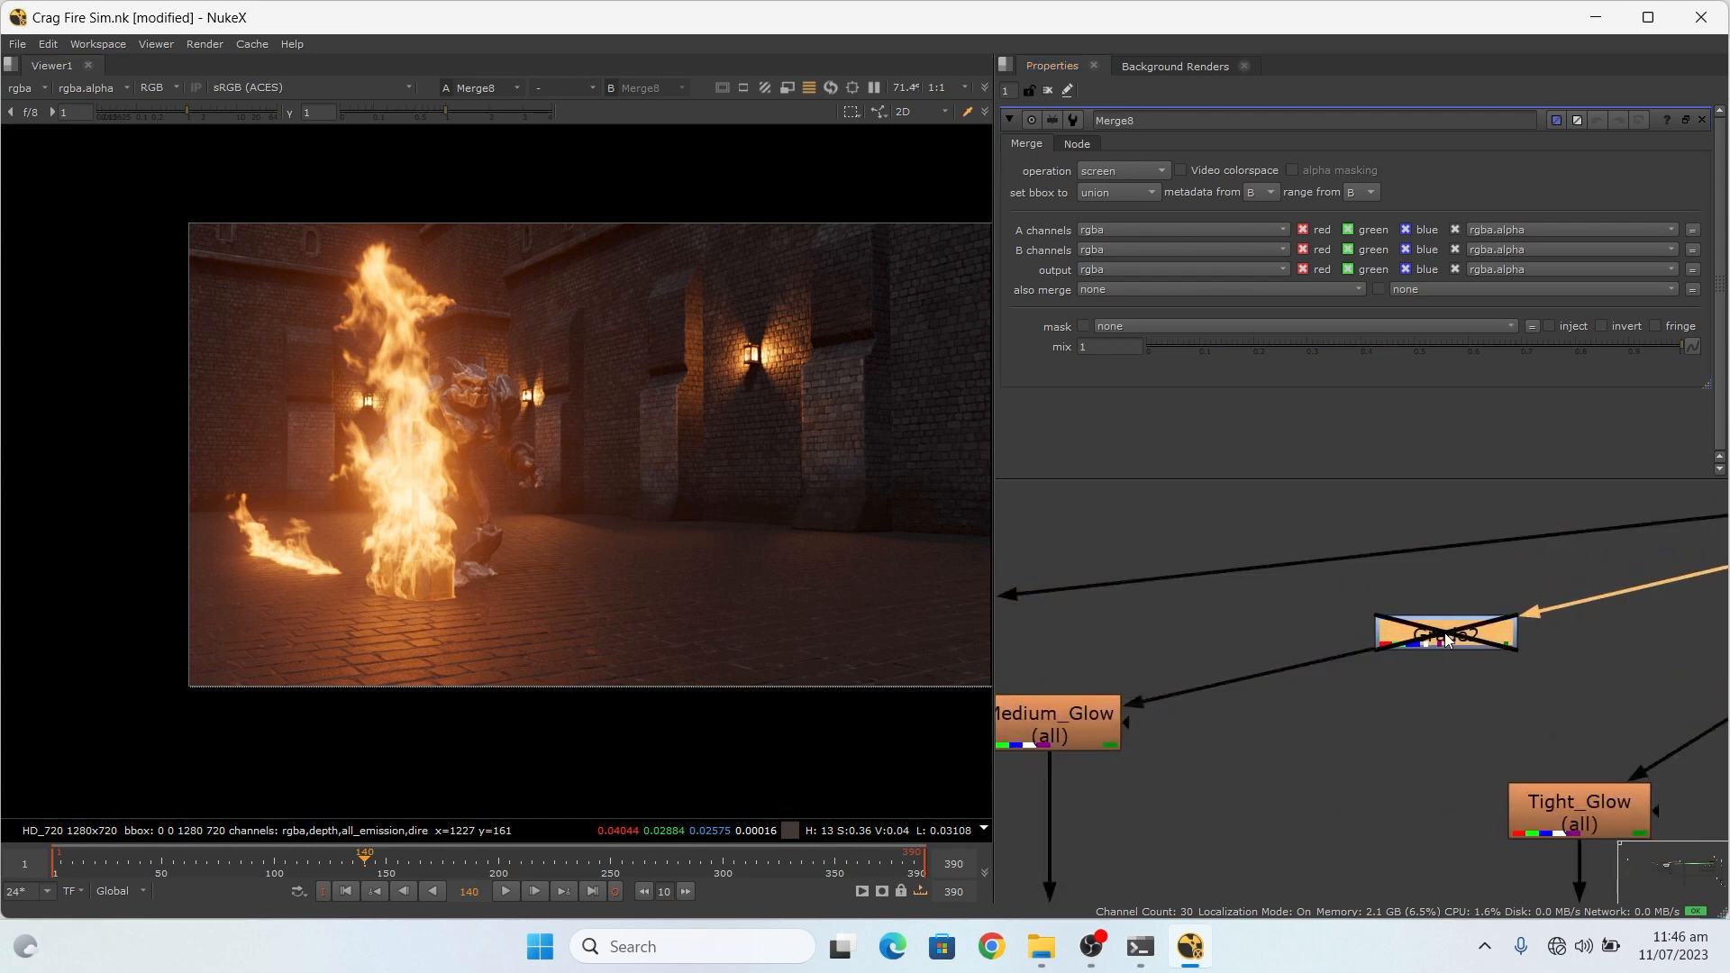
{"action": "key", "text": "d"}
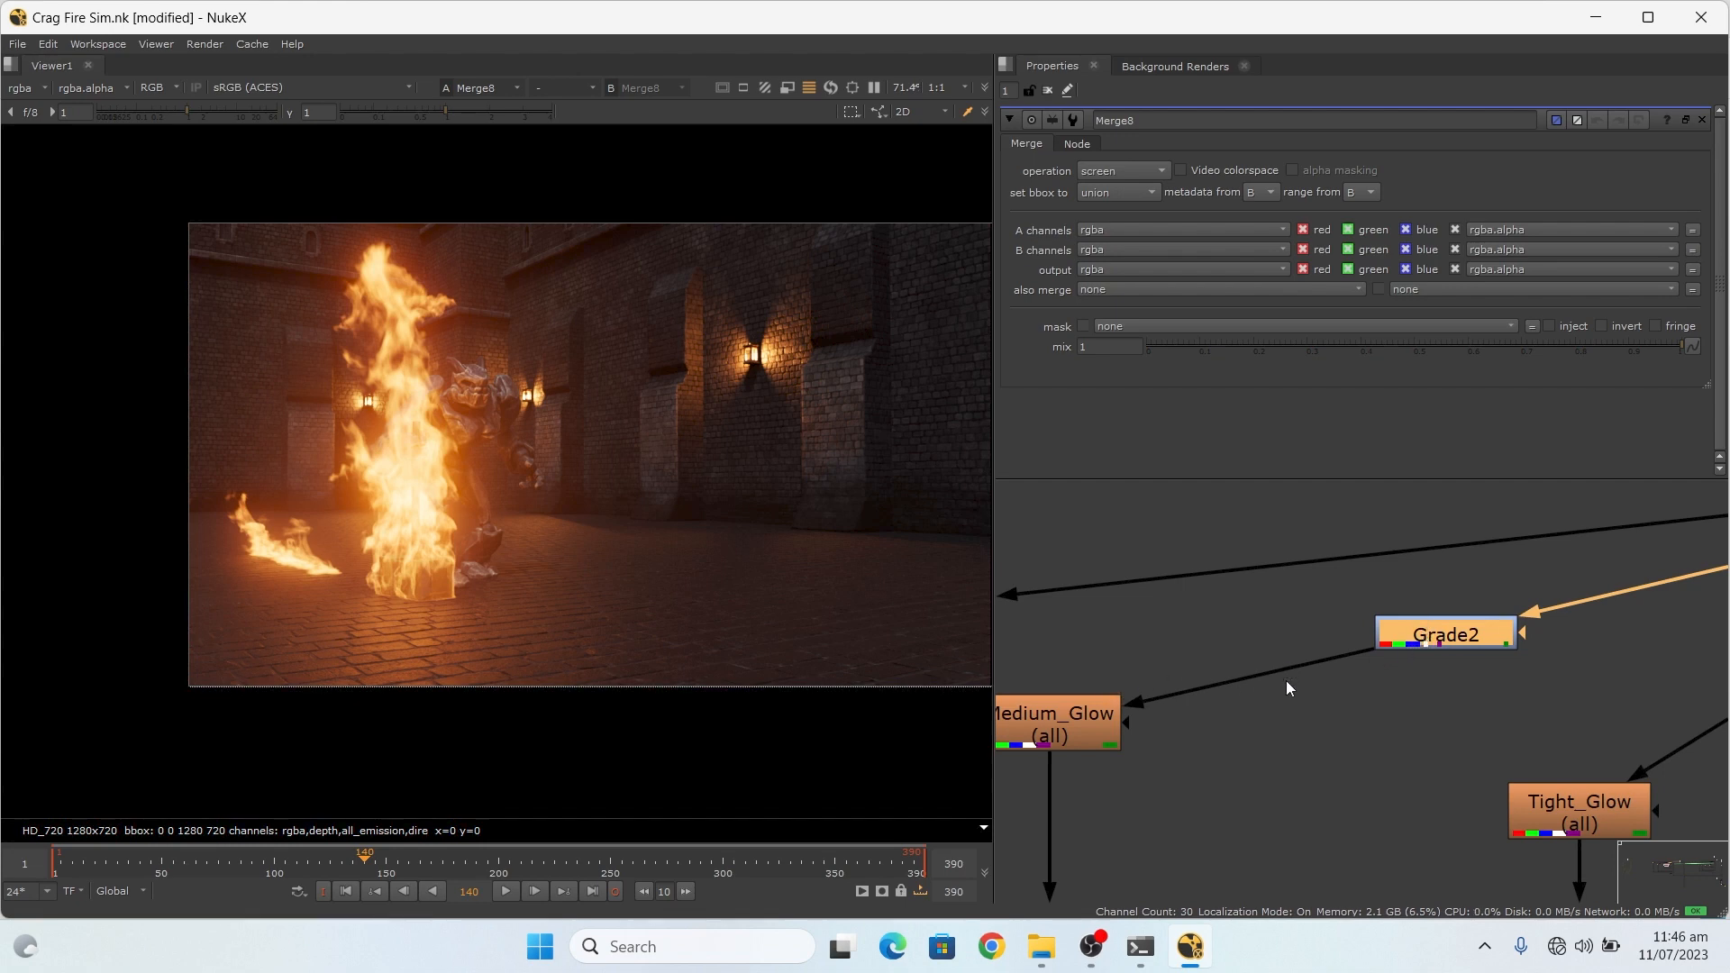
{"action": "left_click", "coordinate": [1057, 730]}
{"action": "key", "text": "1"}
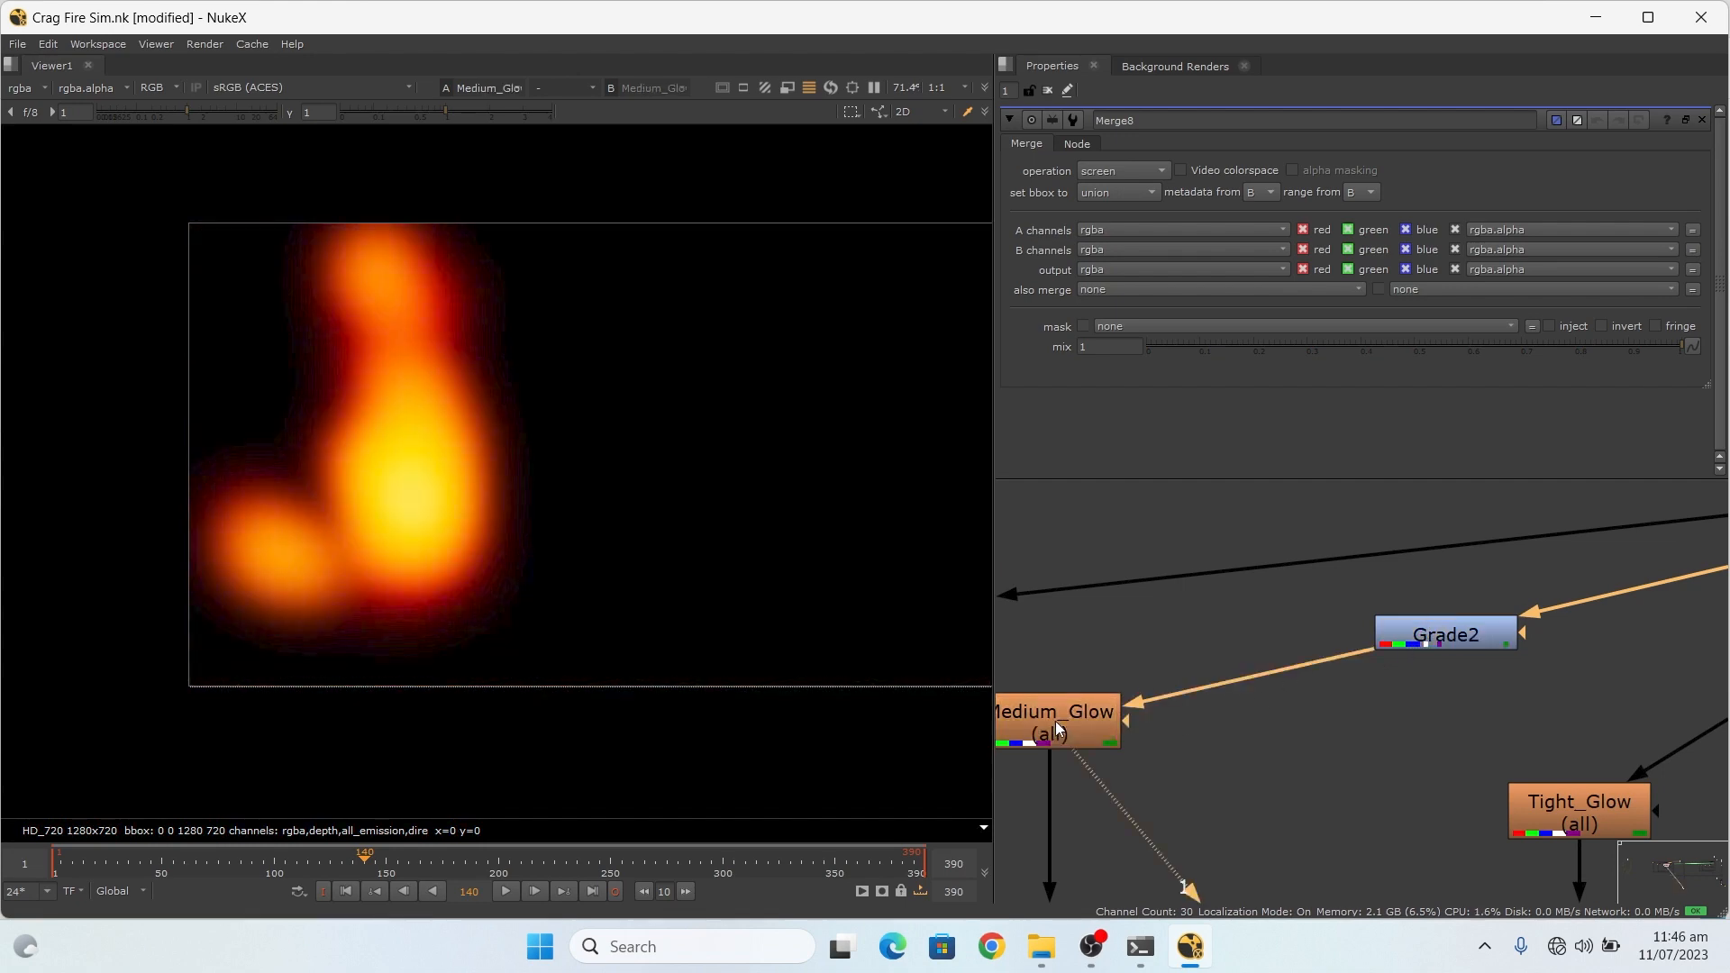
Step: Toggle Grade2 off and on repeatedly to compare the medium glow with and without the grade
{"action": "key", "text": "d"}
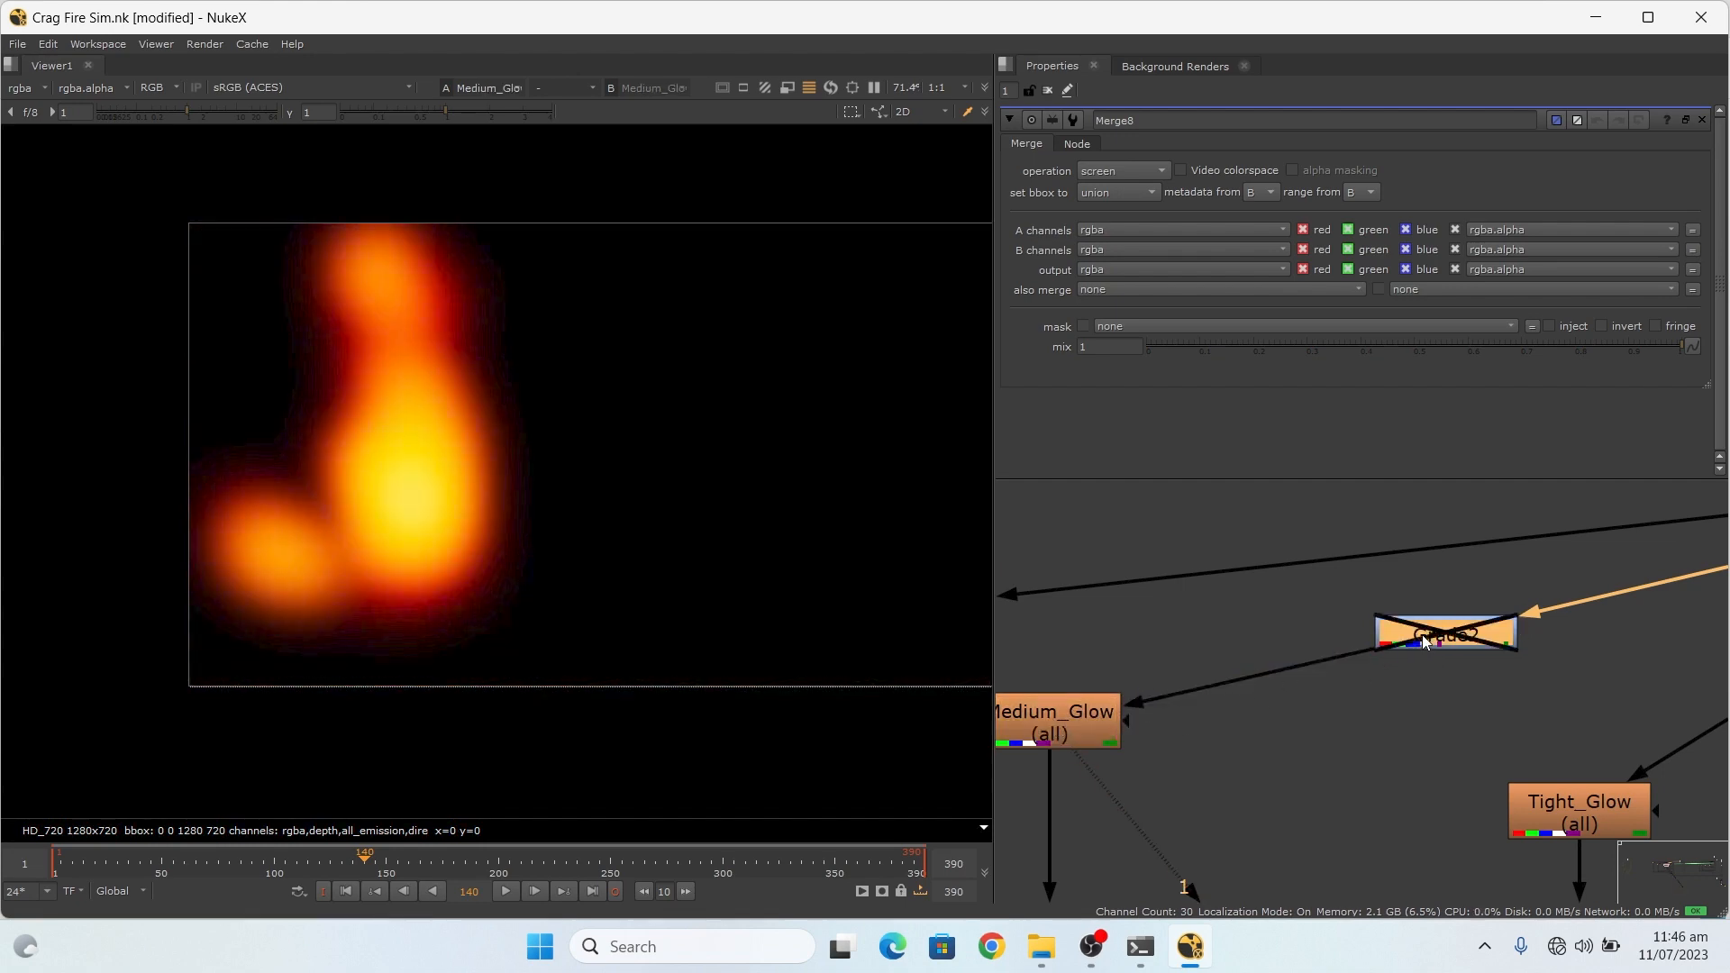
{"action": "key", "text": "d"}
{"action": "key", "text": "d"}
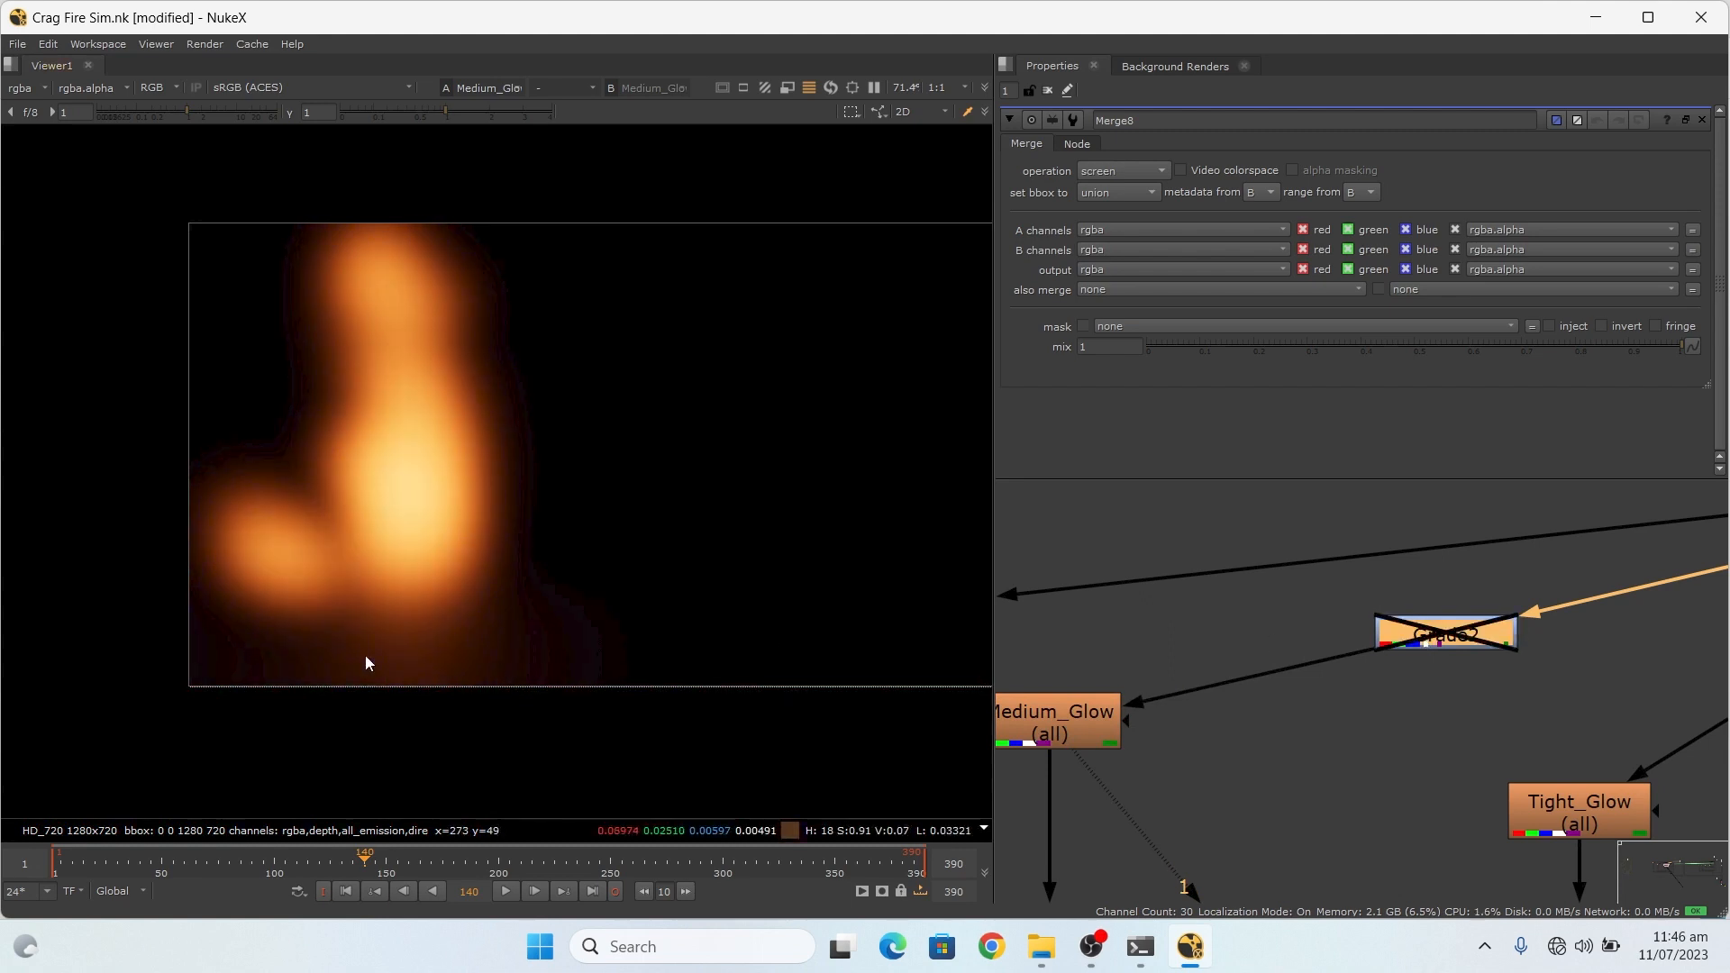
{"action": "key", "text": "d"}
{"action": "key", "text": "d"}
{"action": "key", "text": "d"}
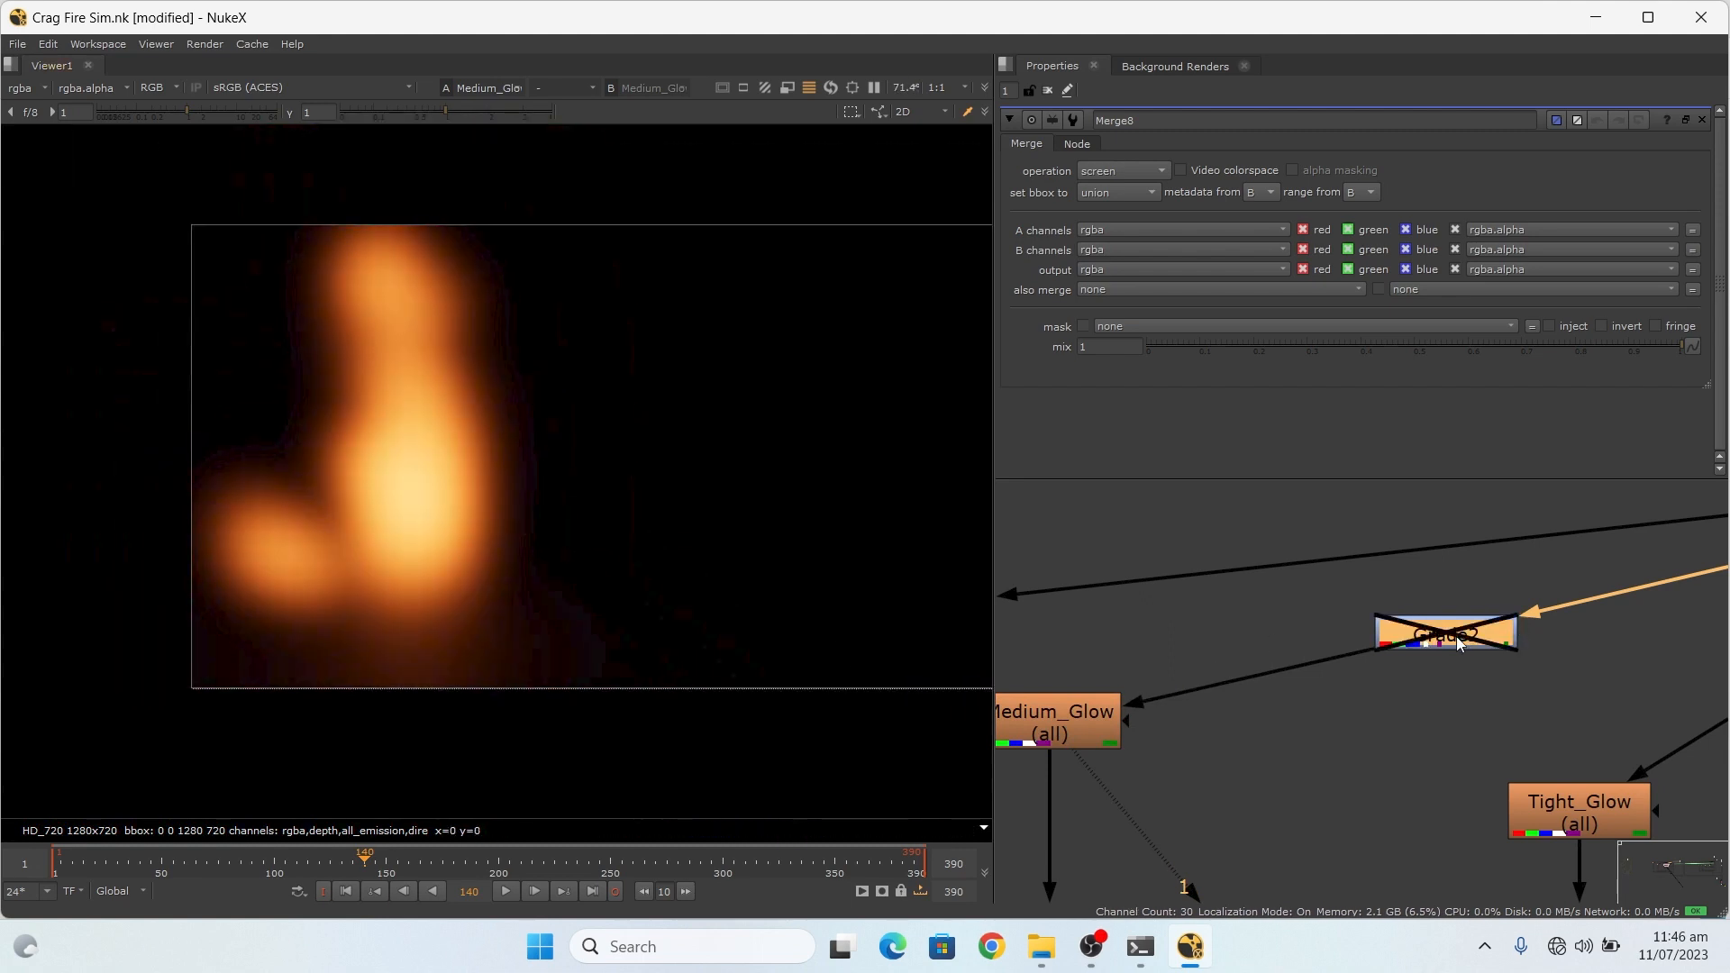
Step: Open Grade2's properties to examine its blackpoint and black clamp, compare the glow with it bypassed, and leave the node enabled
{"action": "double_click", "coordinate": [1442, 639]}
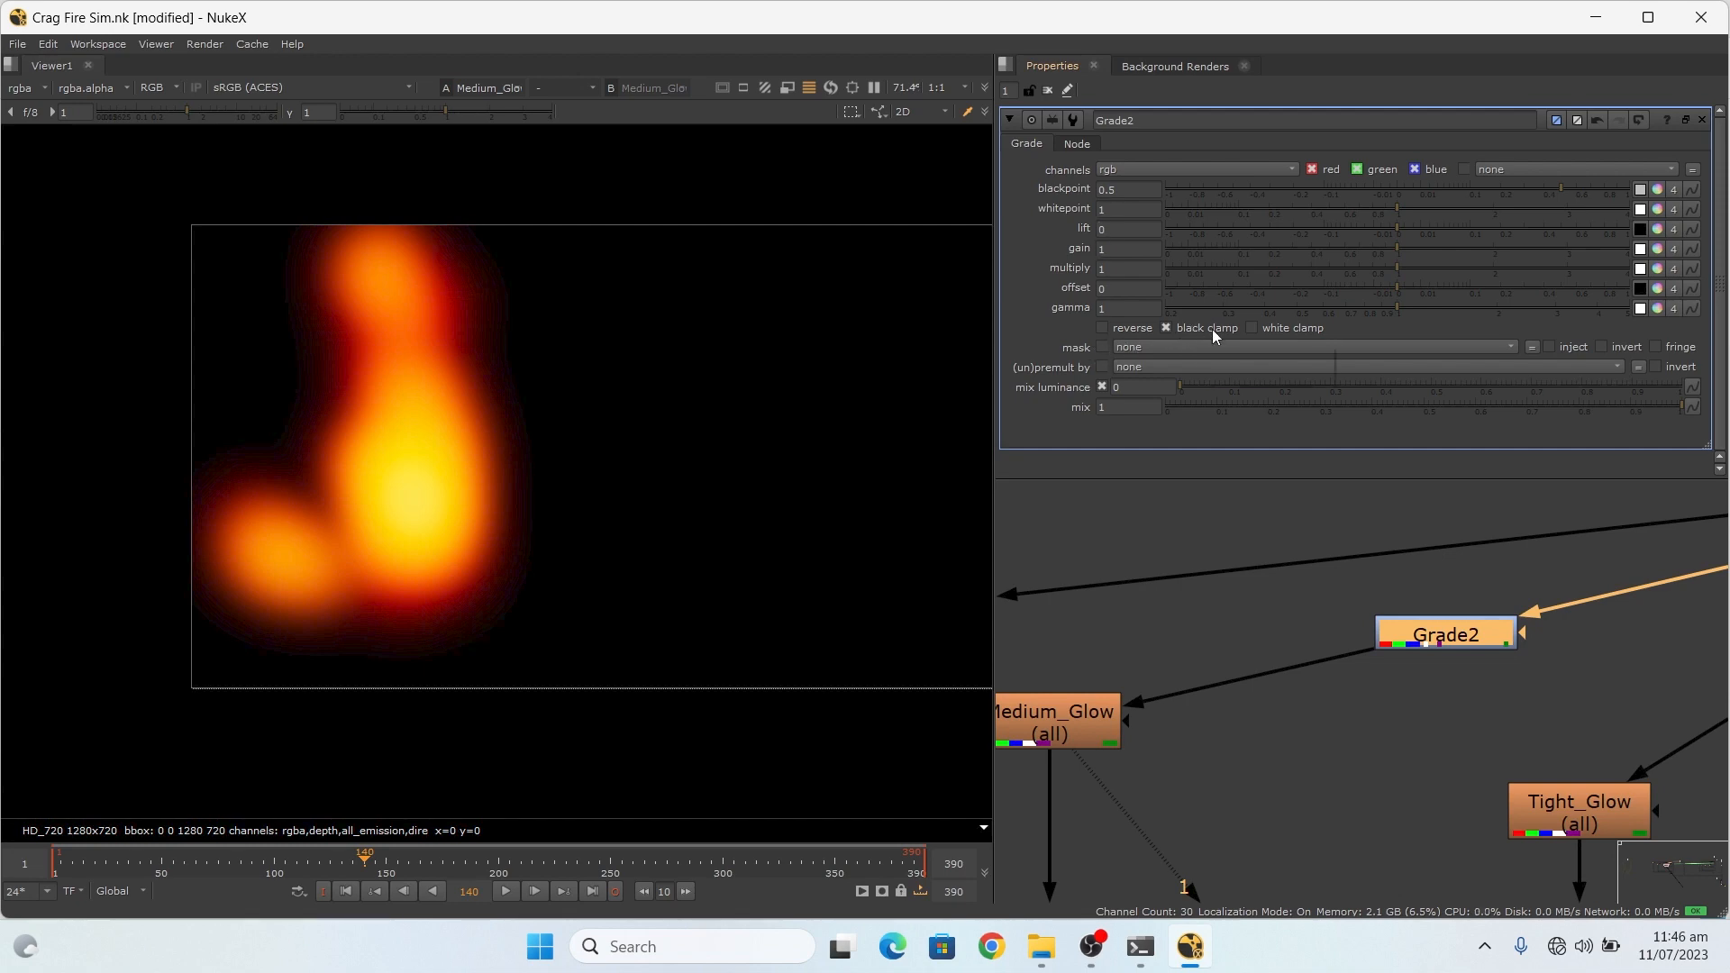
{"action": "scroll", "coordinate": [1641, 580], "scroll_direction": "down", "scroll_amount": 2}
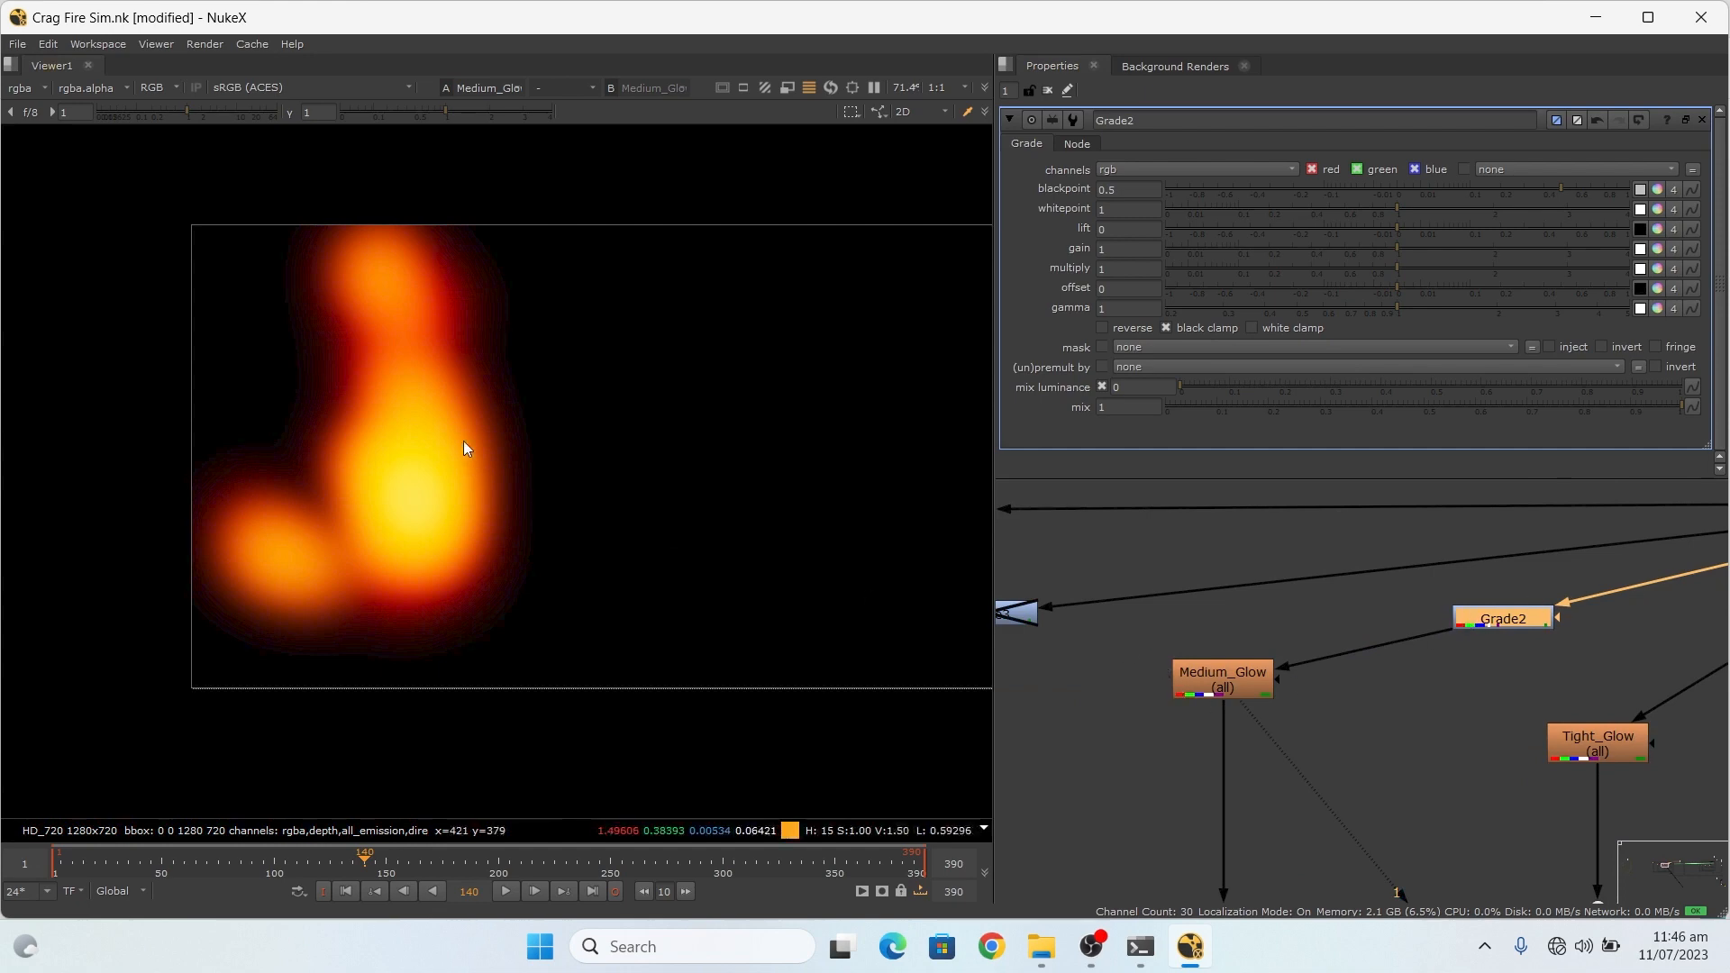
{"action": "scroll", "coordinate": [1517, 634], "scroll_direction": "up", "scroll_amount": 2}
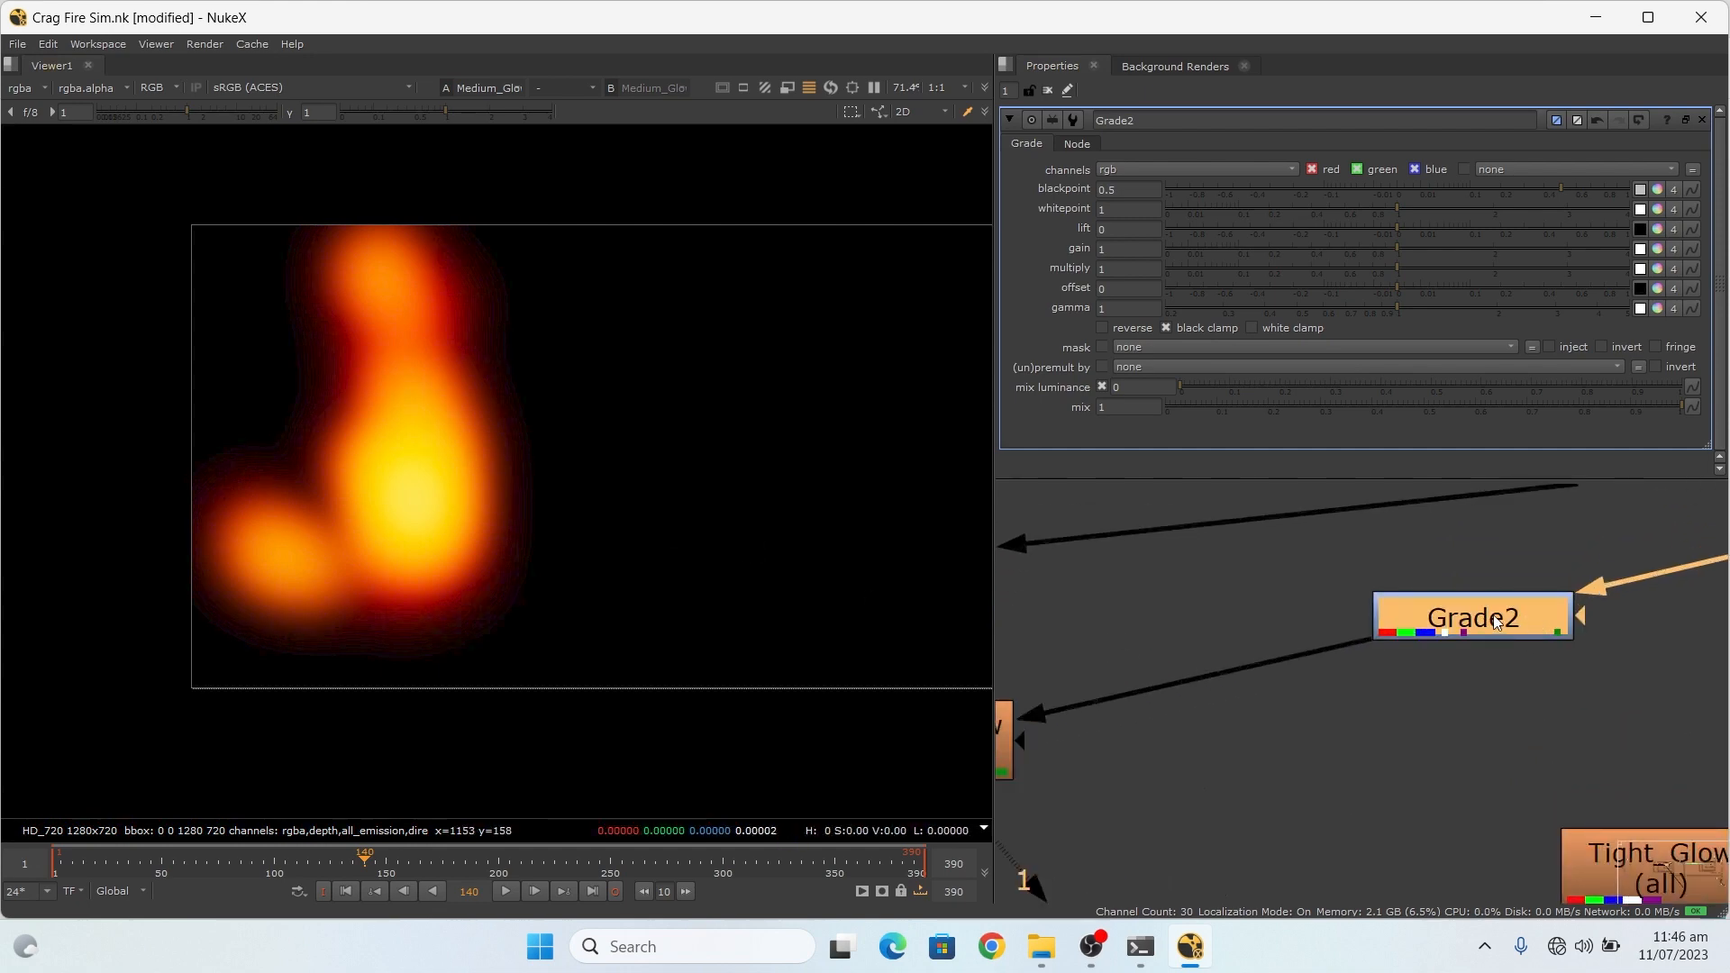
{"action": "key", "text": "d"}
{"action": "key", "text": "d"}
{"action": "key", "text": "d"}
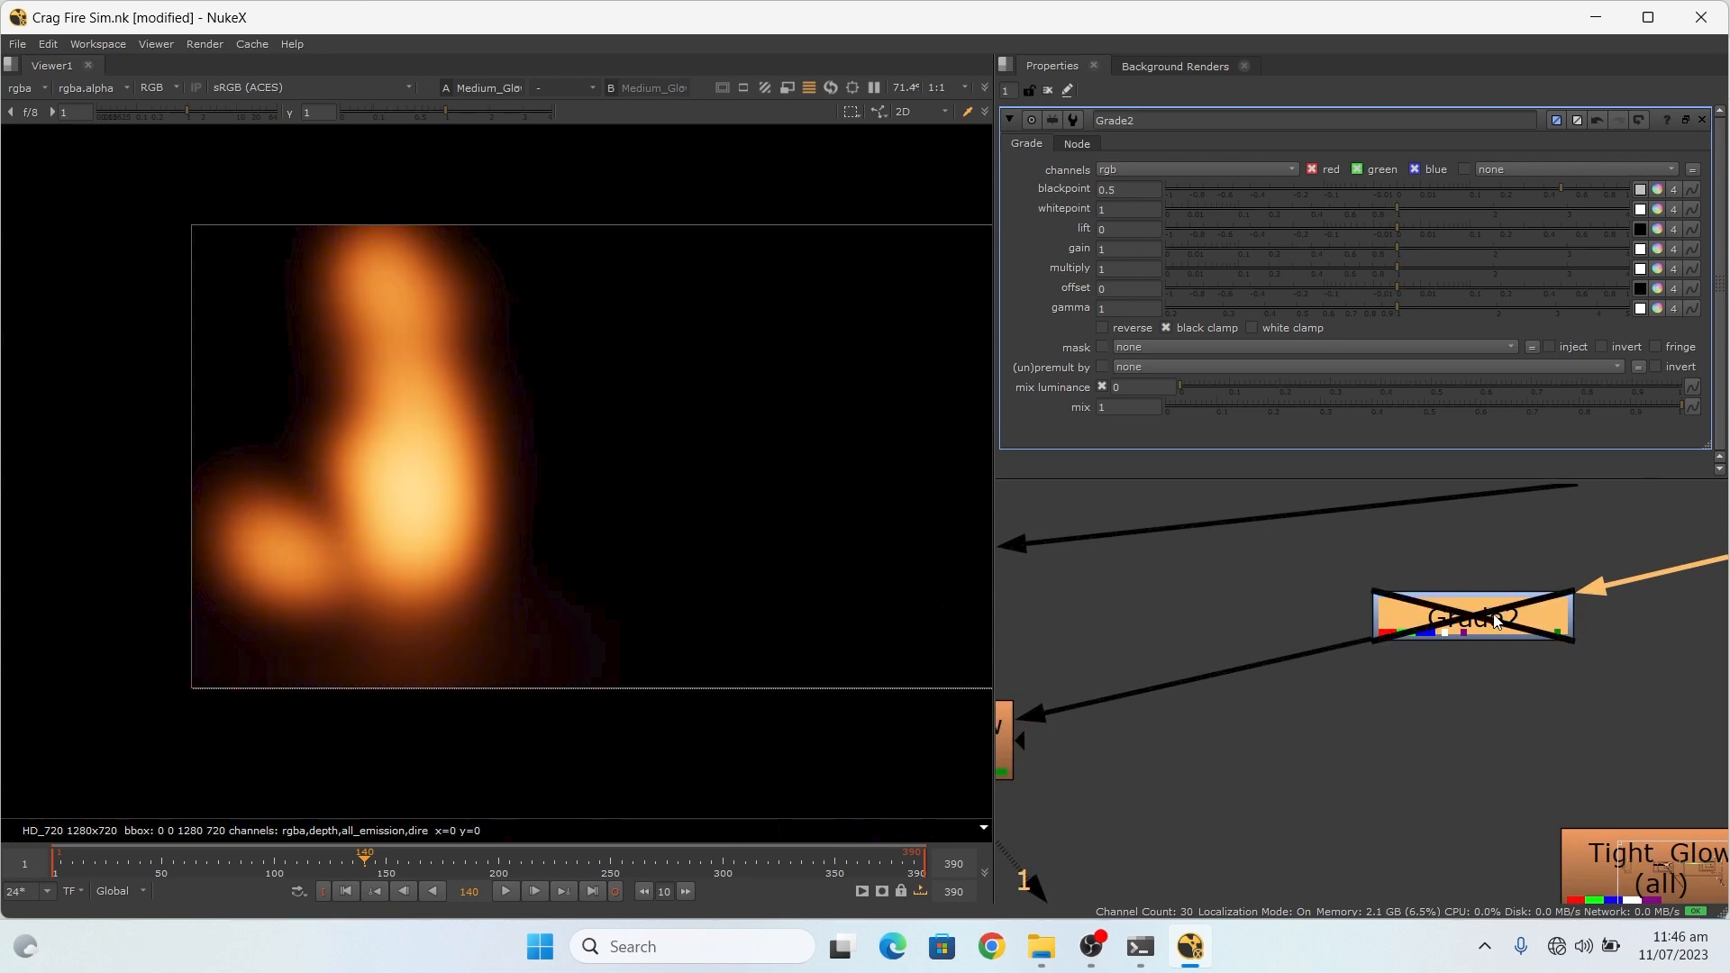
{"action": "key", "text": "d"}
{"action": "key", "text": "d"}
{"action": "key", "text": "d"}
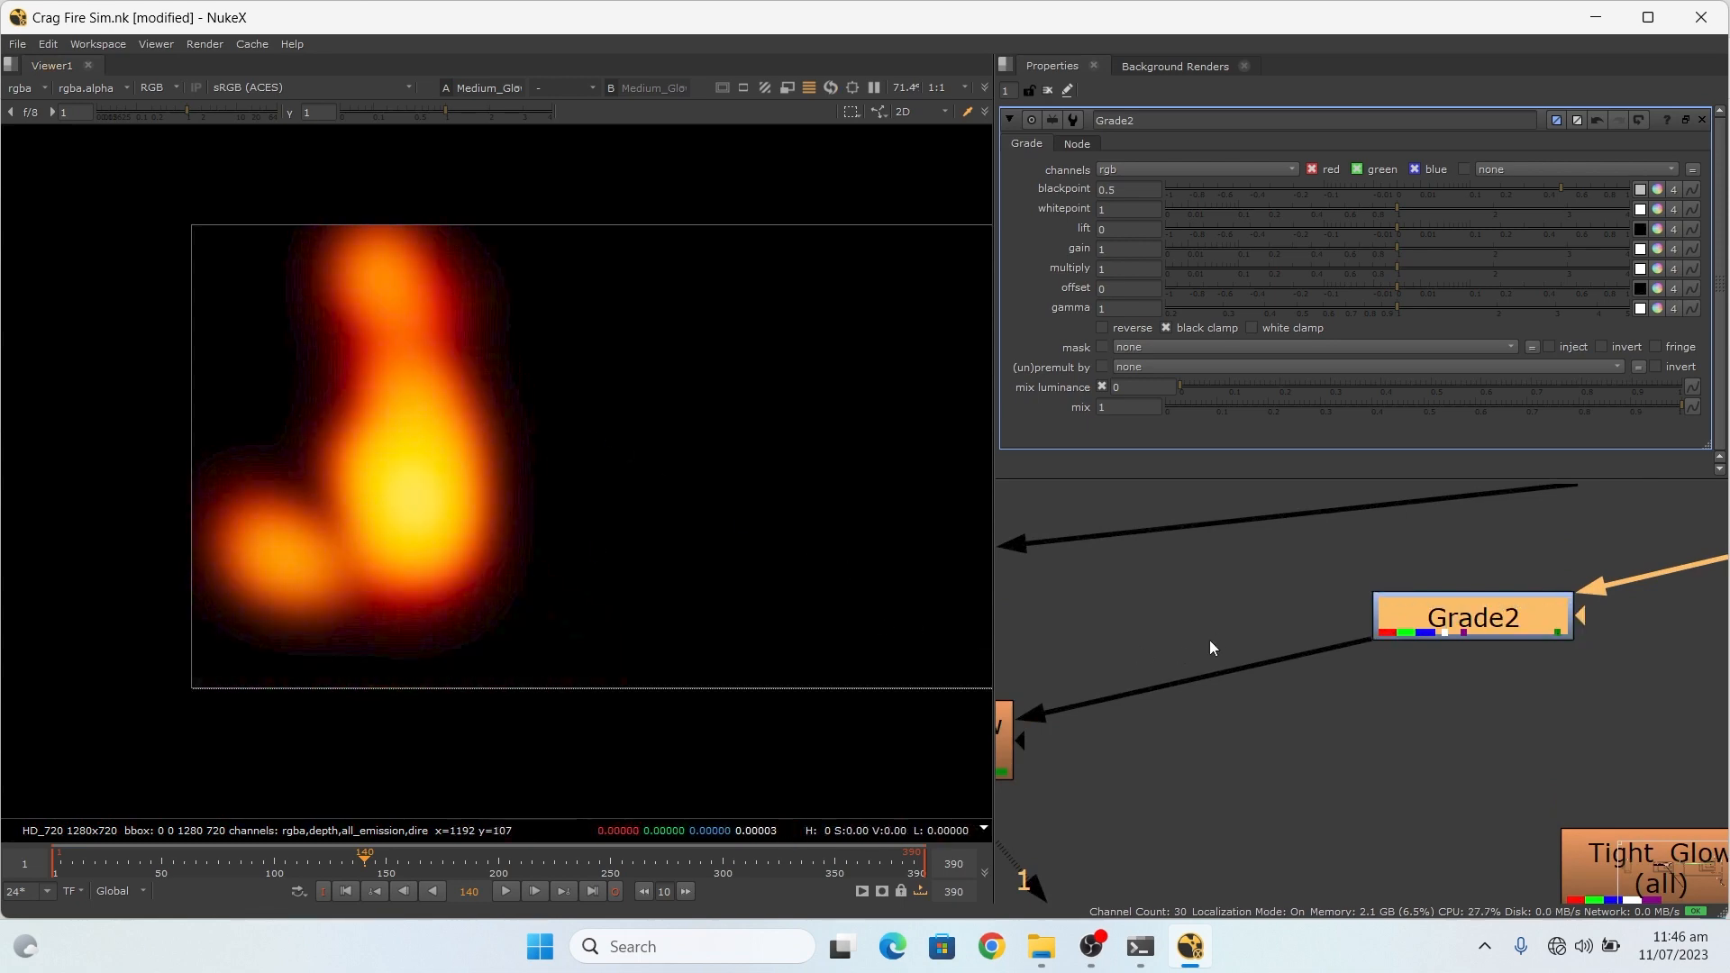
Step: Display Soft_Glow's output, open the properties of the grade feeding it, and enable that Grade3 node
{"action": "scroll", "coordinate": [1523, 620], "scroll_direction": "down", "scroll_amount": 5}
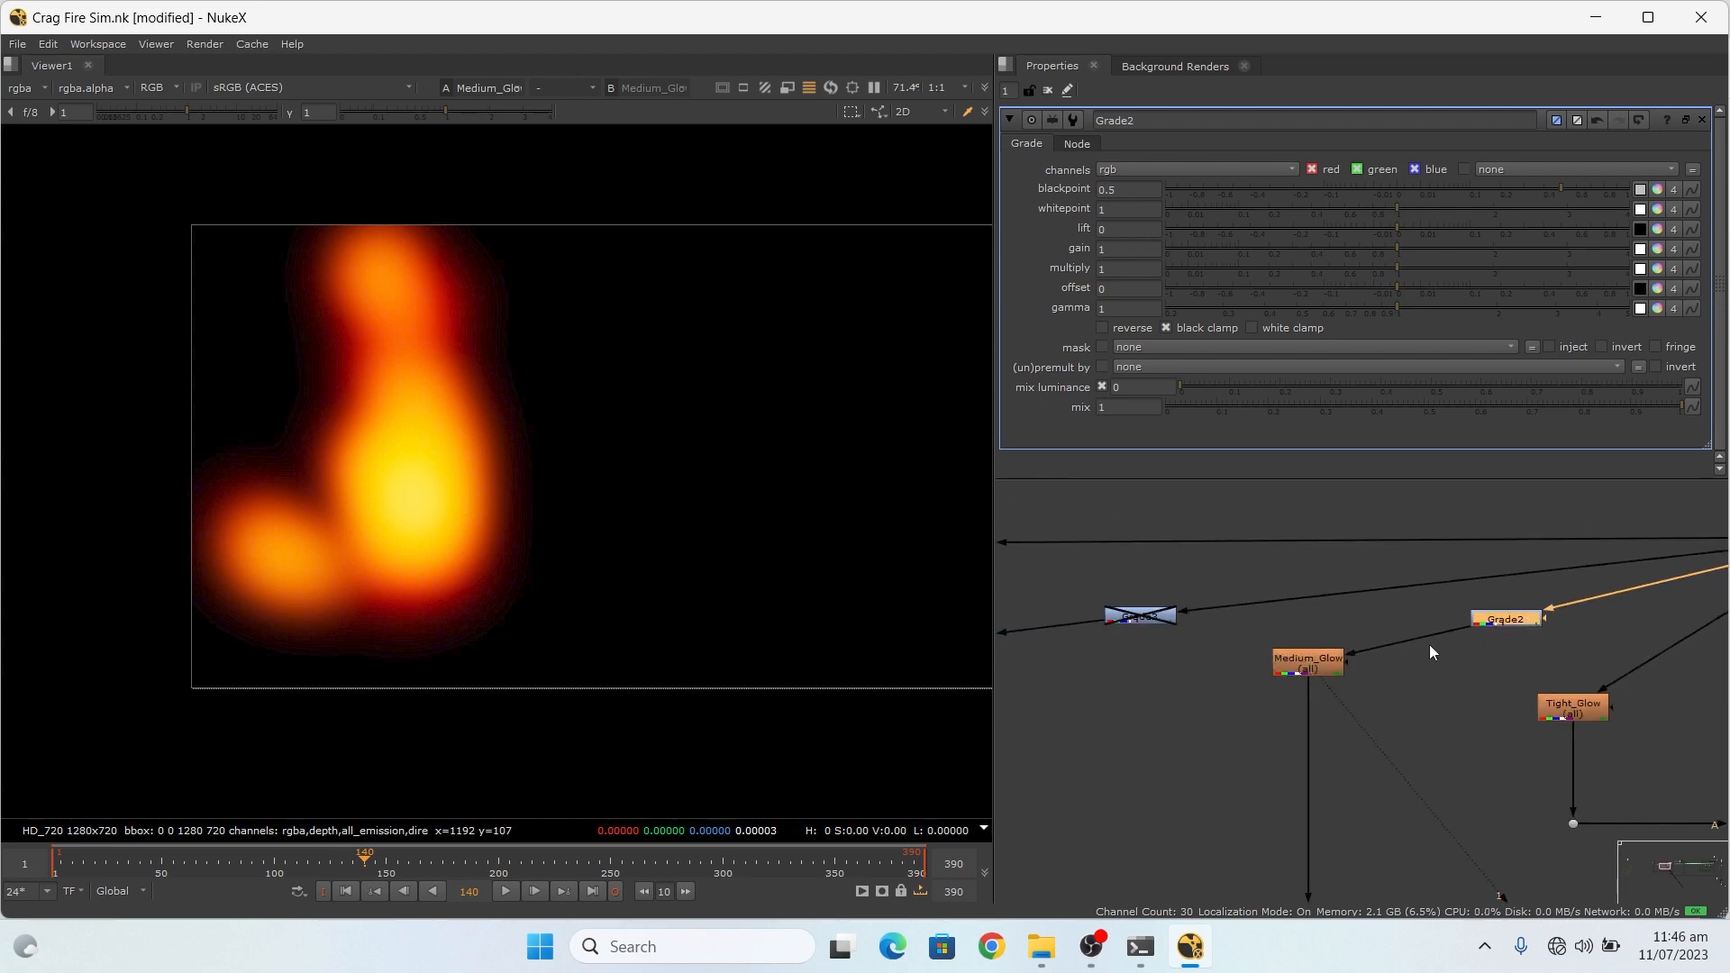
{"action": "scroll", "coordinate": [1572, 659], "scroll_direction": "down", "scroll_amount": 3}
{"action": "scroll", "coordinate": [1356, 675], "scroll_direction": "up", "scroll_amount": 3}
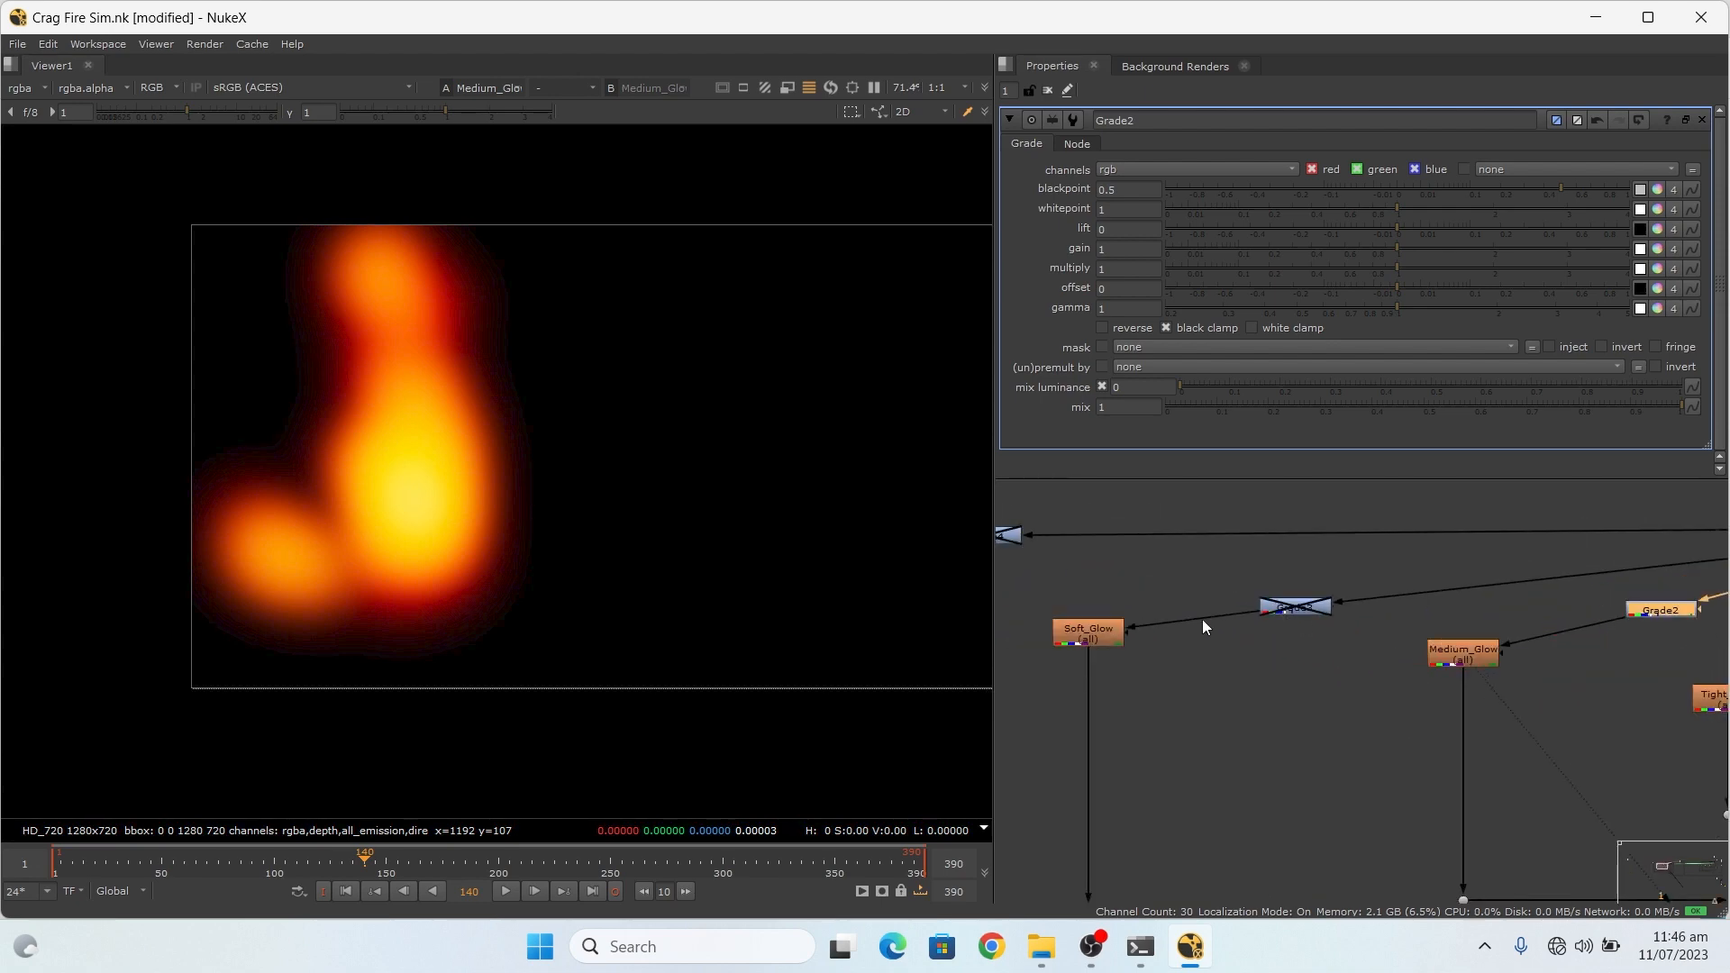
{"action": "left_click", "coordinate": [1087, 634]}
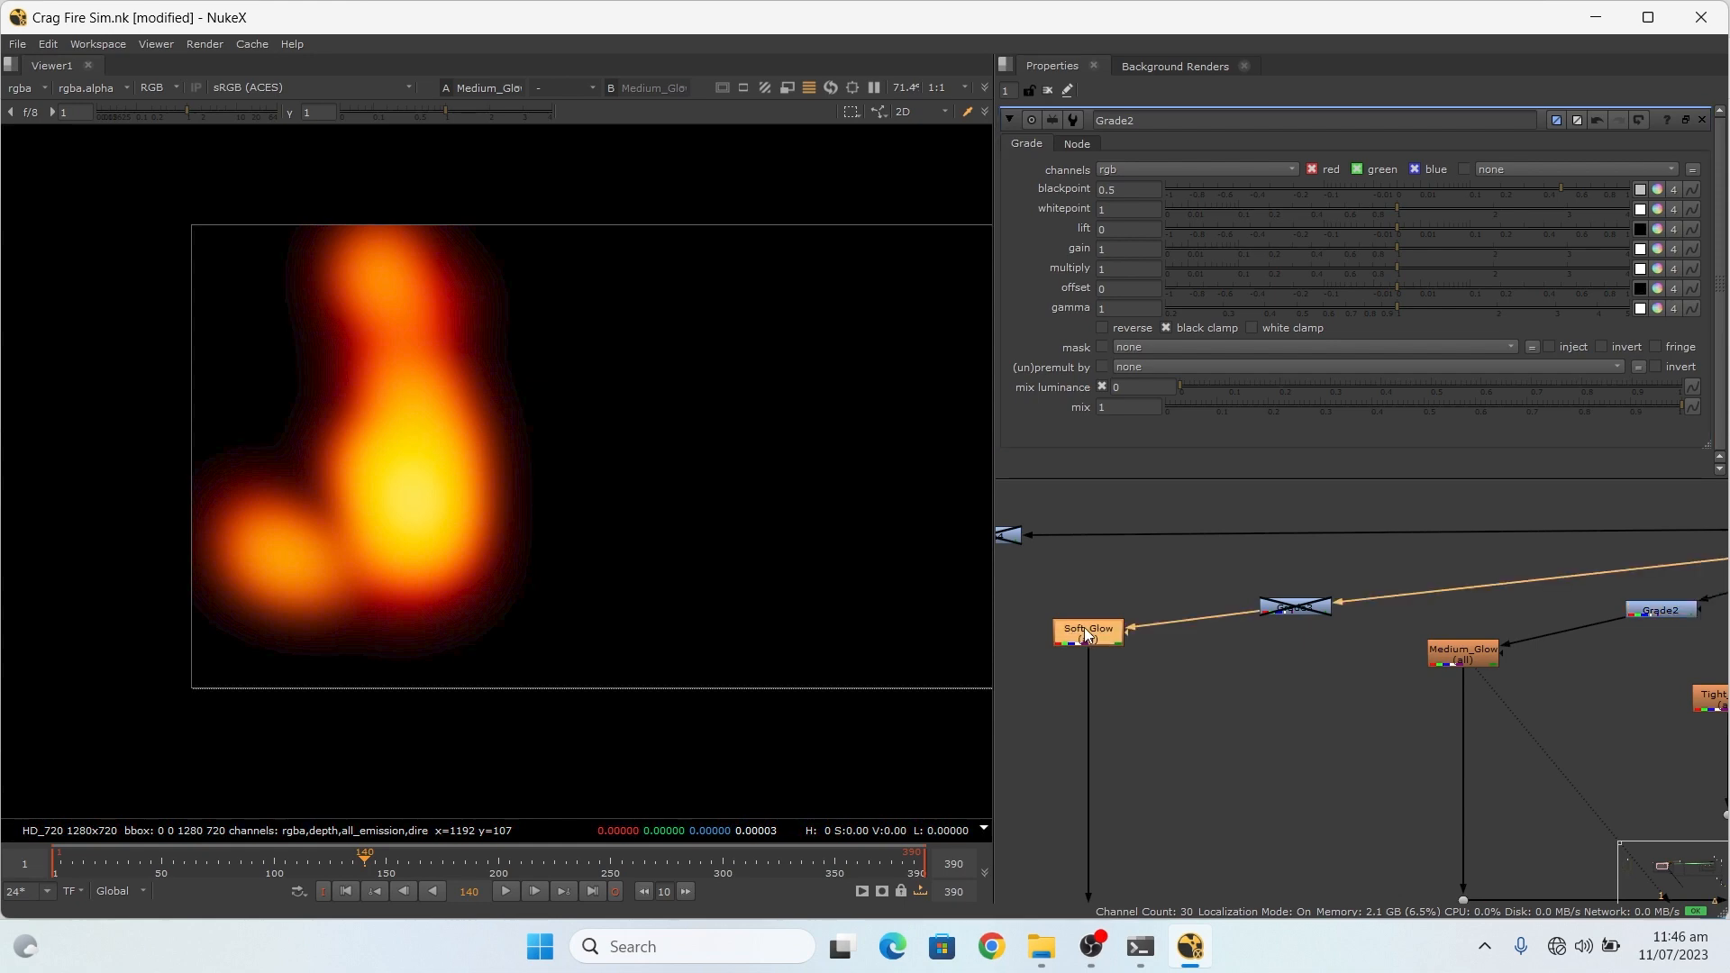
{"action": "key", "text": "1"}
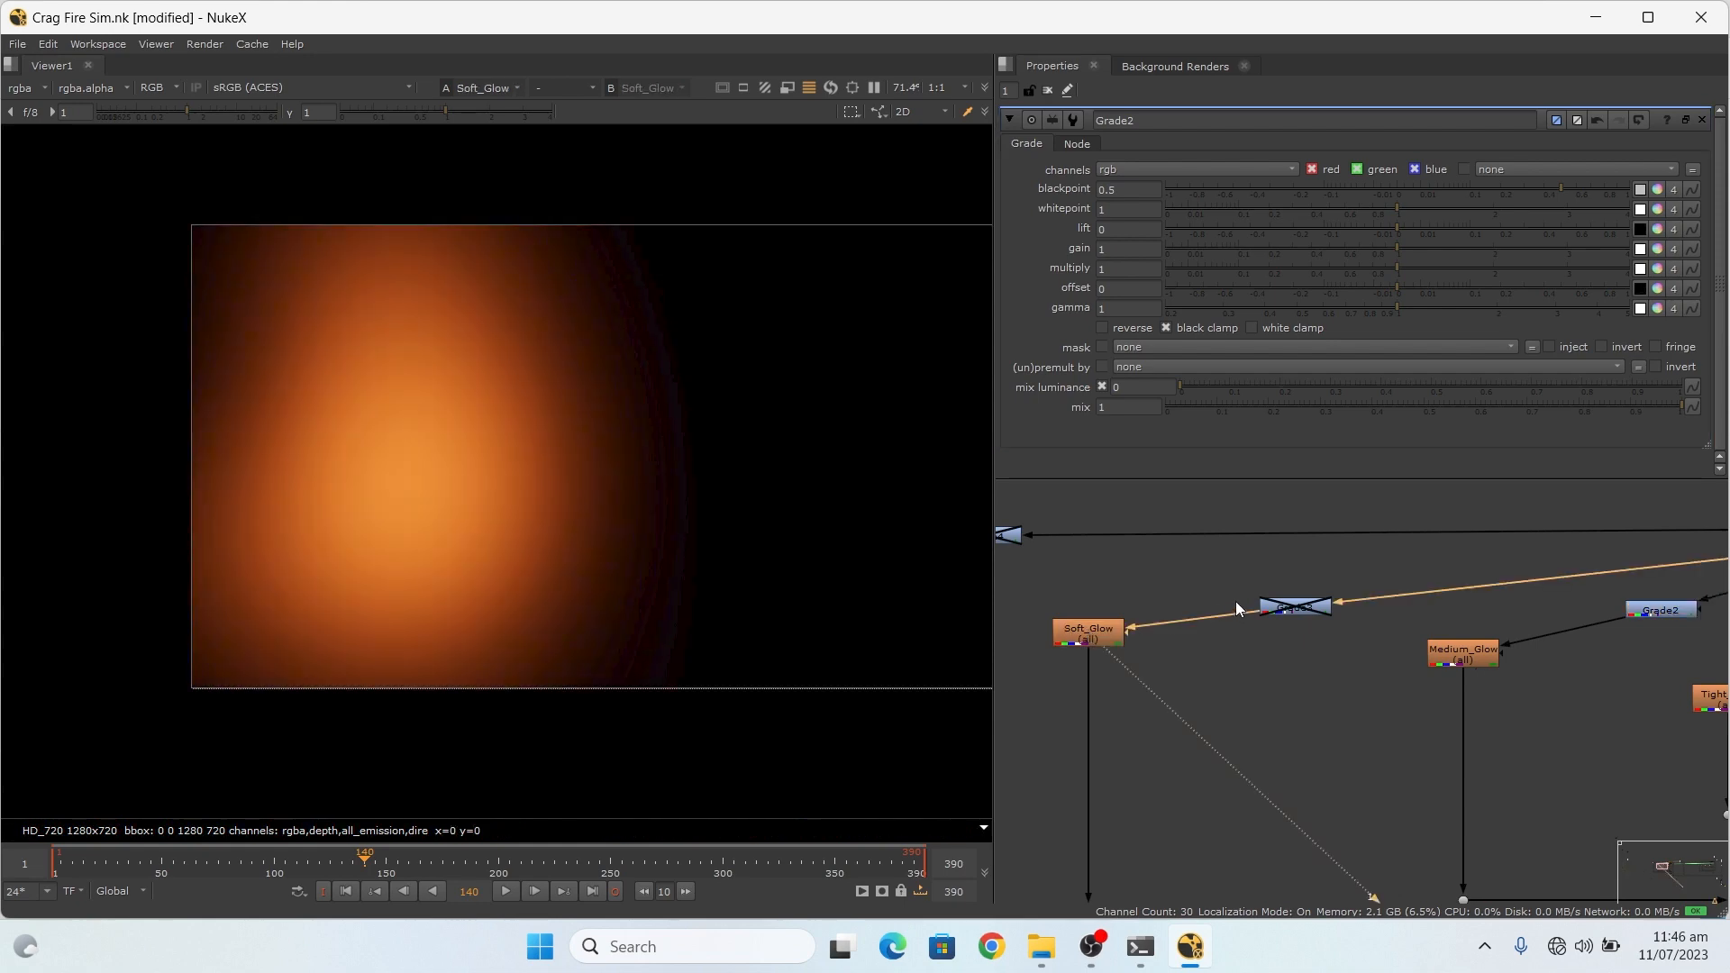
{"action": "left_click", "coordinate": [1297, 609]}
{"action": "double_click", "coordinate": [1296, 608]}
{"action": "key", "text": "d"}
{"action": "key", "text": "d"}
{"action": "key", "text": "d"}
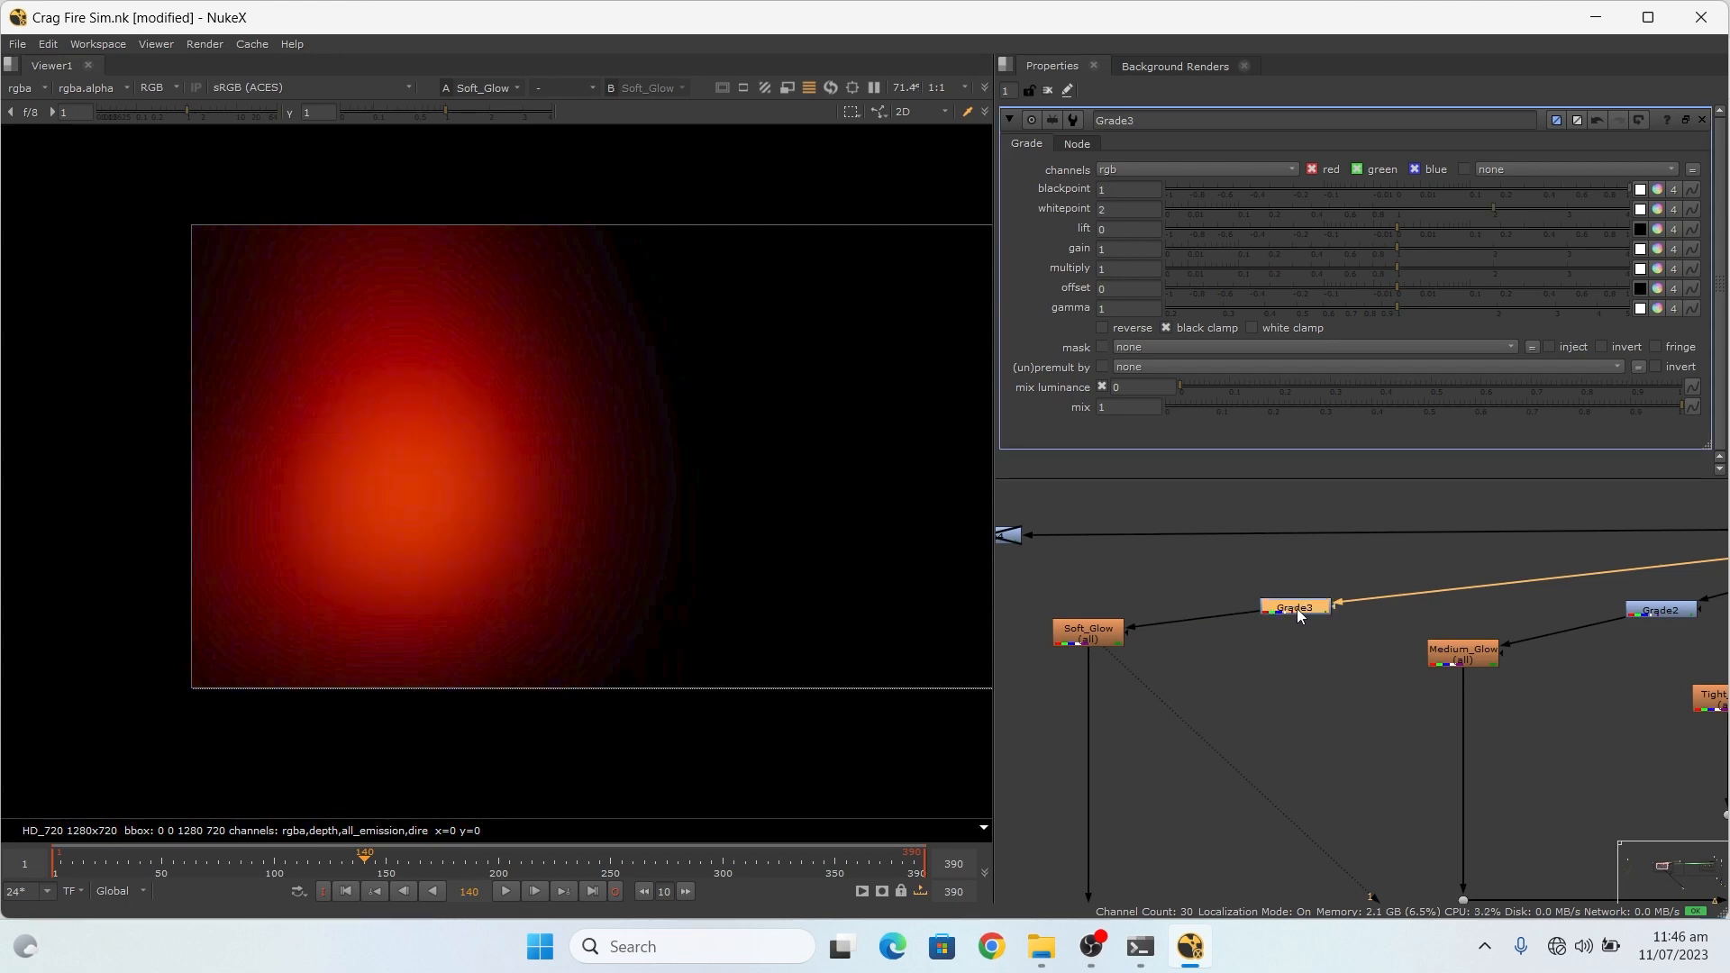
Step: Compare the soft glow with Grade3 bypassed and enabled, and switch its black clamp off and back on
{"action": "key", "text": "d"}
{"action": "key", "text": "d"}
{"action": "key", "text": "d"}
{"action": "key", "text": "d"}
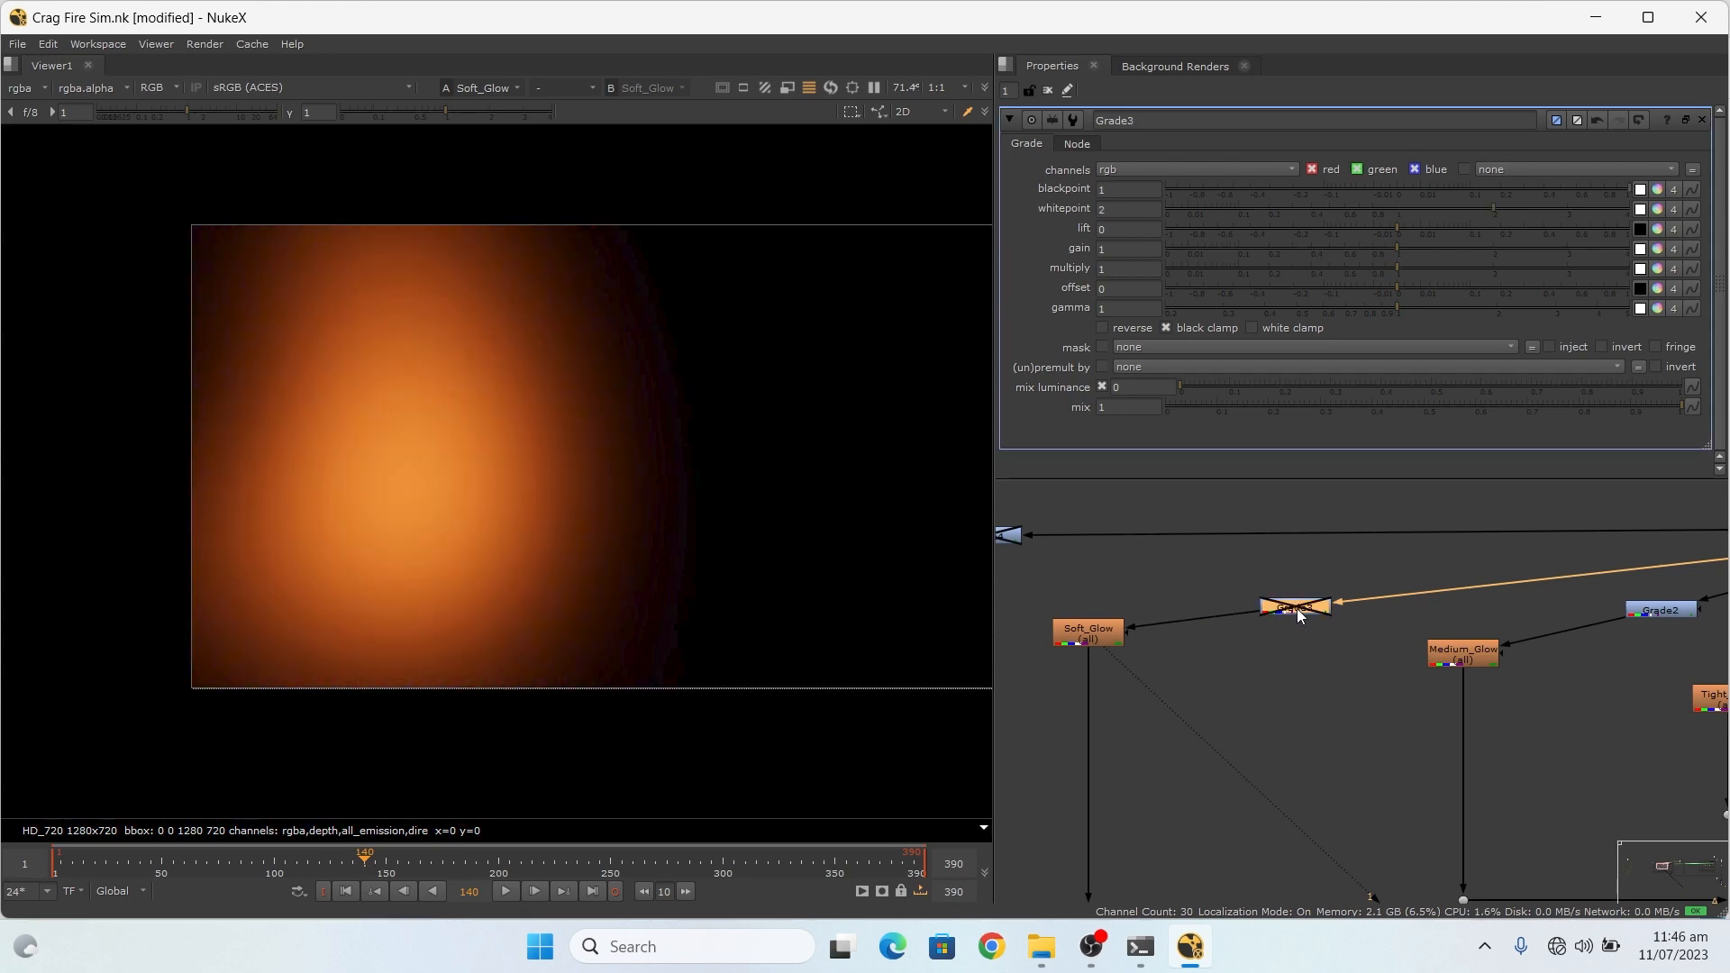
{"action": "key", "text": "d"}
{"action": "key", "text": "d"}
{"action": "key", "text": "d"}
{"action": "key", "text": "d"}
{"action": "key", "text": "d"}
{"action": "key", "text": "d"}
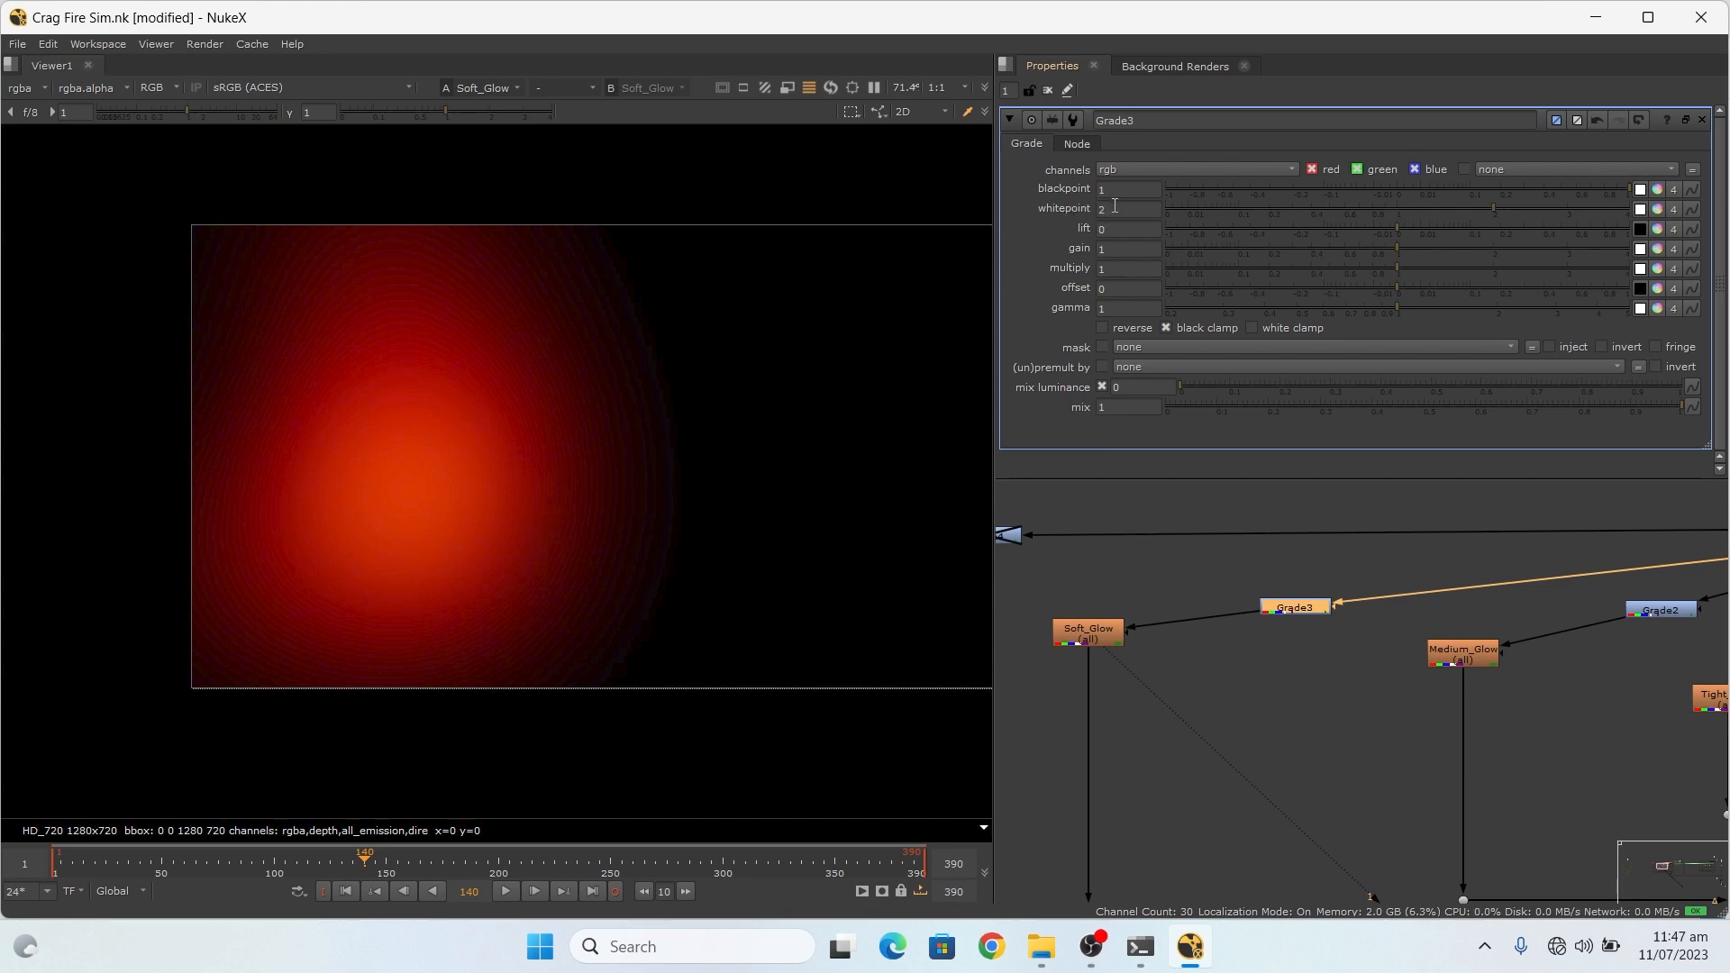
{"action": "left_click", "coordinate": [1165, 328]}
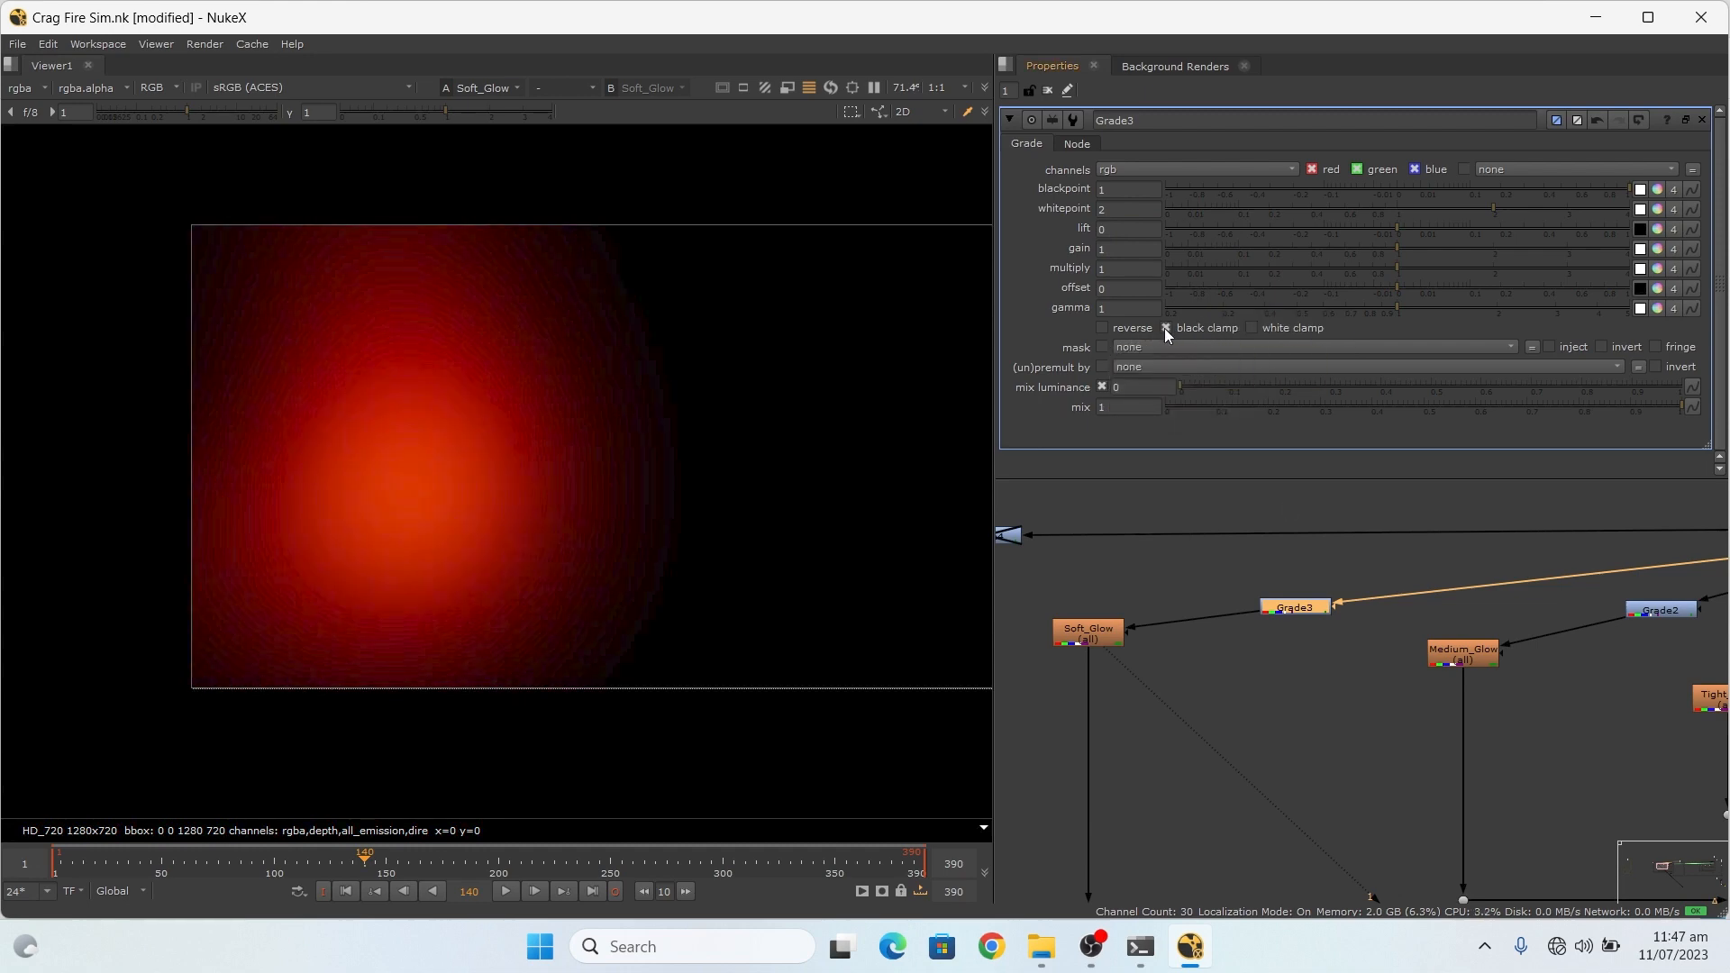
{"action": "left_click", "coordinate": [1164, 327]}
Step: Locate the Wide_Glow node in the fire branch and display its output
{"action": "scroll", "coordinate": [1532, 665], "scroll_direction": "down", "scroll_amount": 3}
{"action": "scroll", "coordinate": [1367, 649], "scroll_direction": "up", "scroll_amount": 3}
{"action": "scroll", "coordinate": [1366, 635], "scroll_direction": "down", "scroll_amount": 4}
{"action": "scroll", "coordinate": [1094, 578], "scroll_direction": "up", "scroll_amount": 5}
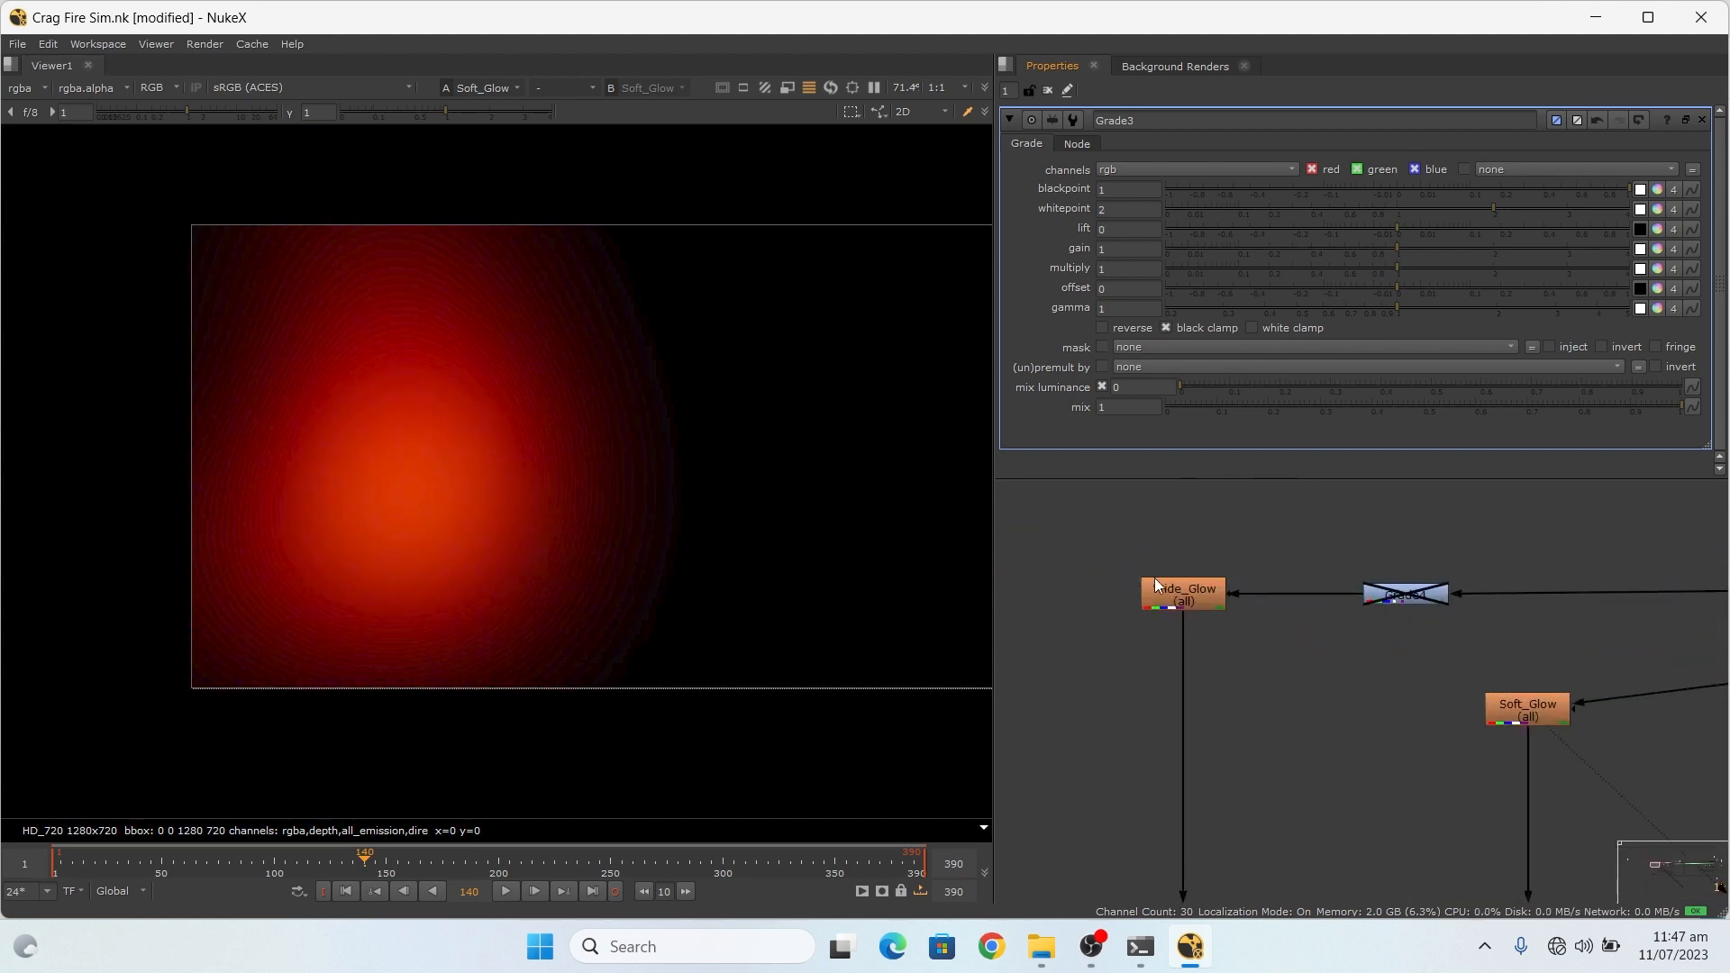
{"action": "left_click", "coordinate": [1196, 592]}
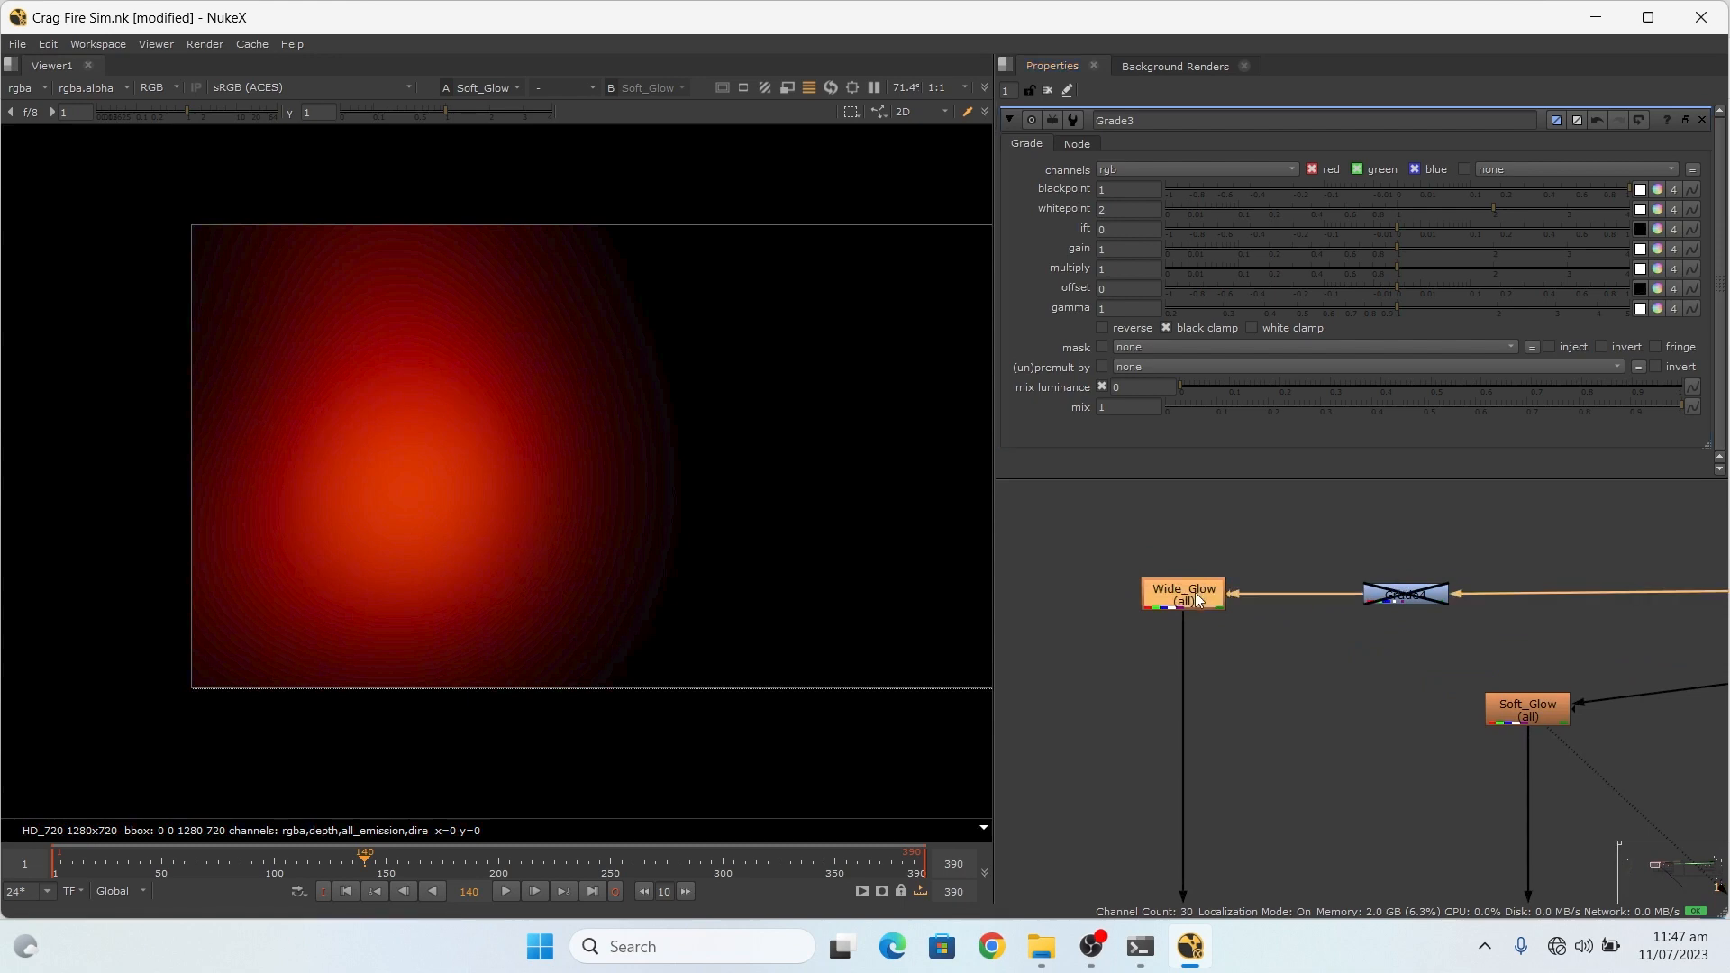
{"action": "key", "text": "1"}
Step: Toggle the disabled Grade4 node feeding Wide_Glow to compare the wide glow with and without it, and leave it enabled
{"action": "left_click", "coordinate": [1376, 596]}
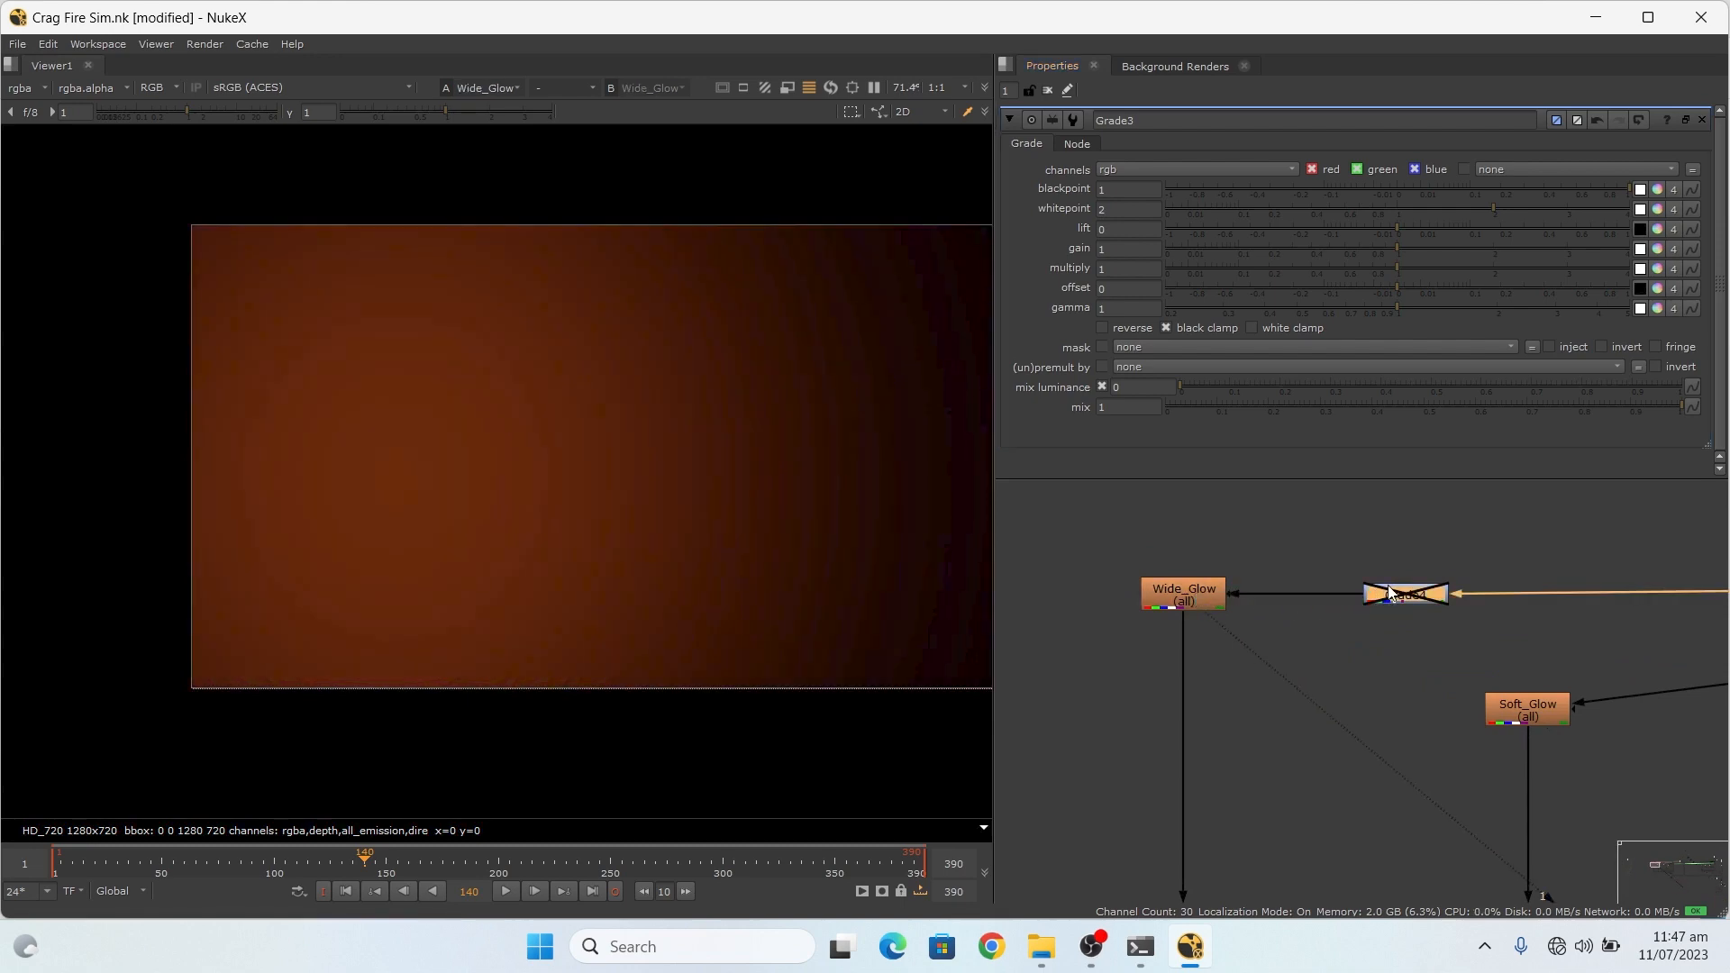
{"action": "key", "text": "d"}
{"action": "key", "text": "d"}
{"action": "key", "text": "d"}
{"action": "key", "text": "d"}
{"action": "key", "text": "d"}
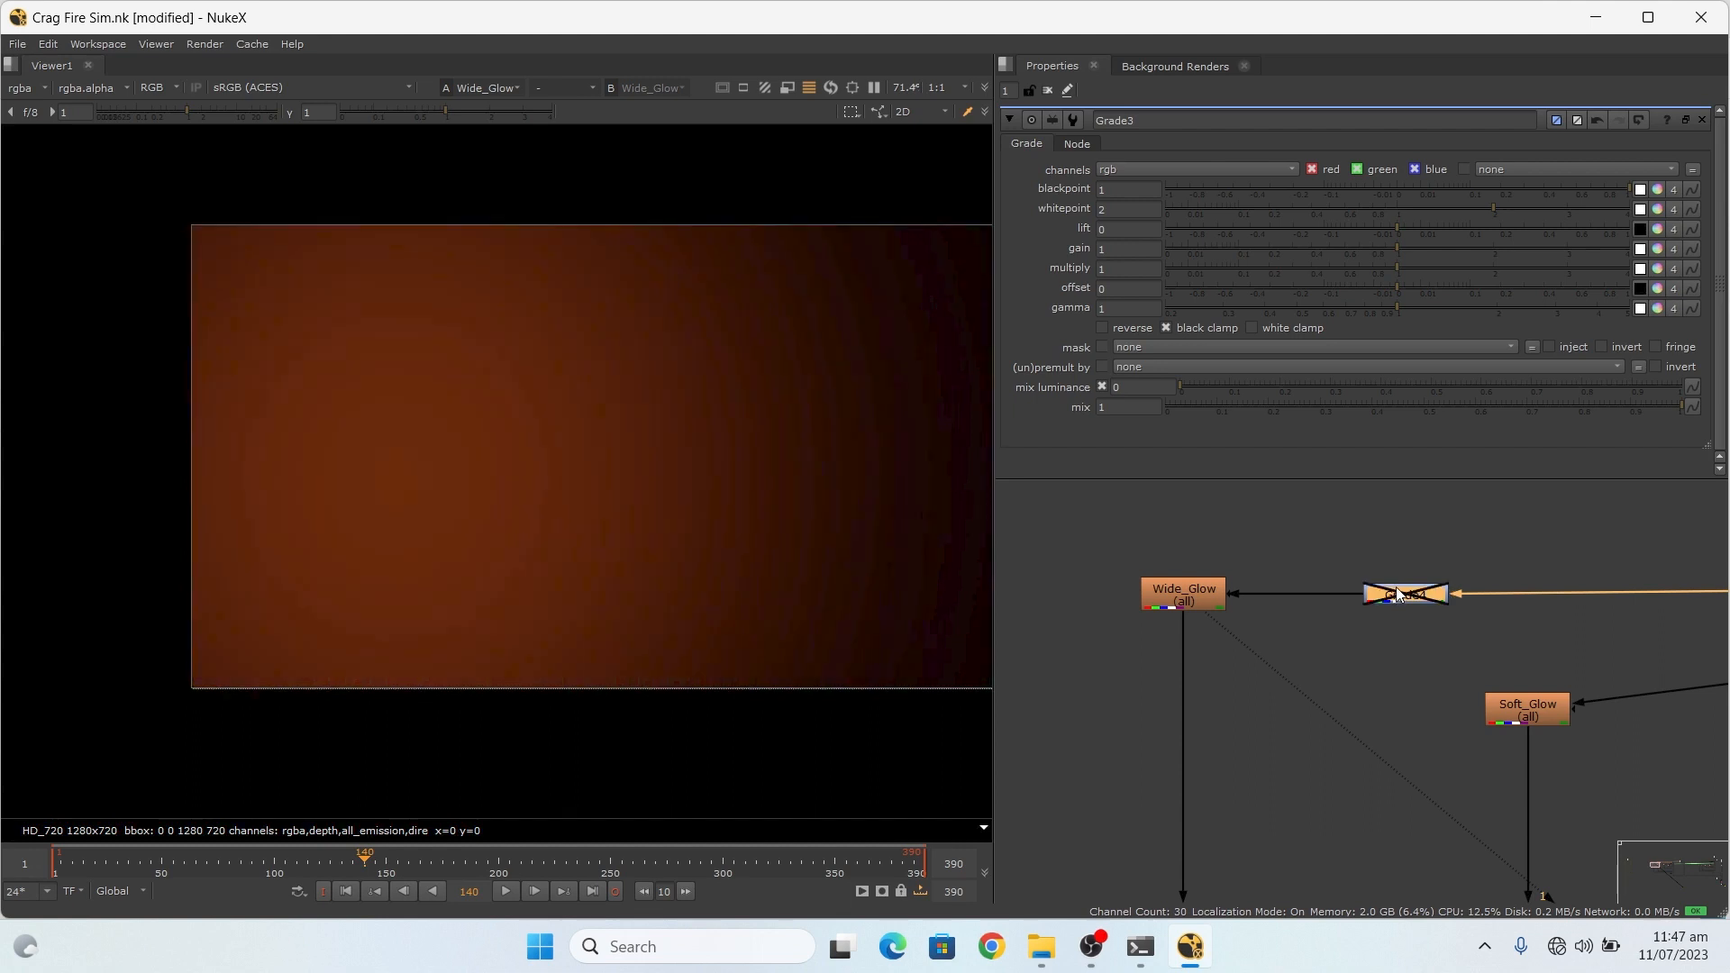
{"action": "key", "text": "d"}
{"action": "key", "text": "d"}
{"action": "key", "text": "d"}
{"action": "key", "text": "d"}
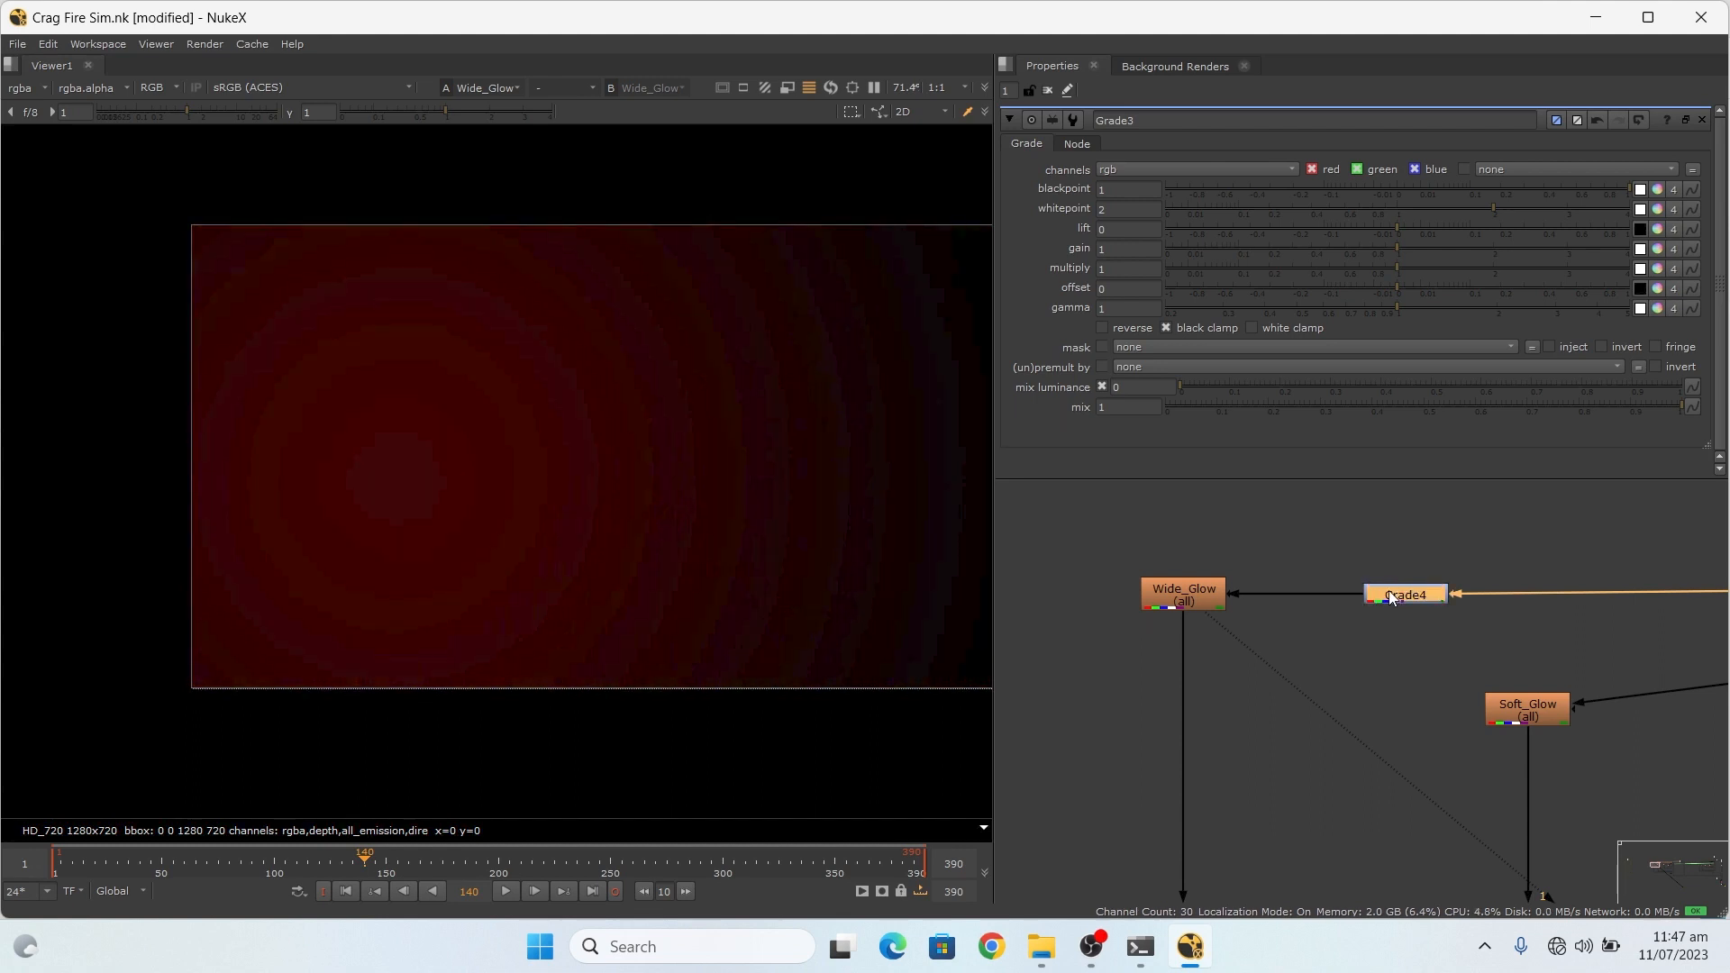
Step: Open the Grade4 properties and check its blackpoint and whitepoint values
{"action": "double_click", "coordinate": [1392, 597]}
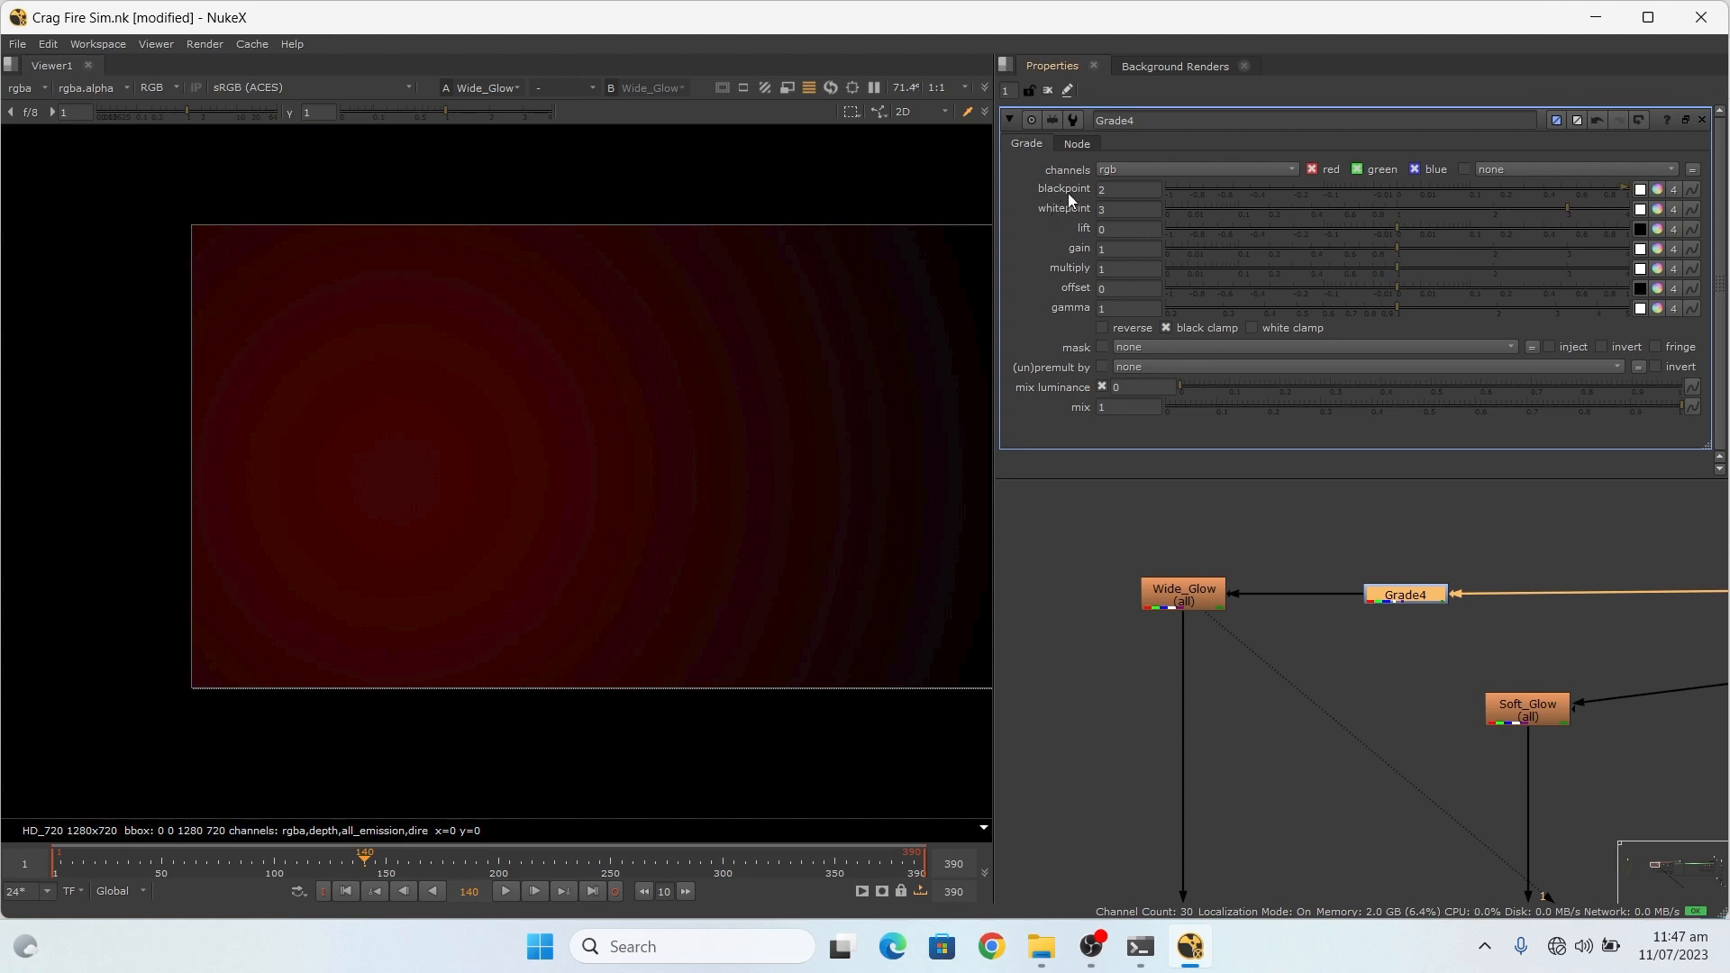
{"action": "double_click", "coordinate": [1113, 190]}
{"action": "double_click", "coordinate": [1106, 208]}
Step: Open the properties of Grade3 and Grade2 in turn to compare their blackpoint and whitepoint settings
{"action": "scroll", "coordinate": [1400, 699], "scroll_direction": "down", "scroll_amount": 2}
{"action": "left_click_drag", "start_coordinate": [1550, 676], "coordinate": [1456, 675]}
{"action": "scroll", "coordinate": [1460, 677], "scroll_direction": "up", "scroll_amount": 2}
{"action": "double_click", "coordinate": [1569, 695]}
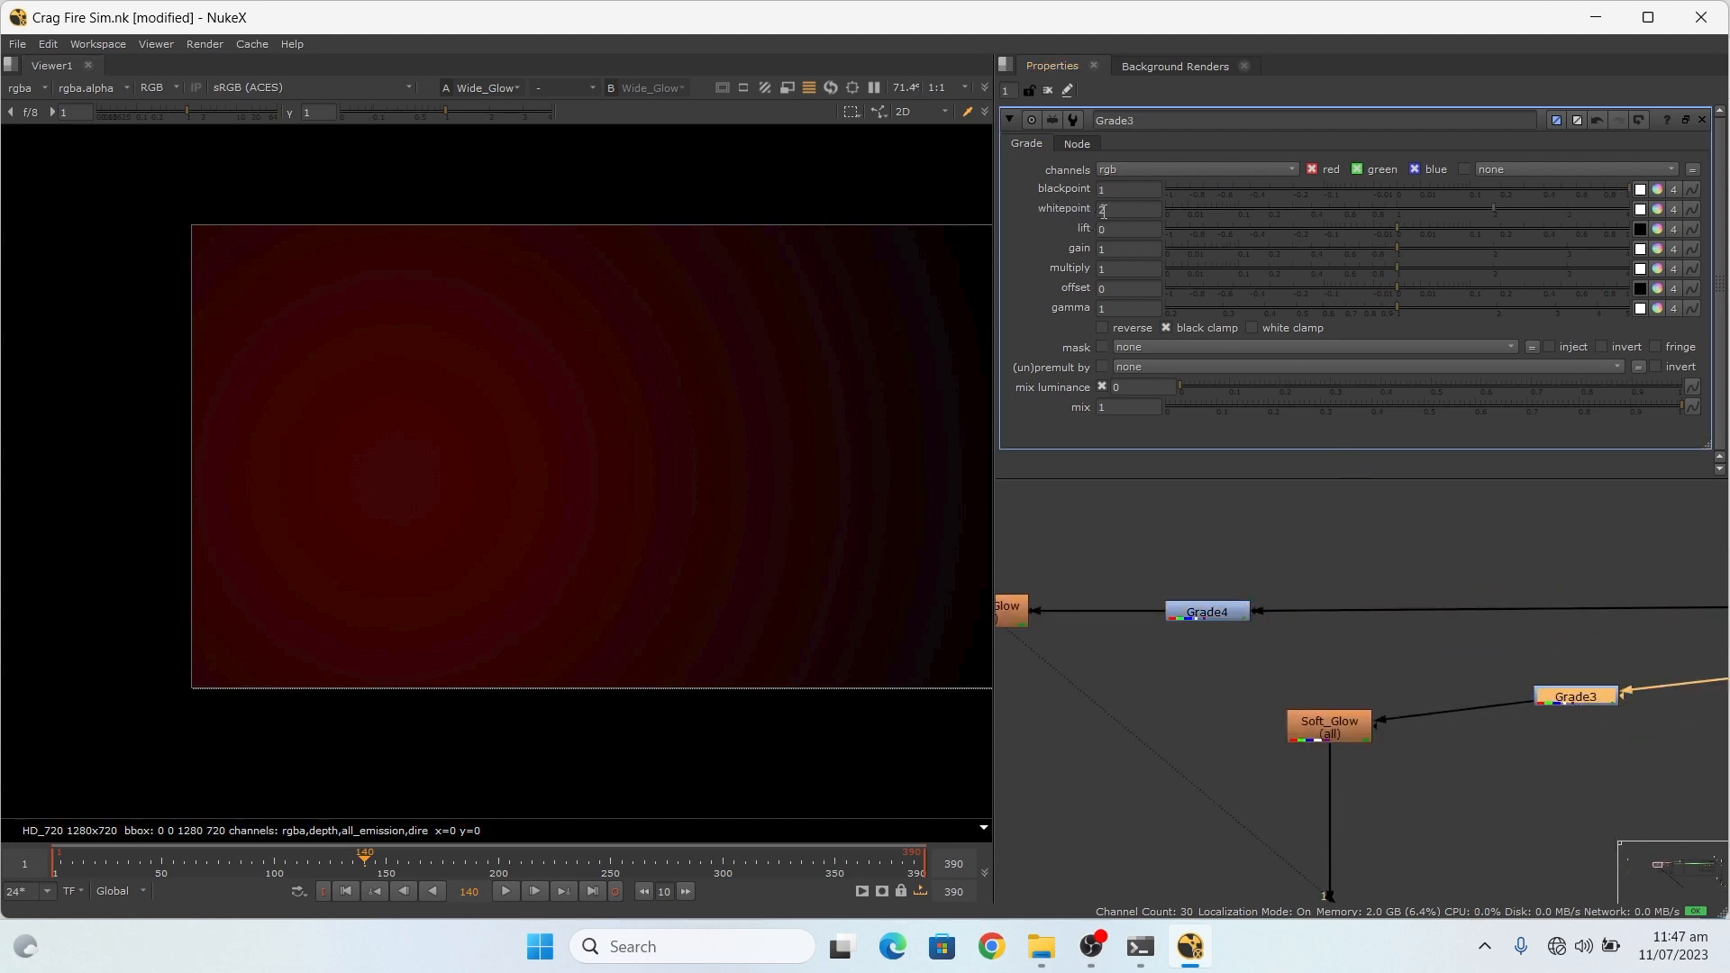
{"action": "scroll", "coordinate": [1489, 678], "scroll_direction": "down", "scroll_amount": 2}
{"action": "scroll", "coordinate": [1495, 653], "scroll_direction": "up", "scroll_amount": 2}
{"action": "double_click", "coordinate": [1505, 644]}
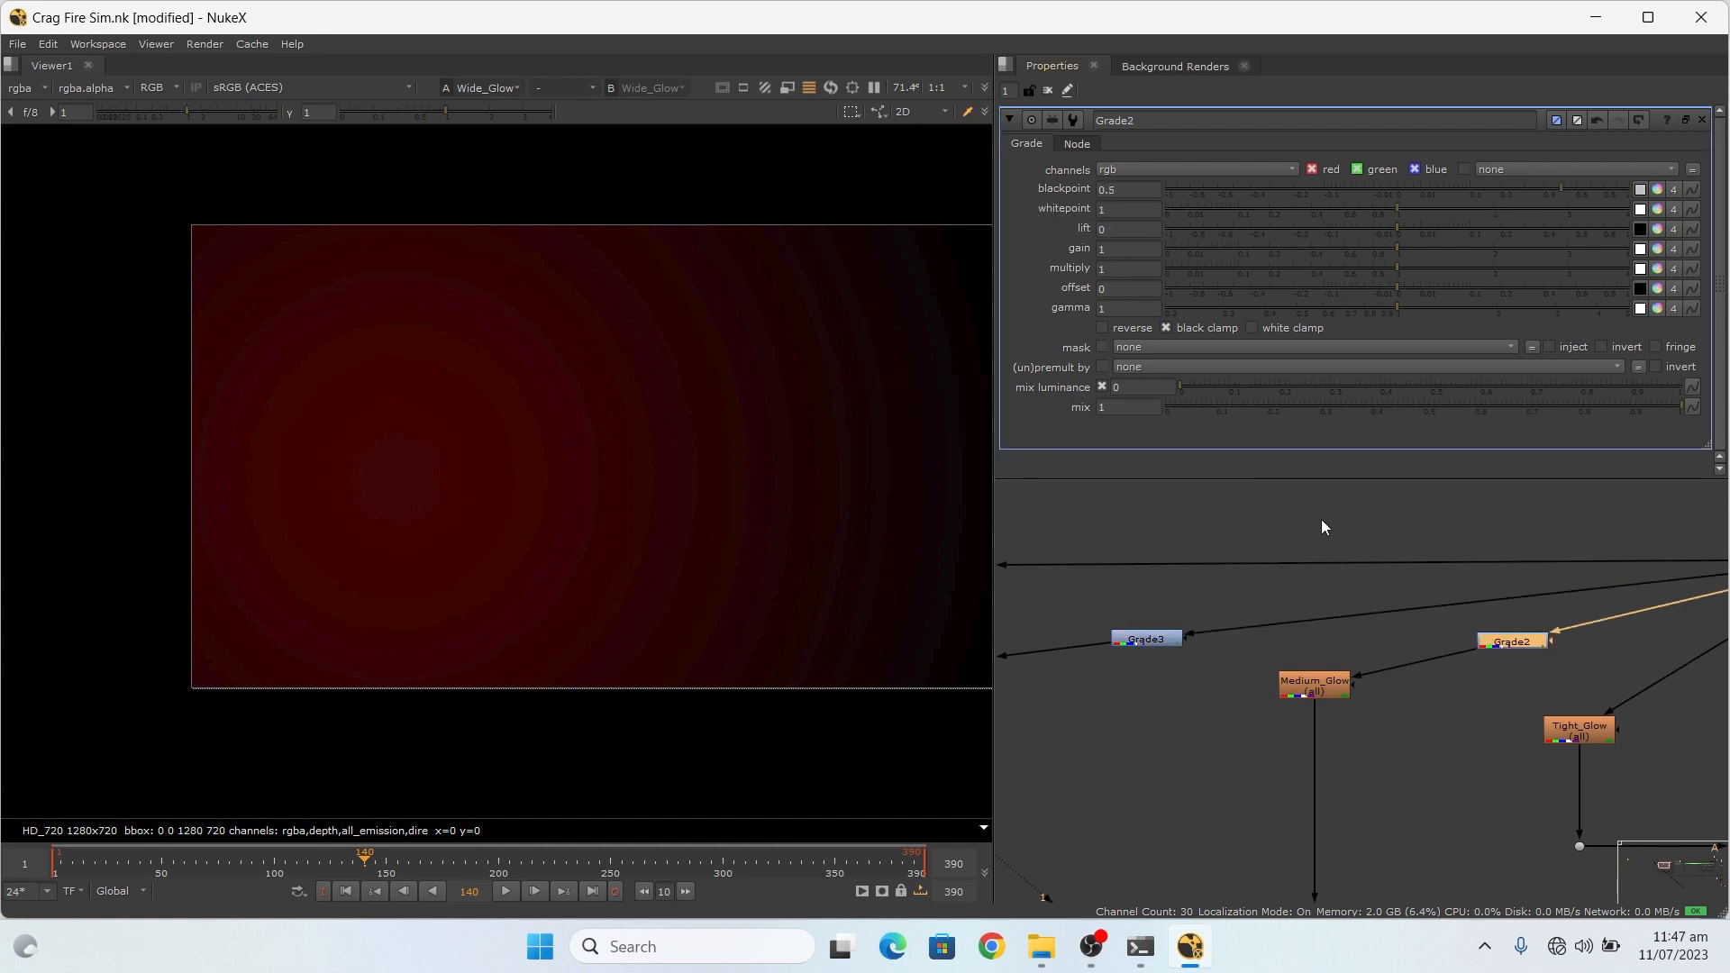
Step: Examine how the four glow branches and their grades merge back into the main fire branch
{"action": "scroll", "coordinate": [1452, 546], "scroll_direction": "down", "scroll_amount": 6}
{"action": "scroll", "coordinate": [1262, 559], "scroll_direction": "down", "scroll_amount": 3}
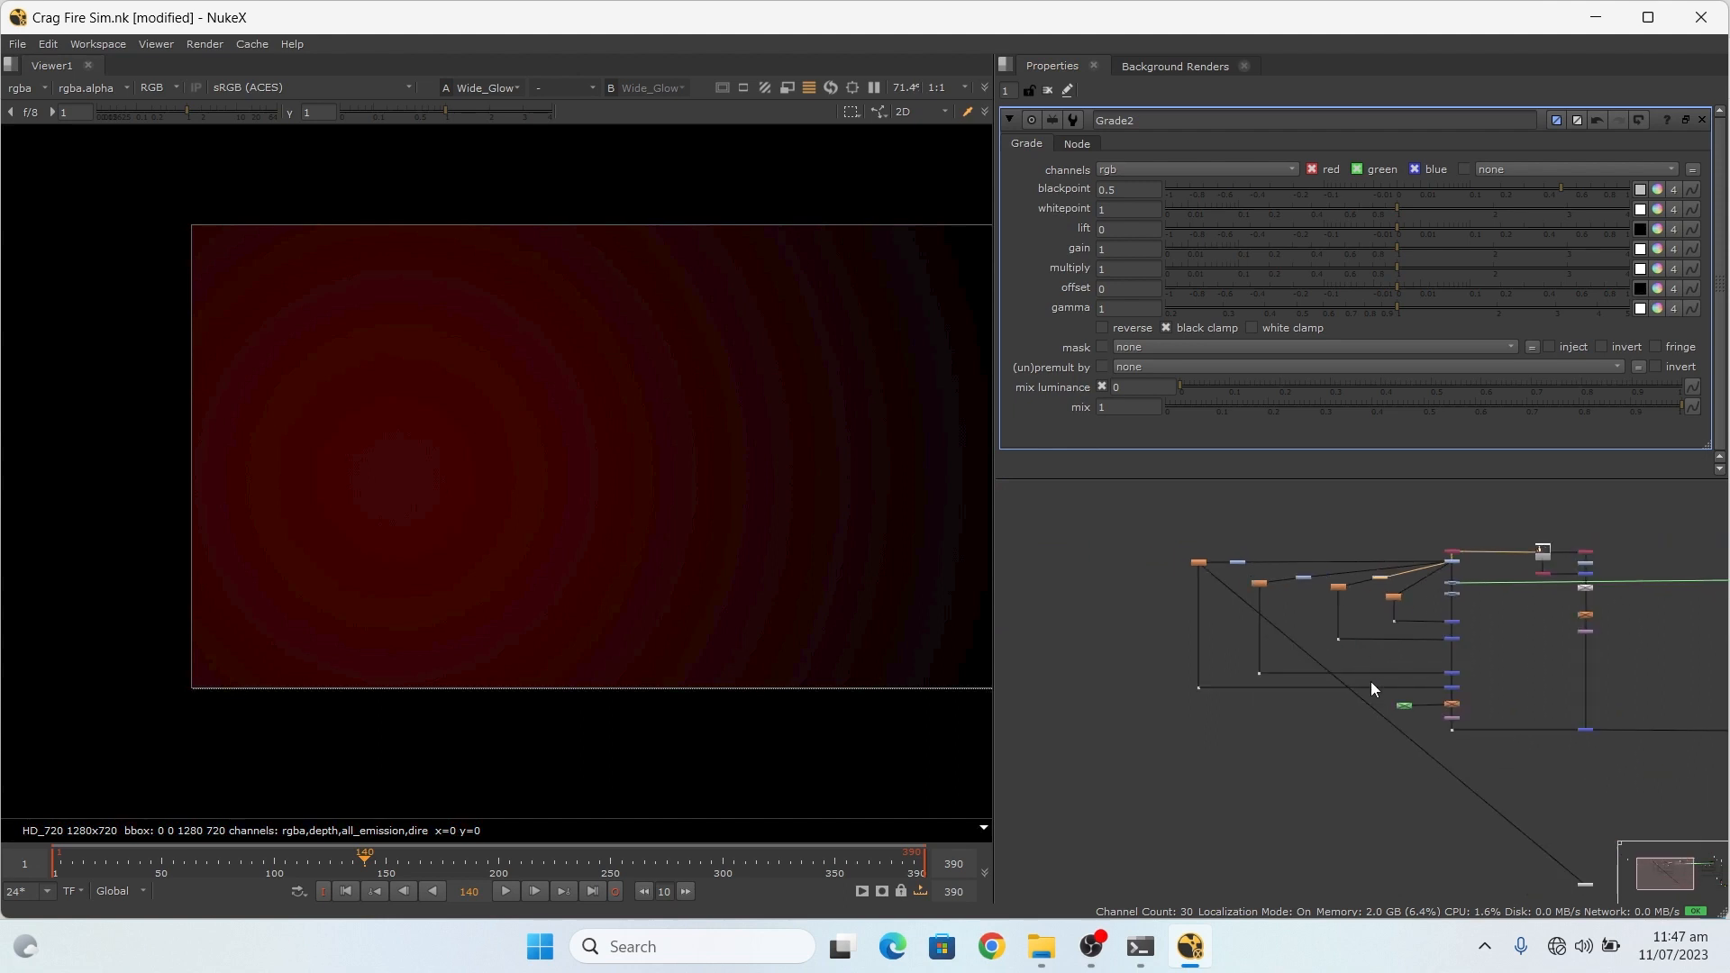
{"action": "scroll", "coordinate": [1371, 681], "scroll_direction": "up", "scroll_amount": 4}
{"action": "scroll", "coordinate": [1242, 630], "scroll_direction": "down", "scroll_amount": 3}
{"action": "scroll", "coordinate": [1203, 514], "scroll_direction": "up", "scroll_amount": 4}
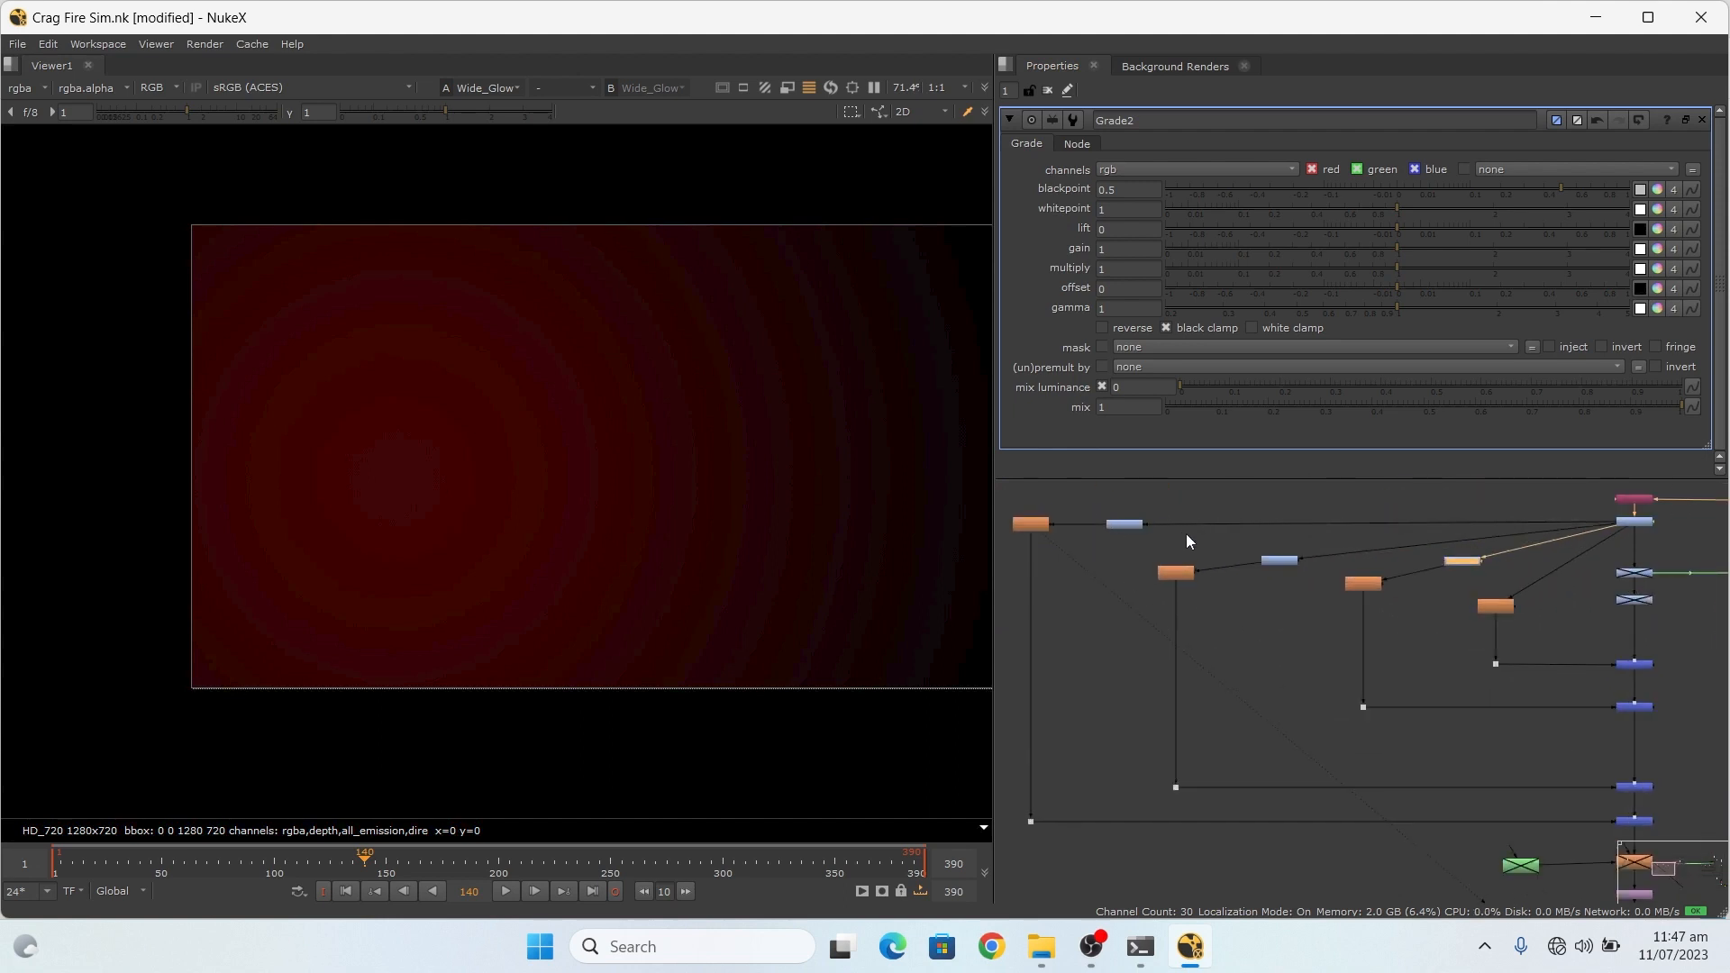
{"action": "scroll", "coordinate": [1457, 562], "scroll_direction": "up", "scroll_amount": 3}
{"action": "scroll", "coordinate": [1218, 524], "scroll_direction": "down", "scroll_amount": 6}
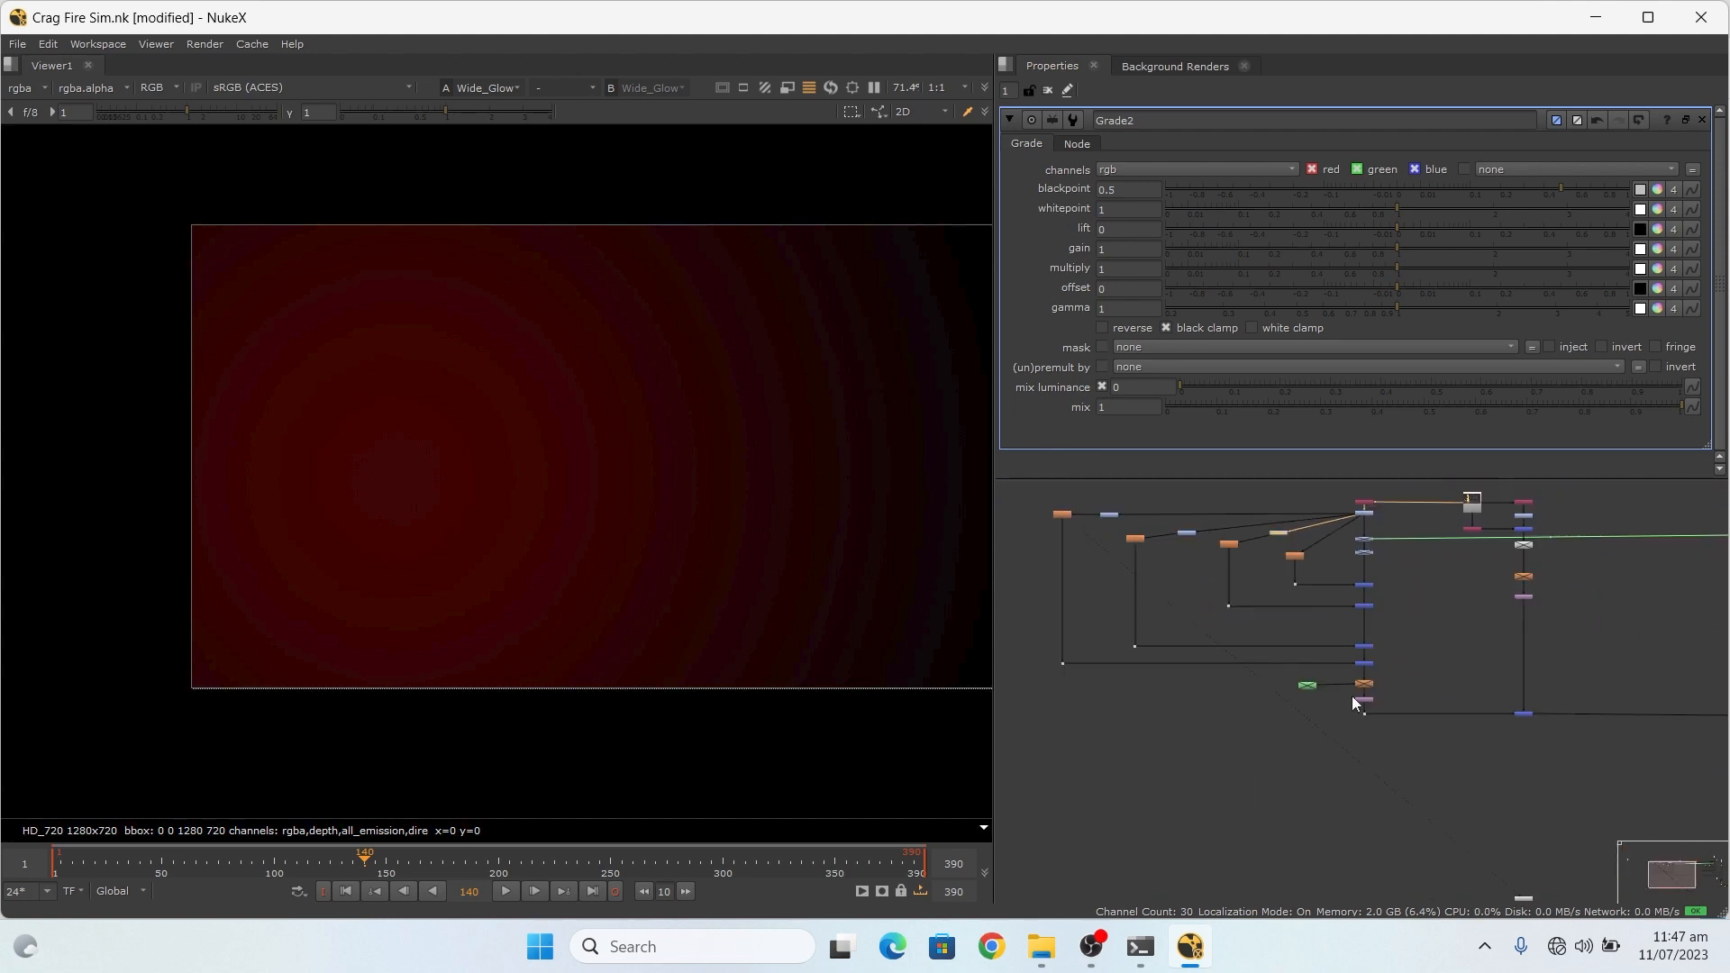
{"action": "scroll", "coordinate": [1260, 667], "scroll_direction": "up", "scroll_amount": 4}
{"action": "scroll", "coordinate": [1260, 667], "scroll_direction": "down", "scroll_amount": 4}
Step: Follow the fire branch past Reformat4 to the Merge8 screen node and display its output
{"action": "scroll", "coordinate": [1390, 697], "scroll_direction": "up", "scroll_amount": 6}
{"action": "scroll", "coordinate": [1333, 669], "scroll_direction": "down", "scroll_amount": 5}
{"action": "scroll", "coordinate": [1395, 663], "scroll_direction": "up", "scroll_amount": 6}
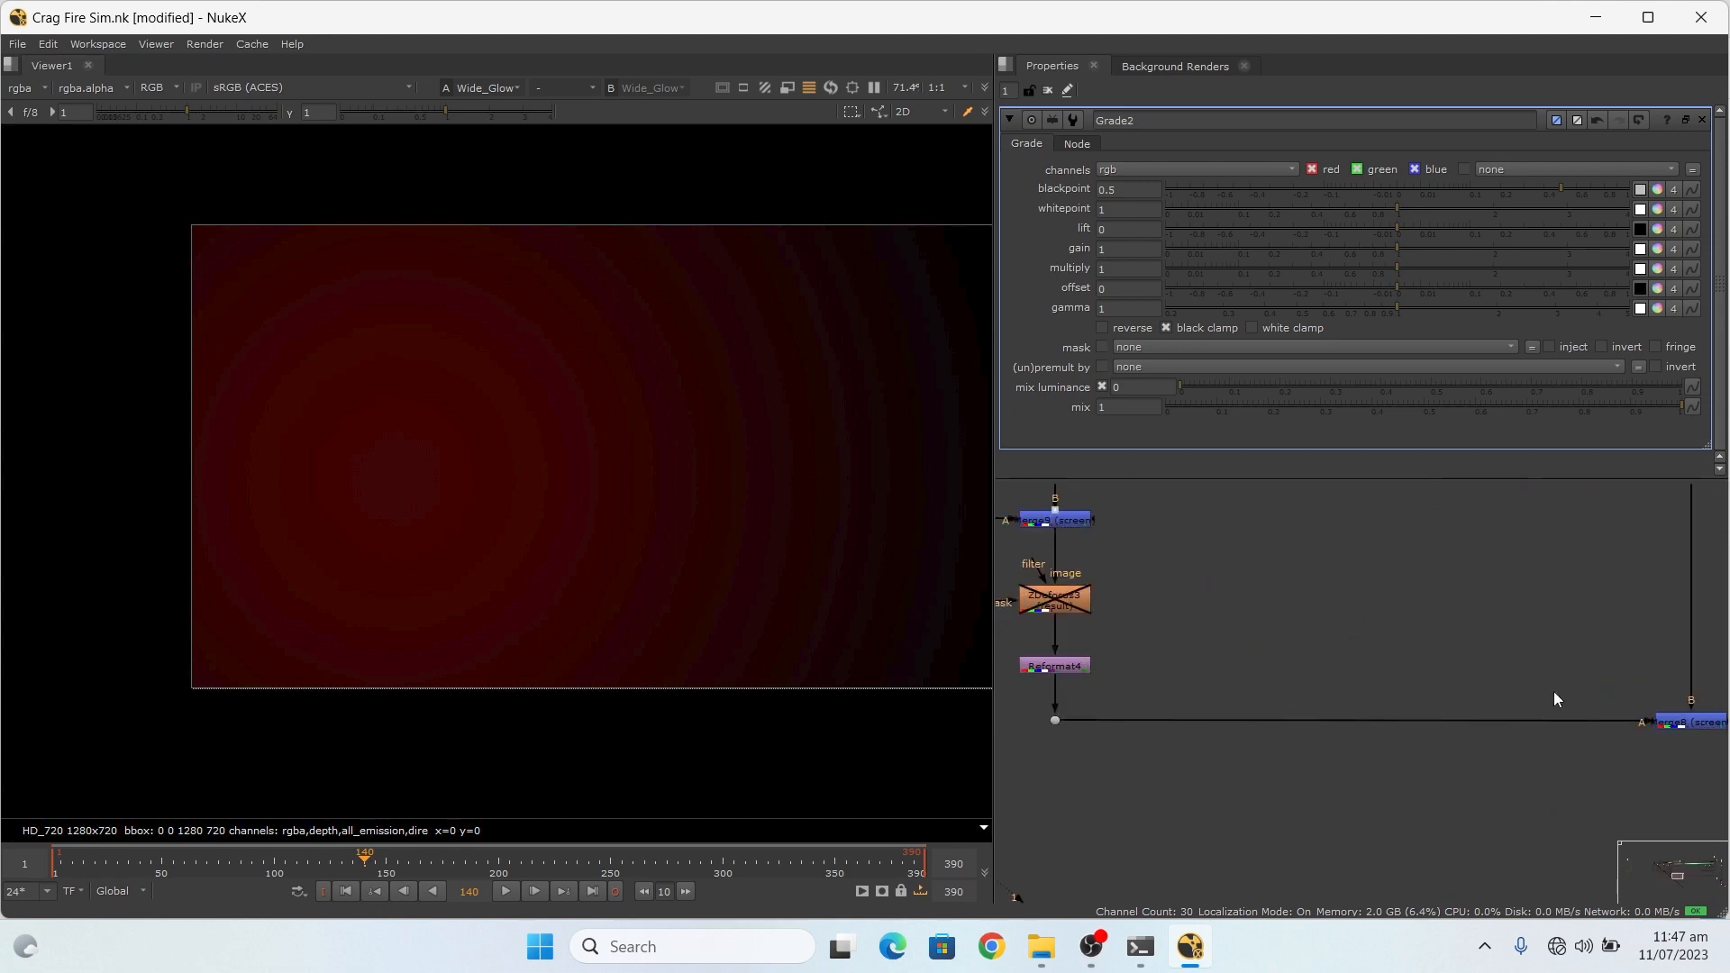
{"action": "scroll", "coordinate": [1576, 710], "scroll_direction": "down", "scroll_amount": 4}
{"action": "scroll", "coordinate": [1613, 716], "scroll_direction": "up", "scroll_amount": 2}
{"action": "left_click", "coordinate": [1645, 719]}
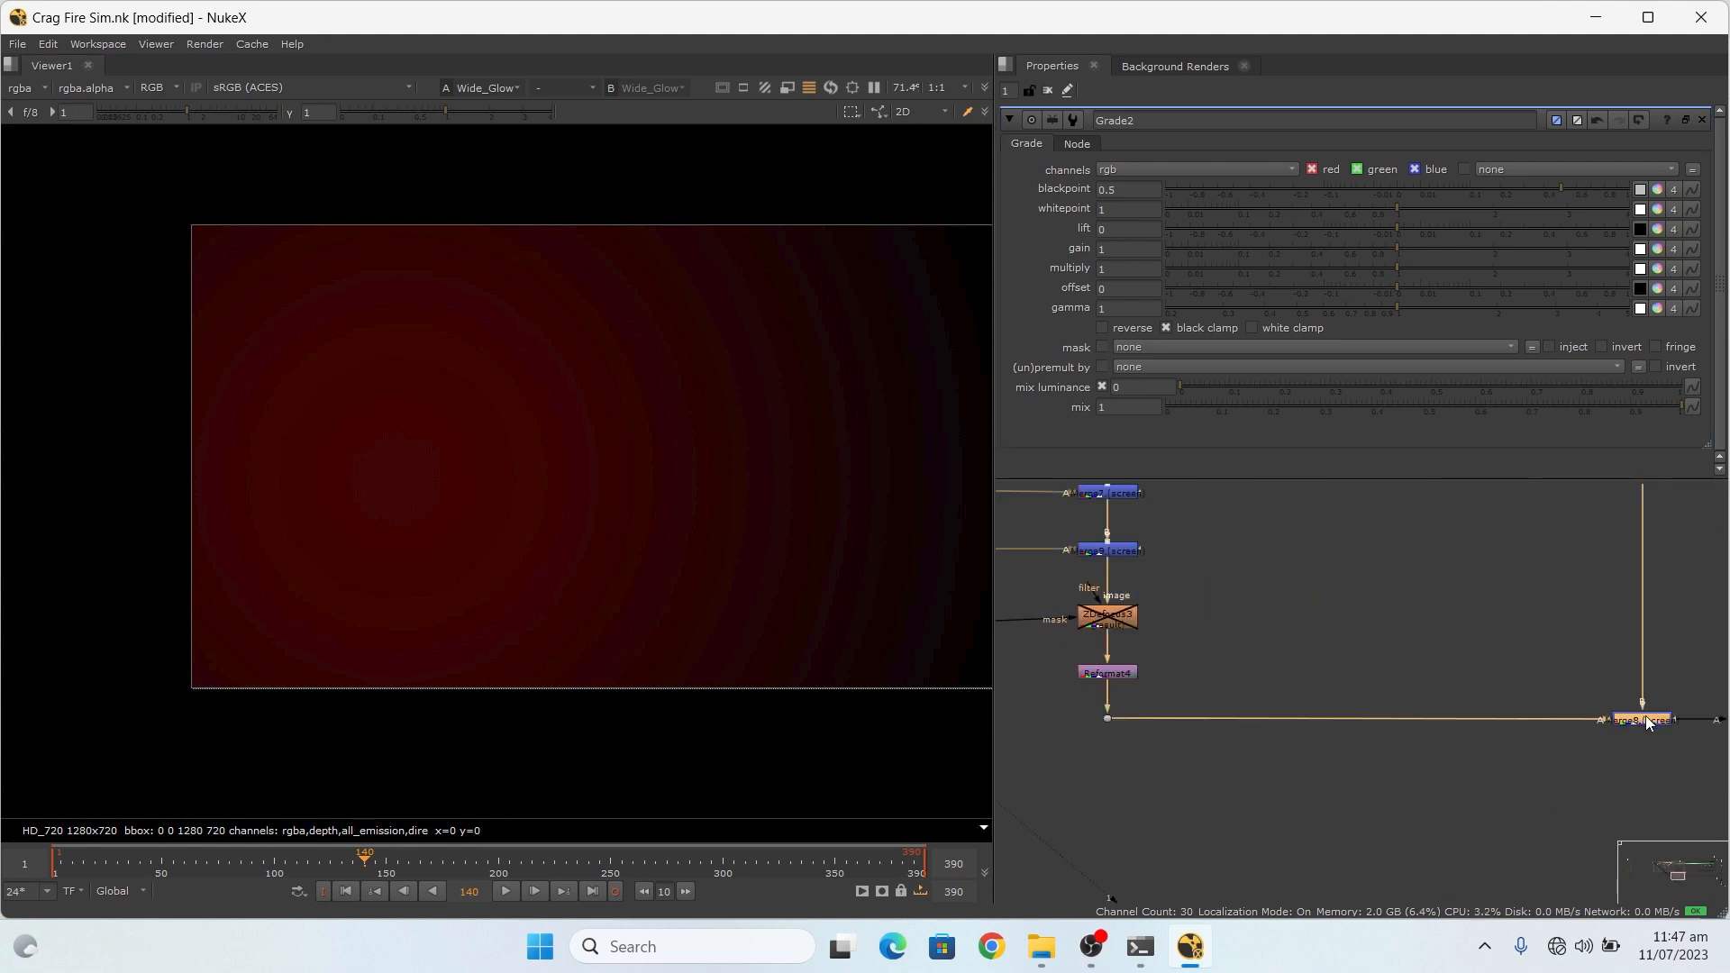
{"action": "key", "text": "1"}
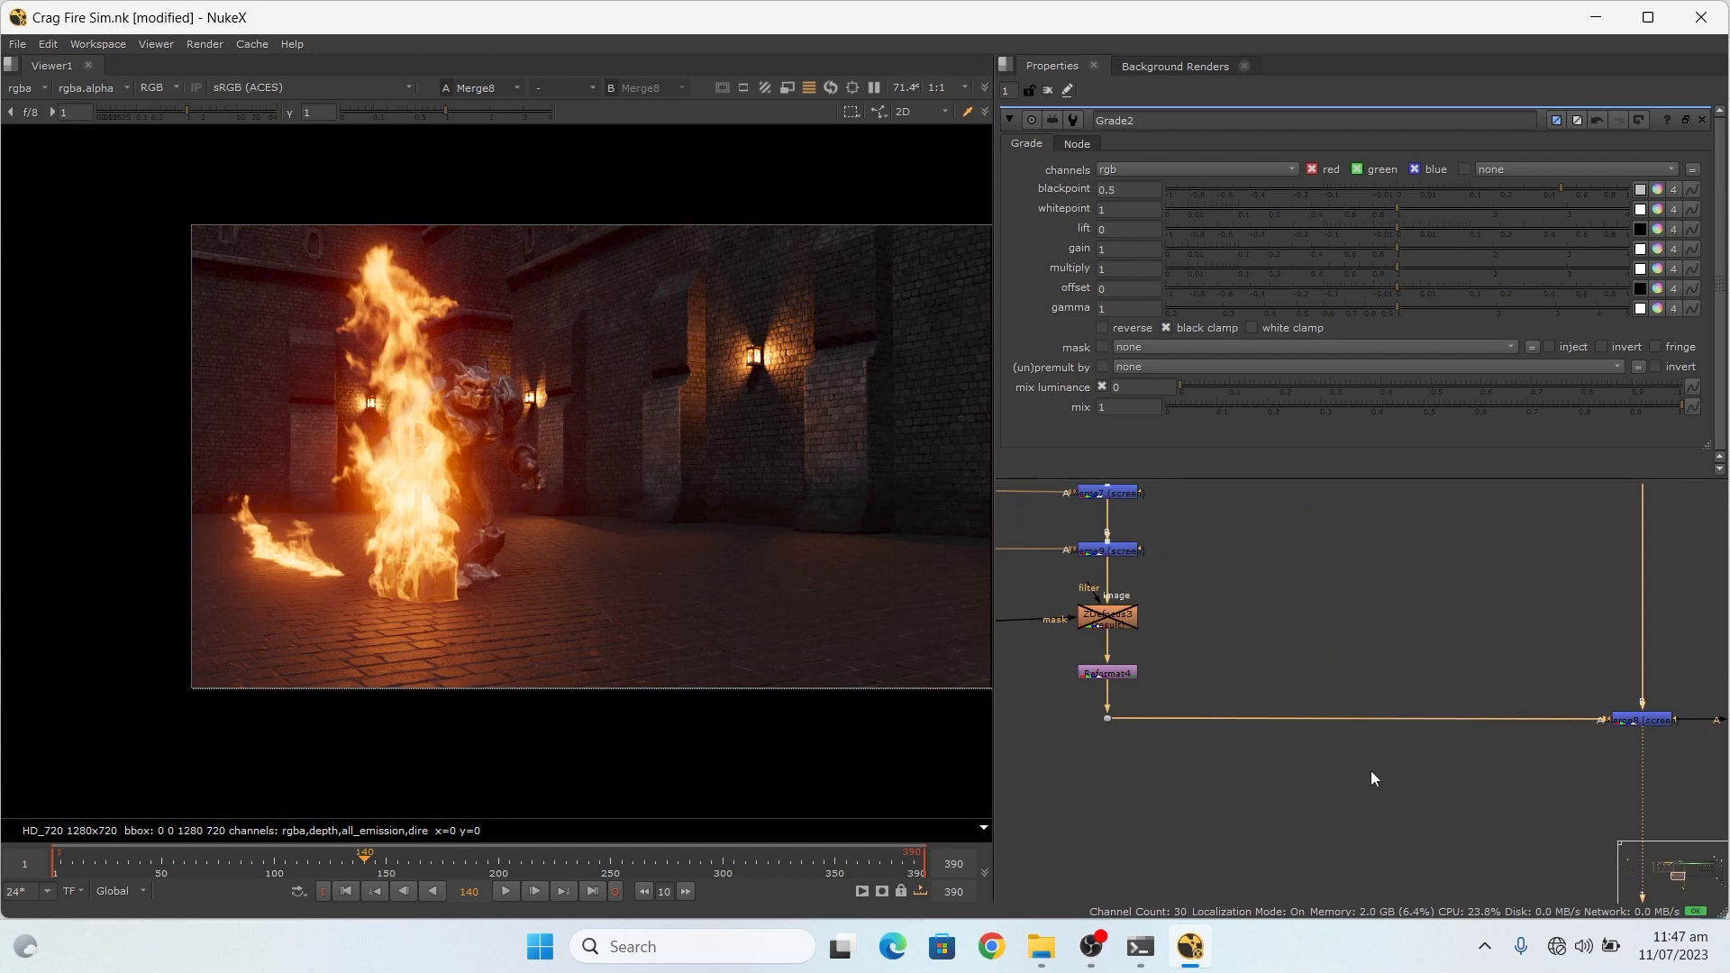
Step: Select Grade4, Grade3 and Grade2 together and toggle them to compare the composite with and without them, leaving all three enabled
{"action": "scroll", "coordinate": [1240, 766], "scroll_direction": "down", "scroll_amount": 1}
{"action": "scroll", "coordinate": [1233, 771], "scroll_direction": "down", "scroll_amount": 7}
{"action": "scroll", "coordinate": [1131, 662], "scroll_direction": "up", "scroll_amount": 4}
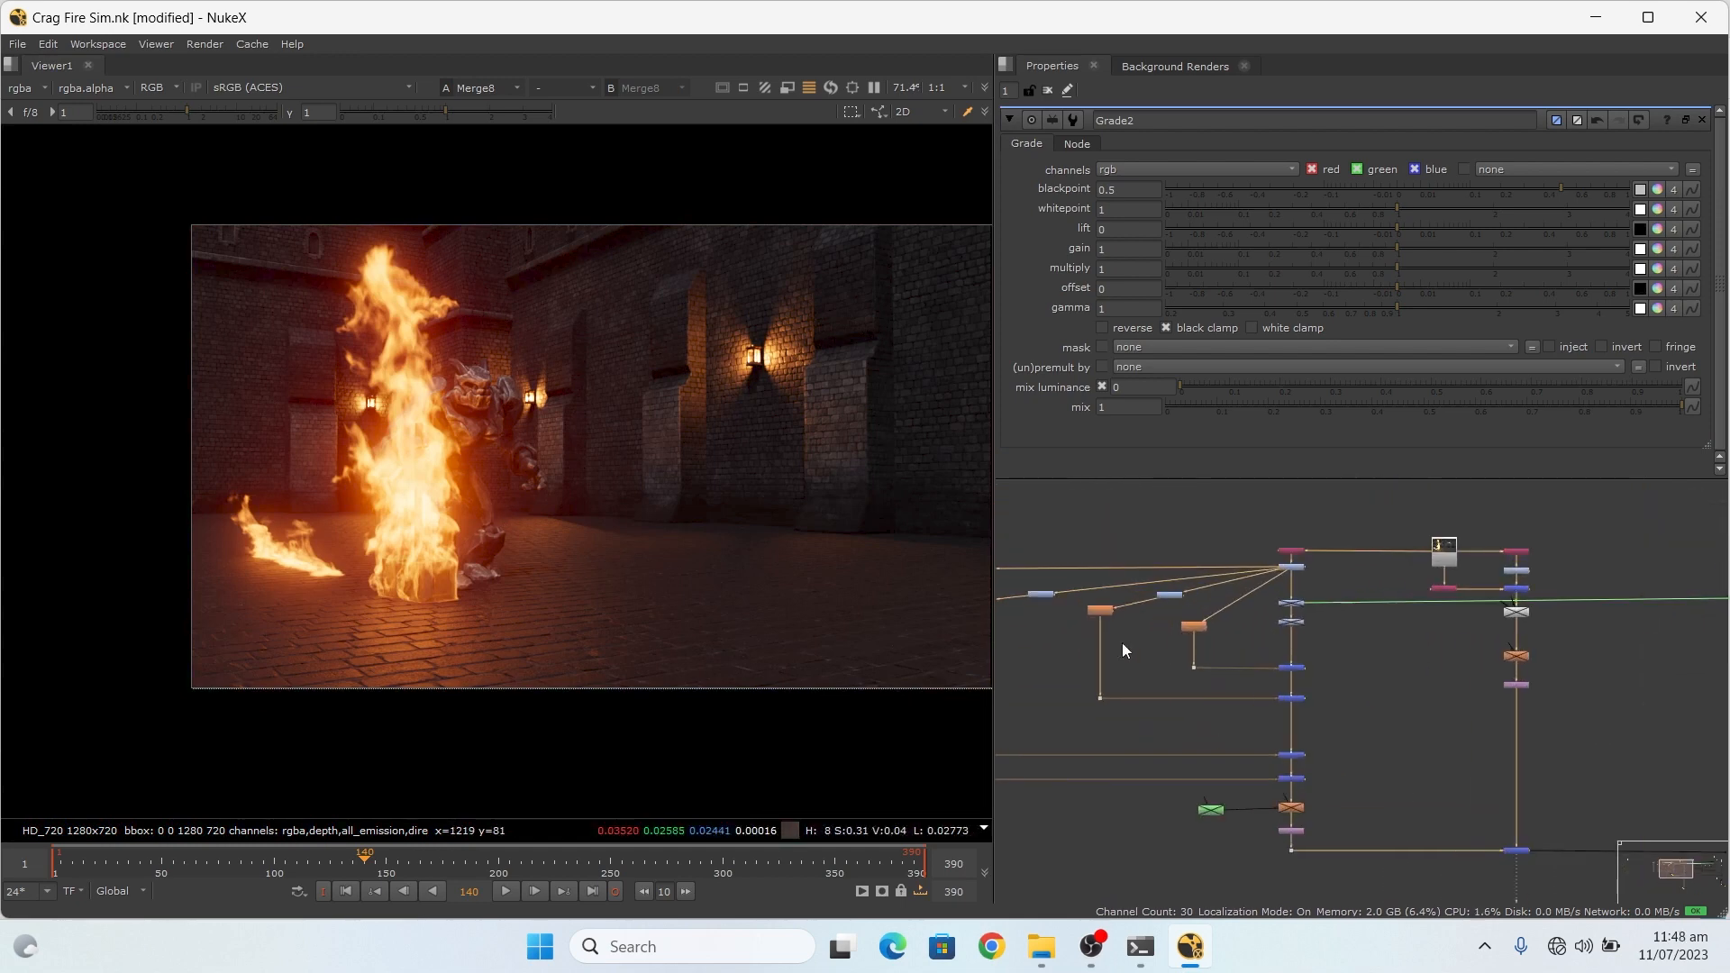
{"action": "scroll", "coordinate": [1121, 642], "scroll_direction": "down", "scroll_amount": 4}
{"action": "left_click_drag", "start_coordinate": [1018, 618], "coordinate": [1135, 631]}
{"action": "scroll", "coordinate": [1135, 630], "scroll_direction": "up", "scroll_amount": 5}
{"action": "scroll", "coordinate": [1187, 607], "scroll_direction": "up", "scroll_amount": 3}
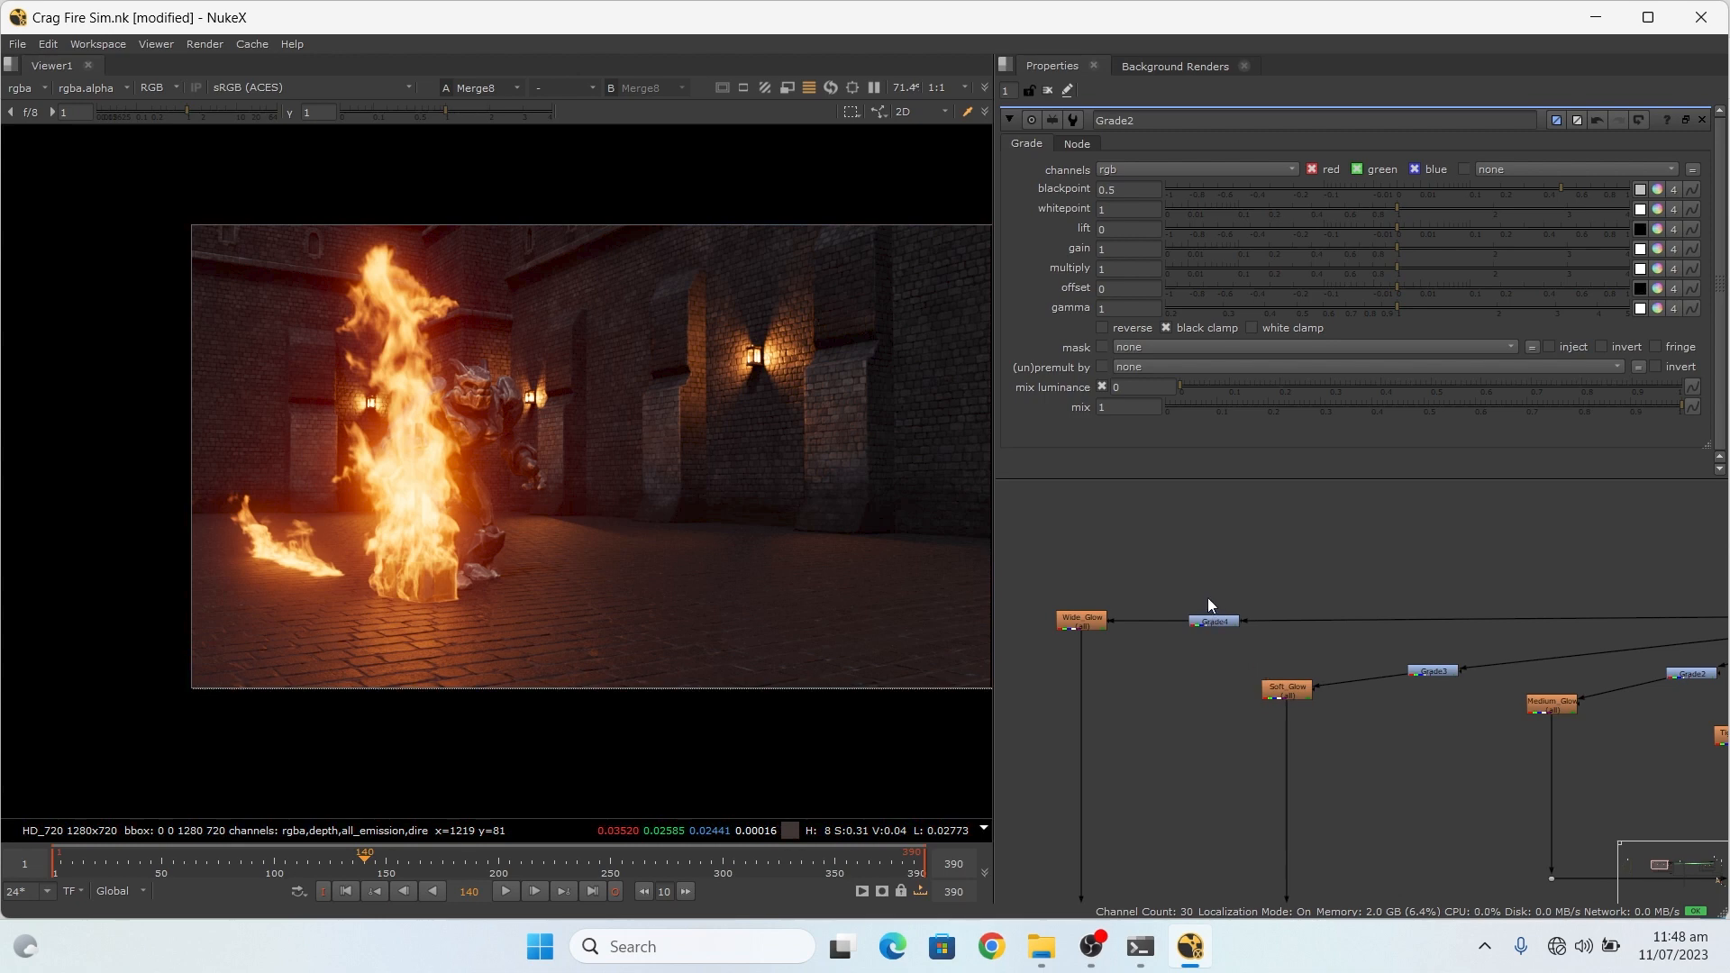
{"action": "left_click_drag", "start_coordinate": [1156, 565], "coordinate": [1260, 639]}
{"action": "left_click_drag", "start_coordinate": [1394, 649], "coordinate": [1481, 700]}
{"action": "left_click_drag", "start_coordinate": [1663, 657], "coordinate": [1680, 702]}
{"action": "scroll", "coordinate": [1529, 679], "scroll_direction": "up", "scroll_amount": 5}
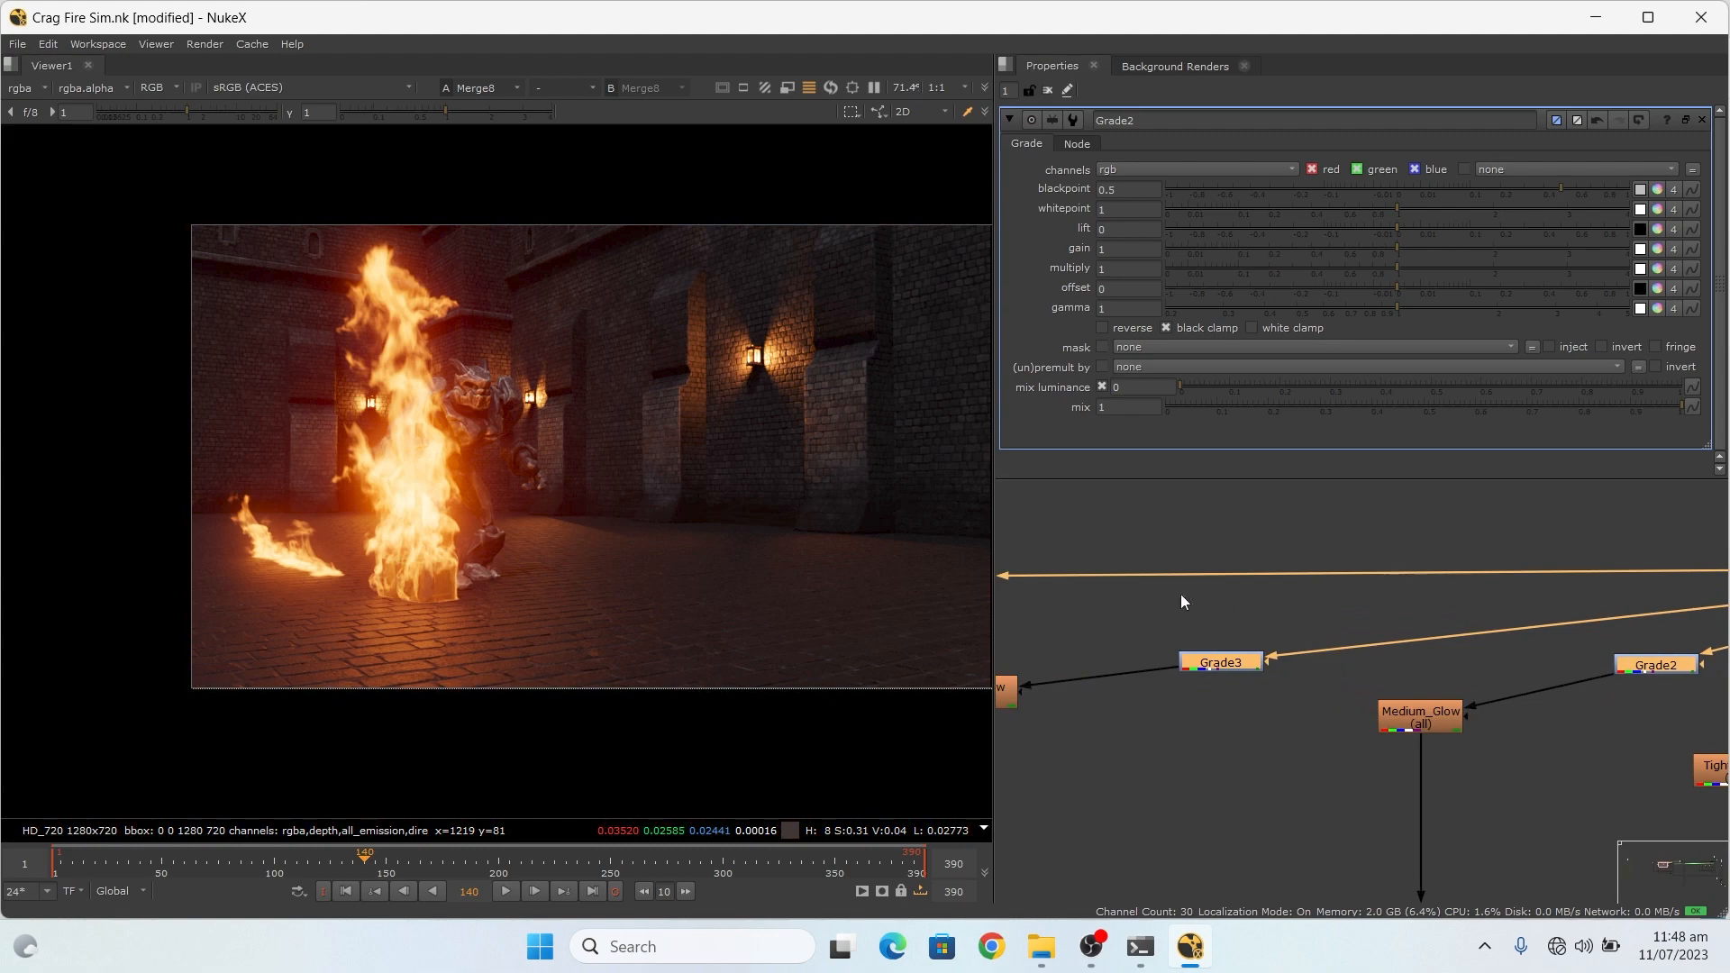
{"action": "scroll", "coordinate": [1452, 614], "scroll_direction": "up", "scroll_amount": 2}
{"action": "key", "text": "d"}
{"action": "key", "text": "d"}
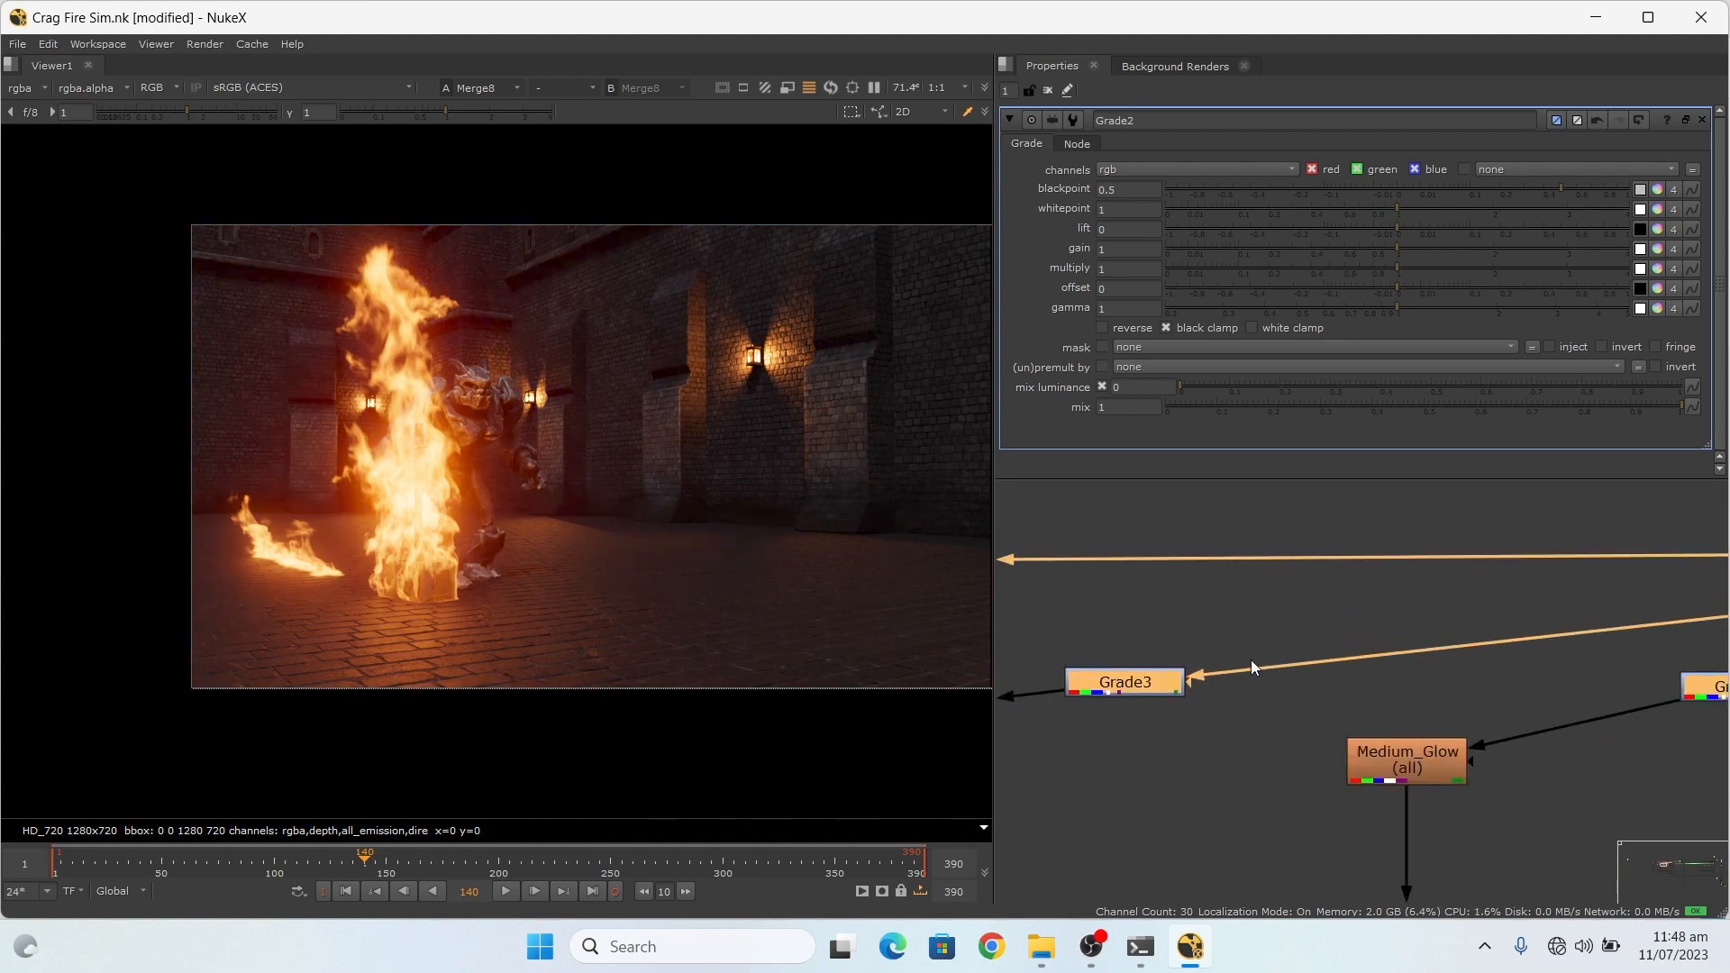
{"action": "key", "text": "d"}
{"action": "scroll", "coordinate": [441, 467], "scroll_direction": "up", "scroll_amount": 1}
{"action": "key", "text": "d"}
{"action": "key", "text": "d"}
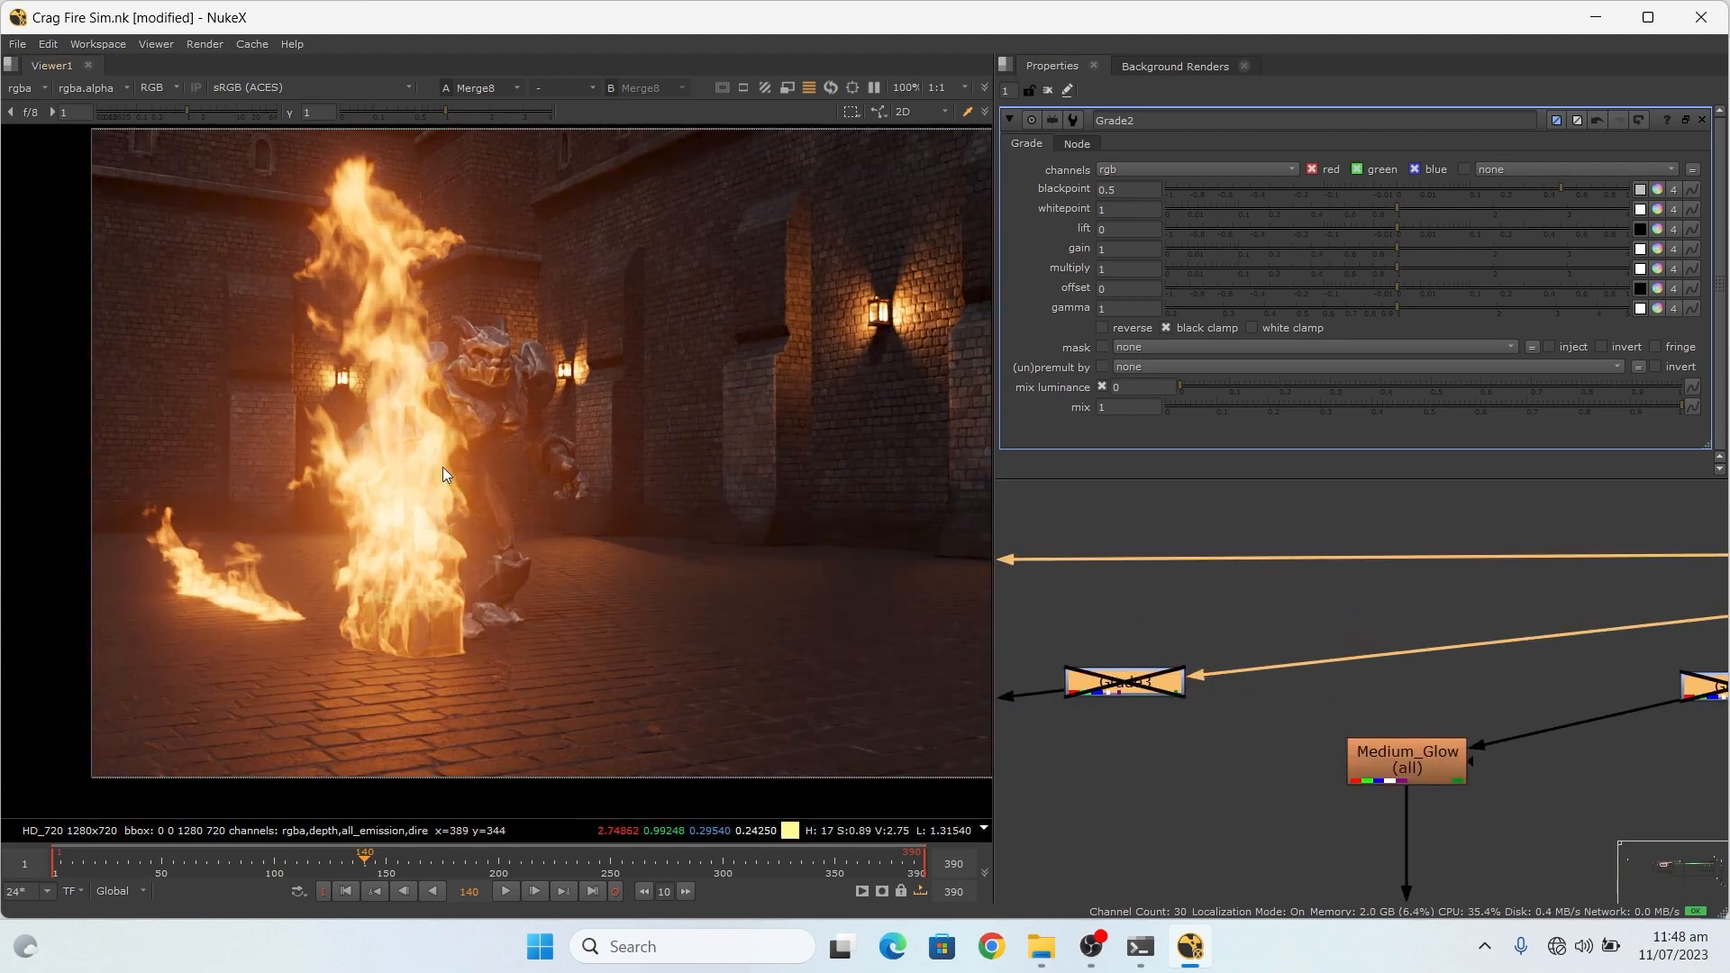
{"action": "key", "text": "d"}
{"action": "key", "text": "d"}
{"action": "key", "text": "d"}
{"action": "key", "text": "d"}
{"action": "key", "text": "d"}
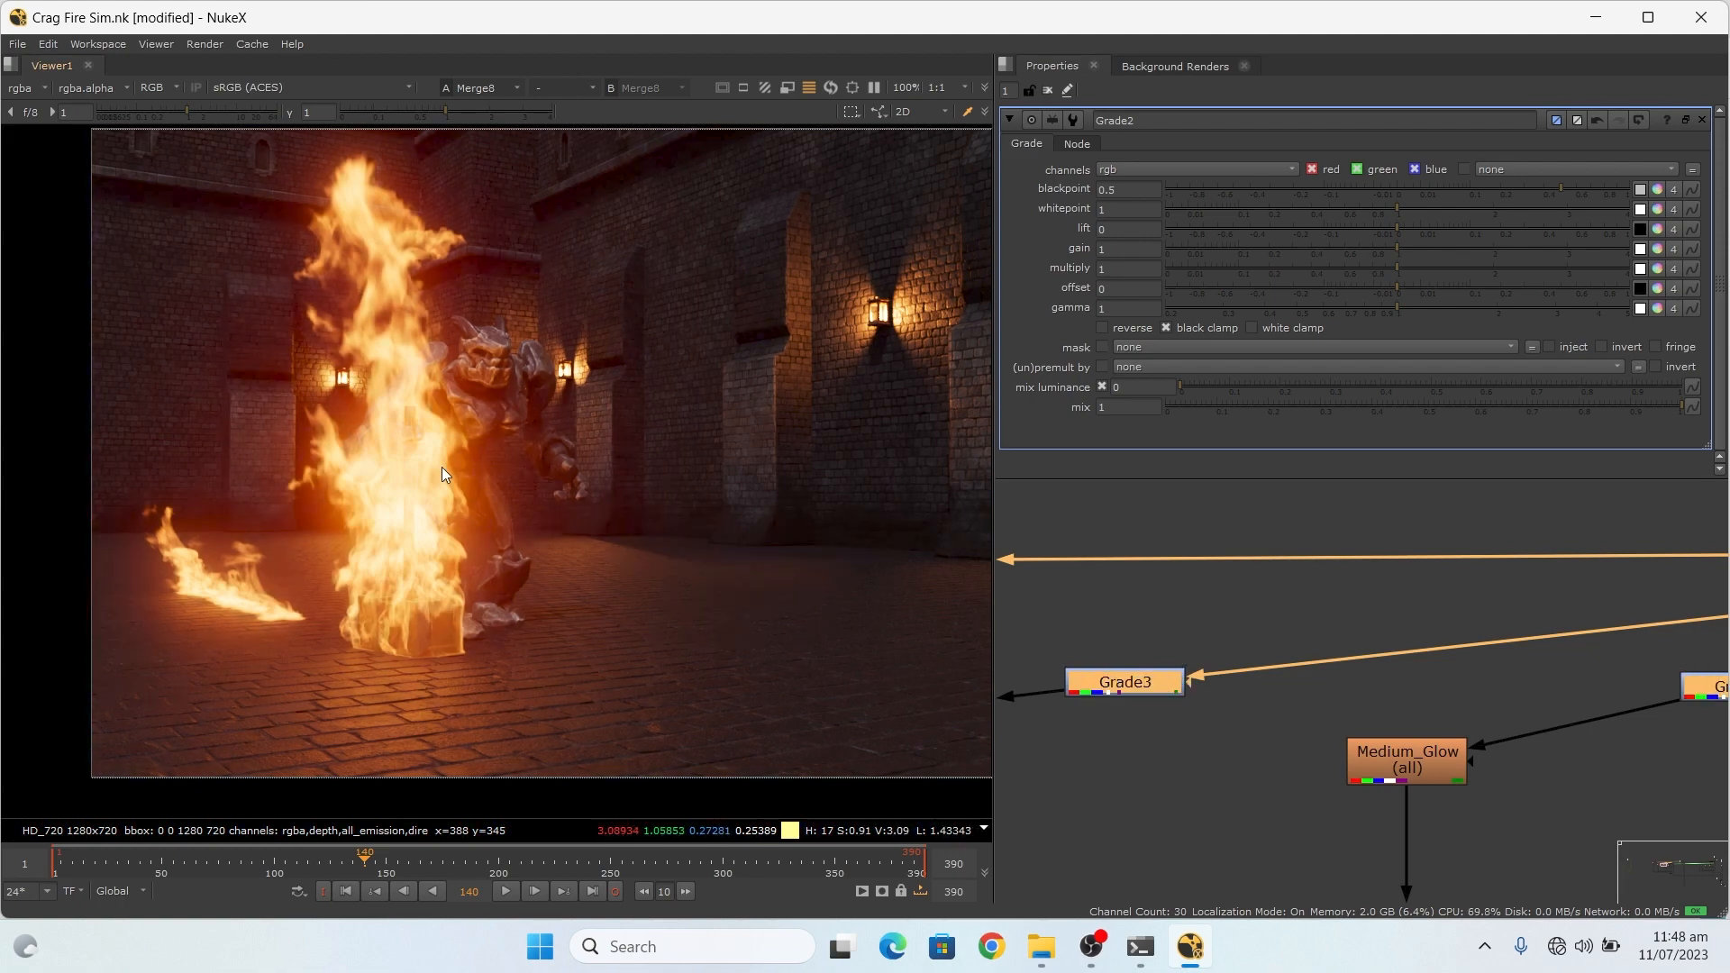
Step: Locate the Merge8 screen node where the fire branch joins the lighting branch and select it
{"action": "scroll", "coordinate": [1098, 668], "scroll_direction": "down", "scroll_amount": 5}
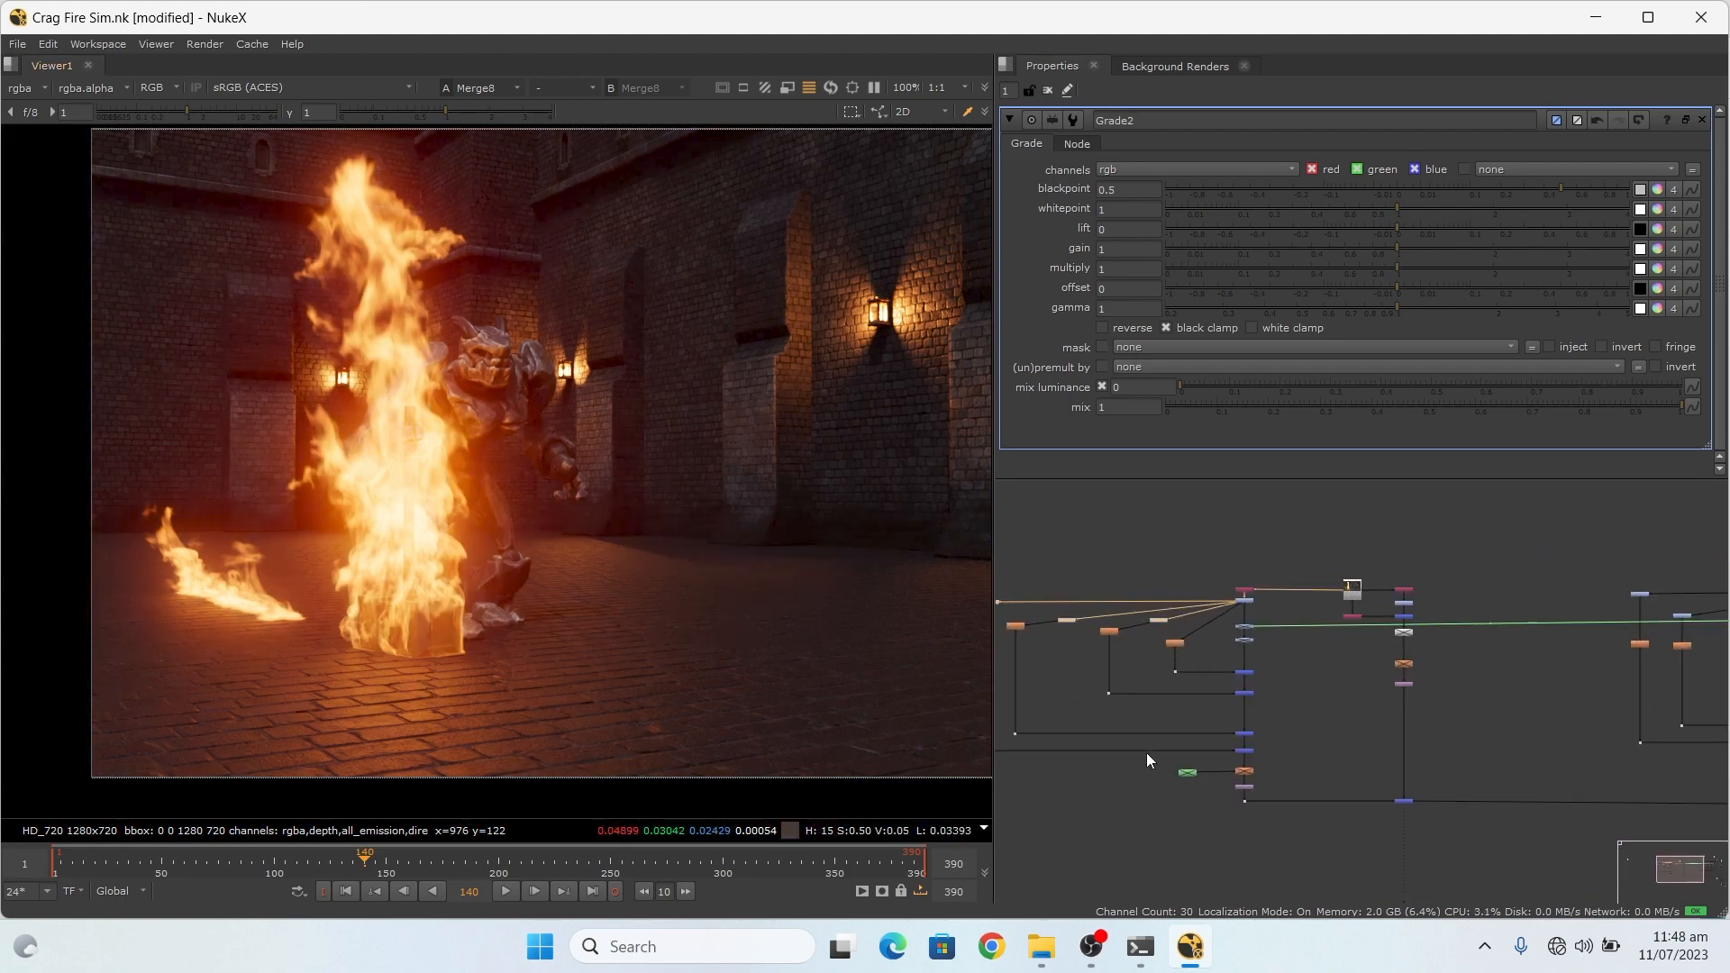
{"action": "scroll", "coordinate": [371, 435], "scroll_direction": "down", "scroll_amount": 2}
{"action": "scroll", "coordinate": [351, 459], "scroll_direction": "up", "scroll_amount": 1}
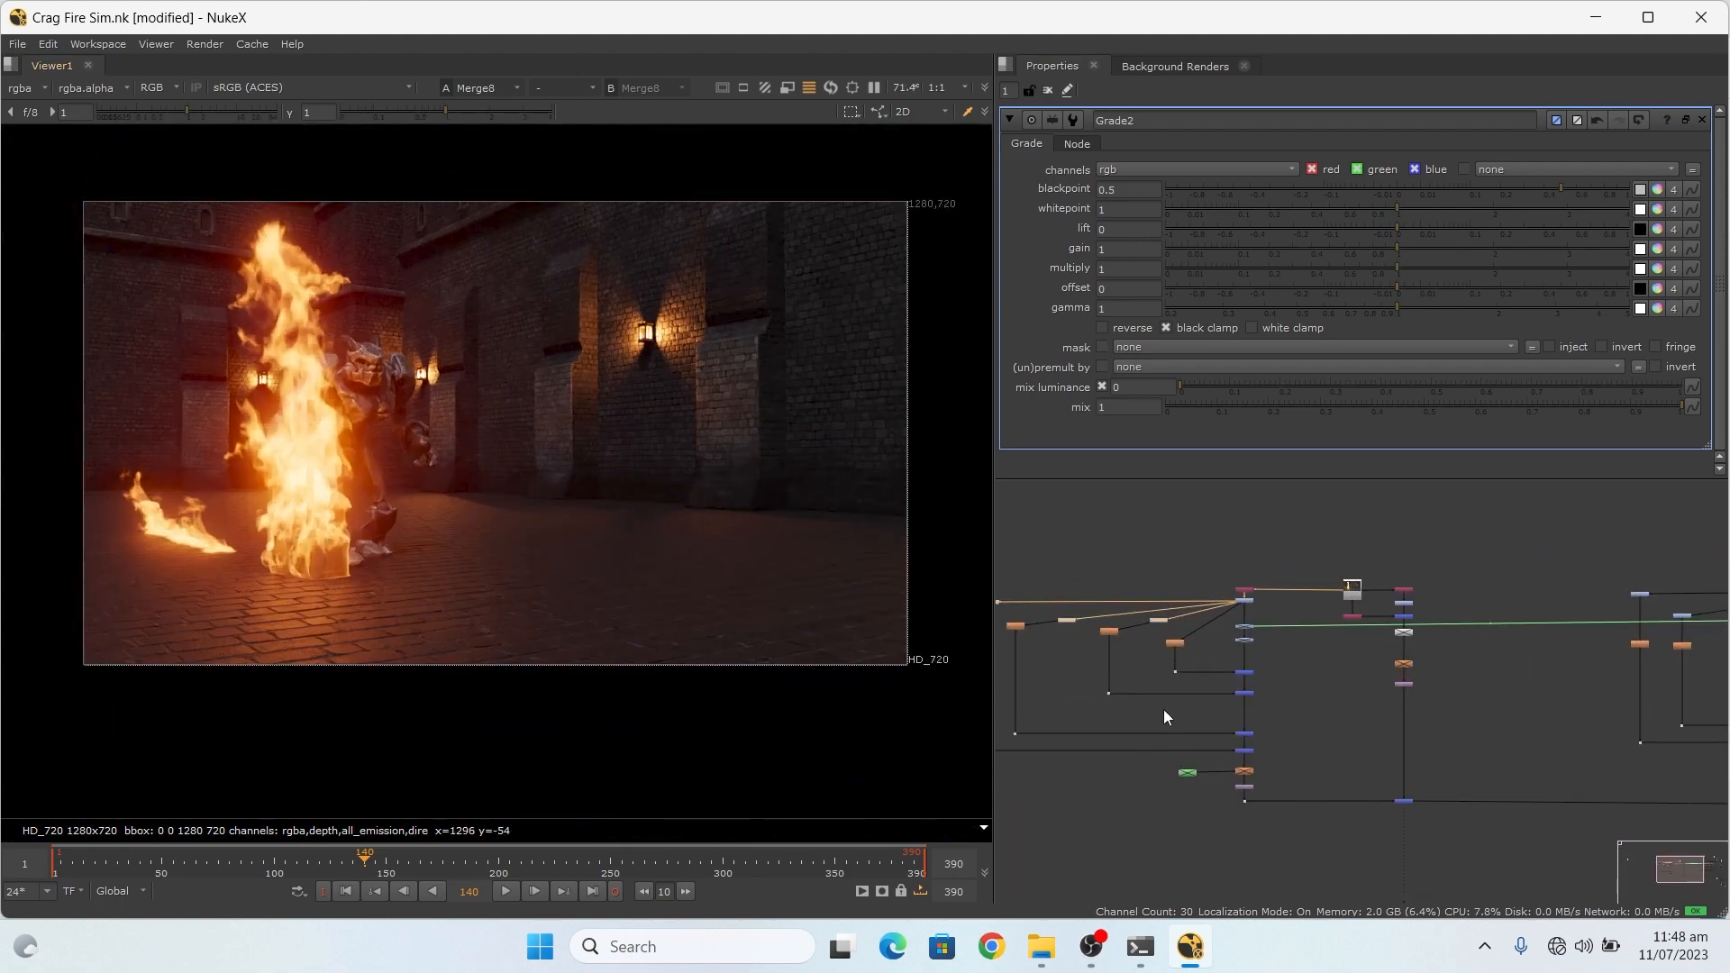
{"action": "scroll", "coordinate": [1255, 712], "scroll_direction": "up", "scroll_amount": 5}
{"action": "scroll", "coordinate": [1164, 706], "scroll_direction": "down", "scroll_amount": 5}
{"action": "scroll", "coordinate": [1258, 732], "scroll_direction": "up", "scroll_amount": 8}
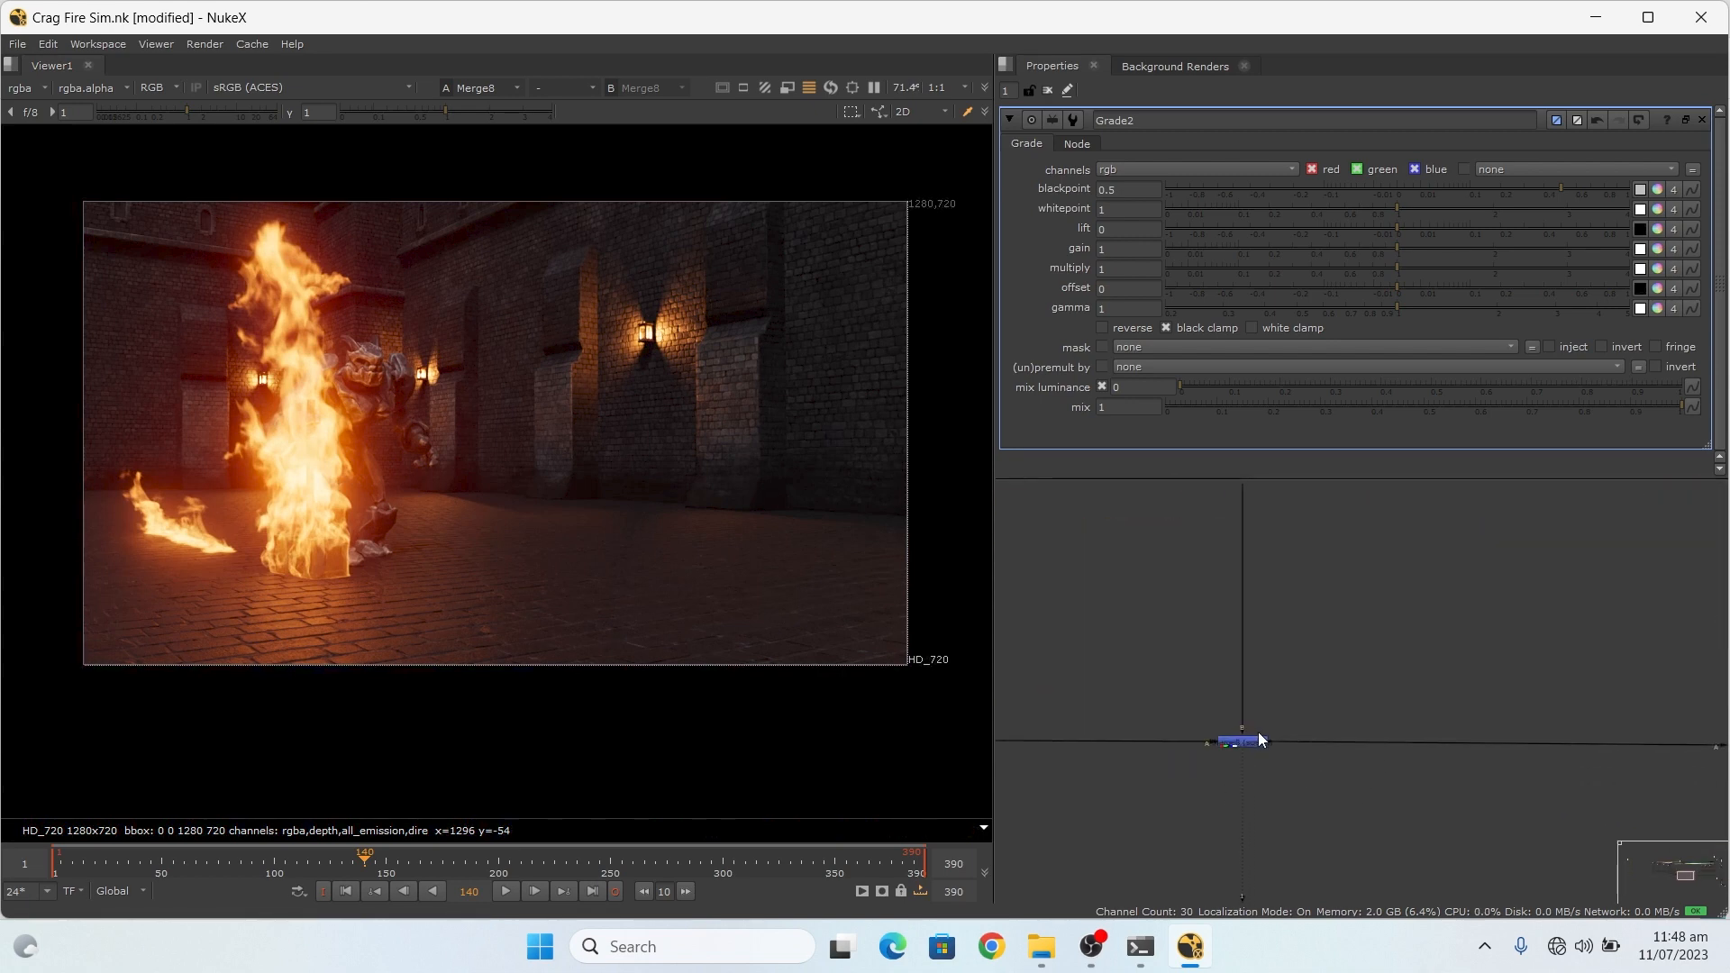
{"action": "scroll", "coordinate": [1257, 732], "scroll_direction": "up", "scroll_amount": 3}
{"action": "left_click", "coordinate": [1244, 739]}
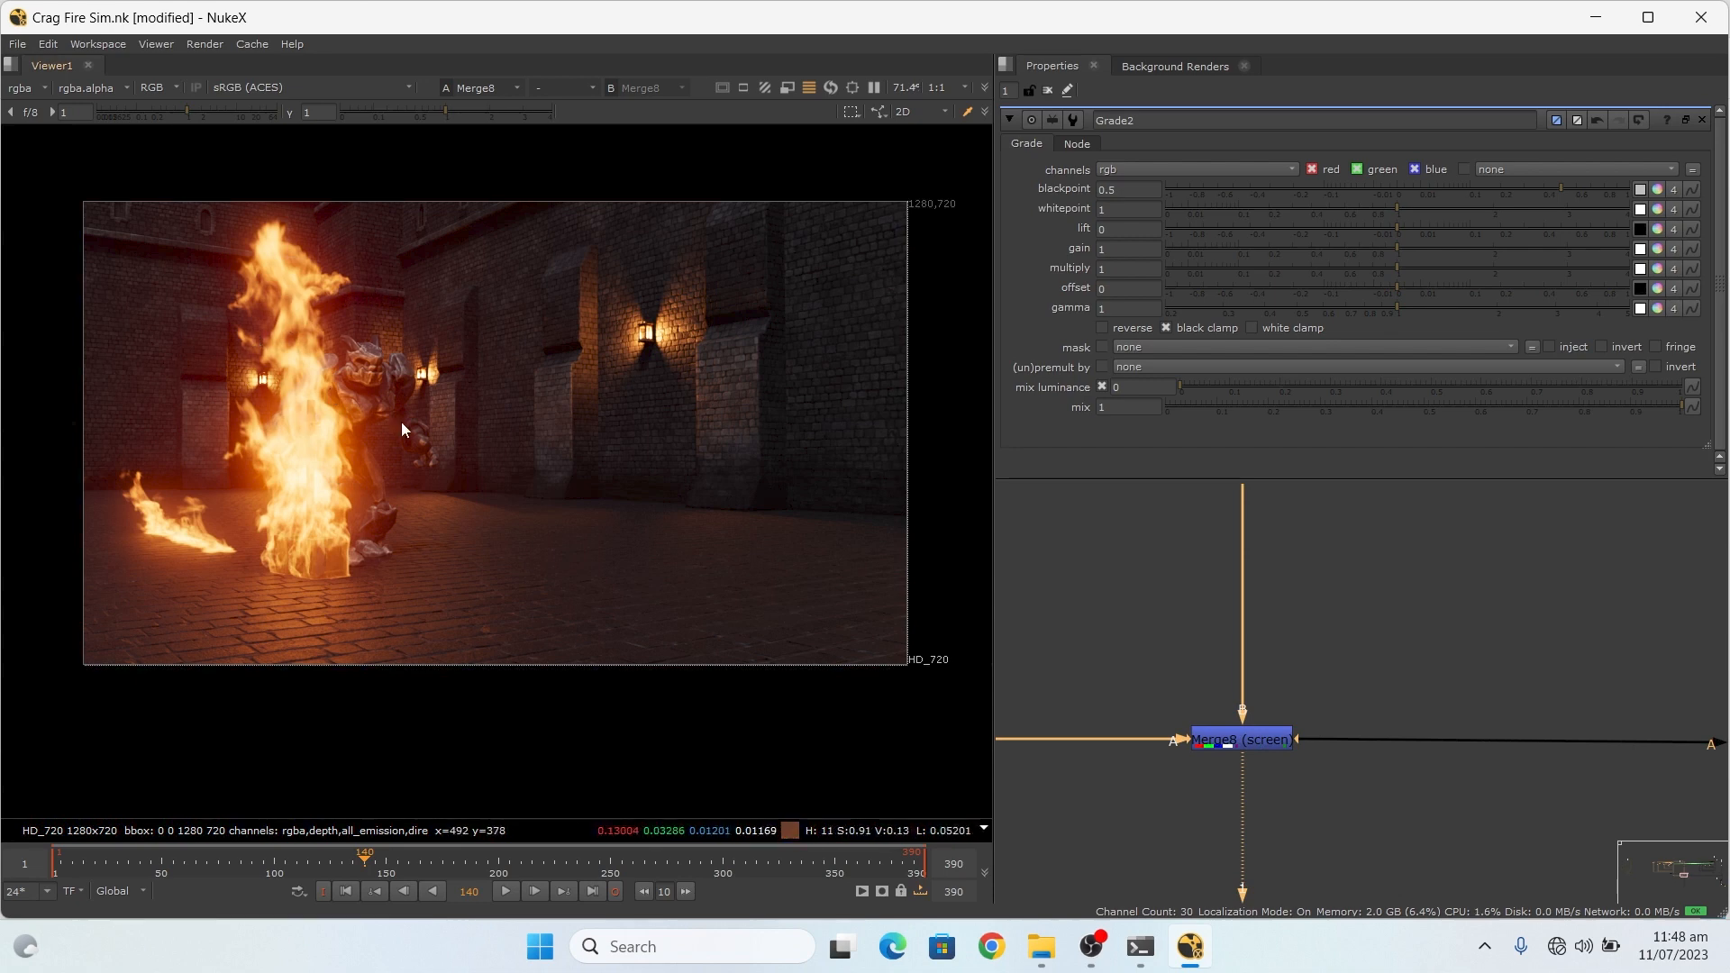
Step: Enable the disabled Grade5 node above ColorCorrect4 in the fire branch and open its properties
{"action": "scroll", "coordinate": [1586, 839], "scroll_direction": "down", "scroll_amount": 3}
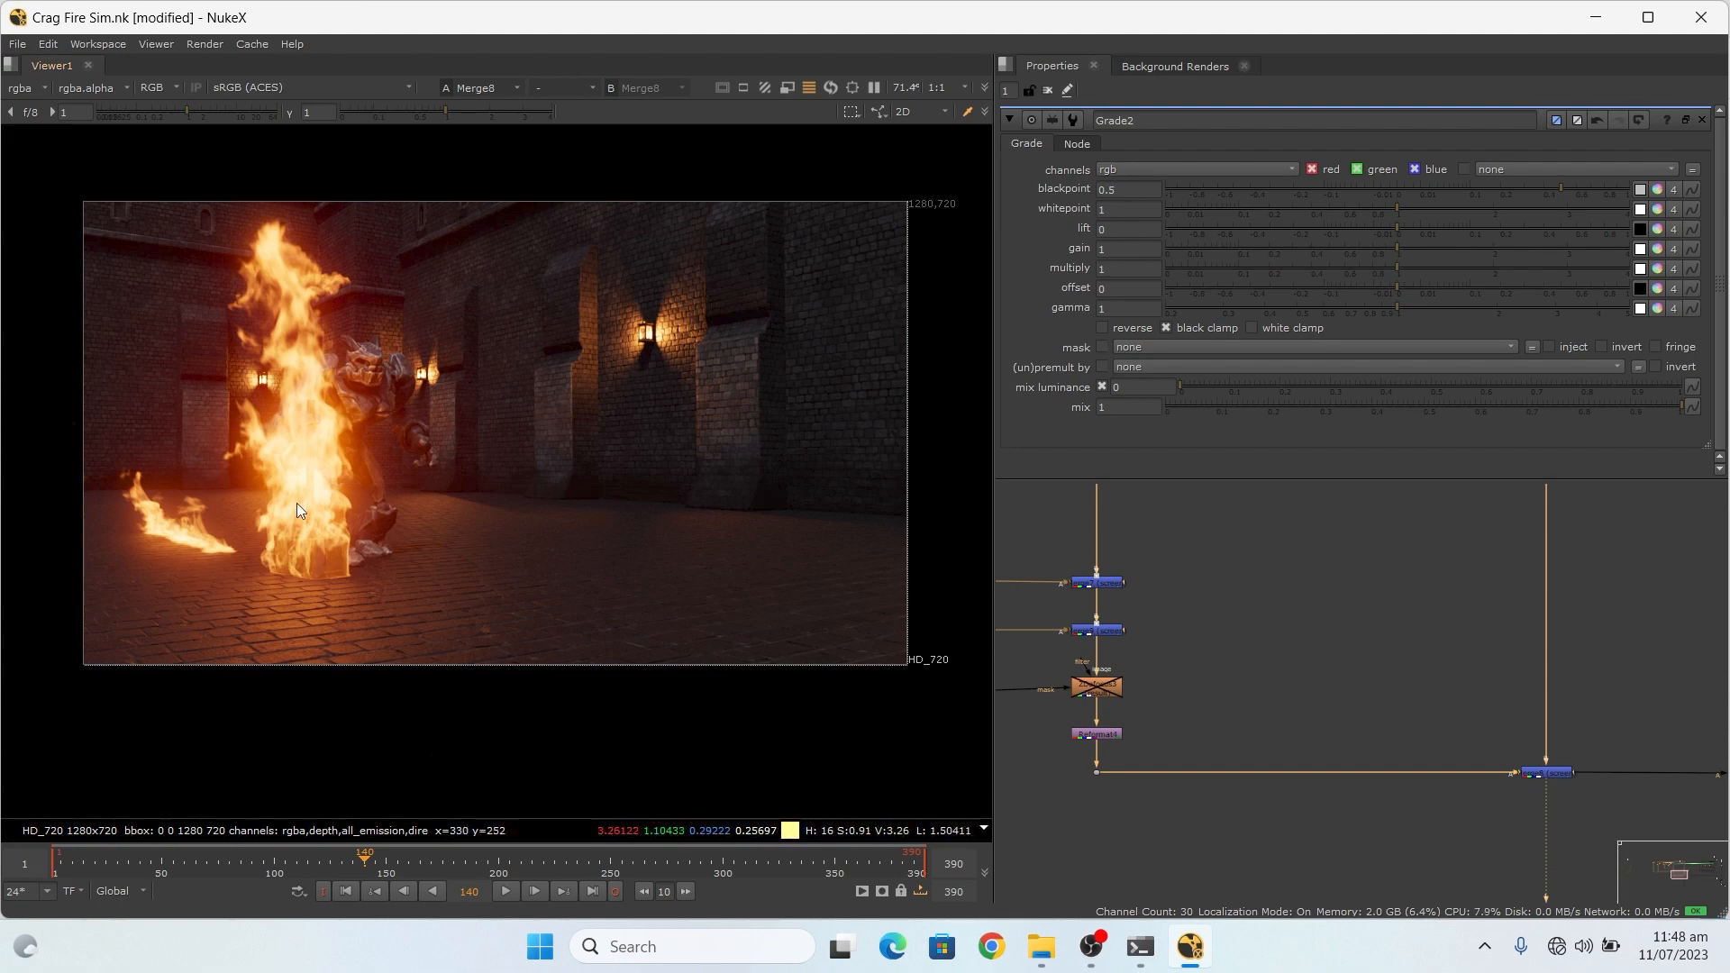
{"action": "scroll", "coordinate": [296, 503], "scroll_direction": "up", "scroll_amount": 2}
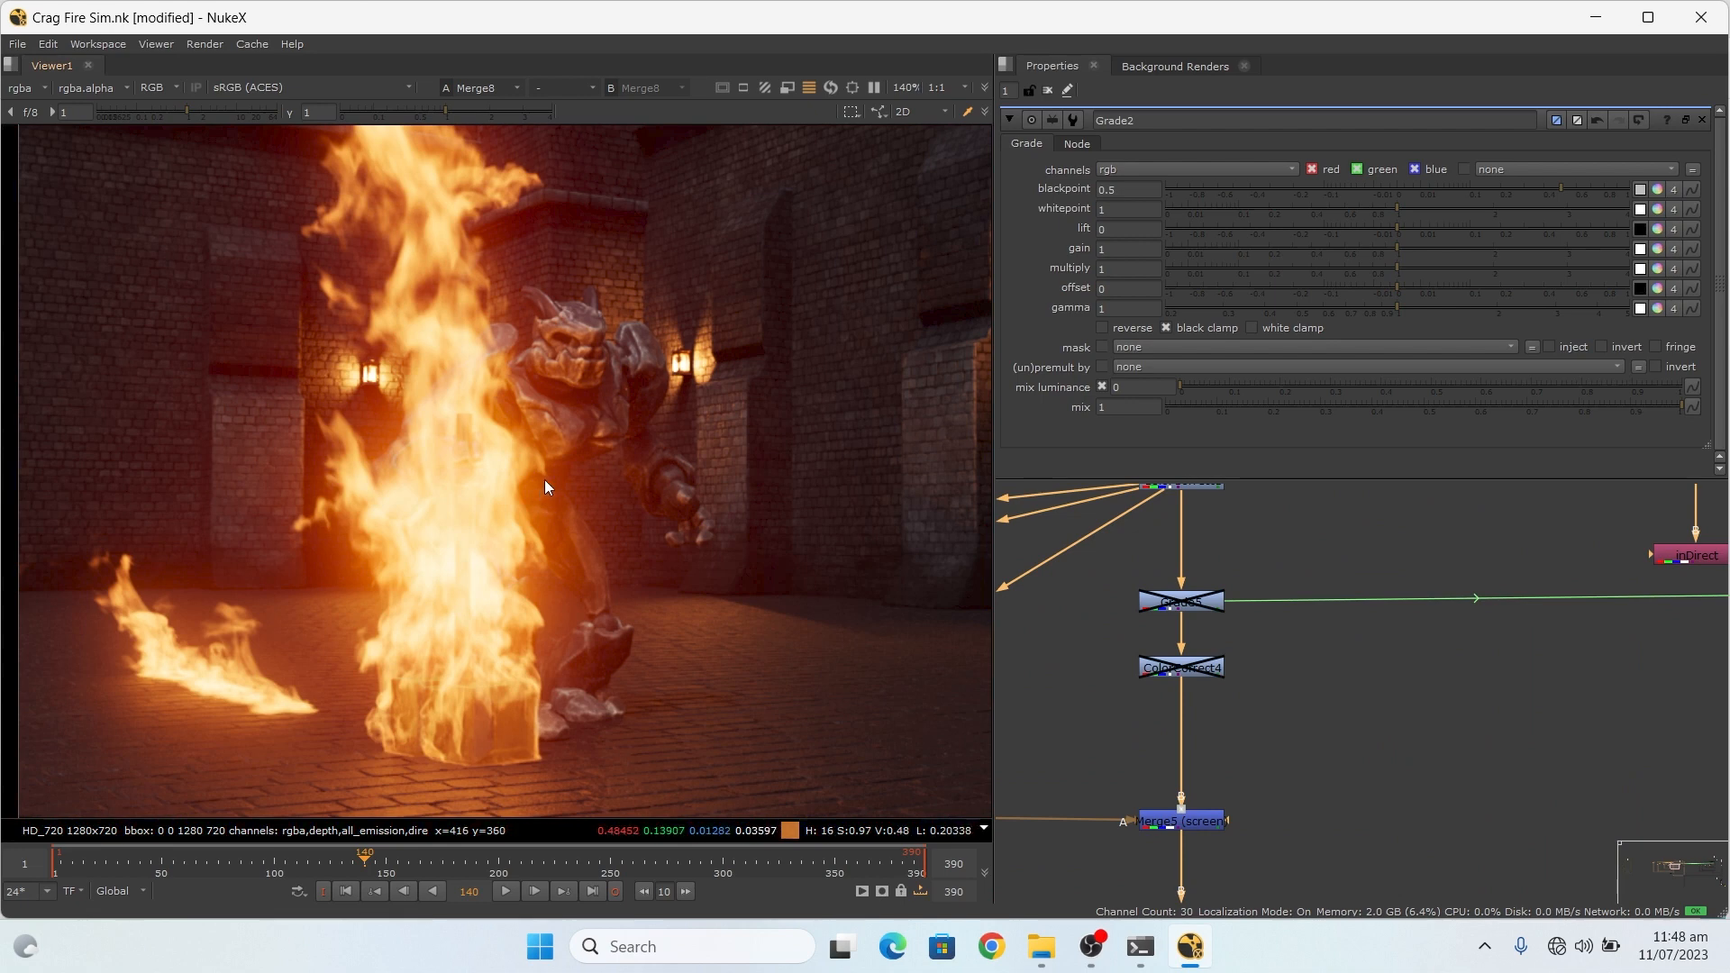
{"action": "scroll", "coordinate": [1277, 611], "scroll_direction": "up", "scroll_amount": 3}
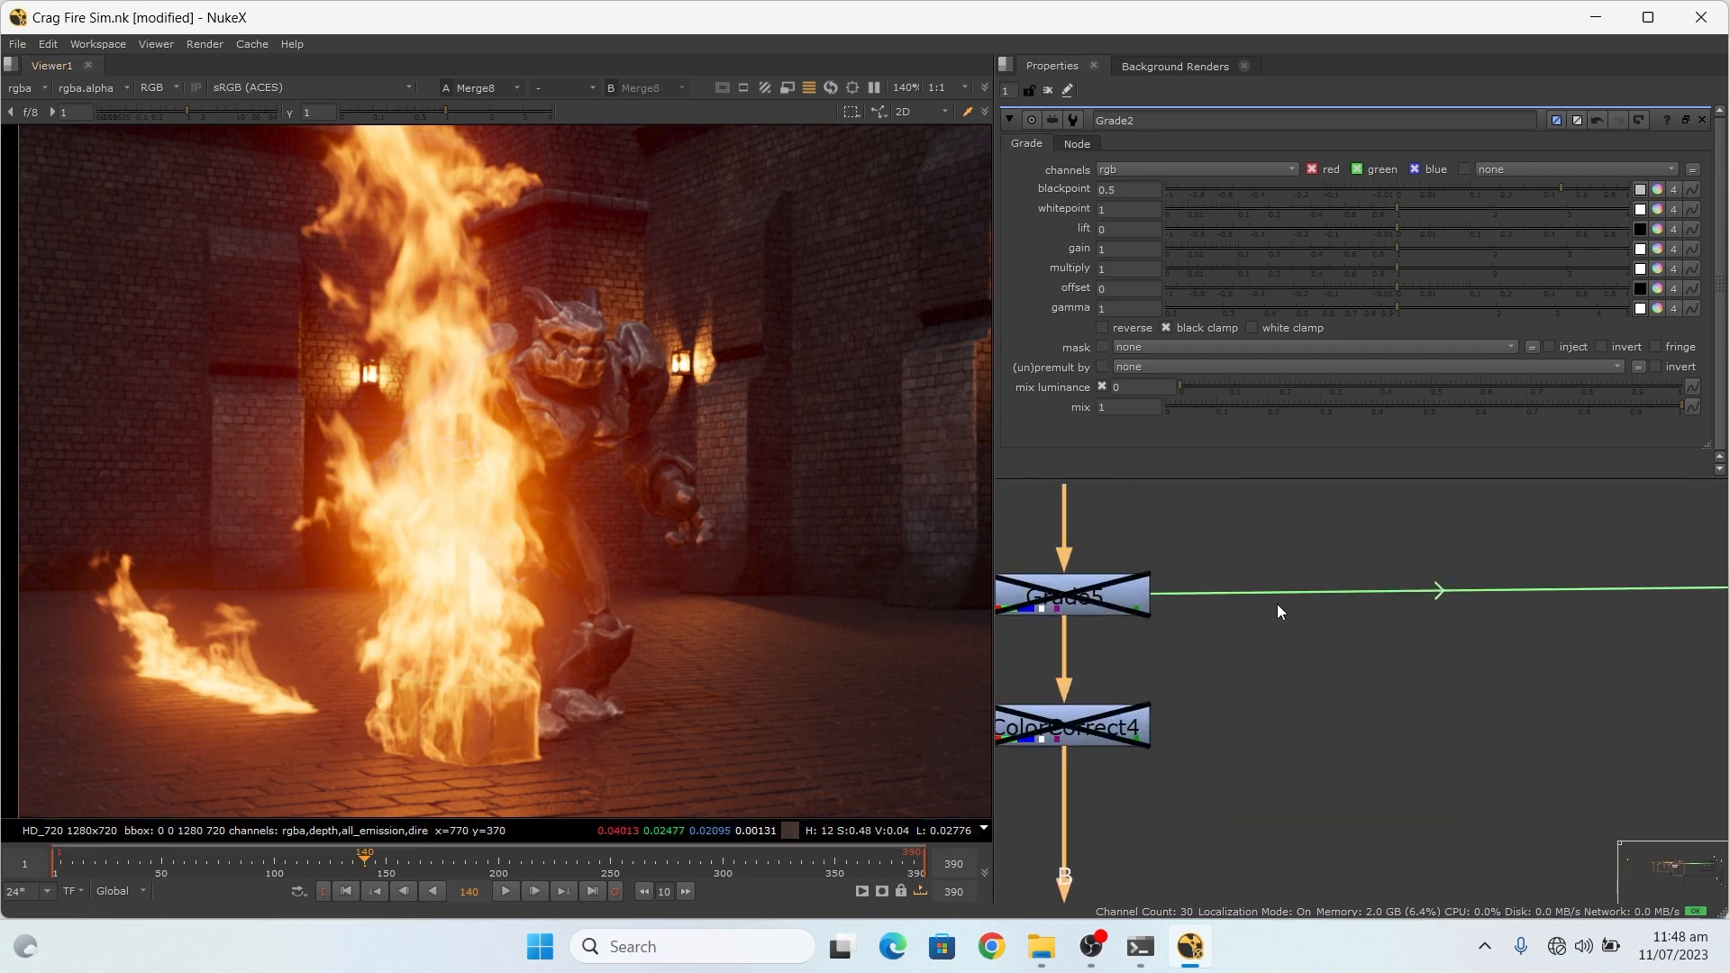
{"action": "left_click", "coordinate": [1054, 609]}
{"action": "scroll", "coordinate": [1385, 701], "scroll_direction": "down", "scroll_amount": 3}
{"action": "scroll", "coordinate": [1211, 641], "scroll_direction": "up", "scroll_amount": 3}
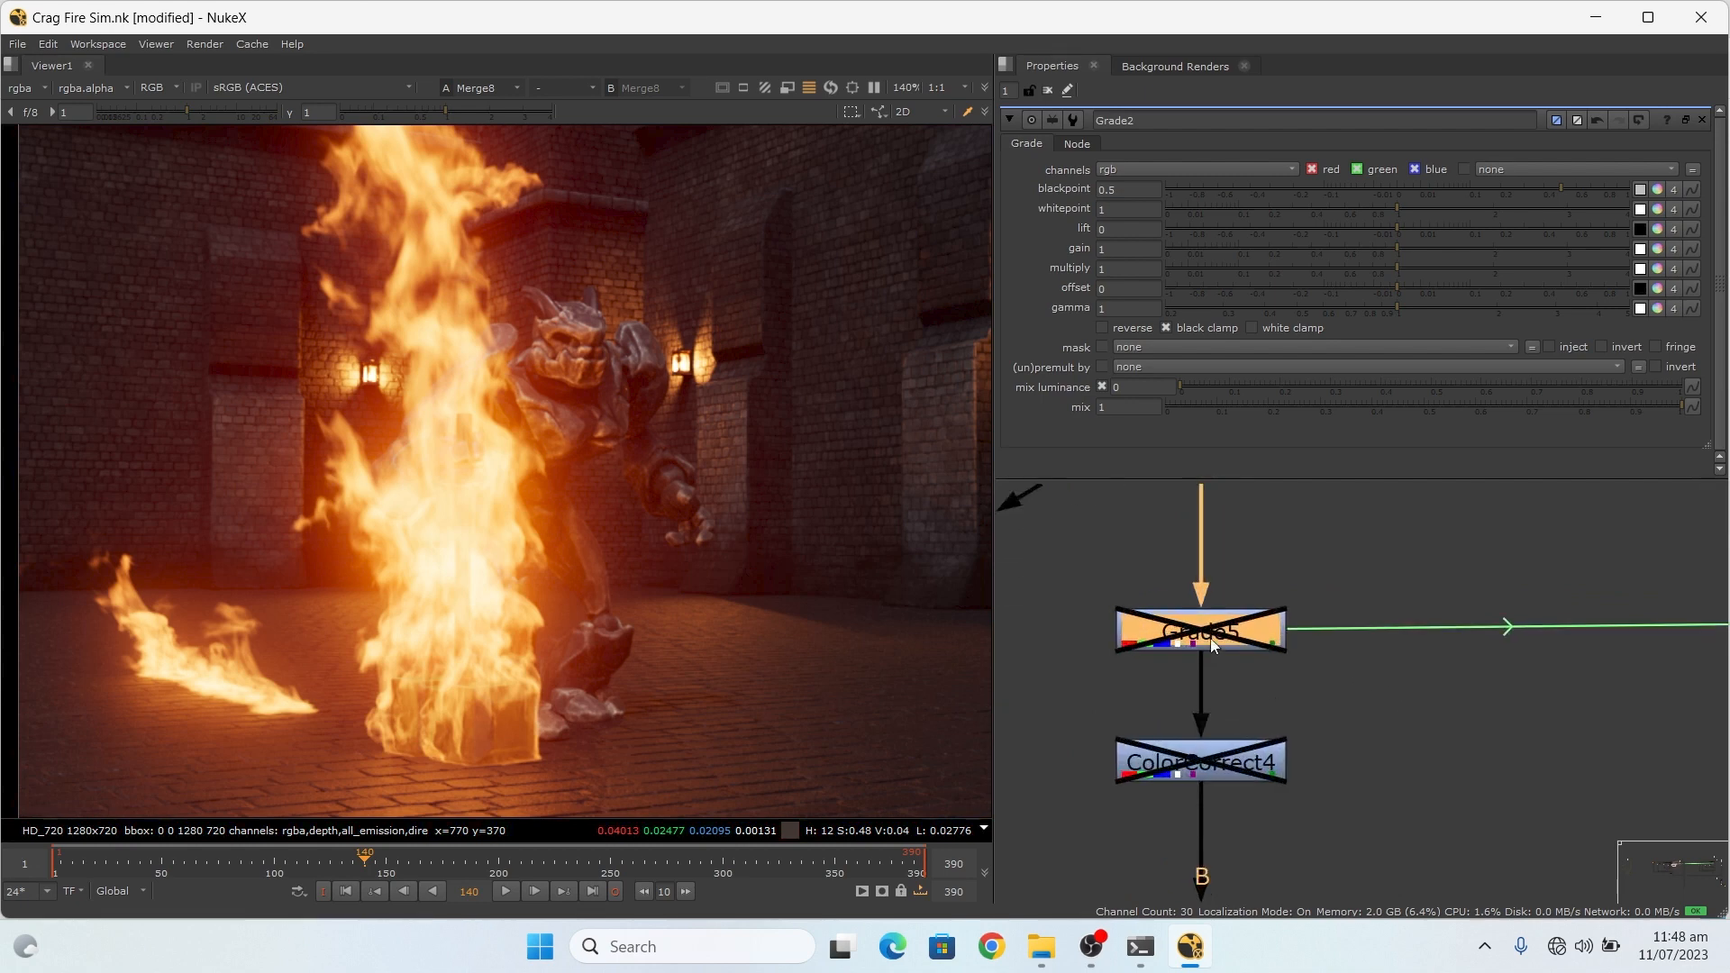
{"action": "key", "text": "d"}
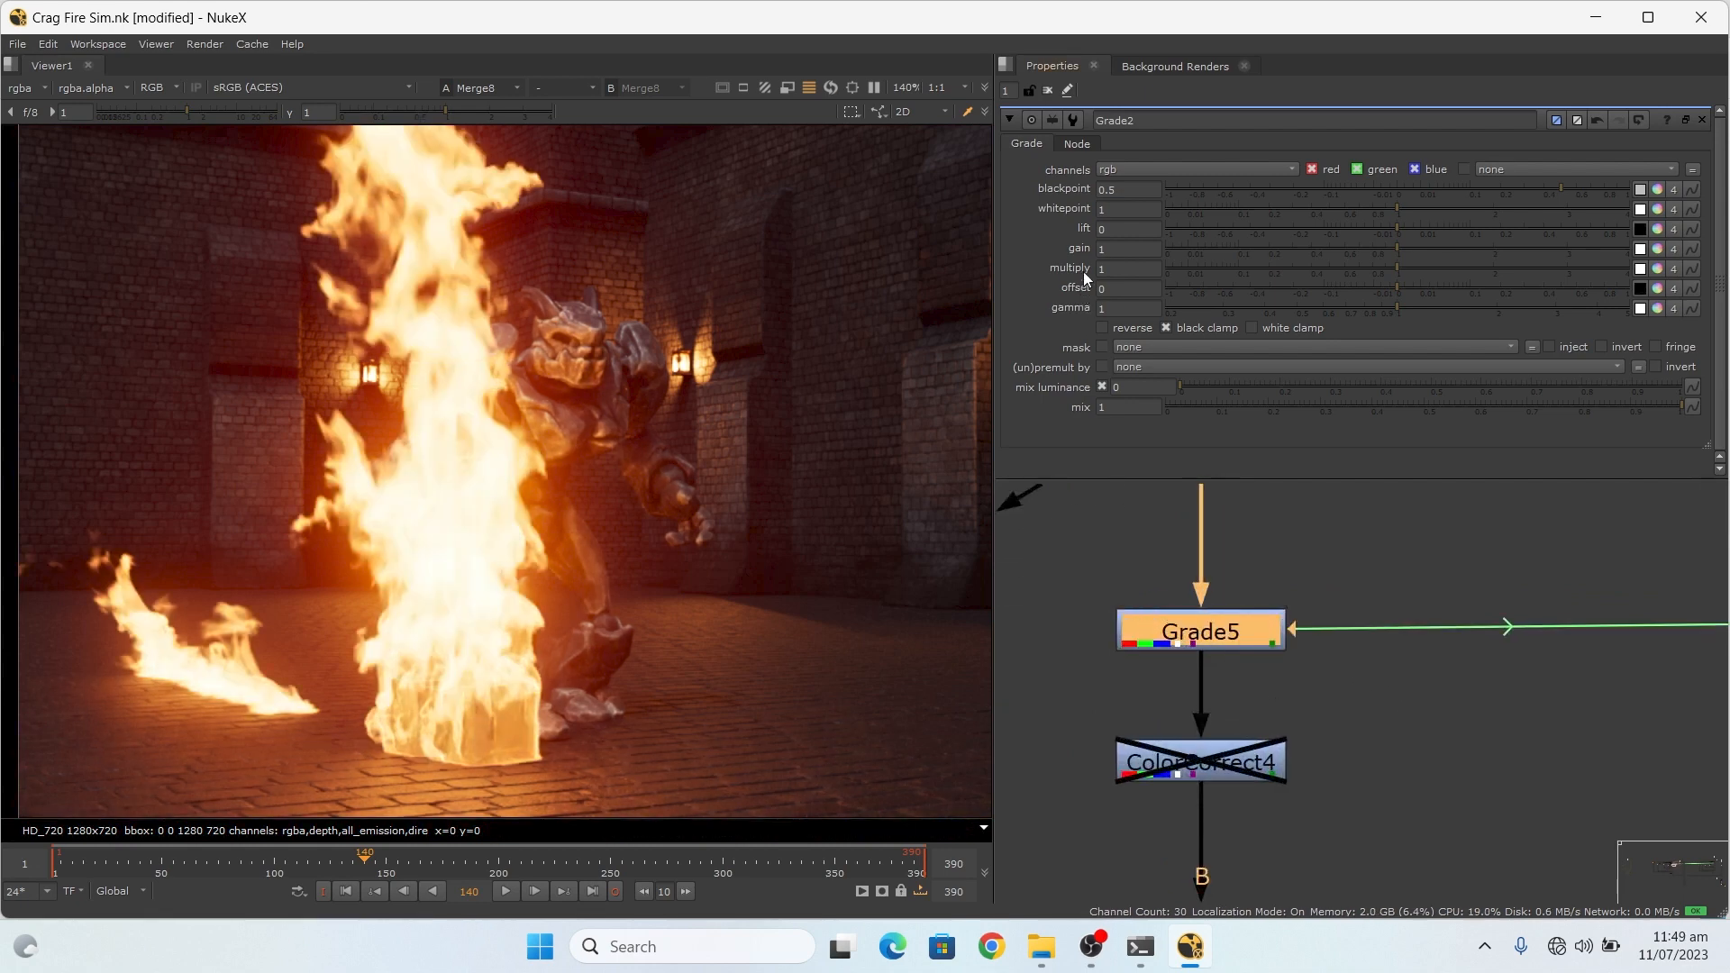
{"action": "double_click", "coordinate": [1183, 622]}
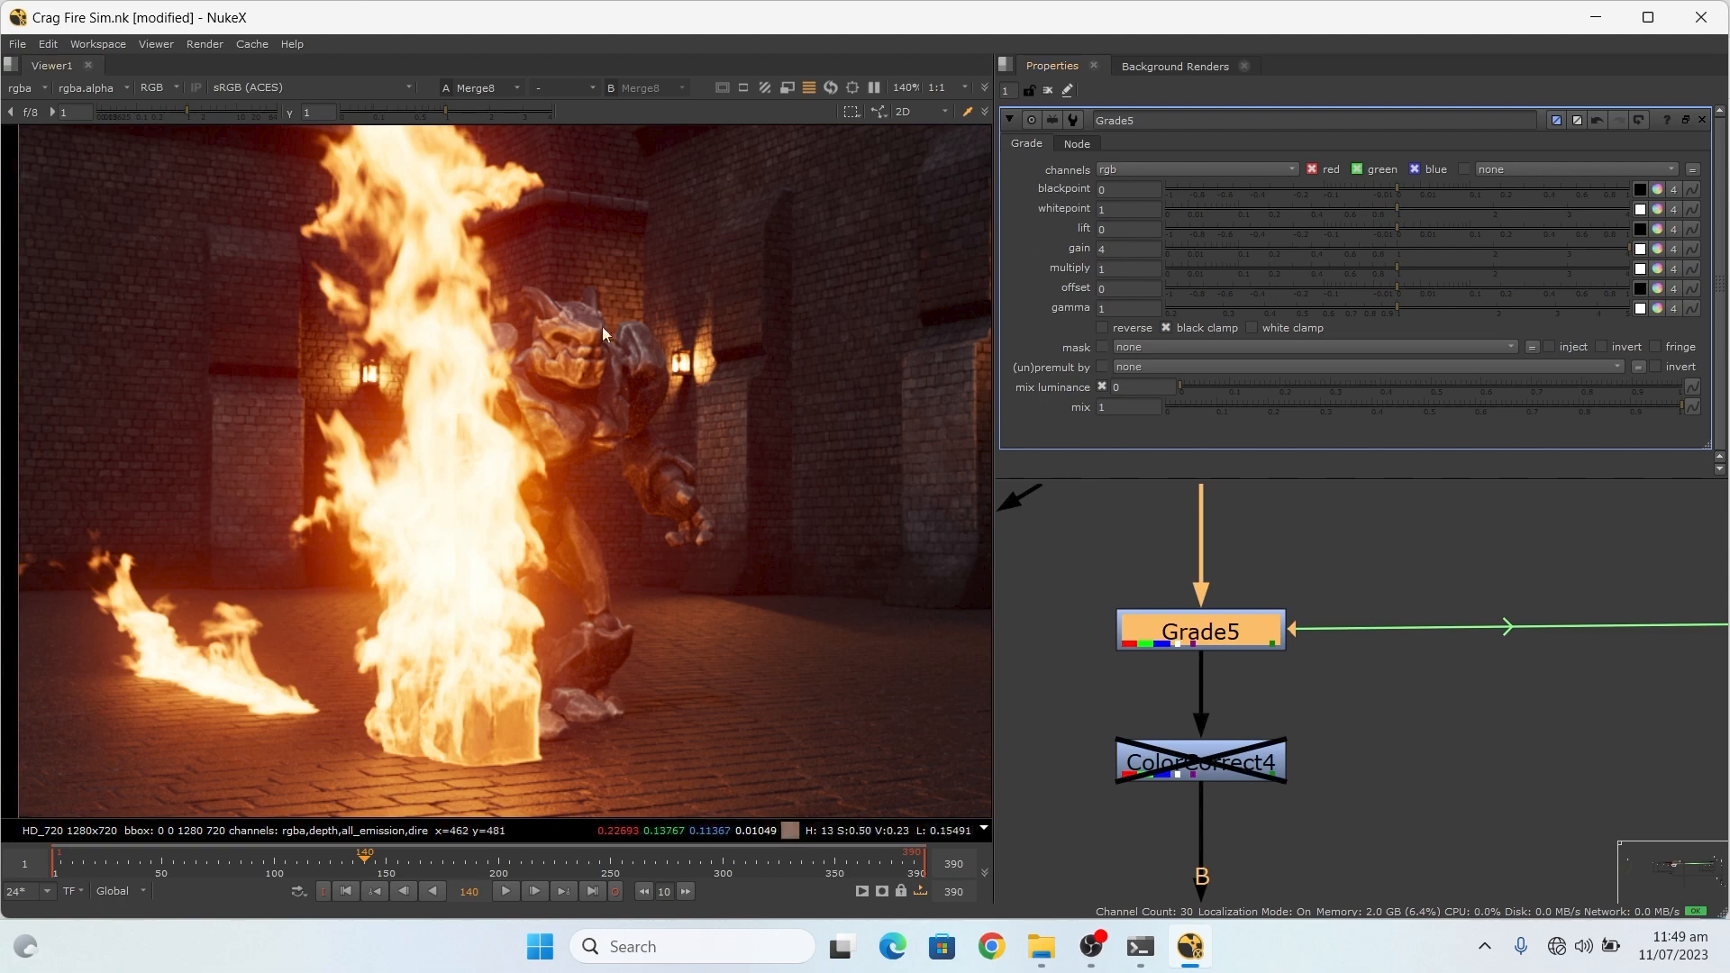
Step: Toggle Grade5 off and on to compare the fire's brightness in the composite, and leave it enabled
{"action": "scroll", "coordinate": [468, 347], "scroll_direction": "down", "scroll_amount": 2}
{"action": "scroll", "coordinate": [452, 347], "scroll_direction": "up", "scroll_amount": 2}
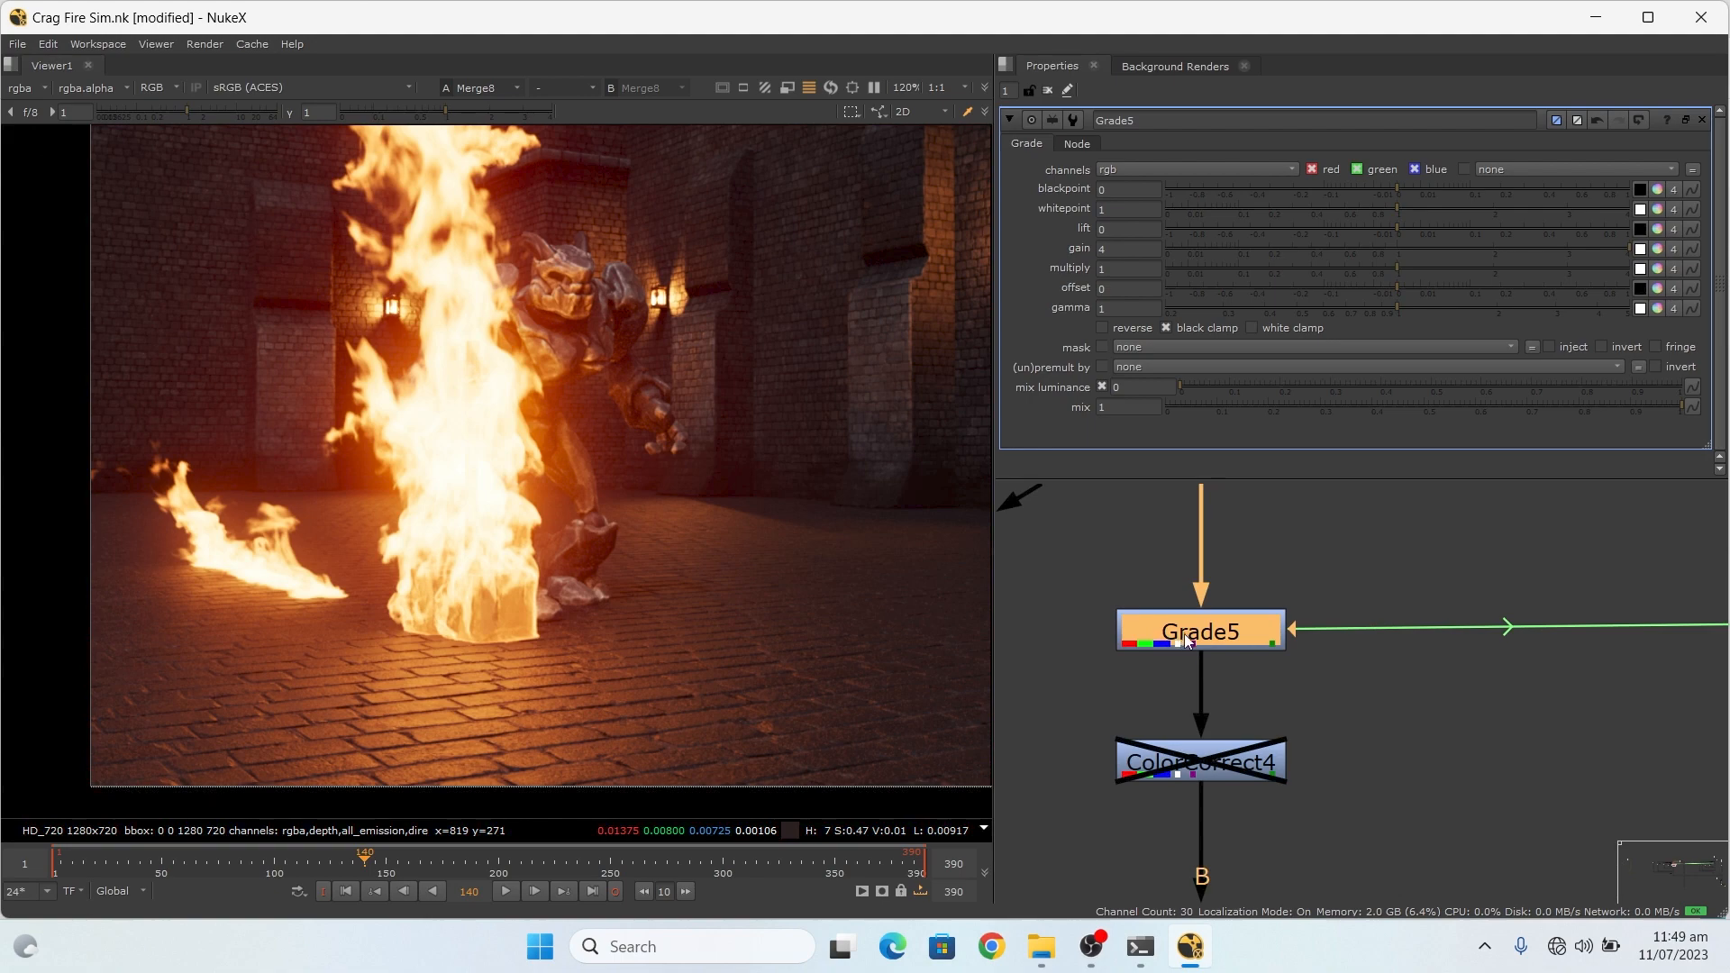
{"action": "key", "text": "d"}
{"action": "key", "text": "d"}
{"action": "key", "text": "d"}
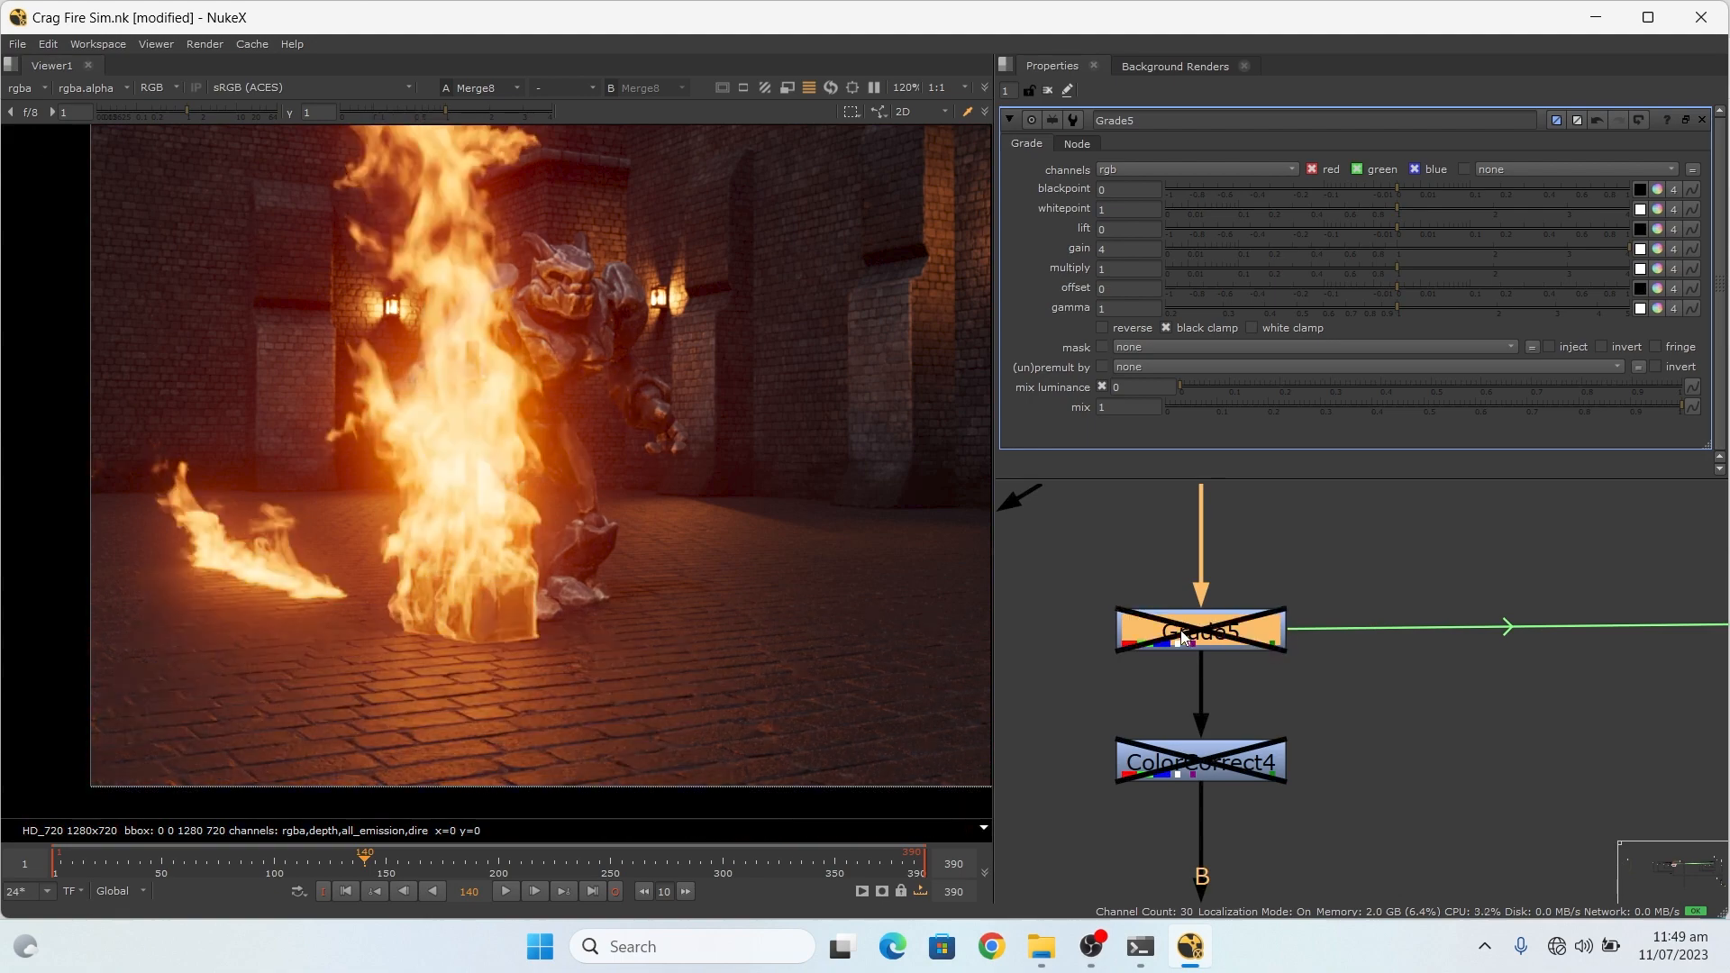
{"action": "key", "text": "d"}
{"action": "key", "text": "d"}
{"action": "key", "text": "d"}
Step: Enable the ColorCorrect4 node and open its properties to review the shadows, midtones and highlights gain
{"action": "left_click", "coordinate": [1194, 777]}
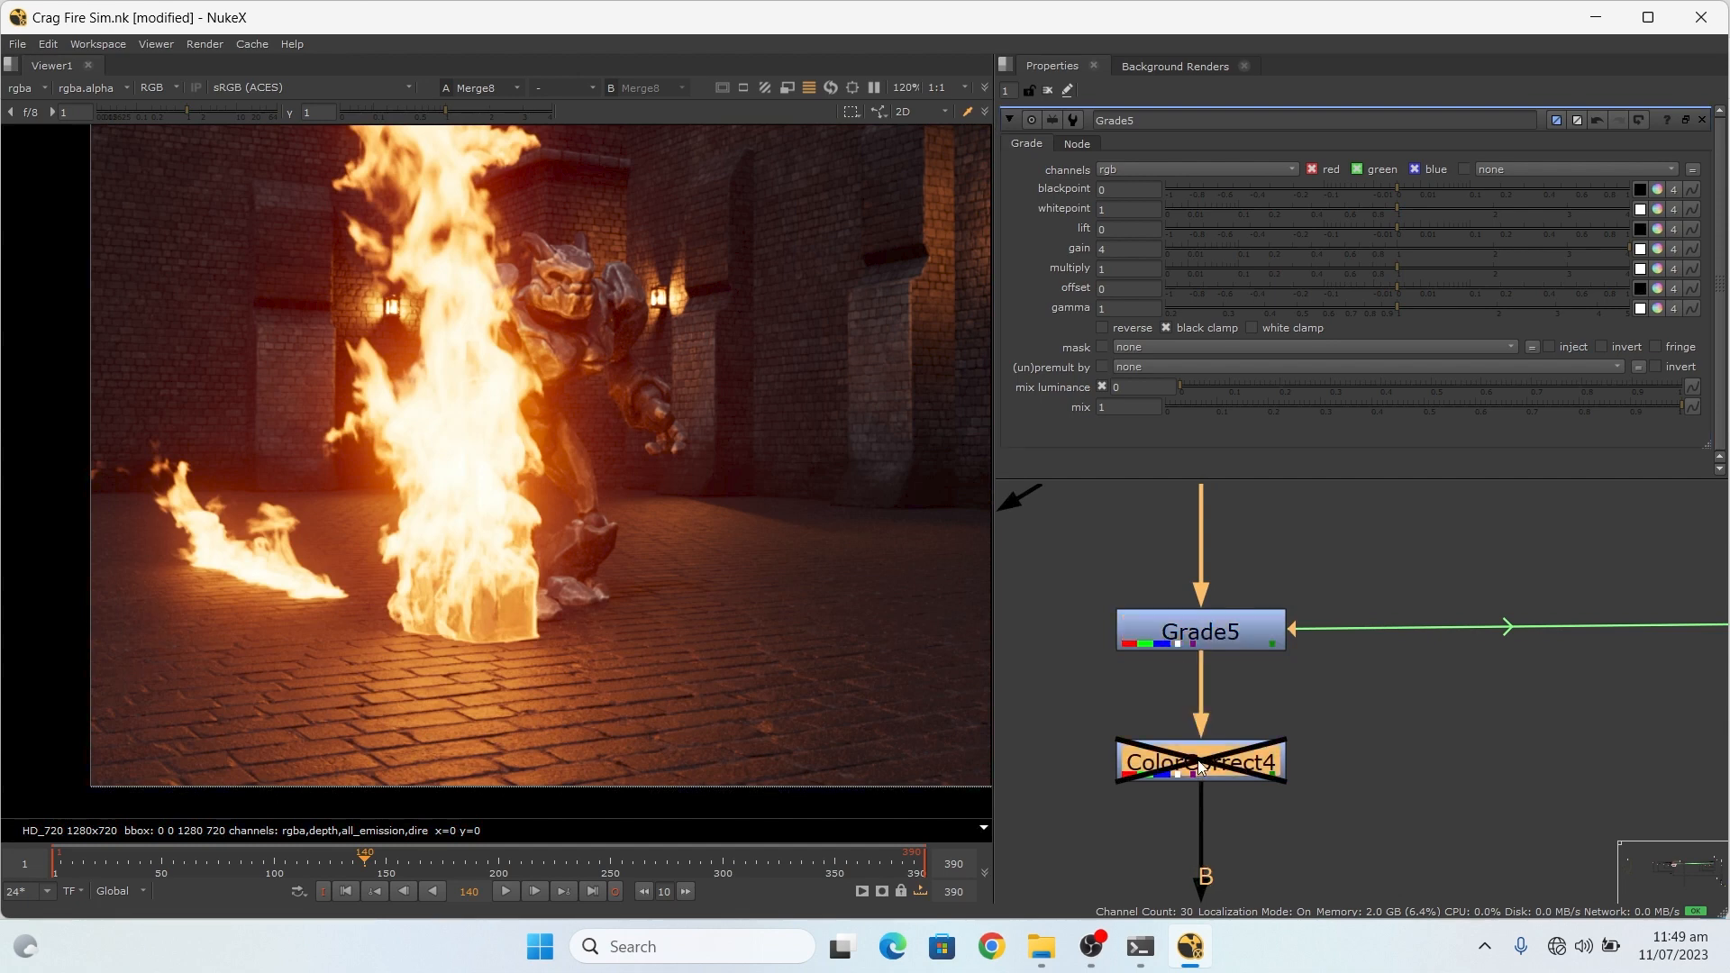
{"action": "key", "text": "d"}
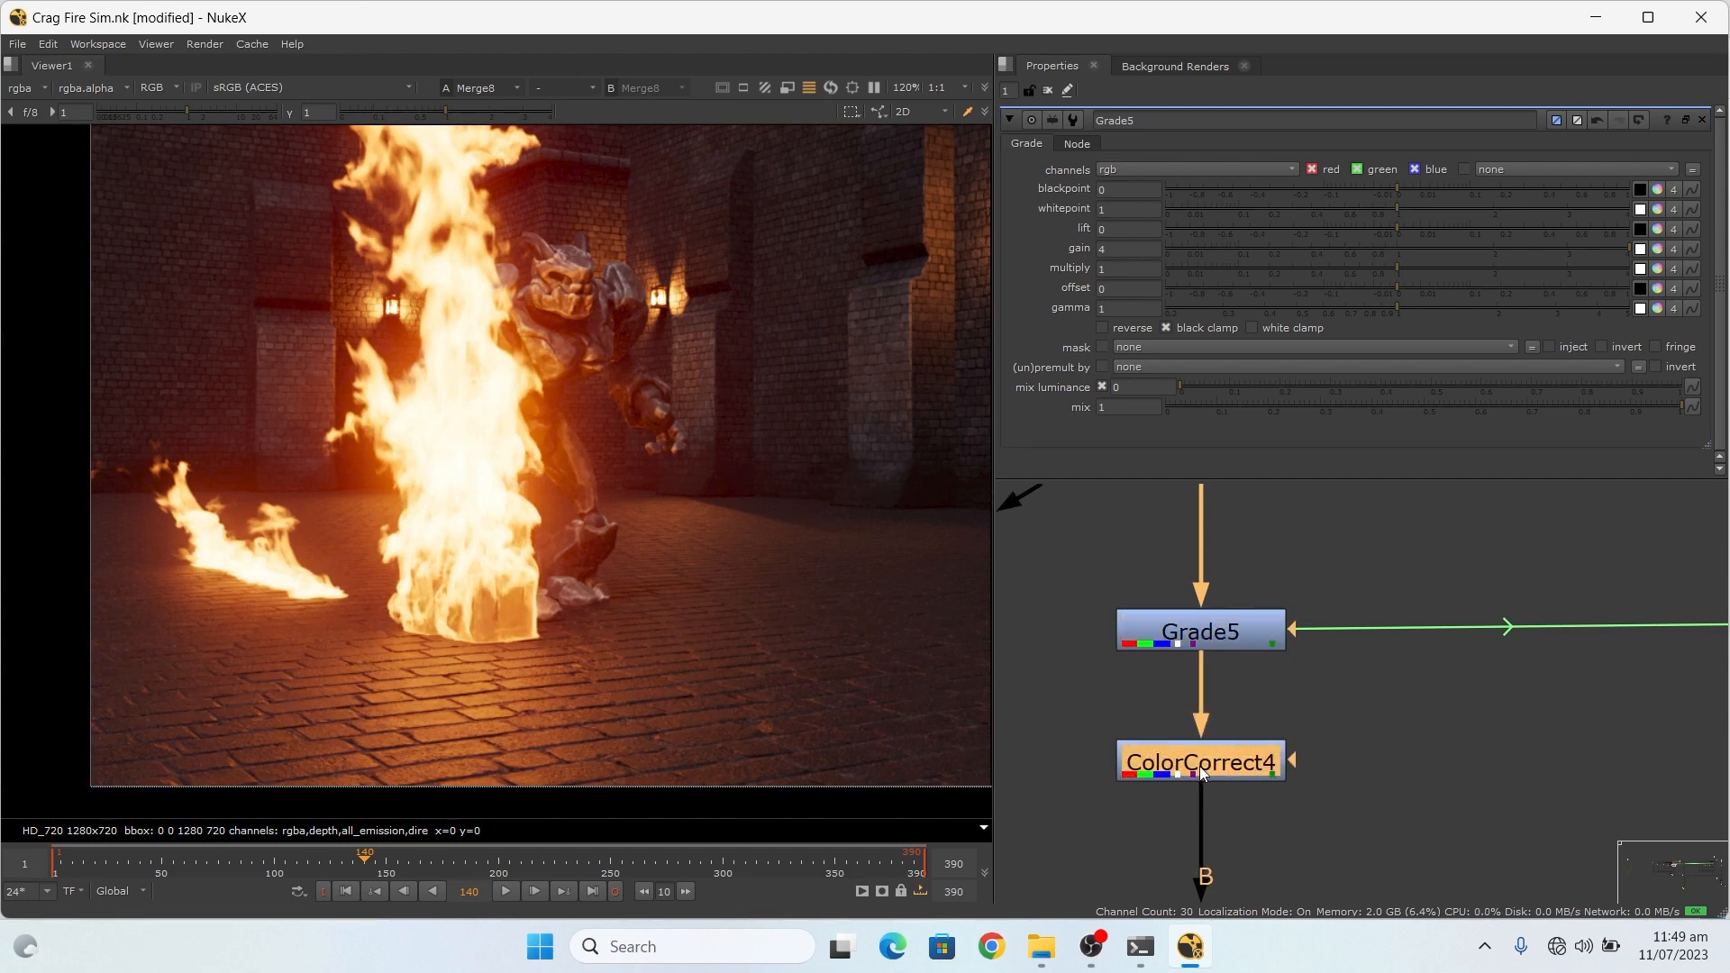
{"action": "double_click", "coordinate": [1194, 768]}
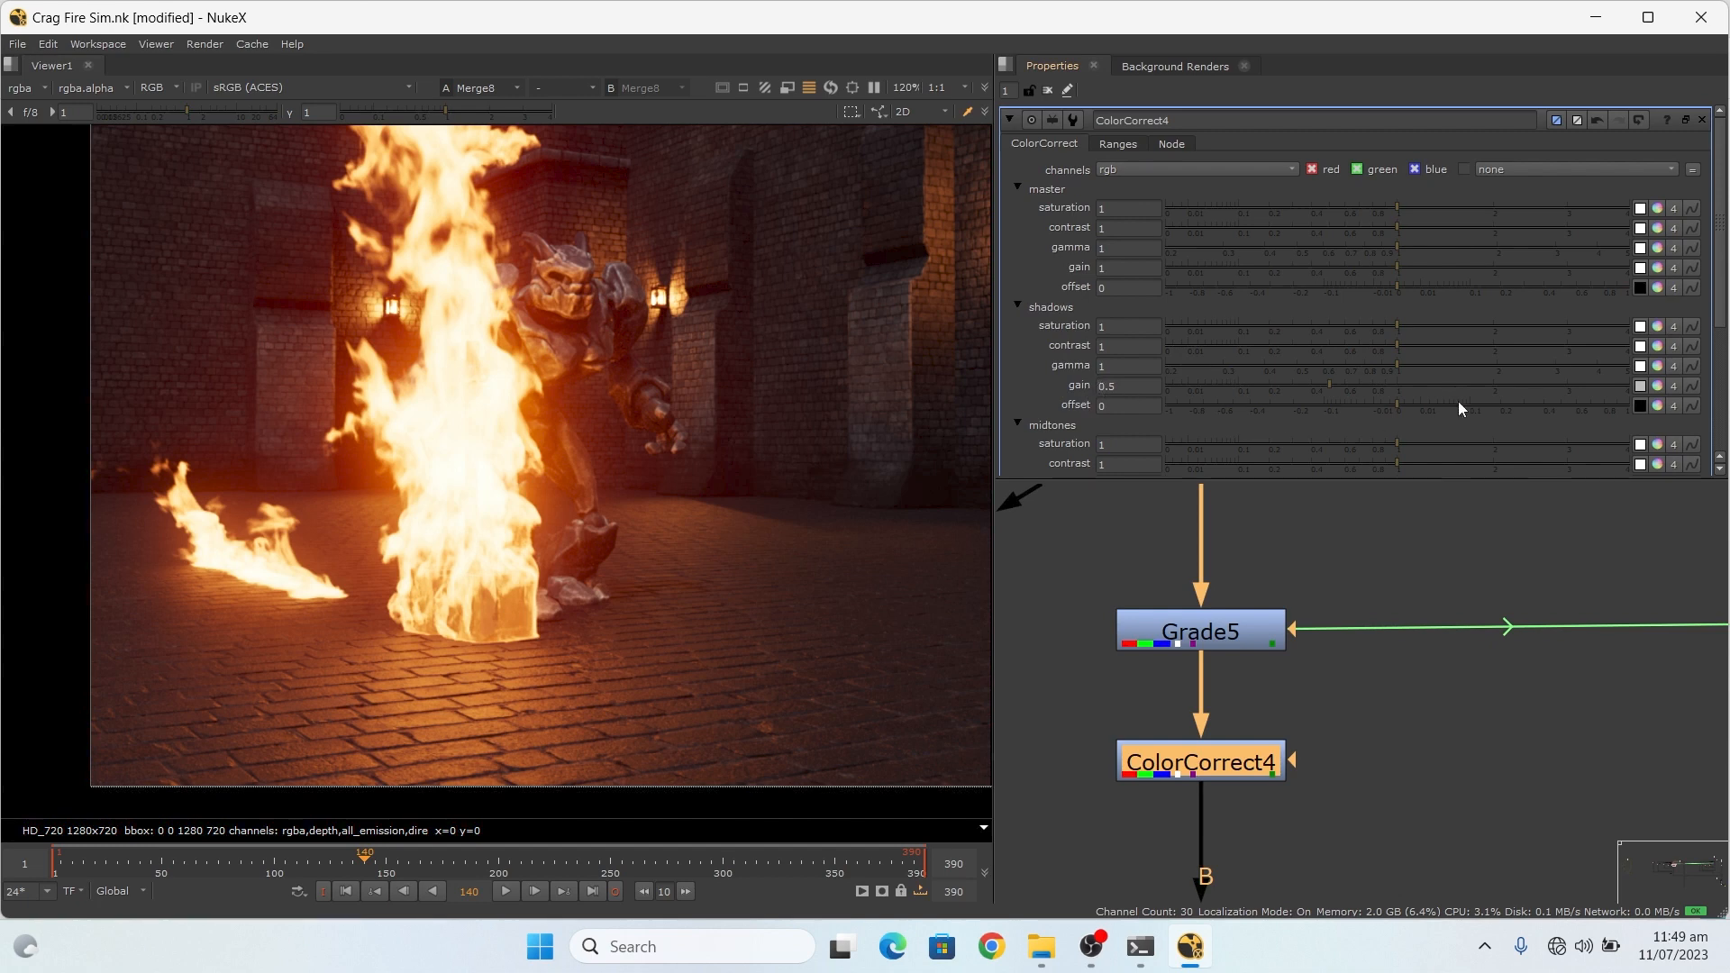
{"action": "scroll", "coordinate": [1040, 321], "scroll_direction": "down", "scroll_amount": 3}
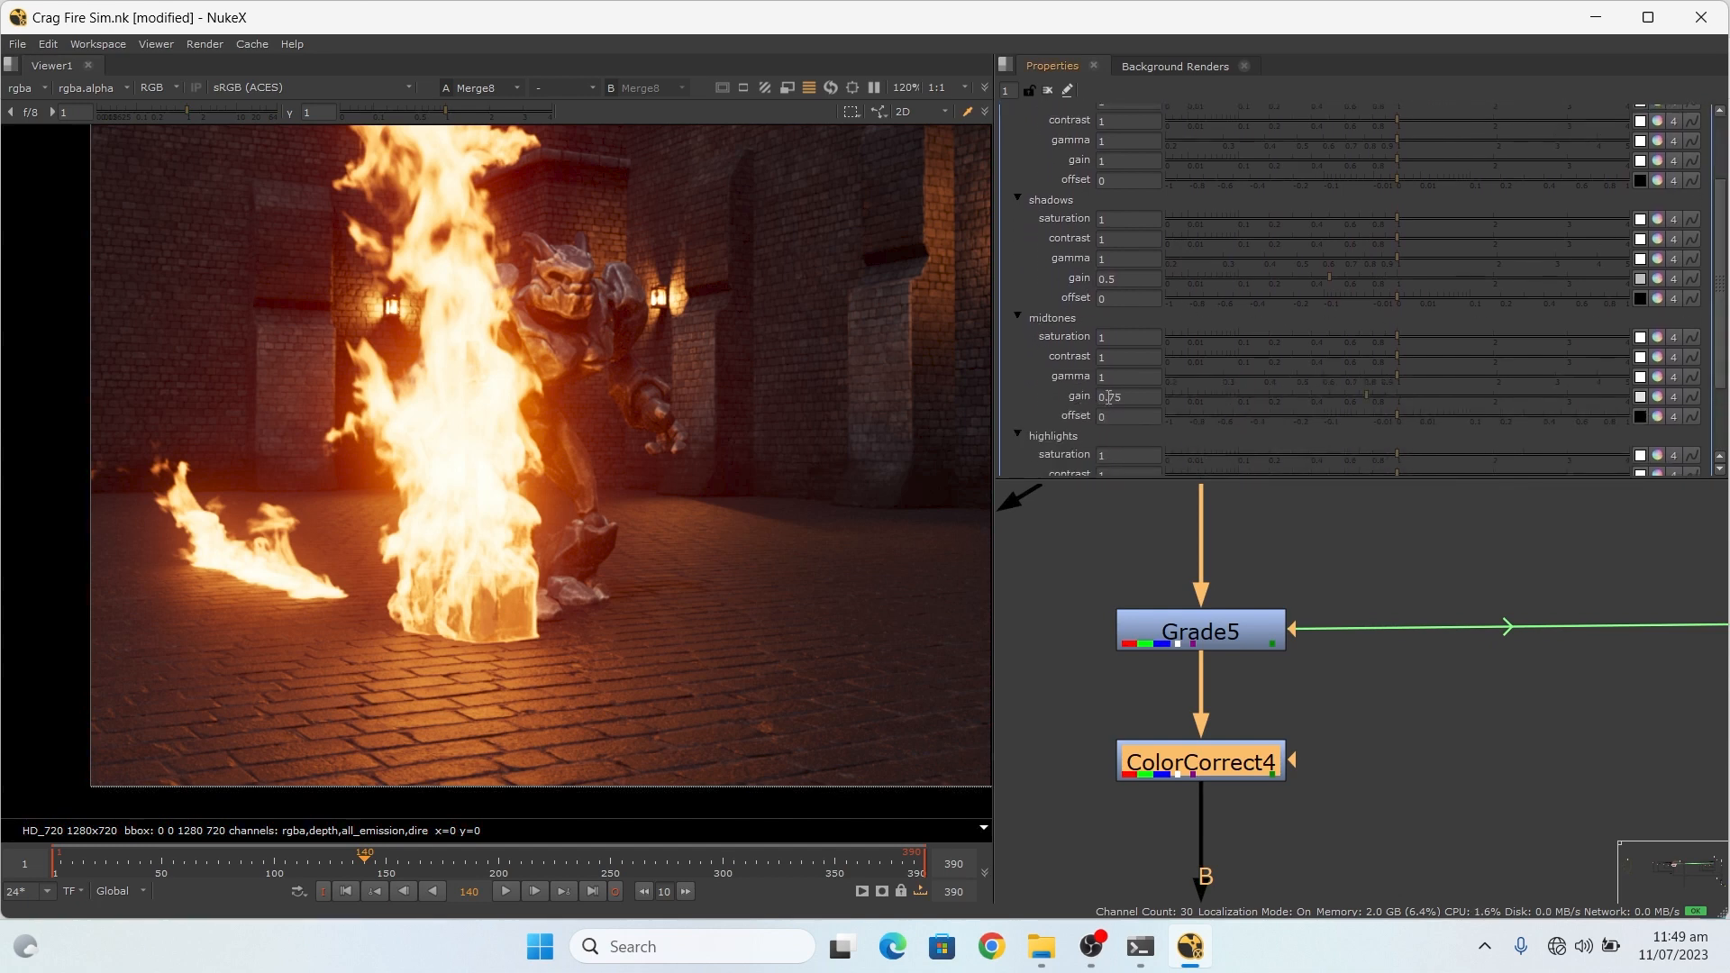
{"action": "scroll", "coordinate": [1680, 387], "scroll_direction": "down", "scroll_amount": 3}
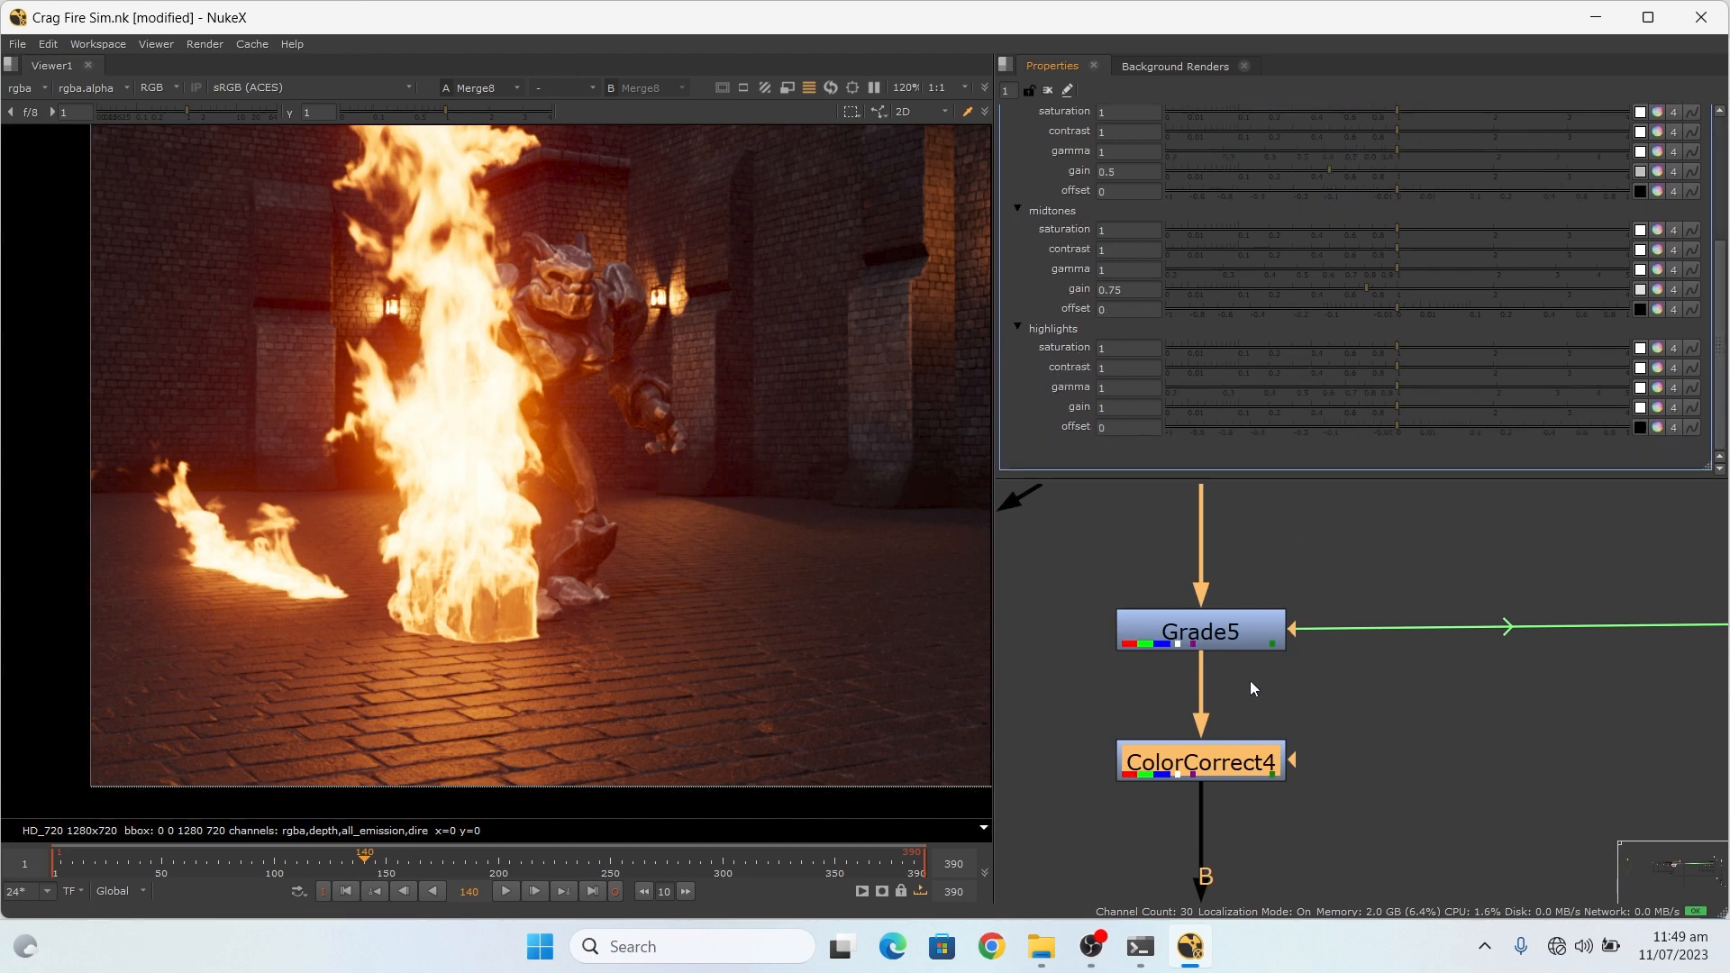
Step: Select the Merge8 screen node again and inspect the brightened fire in the composite
{"action": "scroll", "coordinate": [1117, 694], "scroll_direction": "down", "scroll_amount": 3}
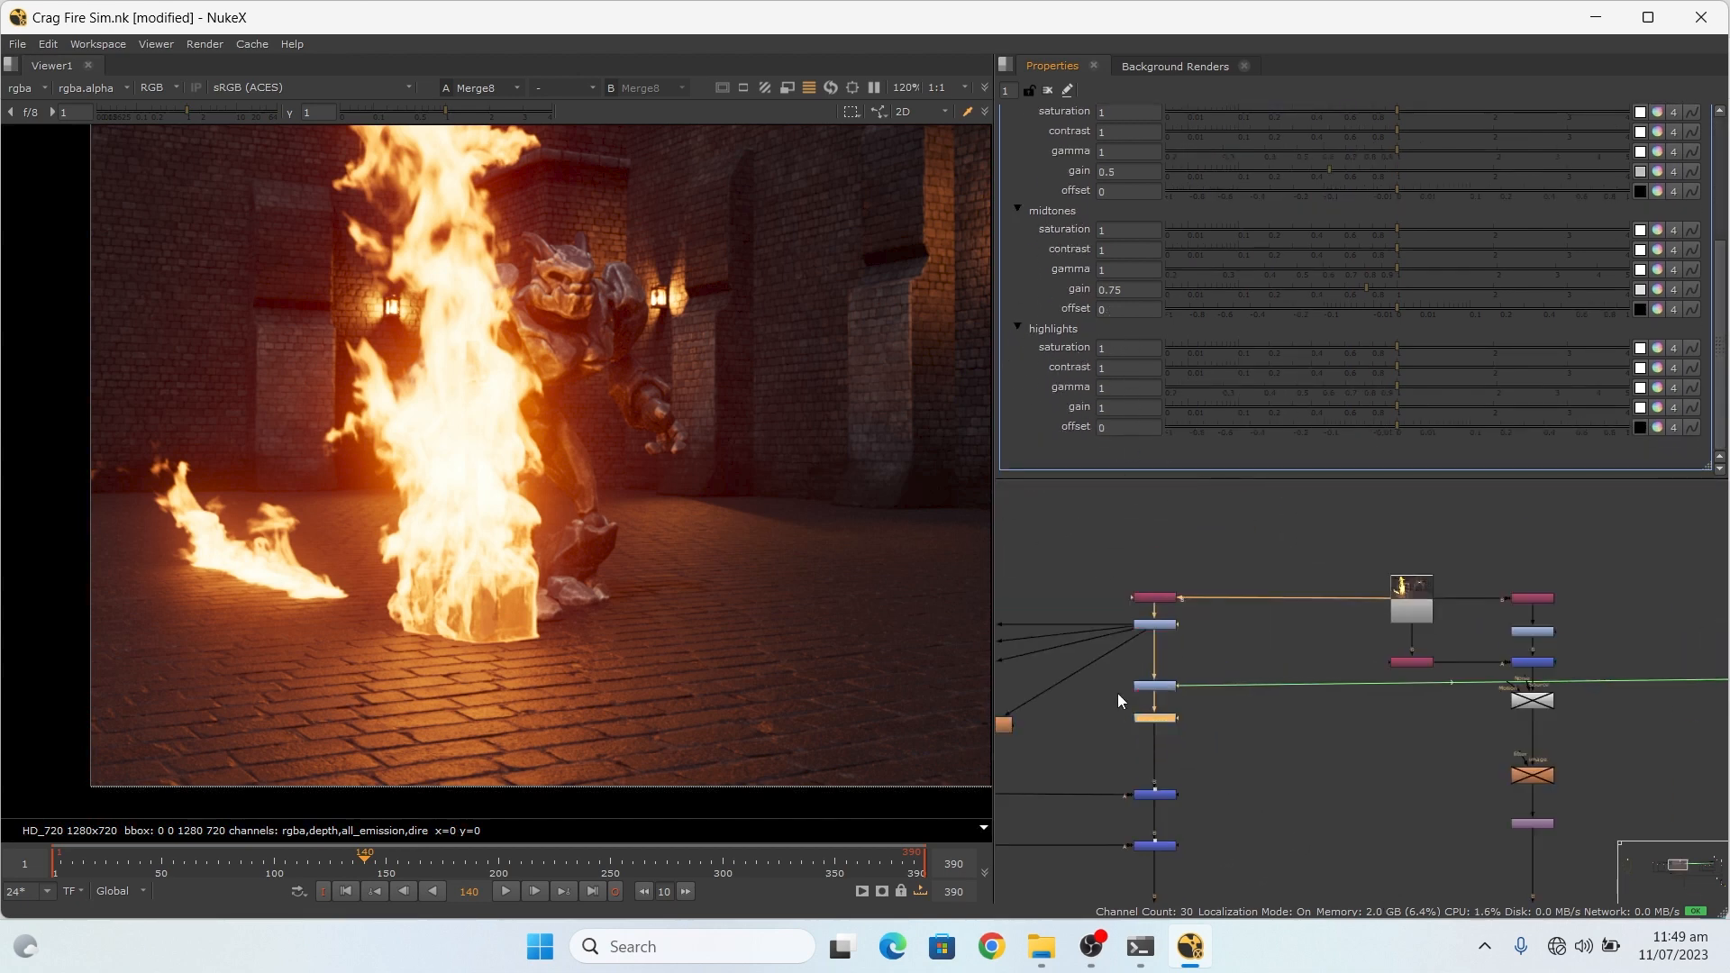
{"action": "scroll", "coordinate": [1332, 819], "scroll_direction": "down", "scroll_amount": 4}
{"action": "scroll", "coordinate": [1349, 761], "scroll_direction": "up", "scroll_amount": 8}
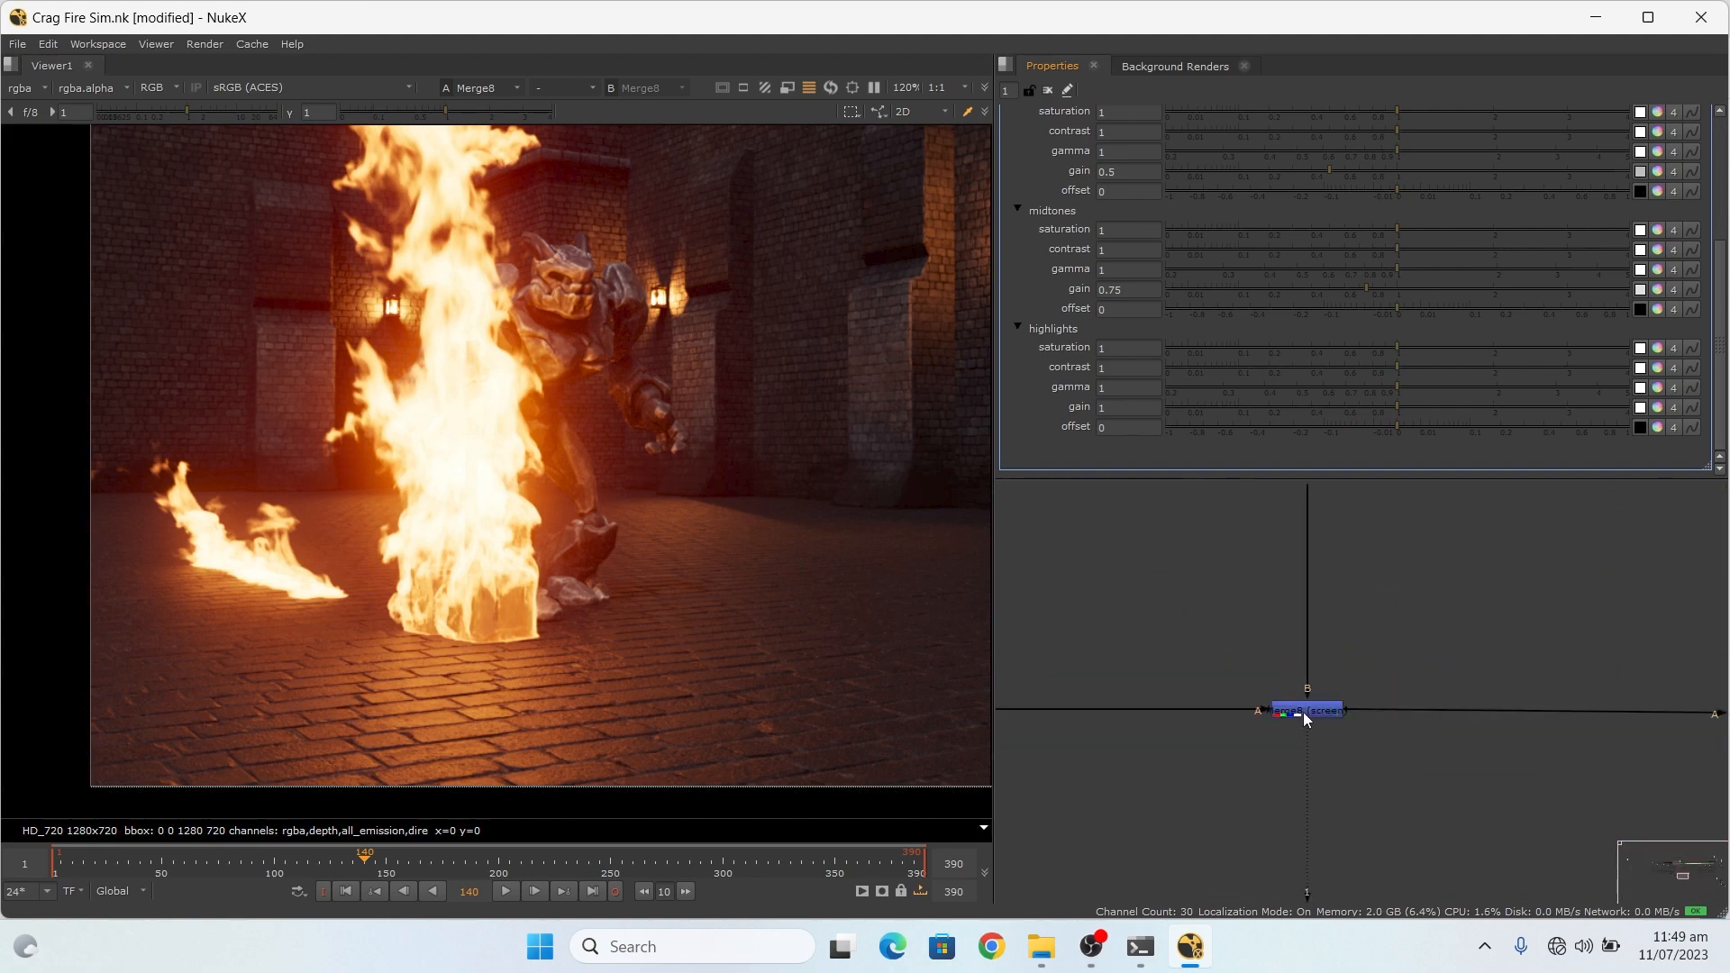
{"action": "left_click", "coordinate": [1305, 710]}
{"action": "scroll", "coordinate": [673, 605], "scroll_direction": "down", "scroll_amount": 2}
{"action": "scroll", "coordinate": [599, 560], "scroll_direction": "up", "scroll_amount": 4}
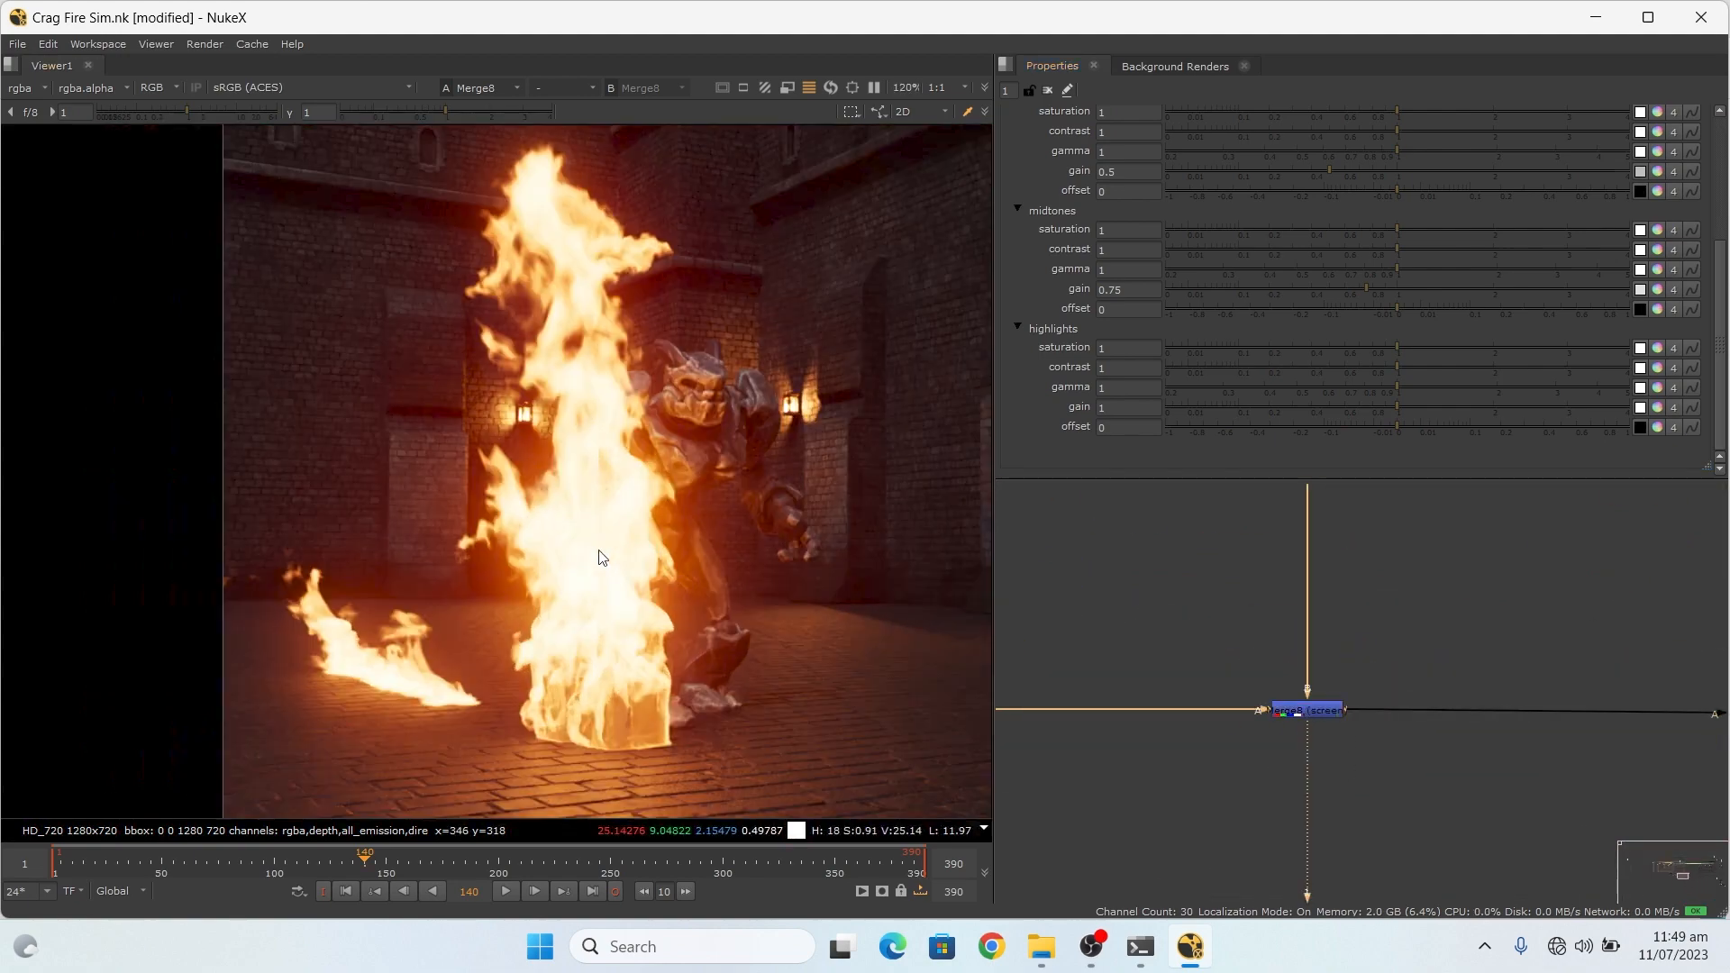
Step: Examine how the fire sits in the full Merge8 courtyard composite and bring the high_lights Glow settings into view
{"action": "scroll", "coordinate": [398, 467], "scroll_direction": "down", "scroll_amount": 4}
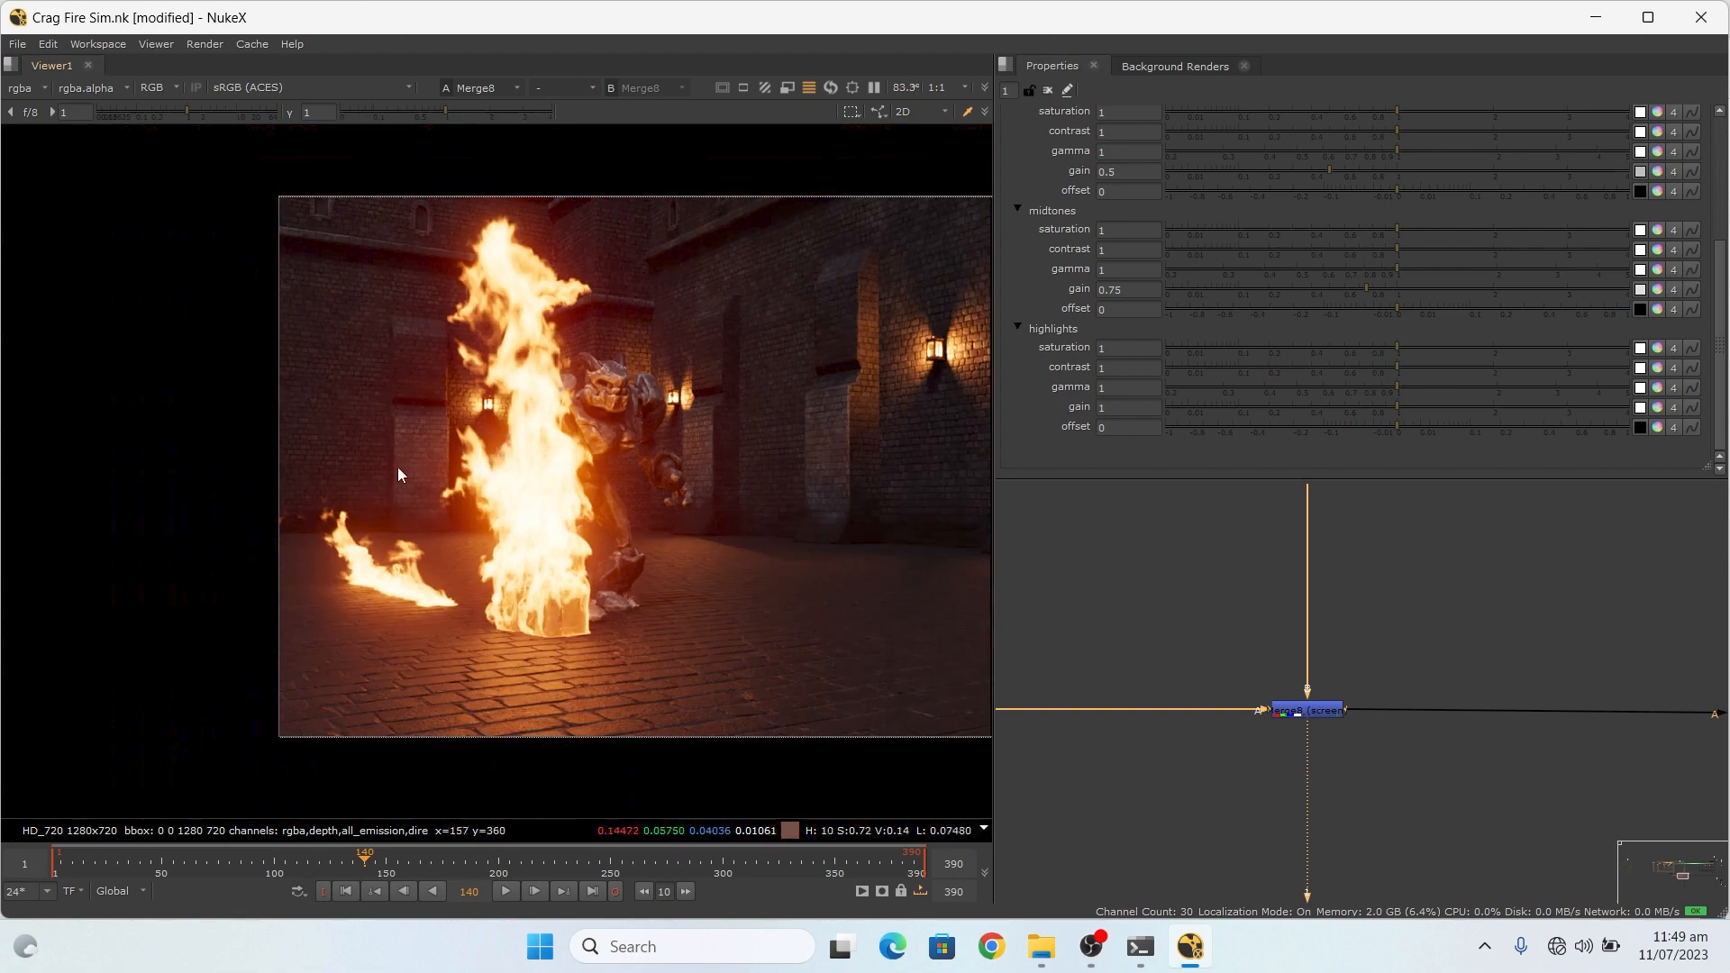
{"action": "scroll", "coordinate": [404, 452], "scroll_direction": "up", "scroll_amount": 3}
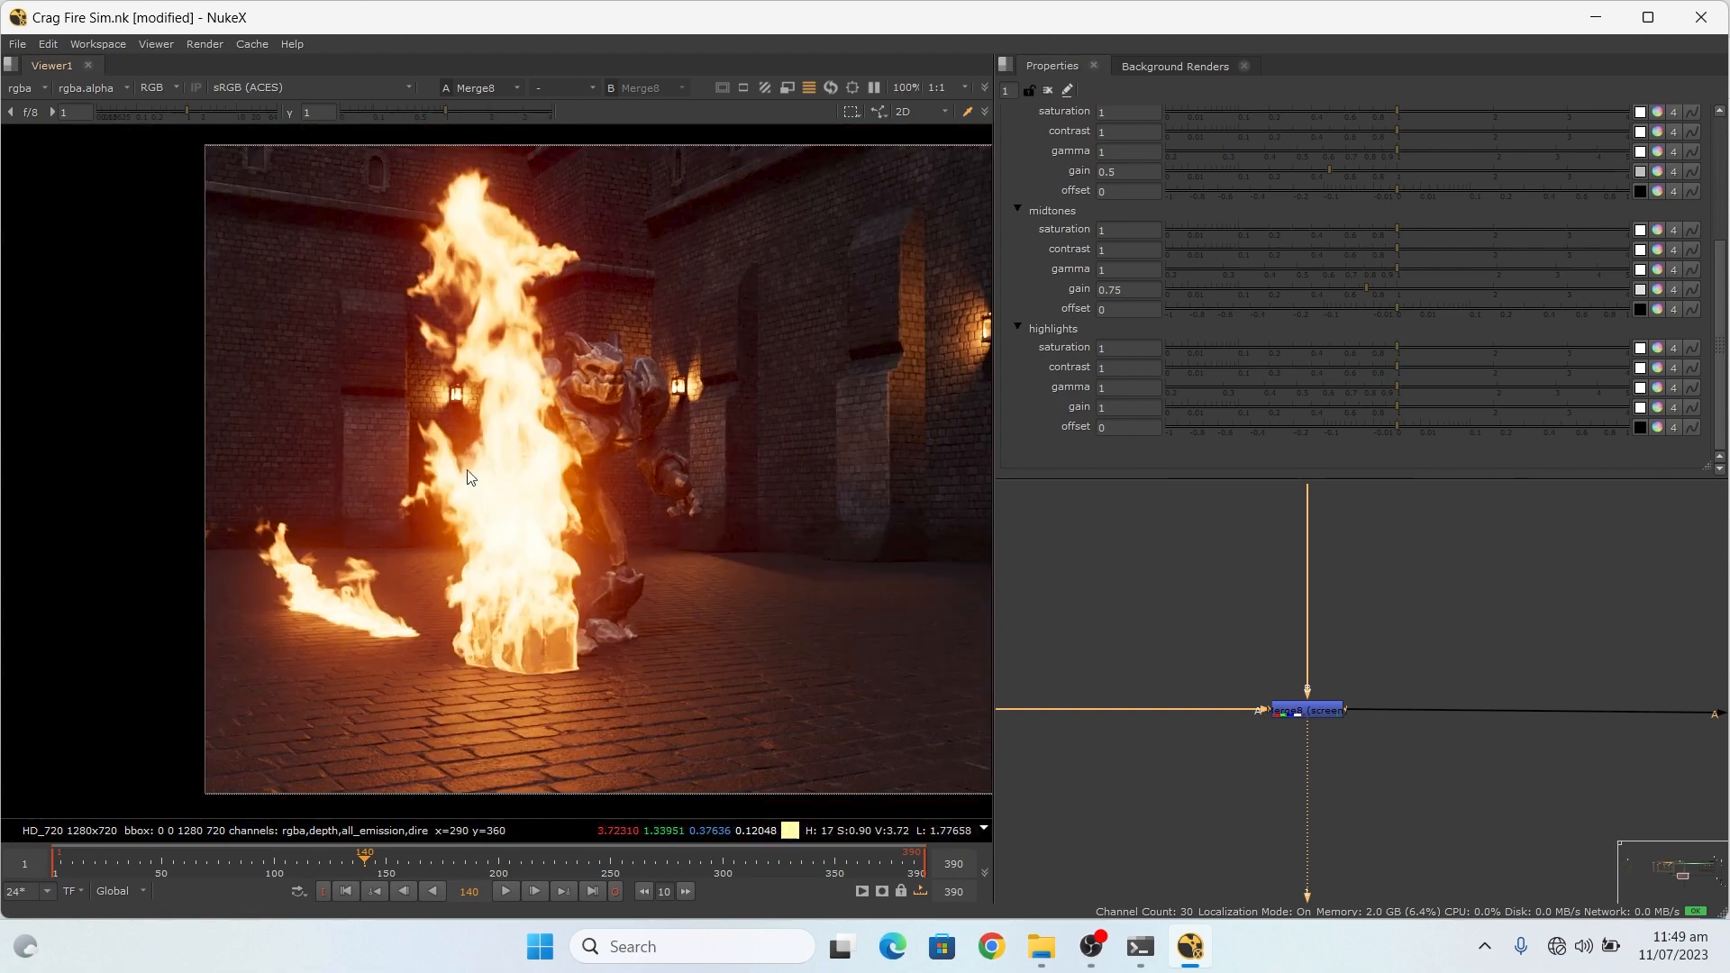
{"action": "scroll", "coordinate": [425, 433], "scroll_direction": "down", "scroll_amount": 1}
{"action": "scroll", "coordinate": [1584, 802], "scroll_direction": "down", "scroll_amount": 5}
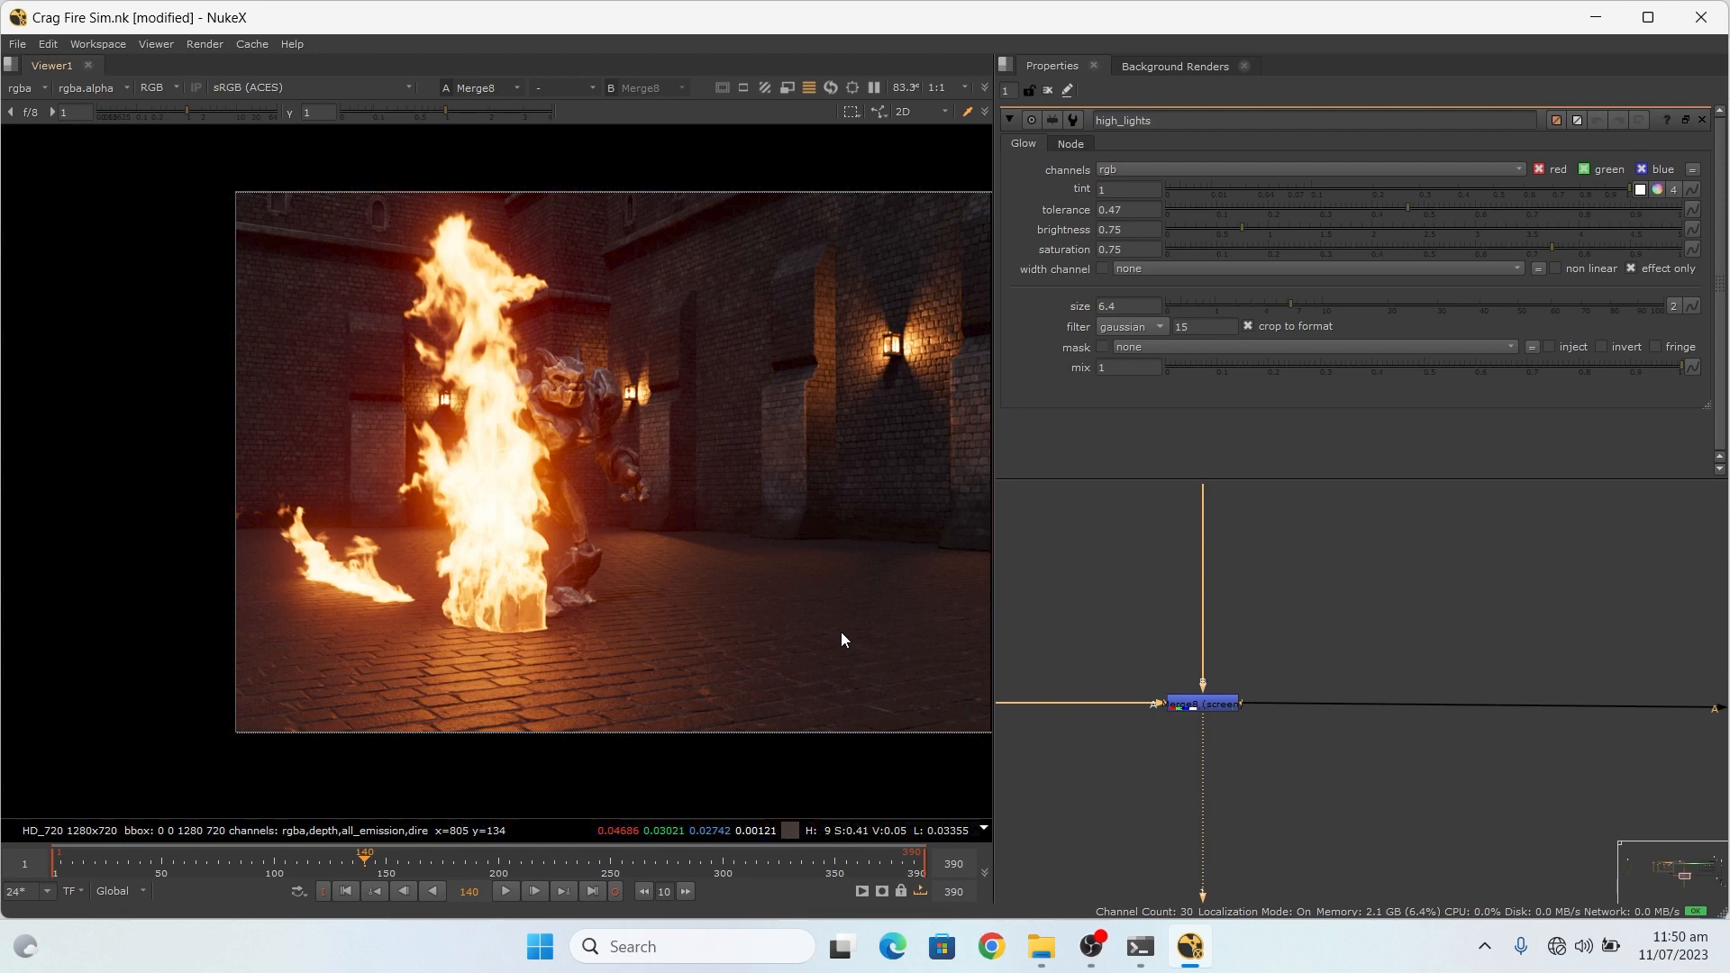
{"action": "scroll", "coordinate": [400, 441], "scroll_direction": "down", "scroll_amount": 4}
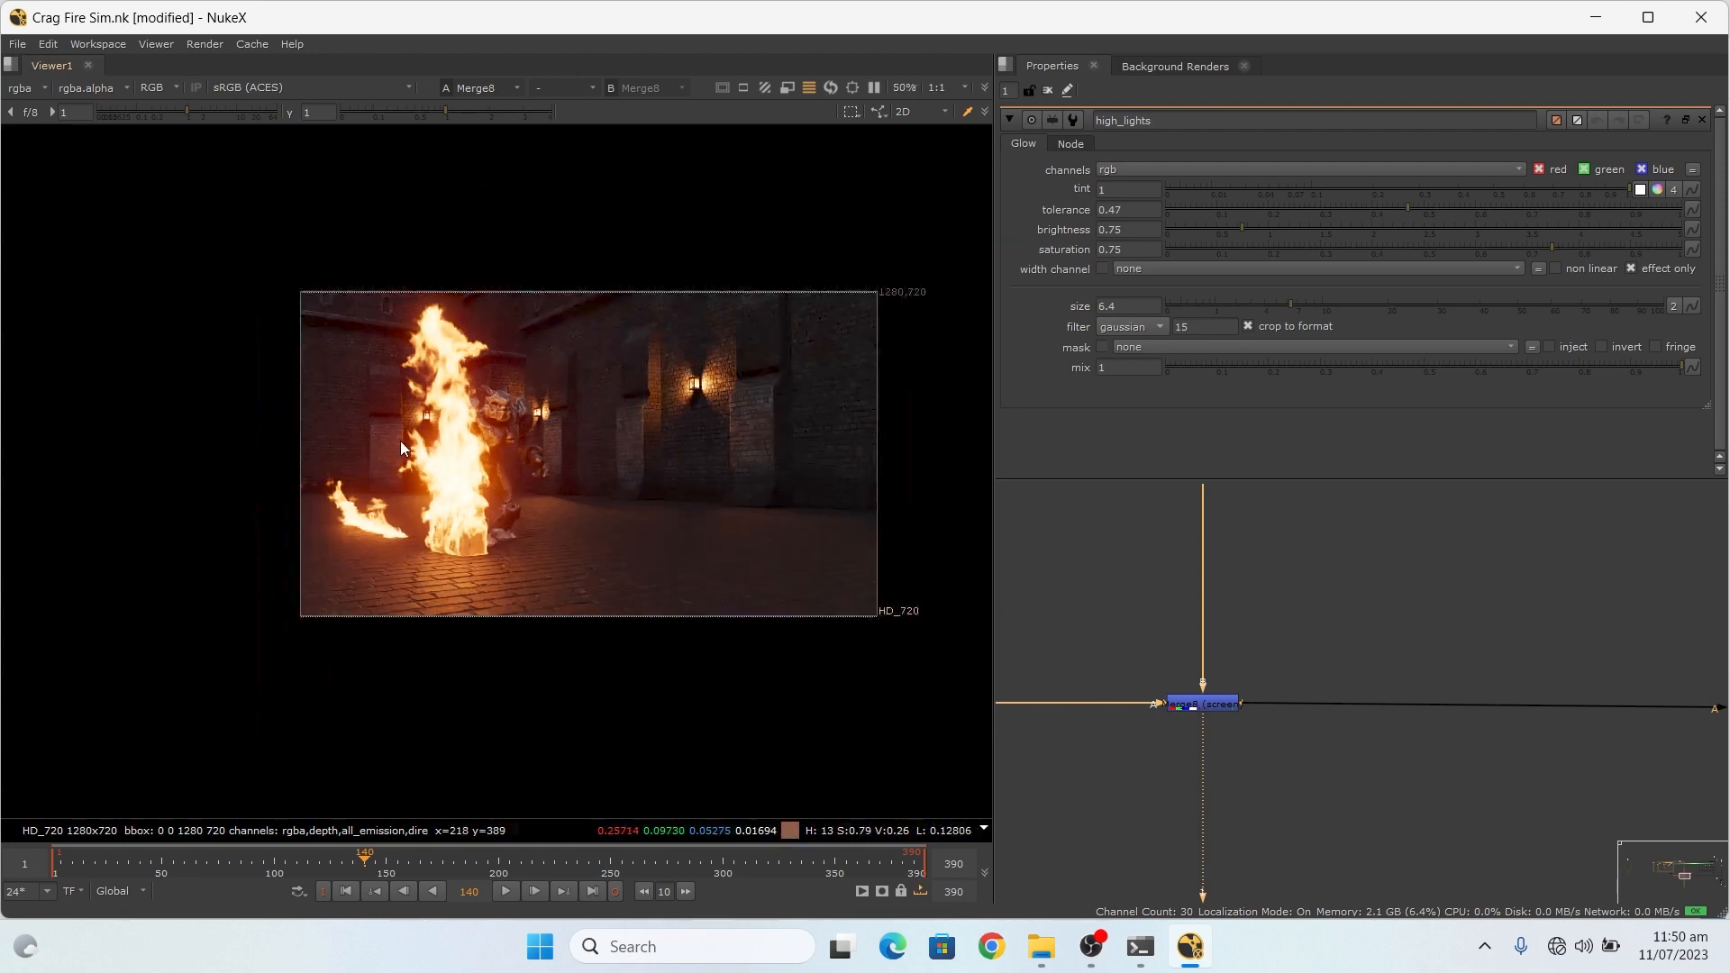
{"action": "scroll", "coordinate": [1250, 710], "scroll_direction": "down", "scroll_amount": 3}
Step: Display the output of the Grain2_1 node just before Write1 in the viewer and inspect the fire in the final composite
{"action": "scroll", "coordinate": [1099, 710], "scroll_direction": "down", "scroll_amount": 7}
{"action": "scroll", "coordinate": [1387, 621], "scroll_direction": "up", "scroll_amount": 5}
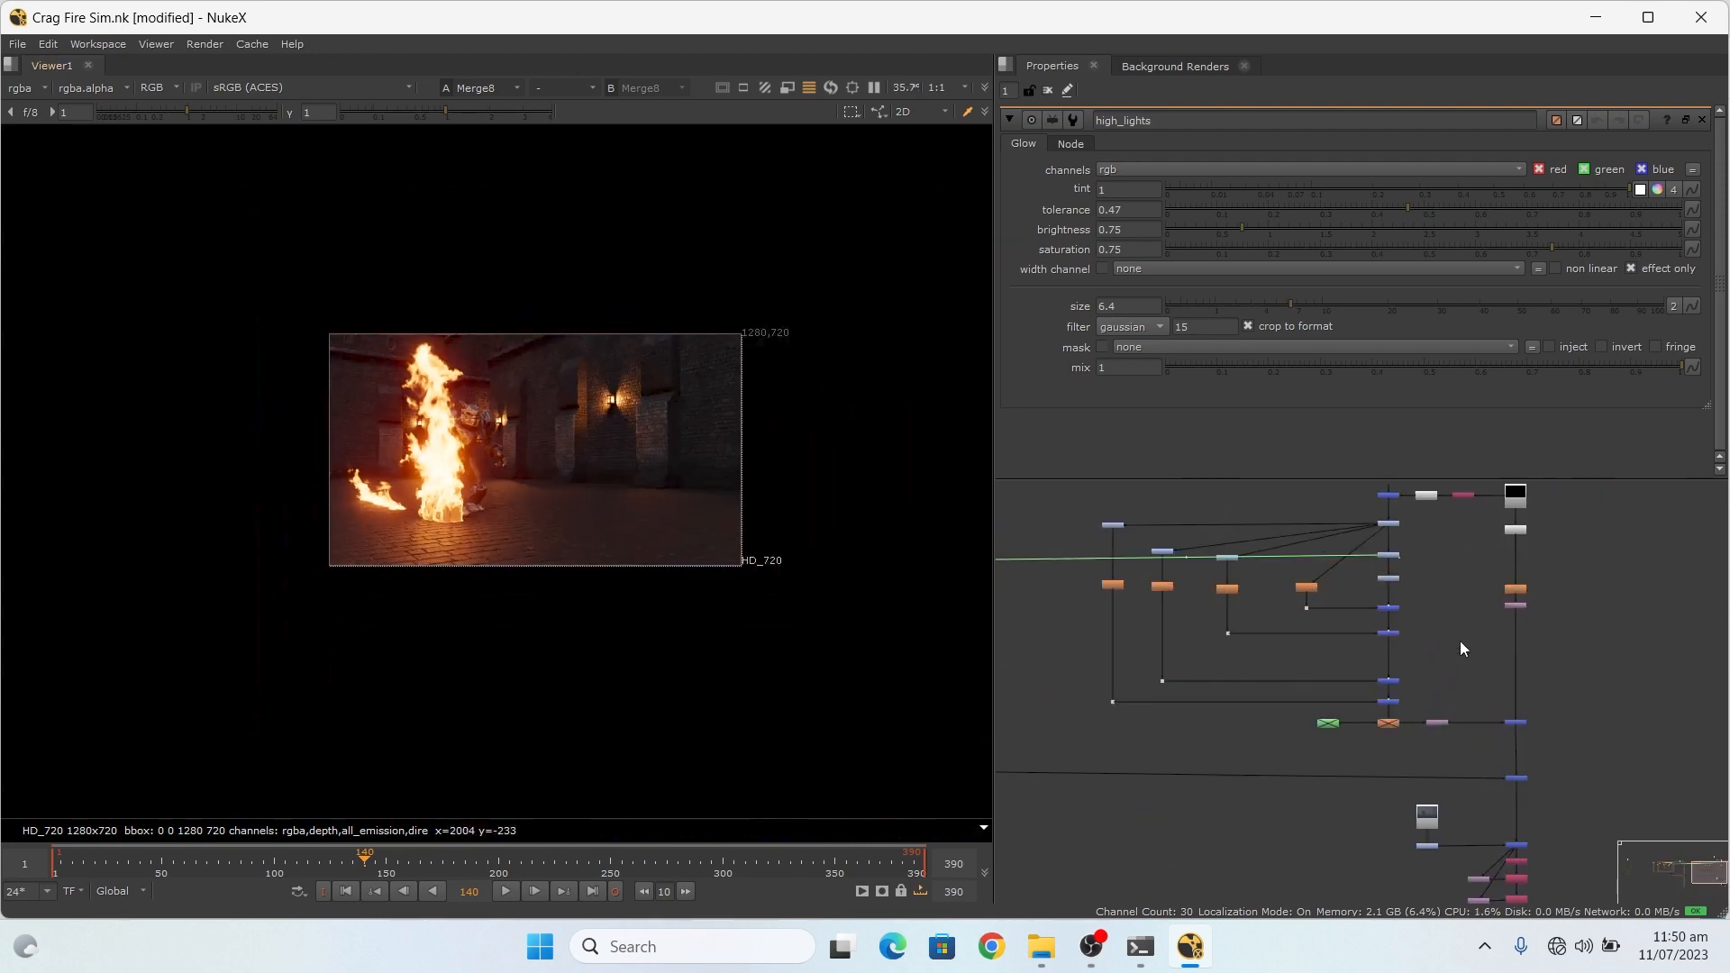
{"action": "scroll", "coordinate": [1451, 710], "scroll_direction": "down", "scroll_amount": 1}
{"action": "scroll", "coordinate": [1451, 719], "scroll_direction": "down", "scroll_amount": 3}
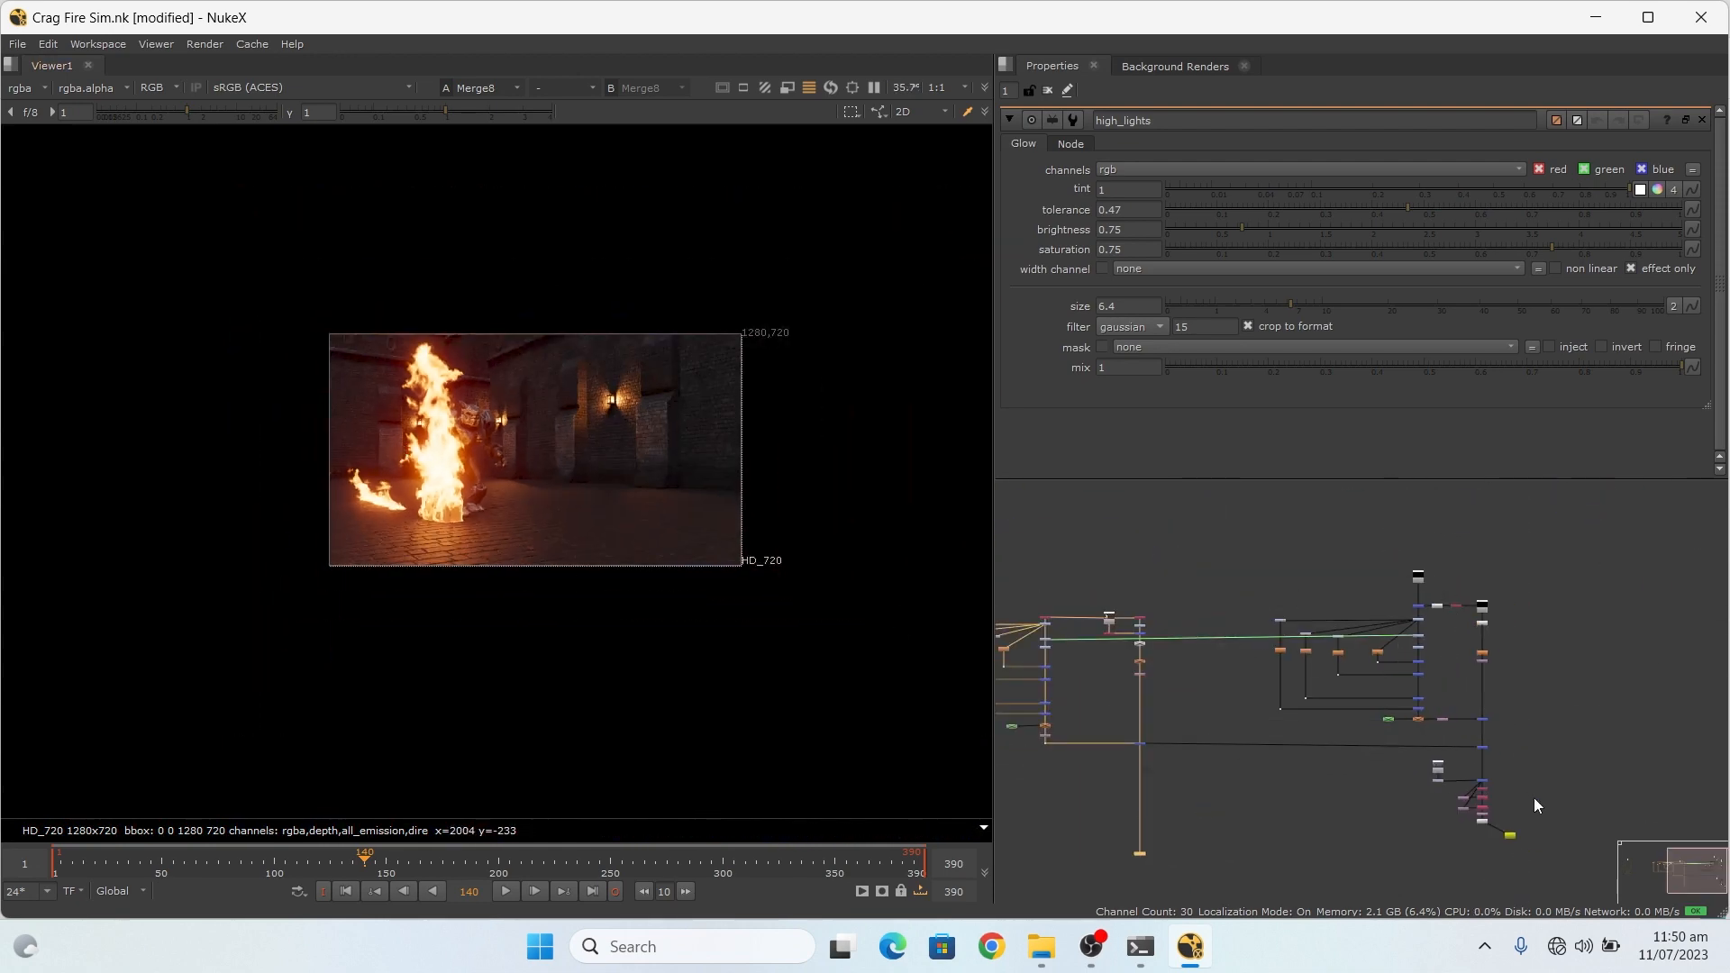
{"action": "scroll", "coordinate": [1506, 845], "scroll_direction": "up", "scroll_amount": 6}
{"action": "scroll", "coordinate": [1373, 688], "scroll_direction": "down", "scroll_amount": 3}
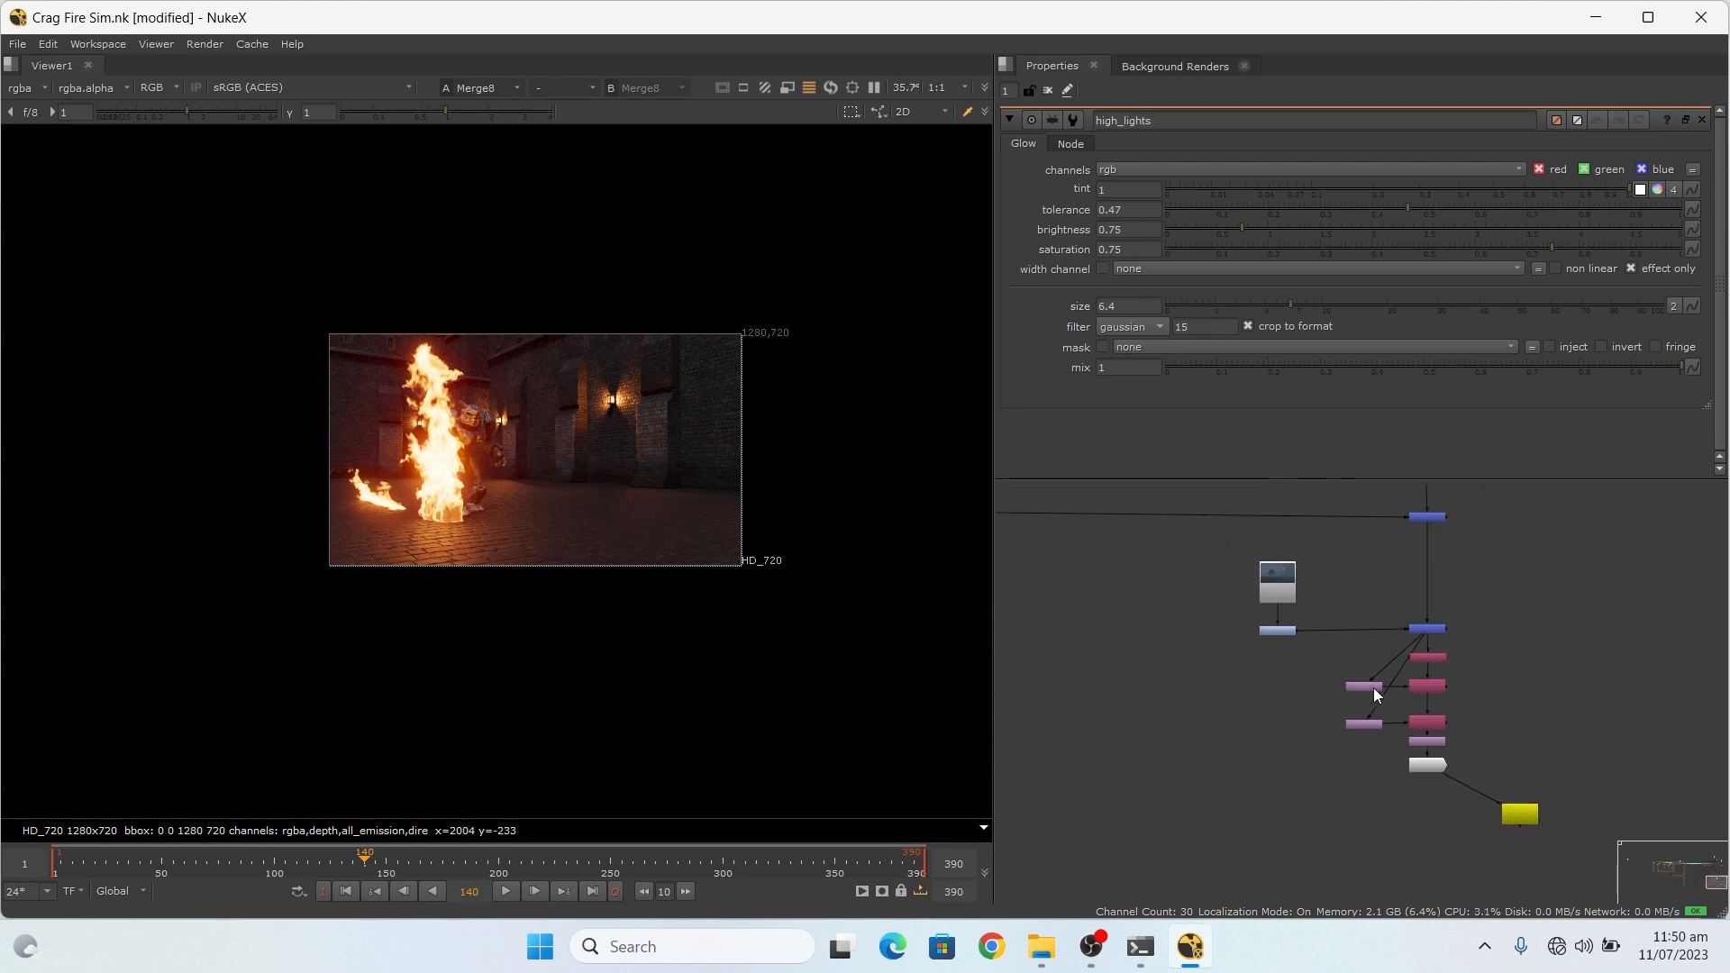
{"action": "scroll", "coordinate": [1278, 635], "scroll_direction": "up", "scroll_amount": 3}
{"action": "scroll", "coordinate": [1278, 634], "scroll_direction": "down", "scroll_amount": 3}
{"action": "scroll", "coordinate": [1436, 690], "scroll_direction": "up", "scroll_amount": 3}
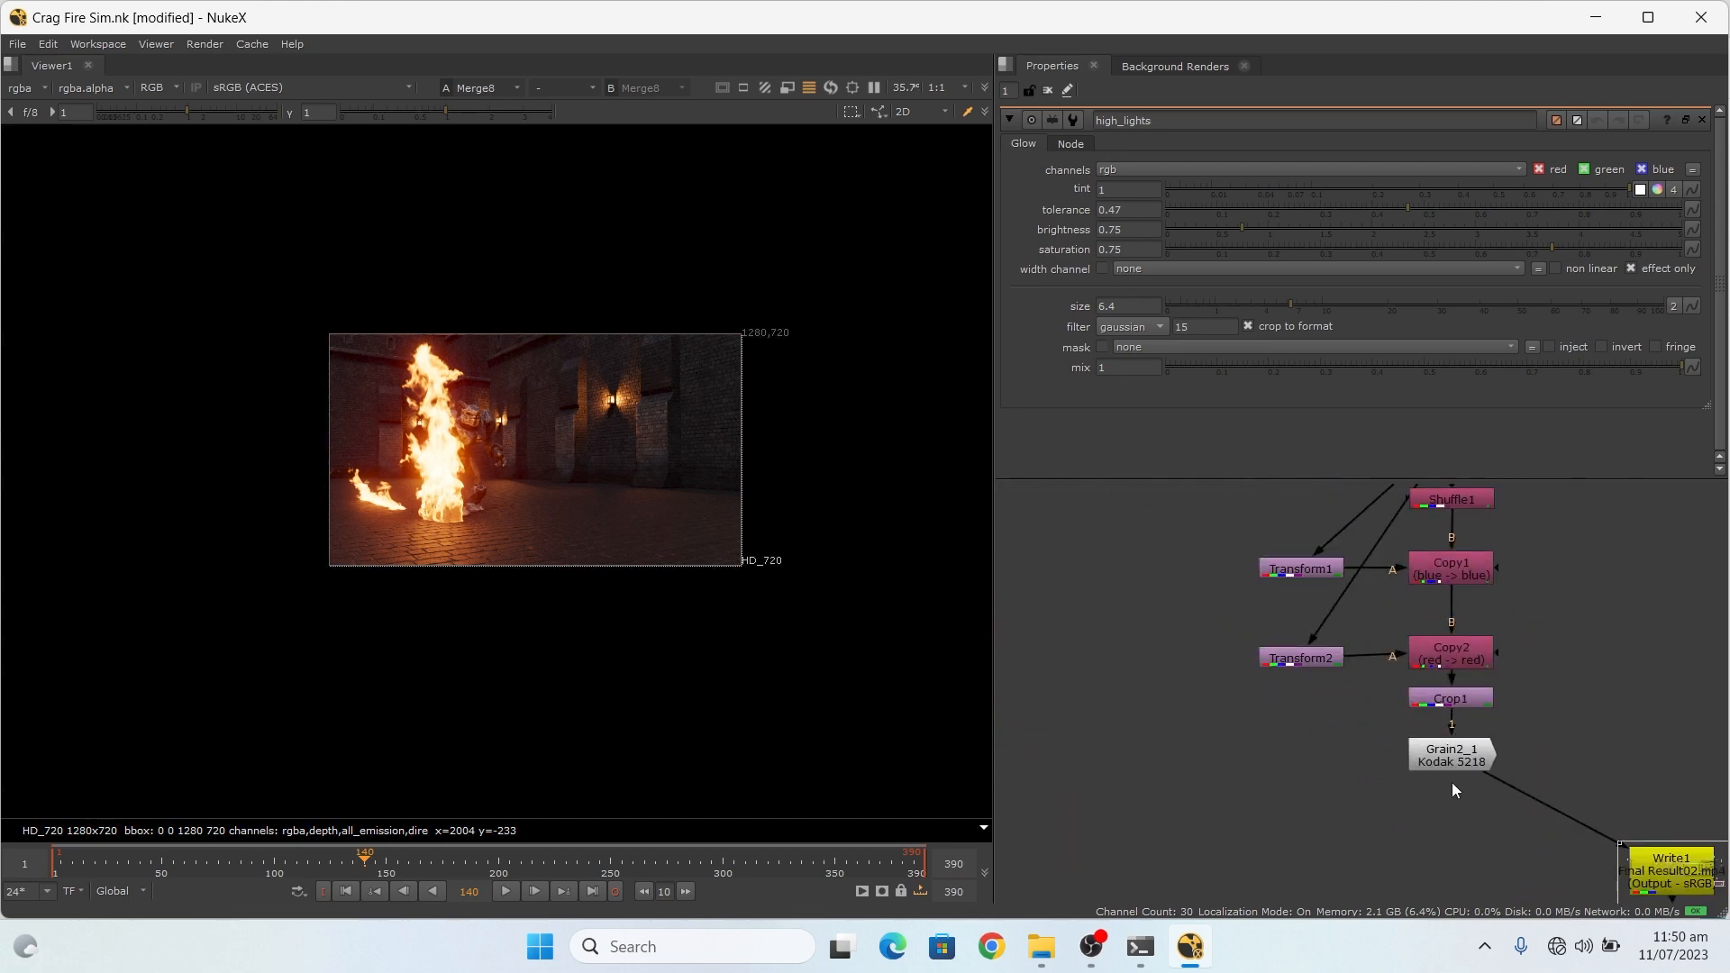
{"action": "left_click", "coordinate": [1451, 755]}
{"action": "key", "text": "1"}
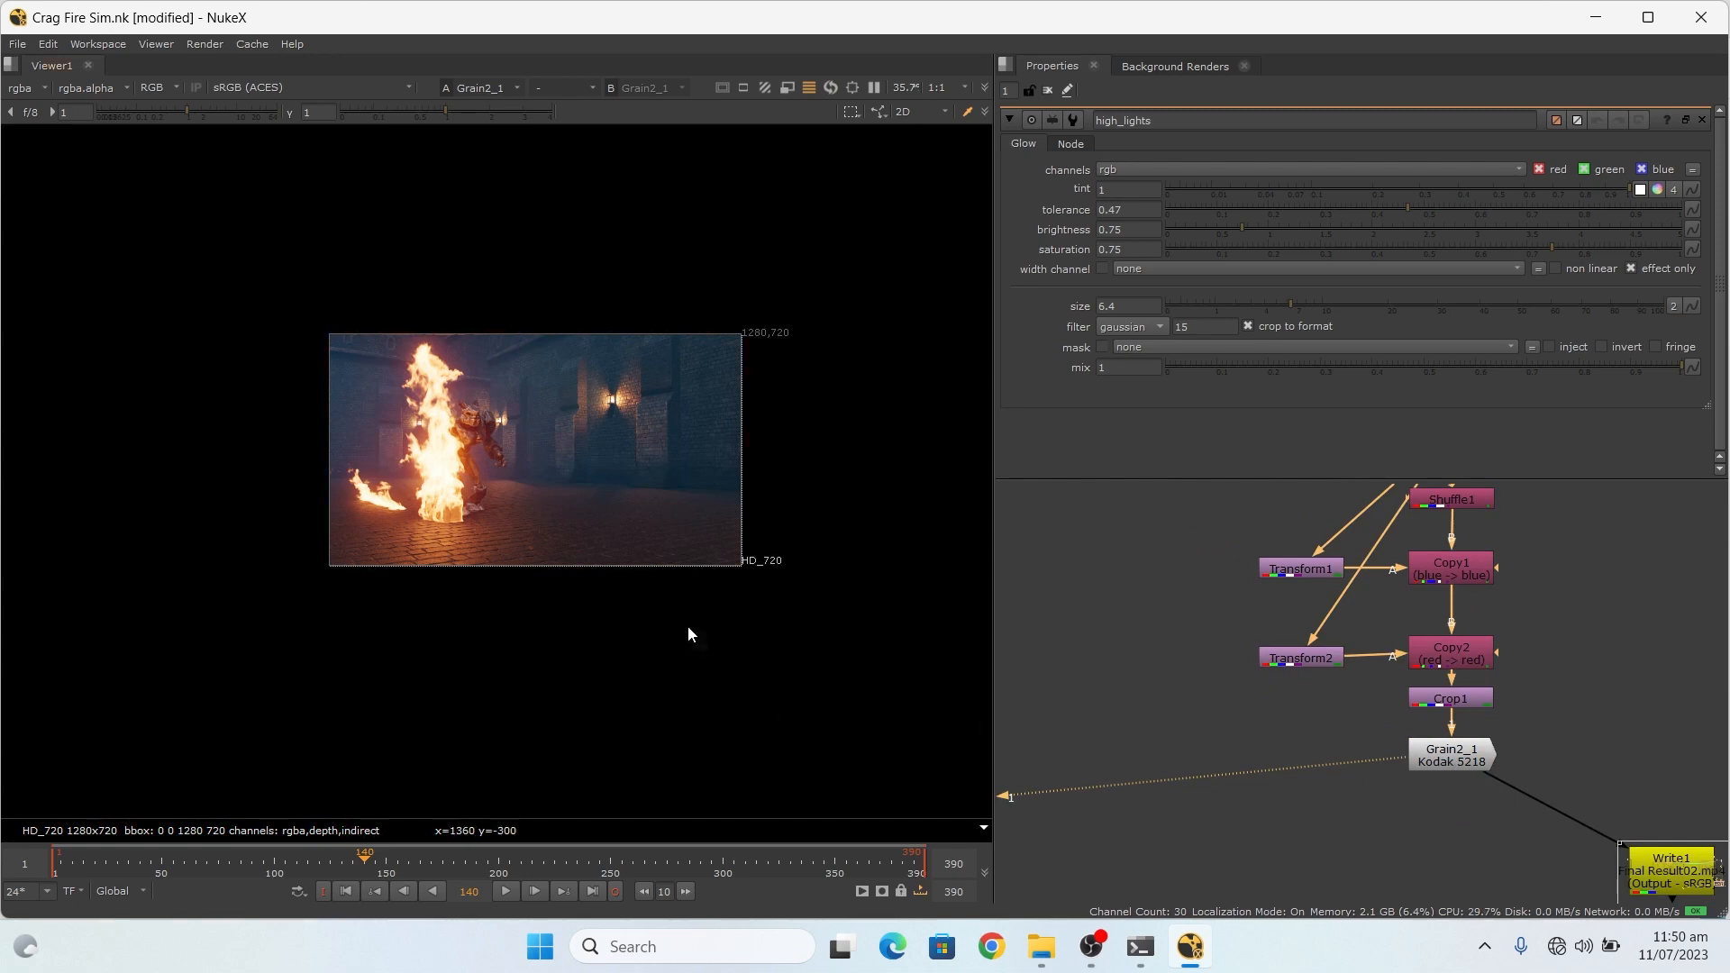
{"action": "scroll", "coordinate": [584, 460], "scroll_direction": "up", "scroll_amount": 4}
{"action": "scroll", "coordinate": [531, 429], "scroll_direction": "down", "scroll_amount": 3}
{"action": "scroll", "coordinate": [559, 442], "scroll_direction": "up", "scroll_amount": 1}
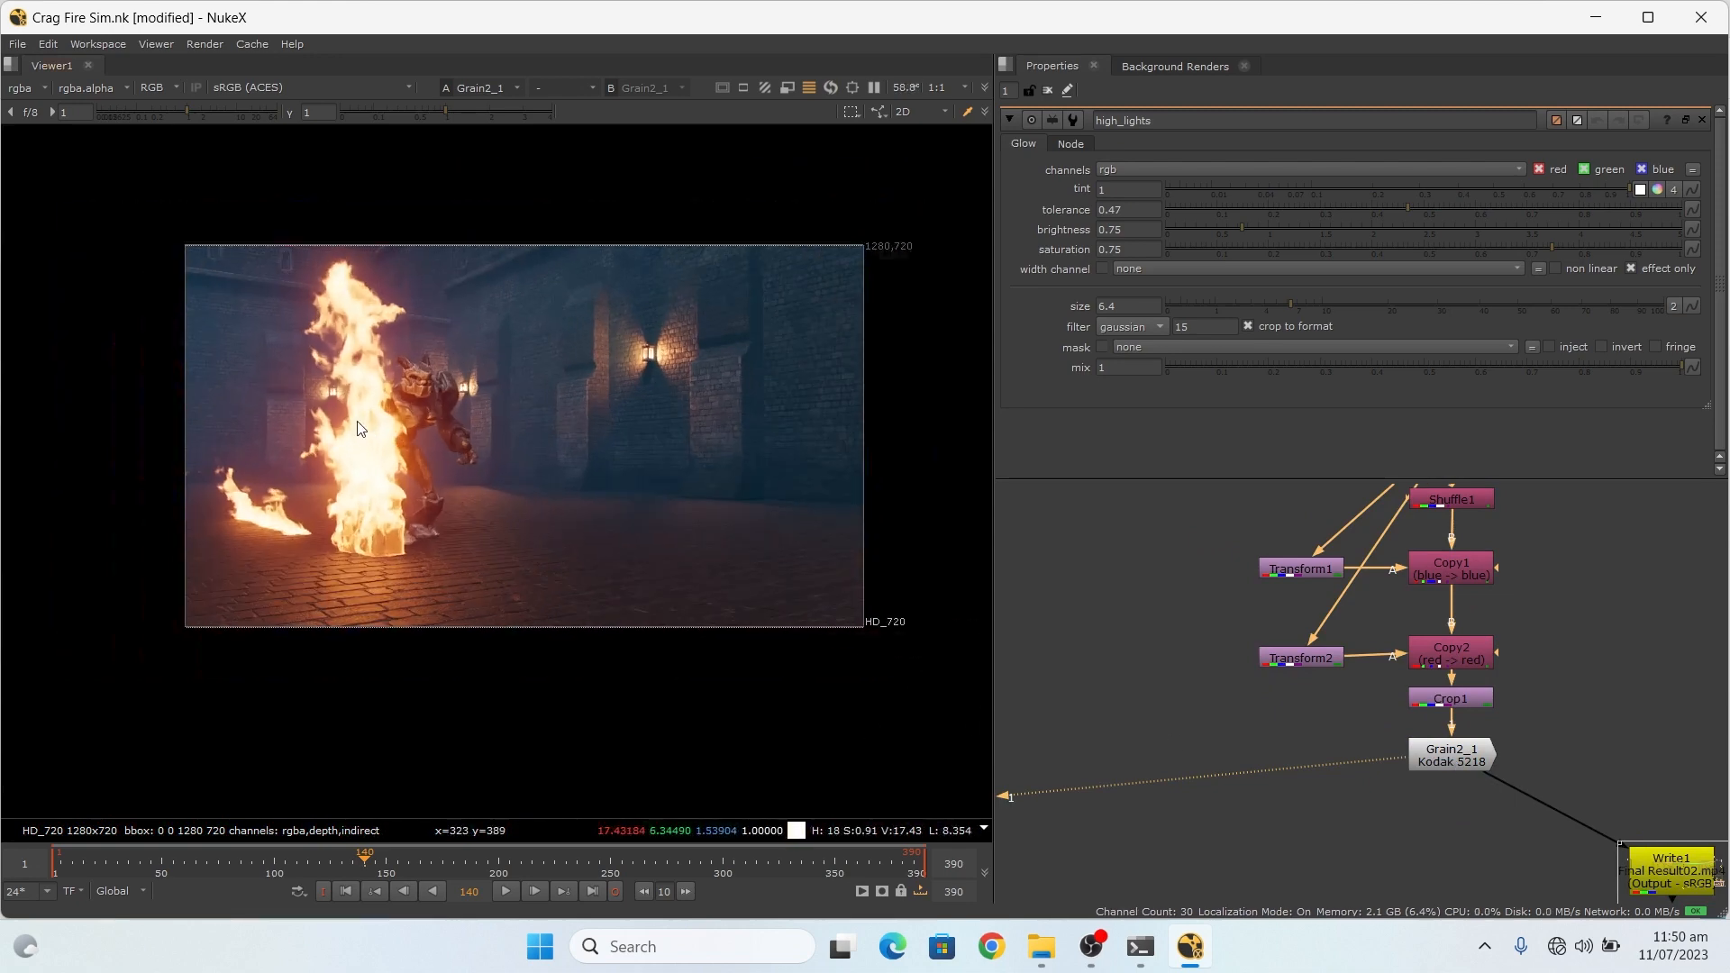